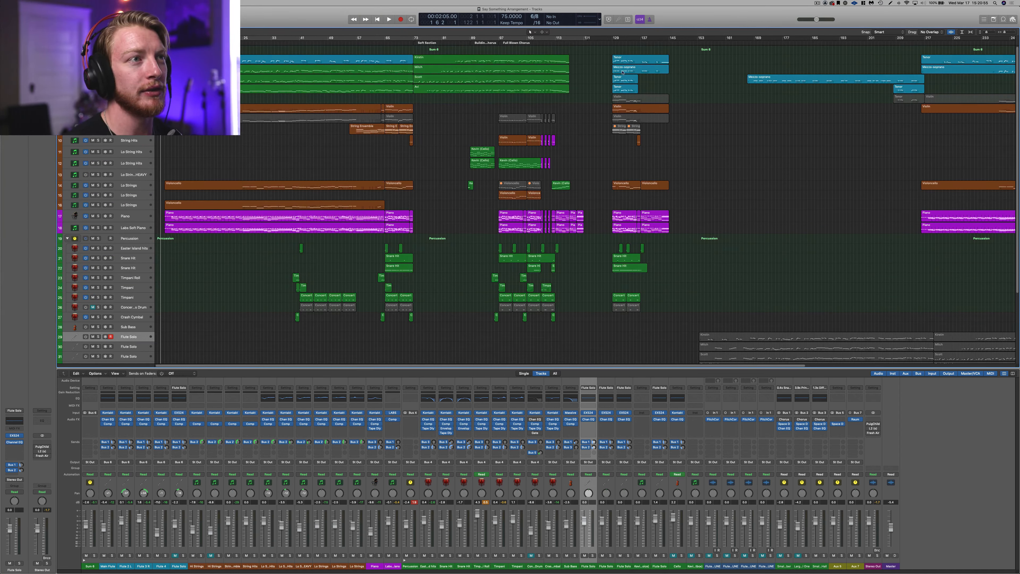
# Step: Look over the arrangement's sections and tracks, highlighting the regions before bar 117 and clearing the selection
pyautogui.moveTo(613, 39); pyautogui.dragTo(1017, 38)
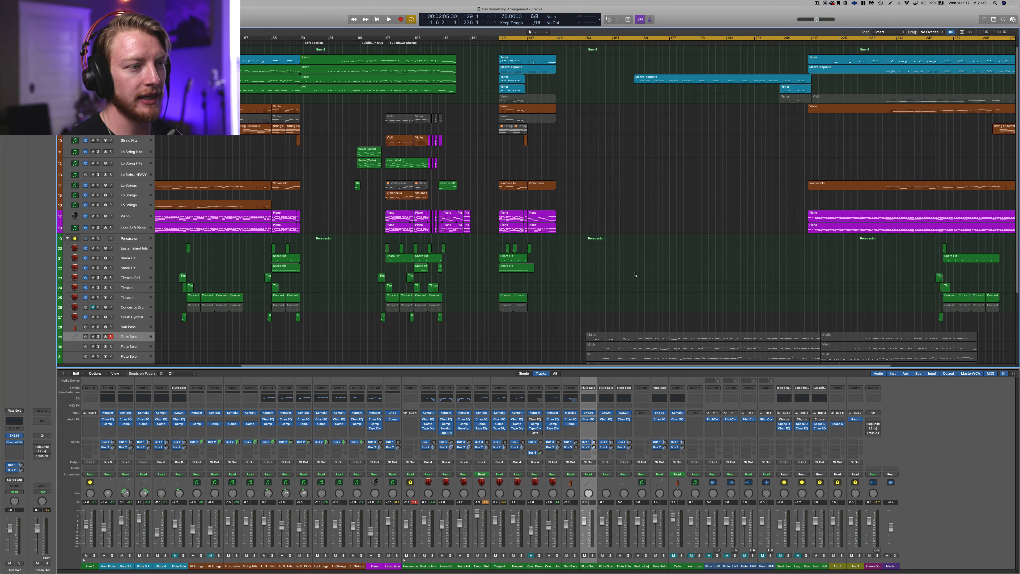
pyautogui.scroll(-5, 635, 274)
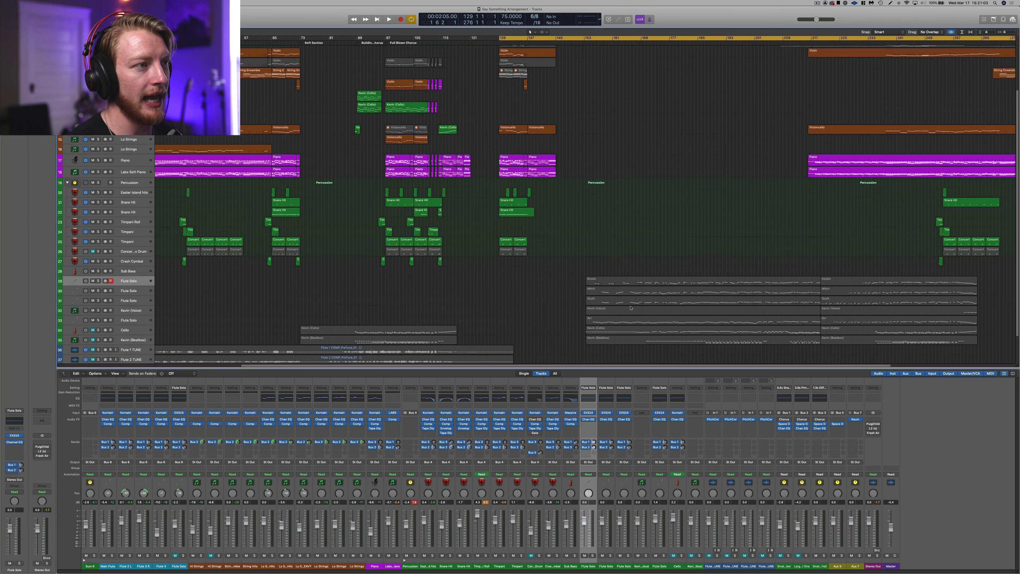
pyautogui.scroll(3, 629, 306)
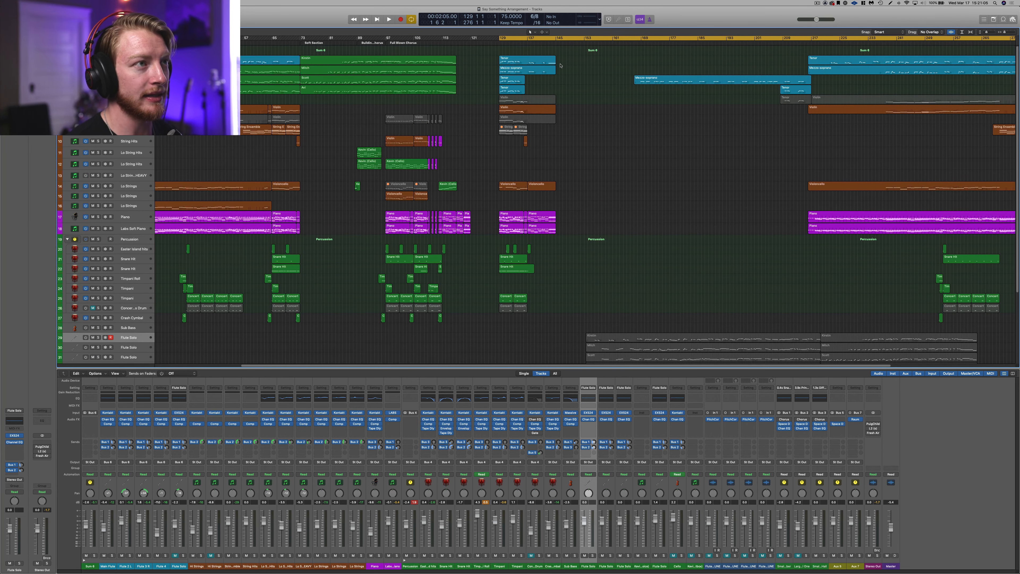
pyautogui.click(567, 39)
pyautogui.hscroll(-5, 637, 233)
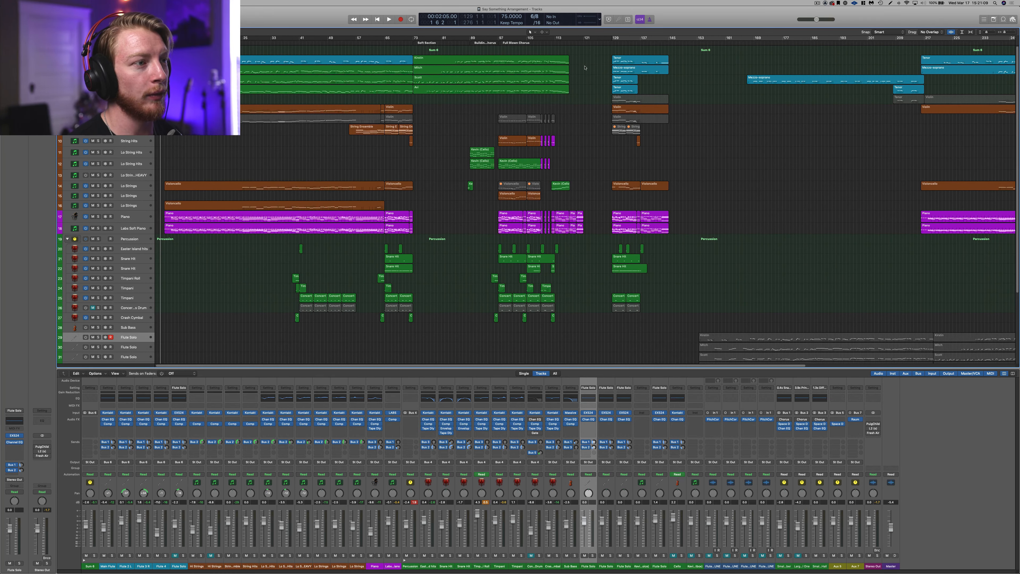
pyautogui.moveTo(593, 56); pyautogui.dragTo(189, 357)
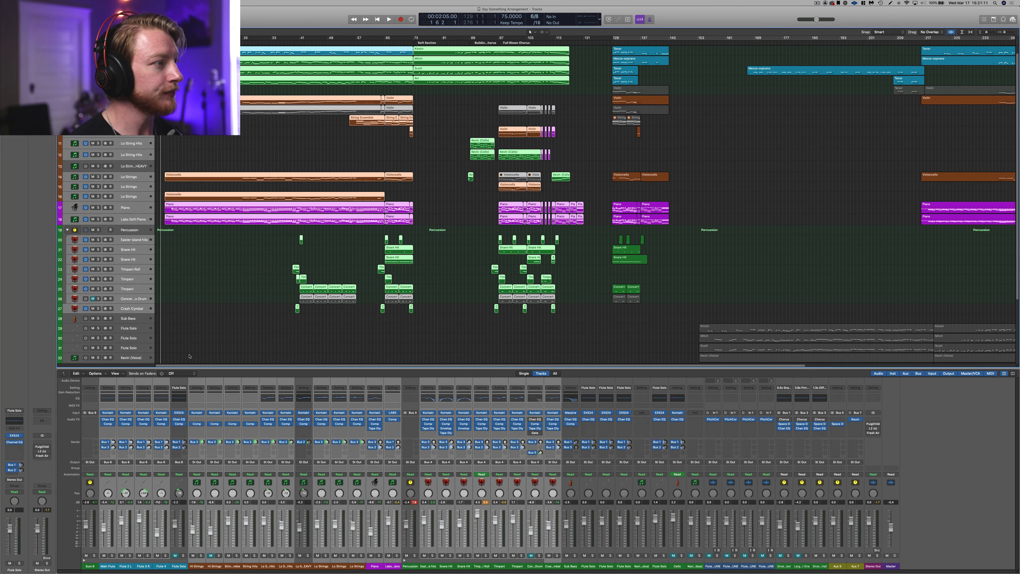
pyautogui.click(219, 285)
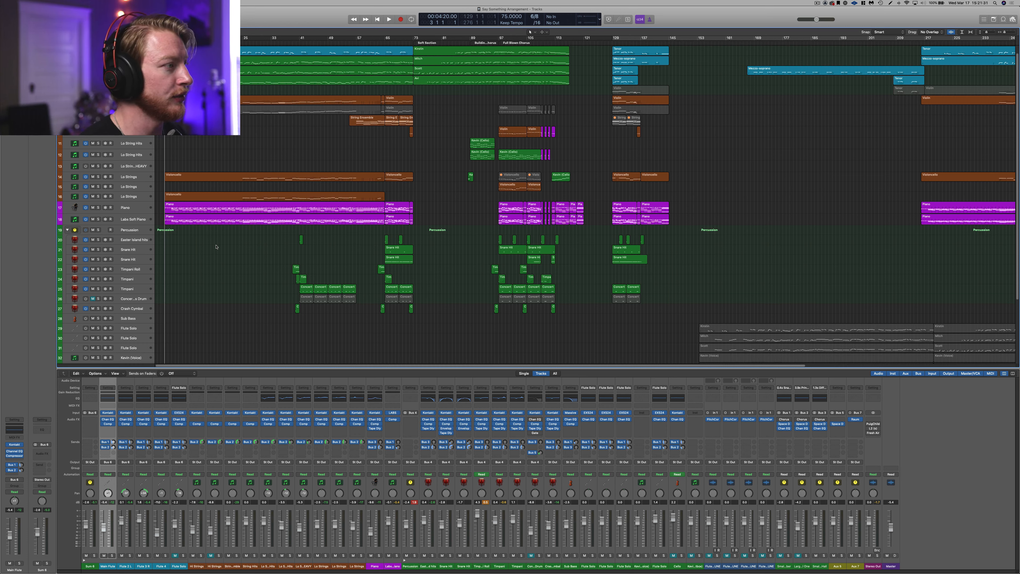
# Step: Solo the Piano and Labs Soft Piano tracks and listen to their opening from bar 3
pyautogui.click(98, 208)
pyautogui.click(98, 219)
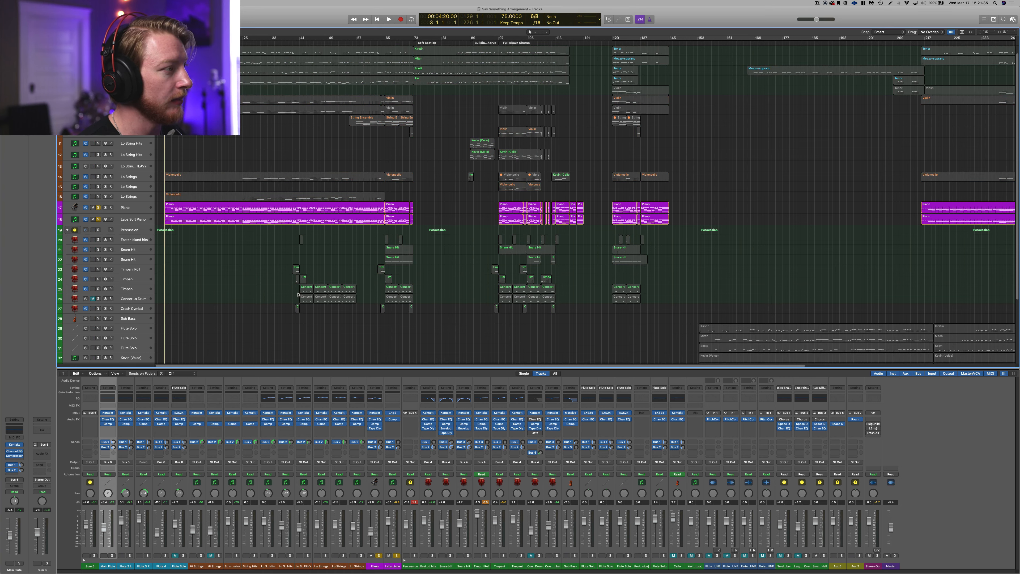
pyautogui.press('space')
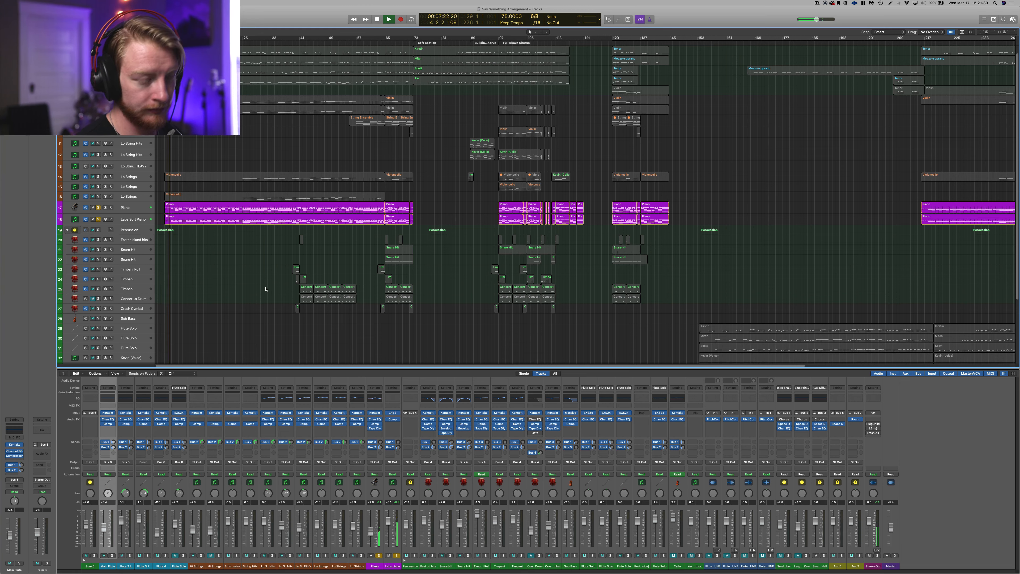
pyautogui.press('super+Right')
pyautogui.press('super+Right')
pyautogui.press('super+Right')
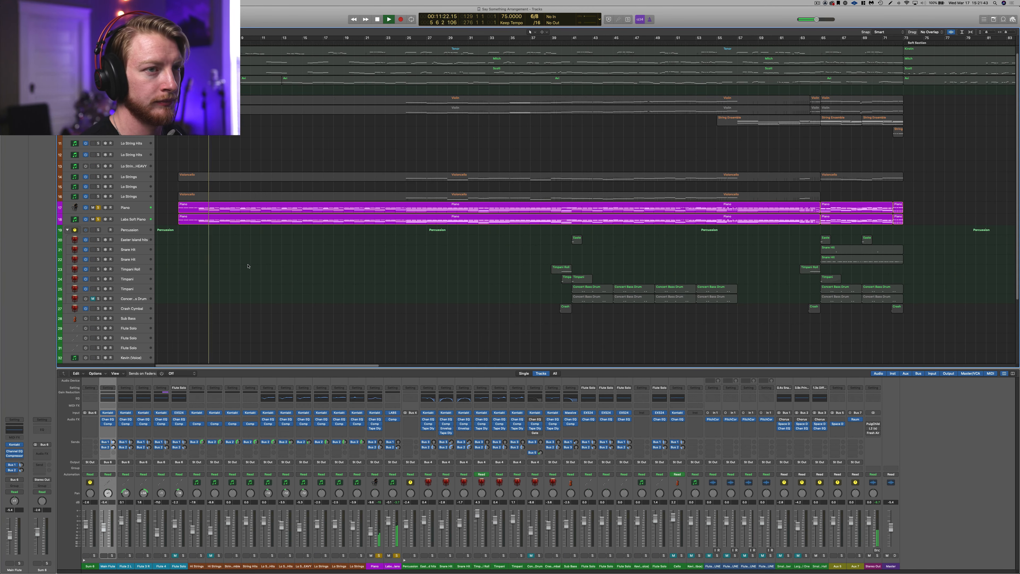
pyautogui.press('space')
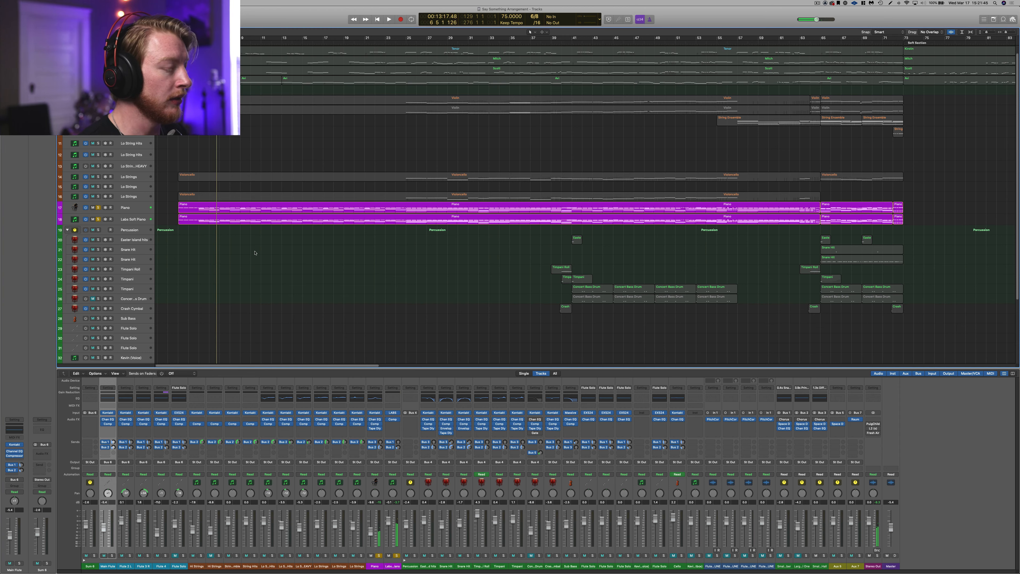
pyautogui.press('super+Left')
pyautogui.press('super+Left')
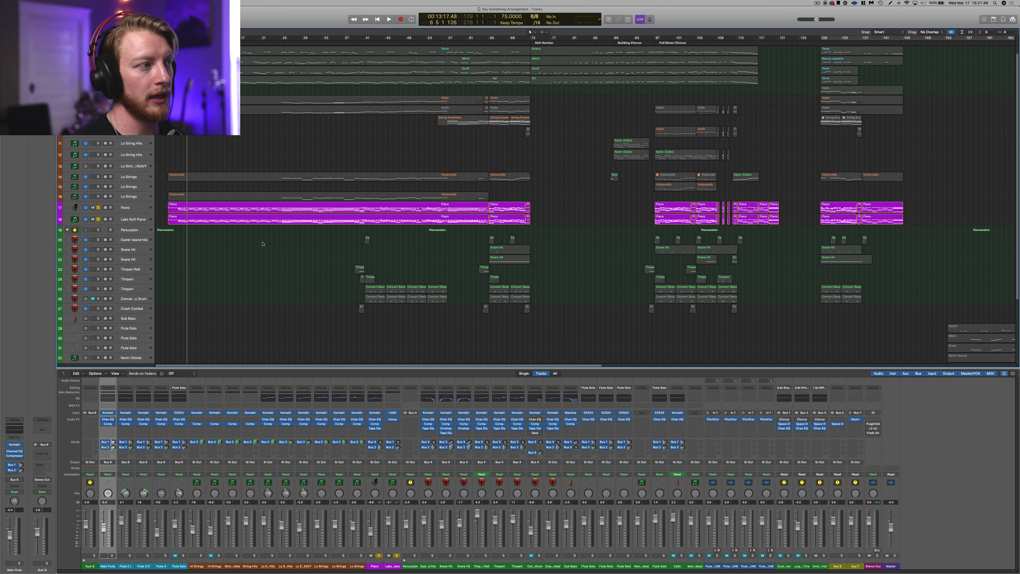
# Step: Unsolo the Labs Soft Piano track and bring the Piano track's Kontakt instrument window into full view
pyautogui.click(135, 221)
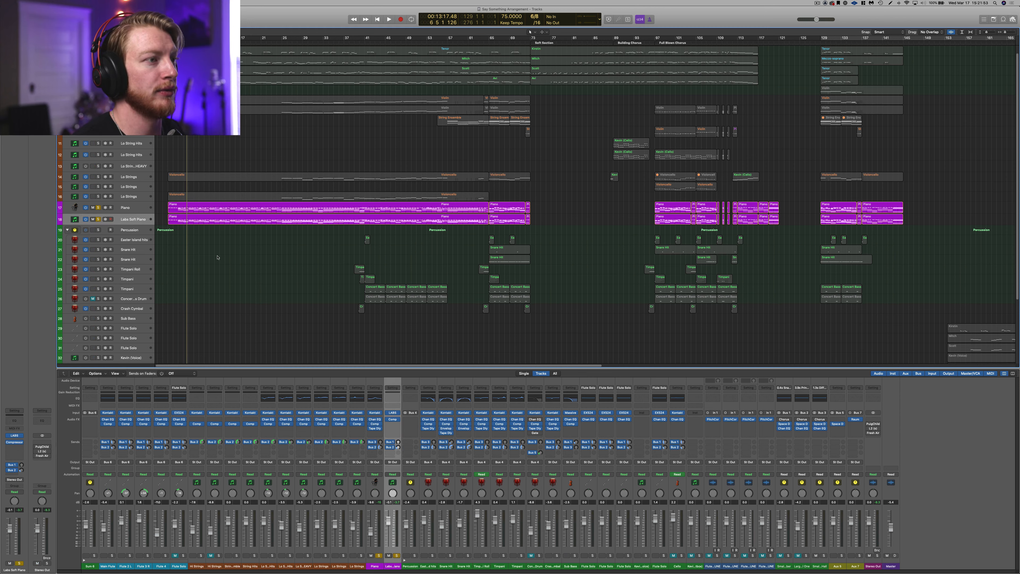
pyautogui.click(99, 219)
pyautogui.click(128, 209)
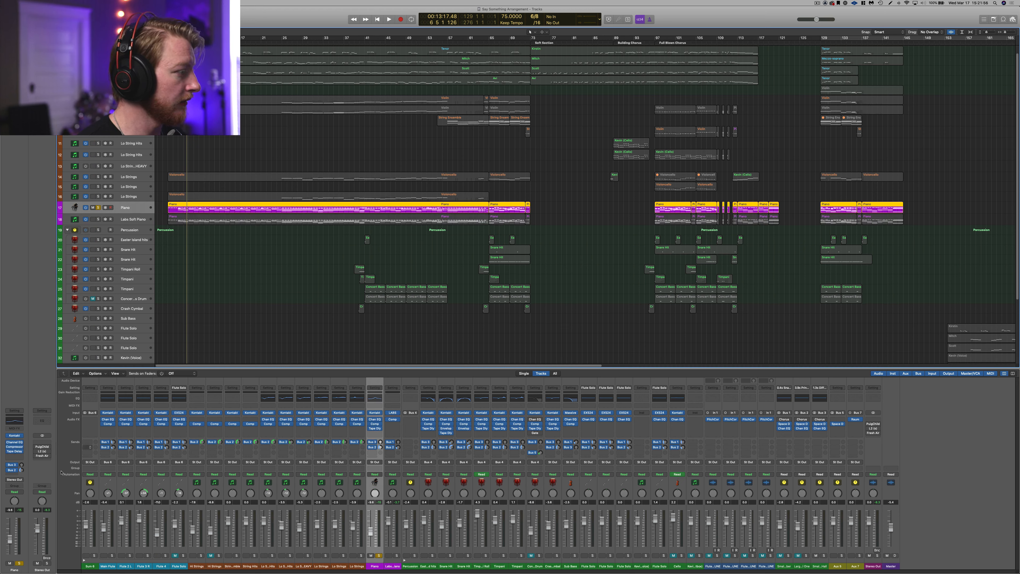
pyautogui.click(15, 435)
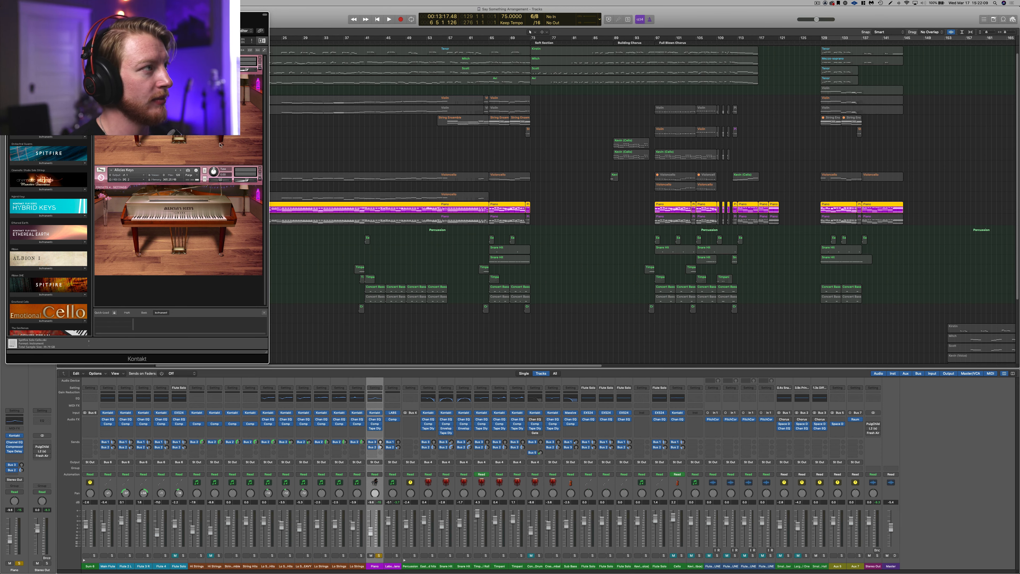
pyautogui.moveTo(212, 20); pyautogui.dragTo(729, 127)
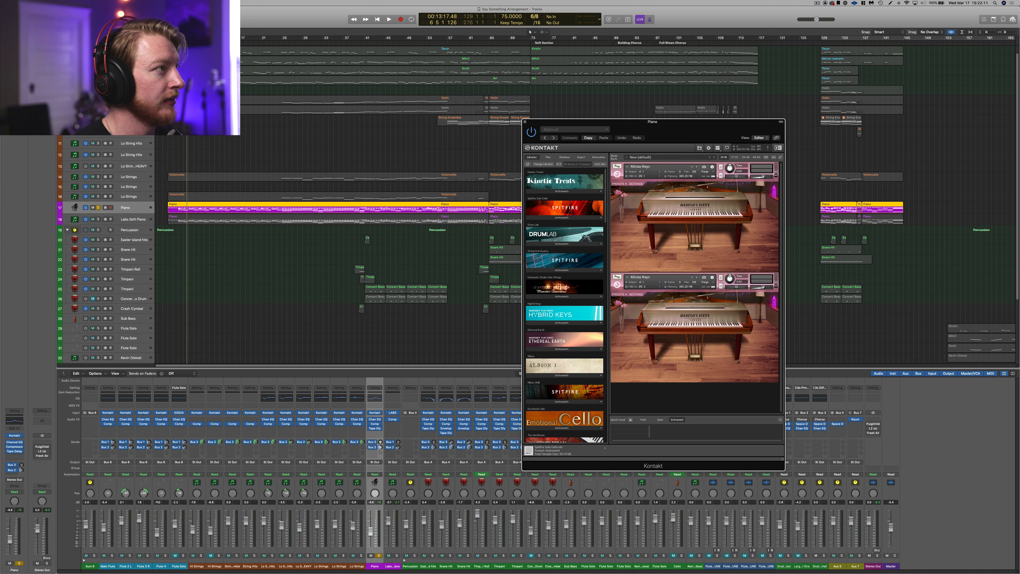
# Step: Listen to the Piano track alone from its opening and again from bar 20
pyautogui.moveTo(170, 39); pyautogui.dragTo(166, 39)
pyautogui.press('space')
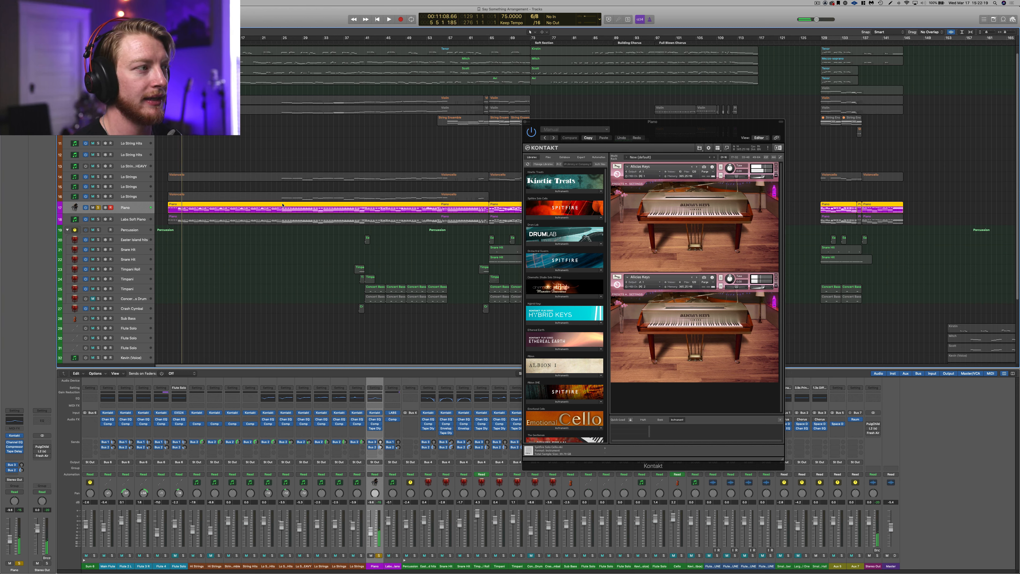
pyautogui.click(254, 43)
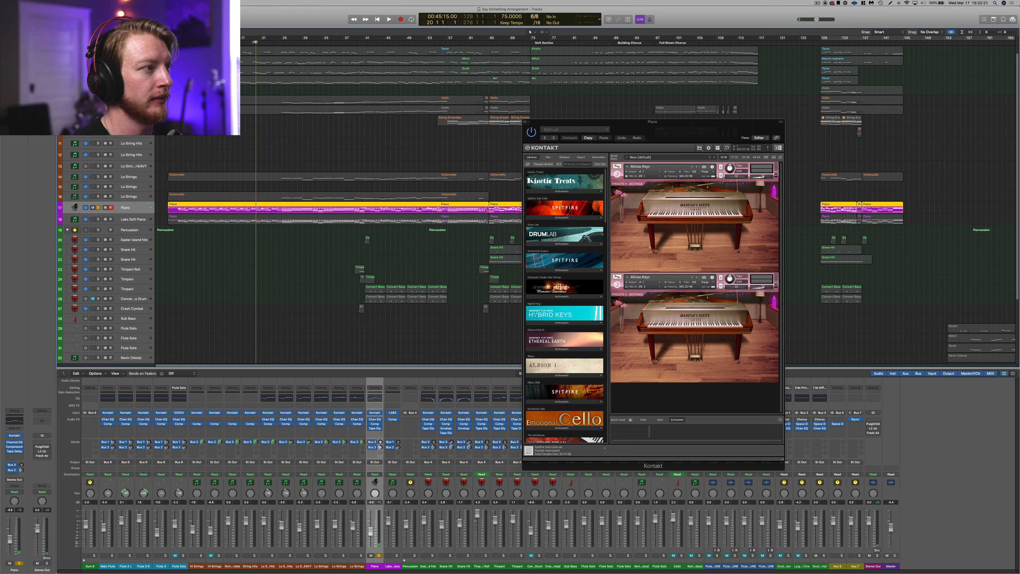
pyautogui.press('space')
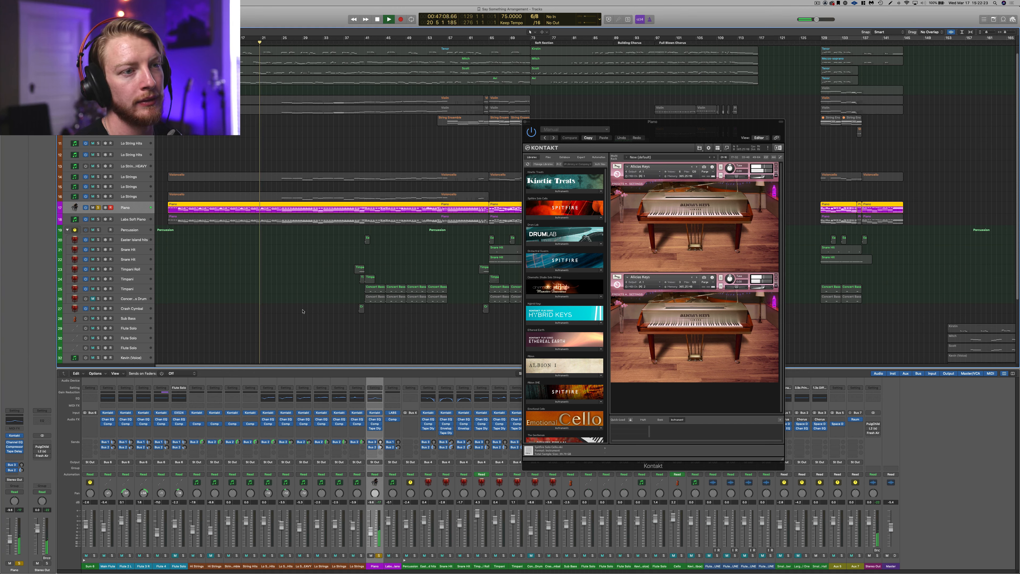
pyautogui.press('space')
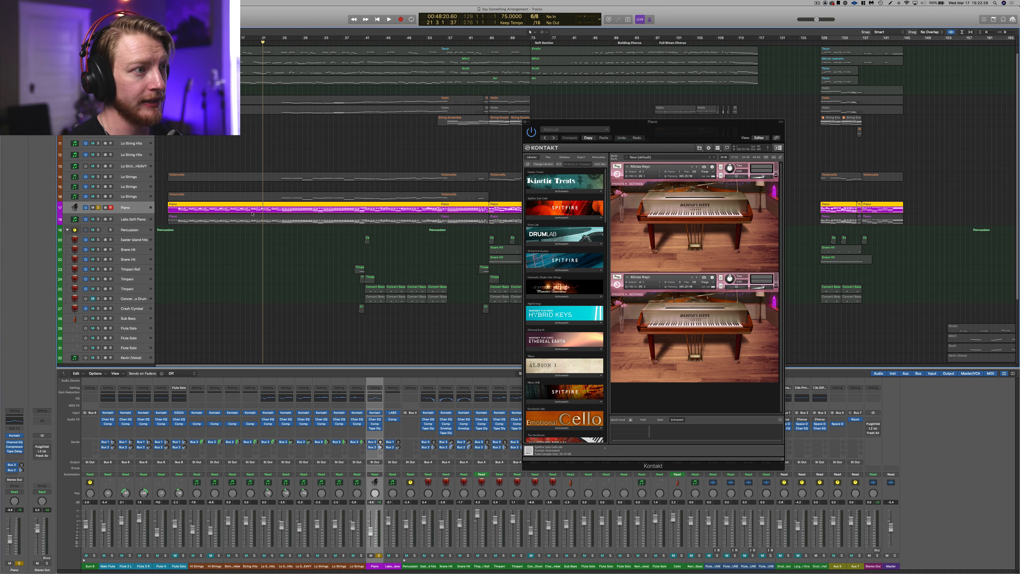
# Step: Solo the Labs Soft Piano track again and bring its LABS instrument window into full view
pyautogui.click(98, 219)
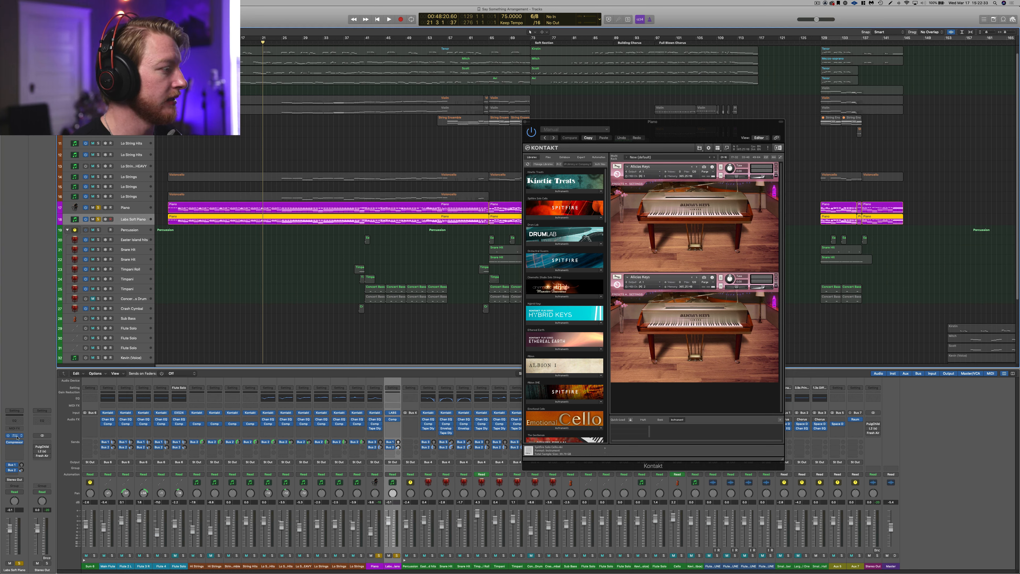
pyautogui.click(15, 436)
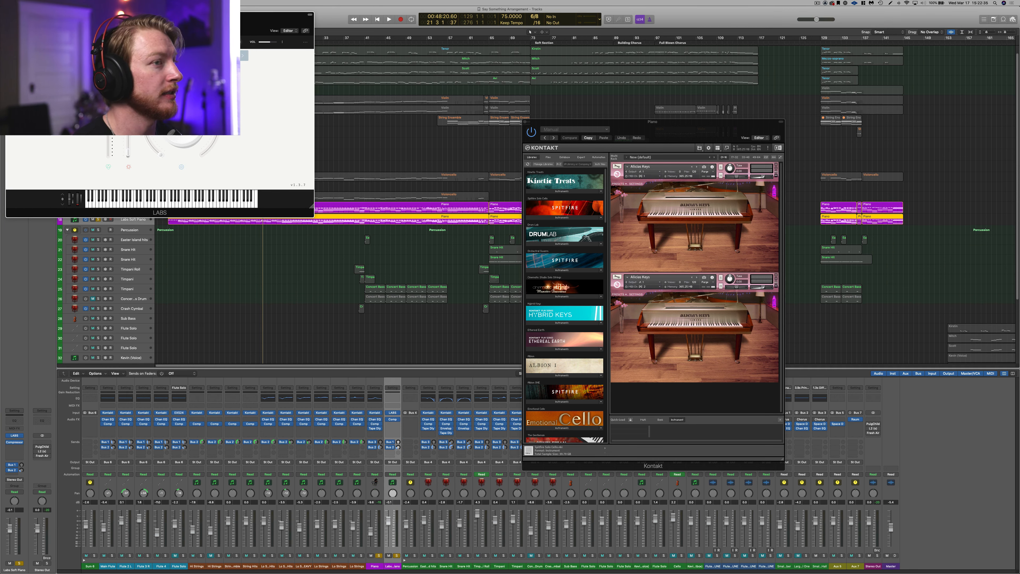
pyautogui.moveTo(384, 124); pyautogui.dragTo(540, 162)
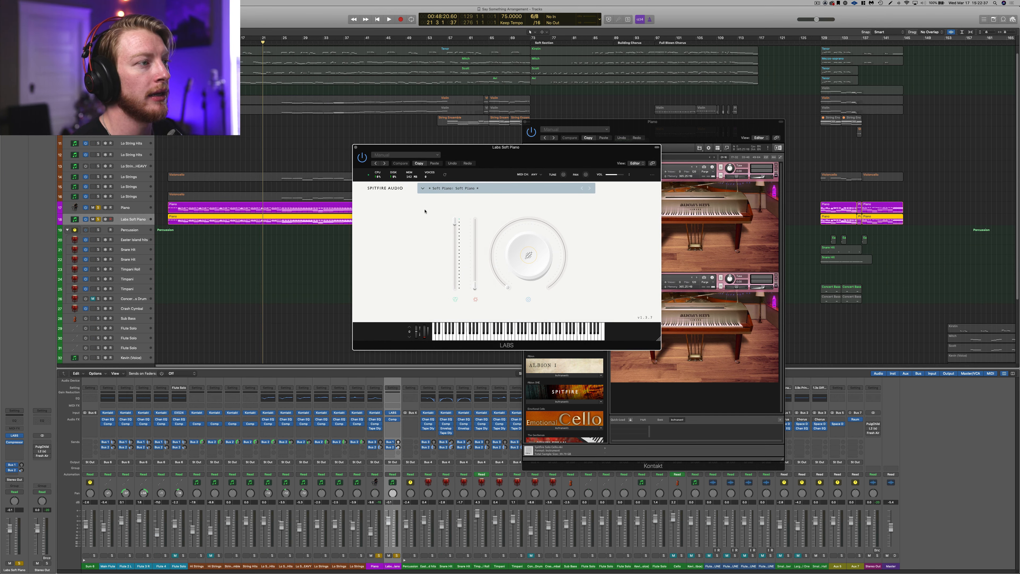
# Step: Bring the Kontakt window to the front and close both the Kontakt and LABS instrument windows
pyautogui.click(766, 262)
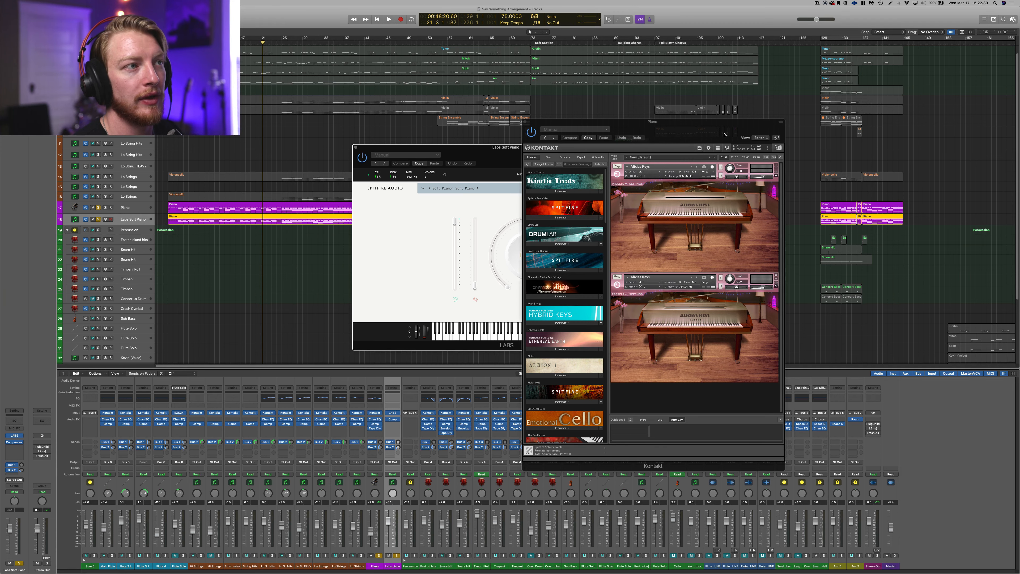
pyautogui.click(525, 122)
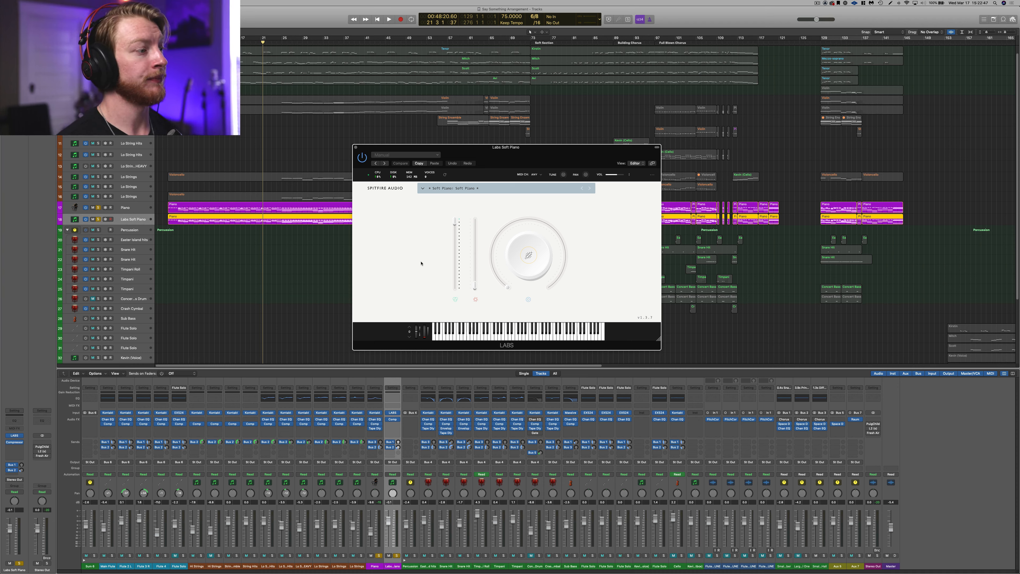
pyautogui.click(355, 148)
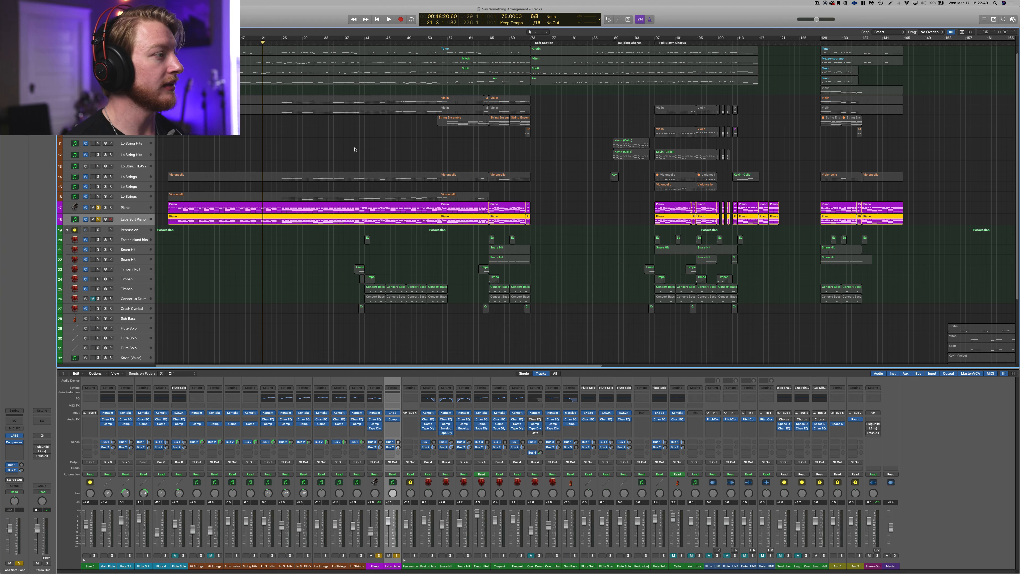
# Step: Play the soloed Piano and Labs Soft Piano tracks together from bar 3 and stop playback
pyautogui.press('Return')
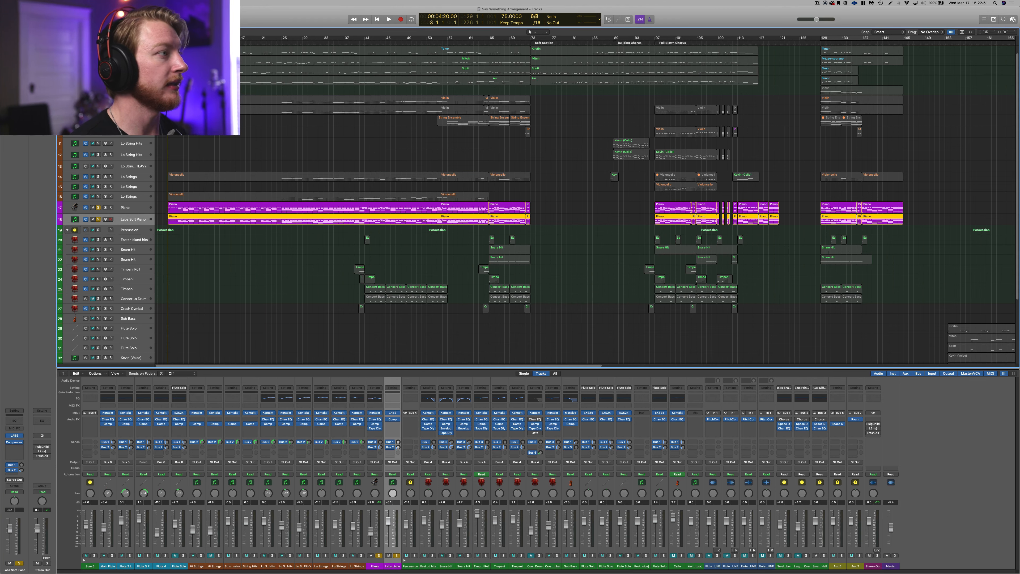
pyautogui.press('space')
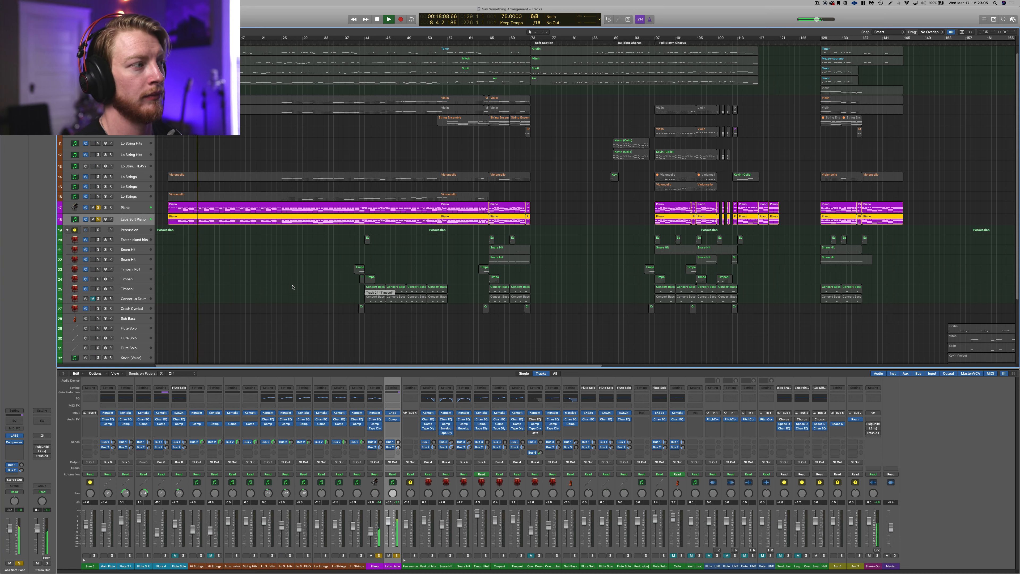
pyautogui.press('space')
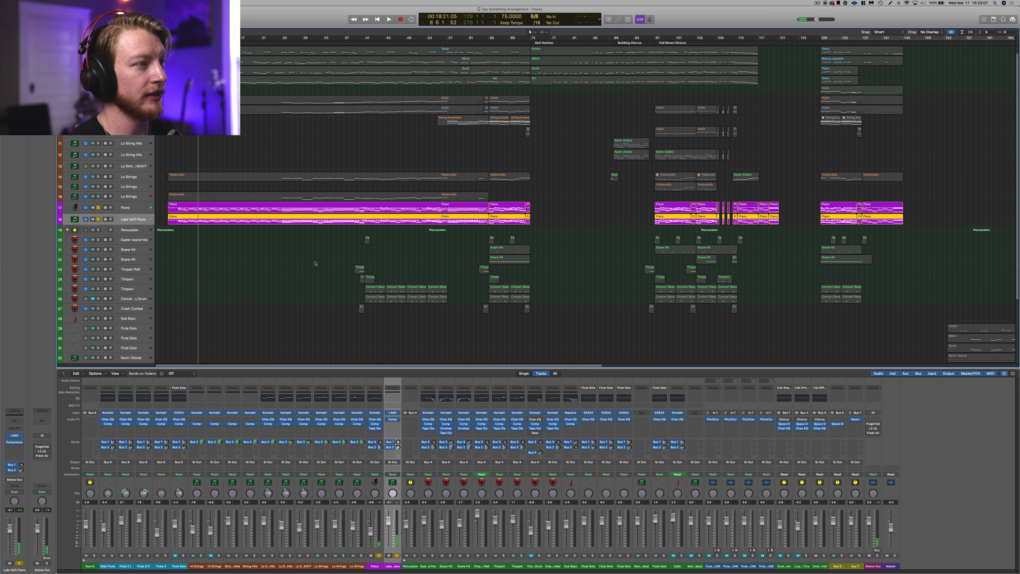
# Step: Clear the piano and flute region selections in the arrangement and save the project
pyautogui.click(454, 253)
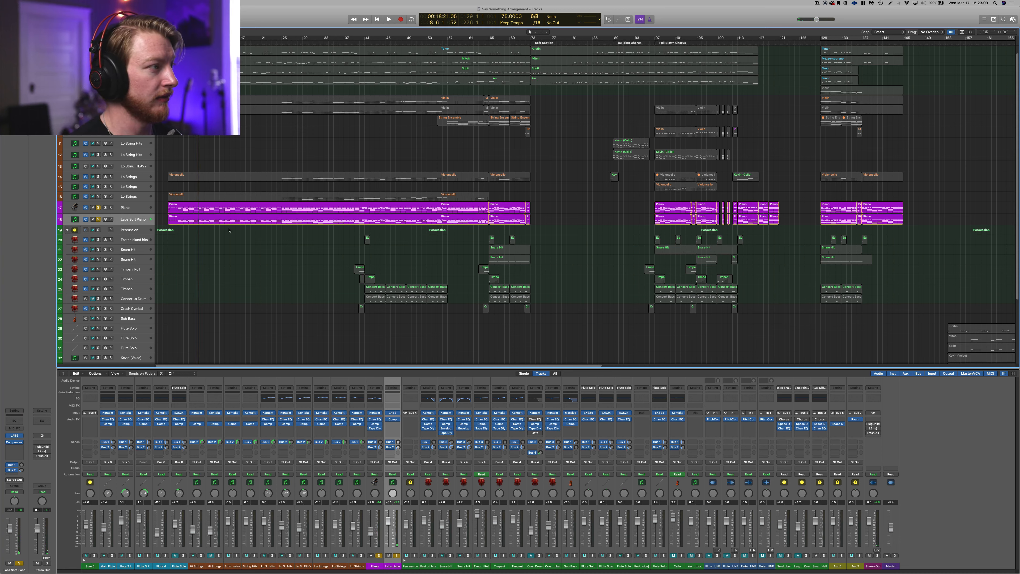
pyautogui.click(231, 209)
pyautogui.click(230, 219)
pyautogui.scroll(1, 225, 187)
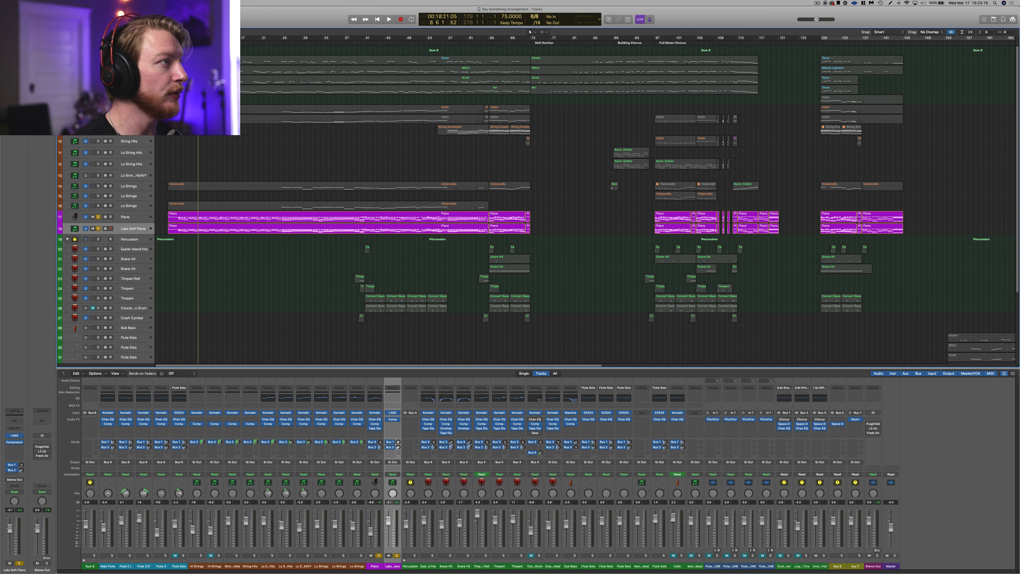
pyautogui.moveTo(216, 50); pyautogui.dragTo(272, 93)
pyautogui.click(271, 100)
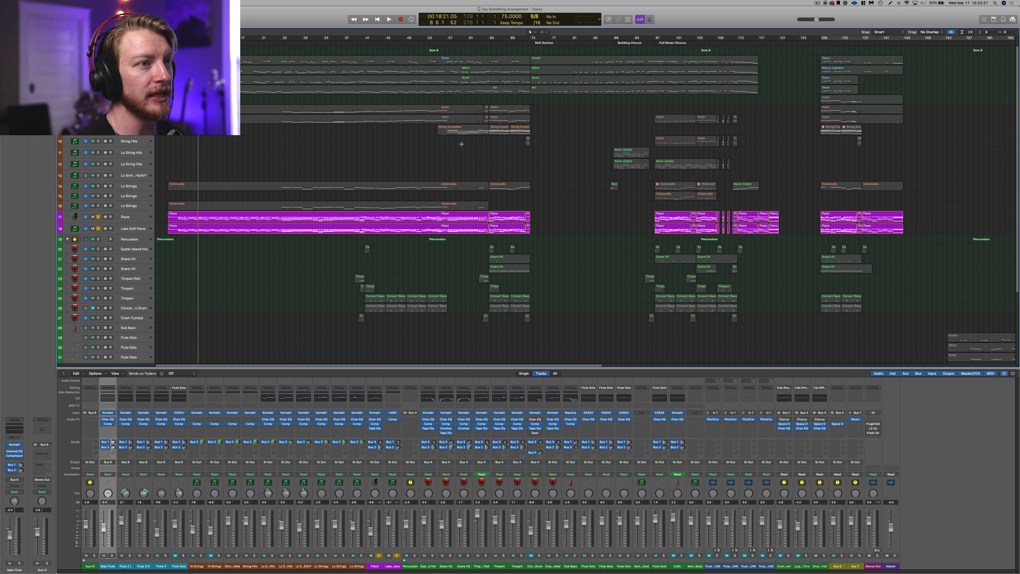
pyautogui.press('super+s')
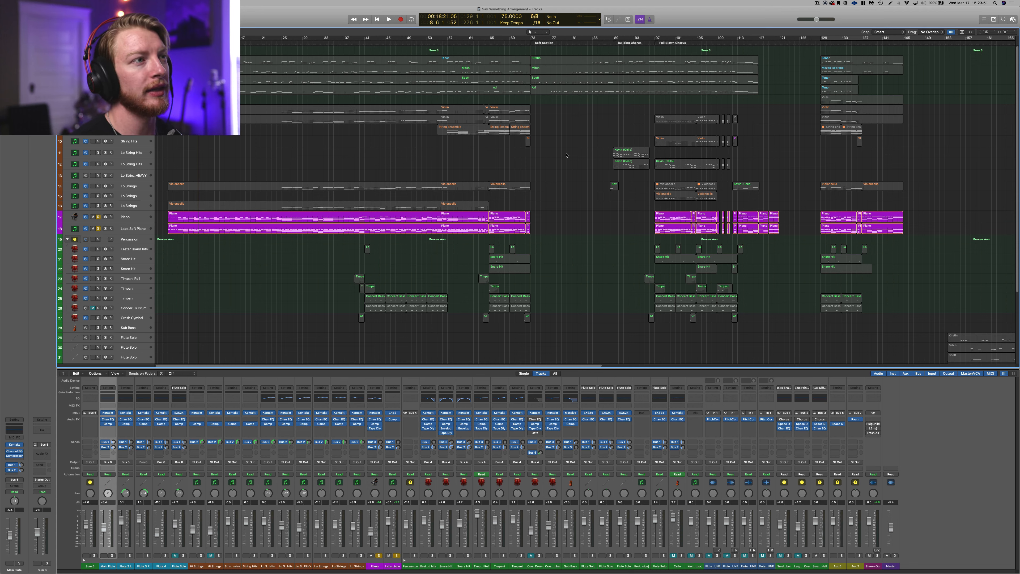
# Step: Place the playhead at bar 73, the start of the Soft Section
pyautogui.click(531, 43)
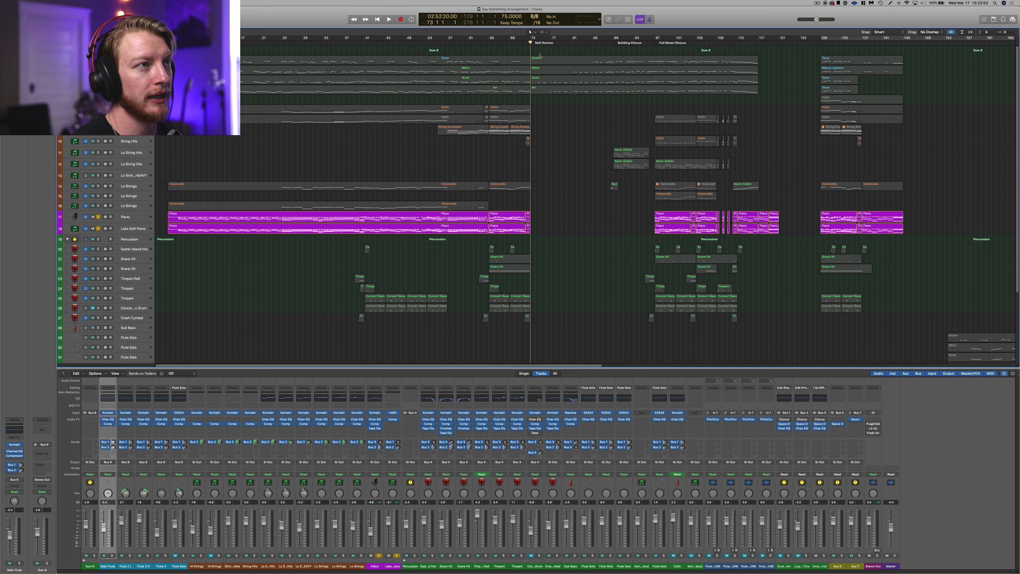
pyautogui.click(545, 42)
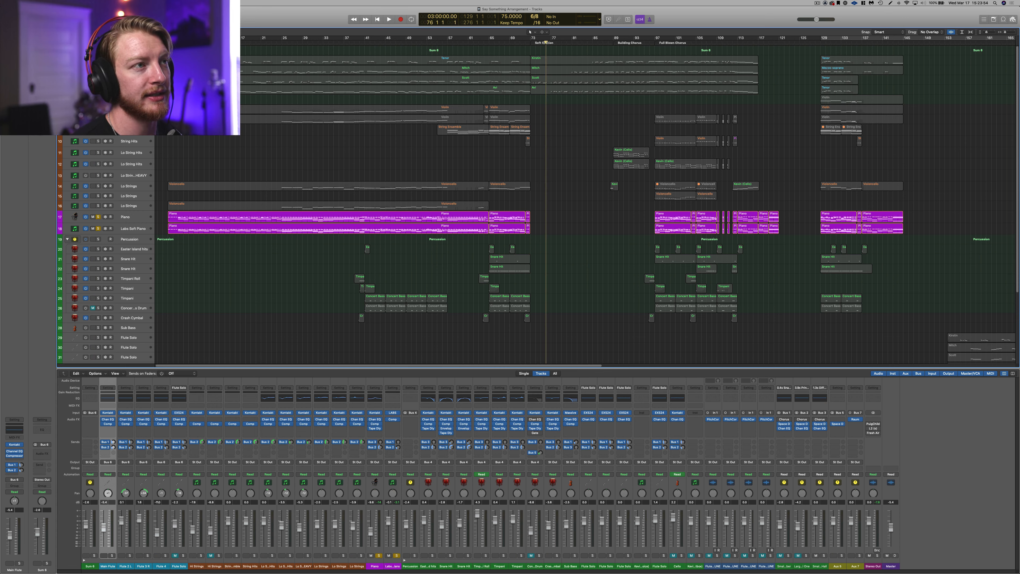
pyautogui.click(531, 43)
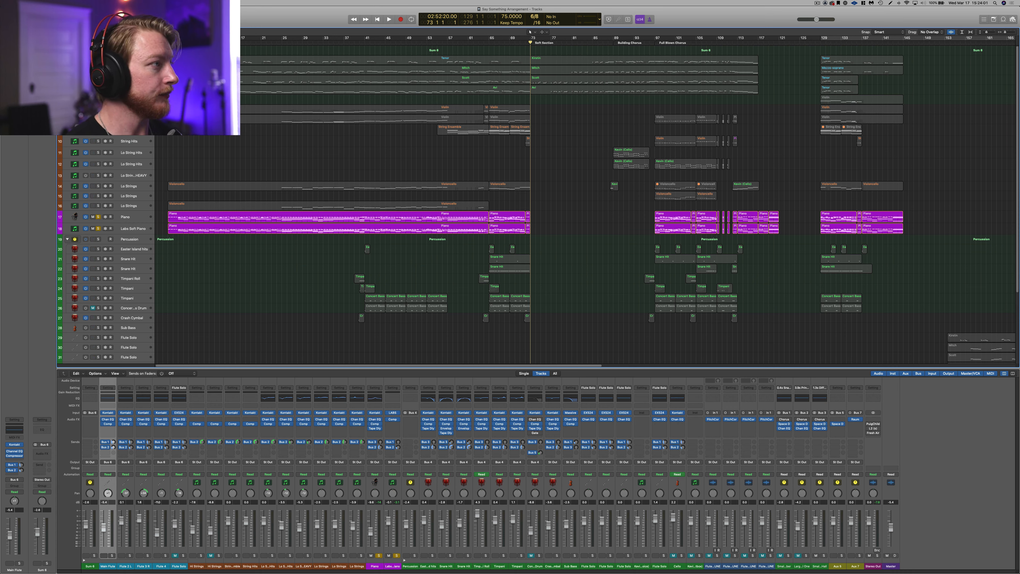
# Step: Select all four flute tracks, from Main Flute to Flute 4, together with their regions
pyautogui.click(130, 89)
pyautogui.keyDown('shift'); pyautogui.click(130, 60); pyautogui.keyUp('shift')
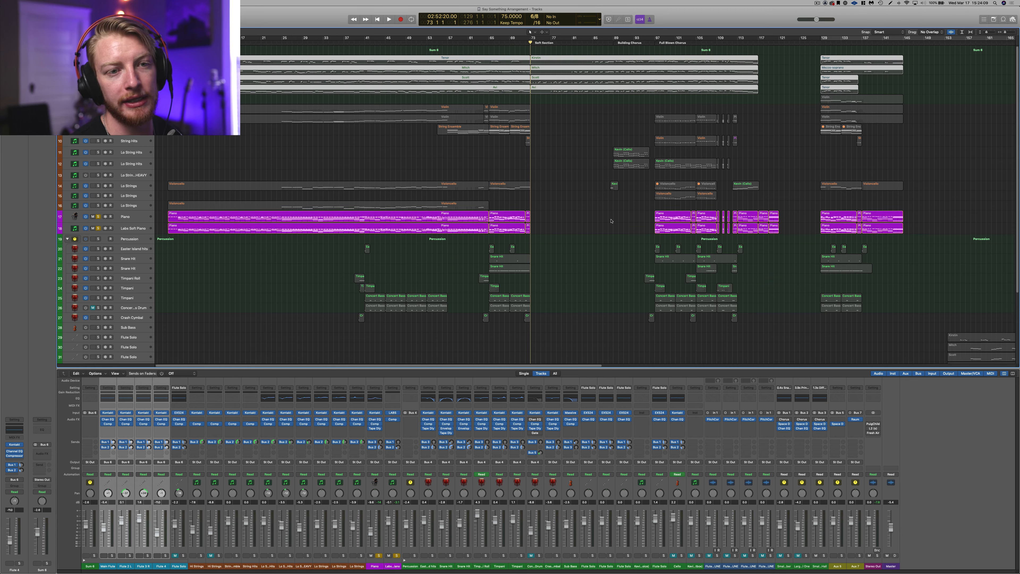
# Step: Look over the lower tracks and the Flute Solo regions further along the timeline, and return to the opening sections
pyautogui.scroll(-5, 608, 221)
pyautogui.scroll(-3, 606, 219)
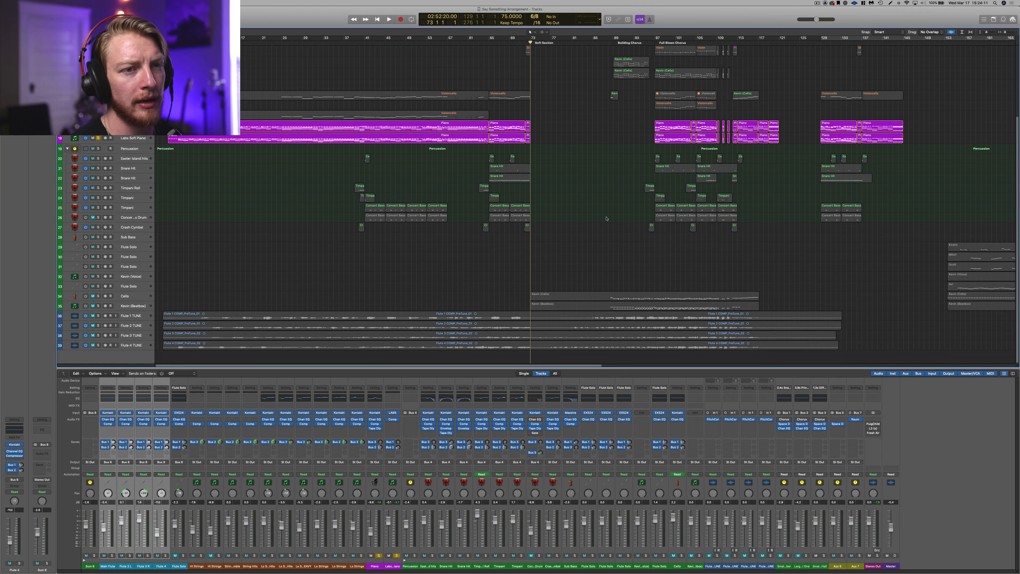
pyautogui.hscroll(15, 683, 214)
pyautogui.moveTo(814, 185); pyautogui.dragTo(964, 336)
pyautogui.click(674, 228)
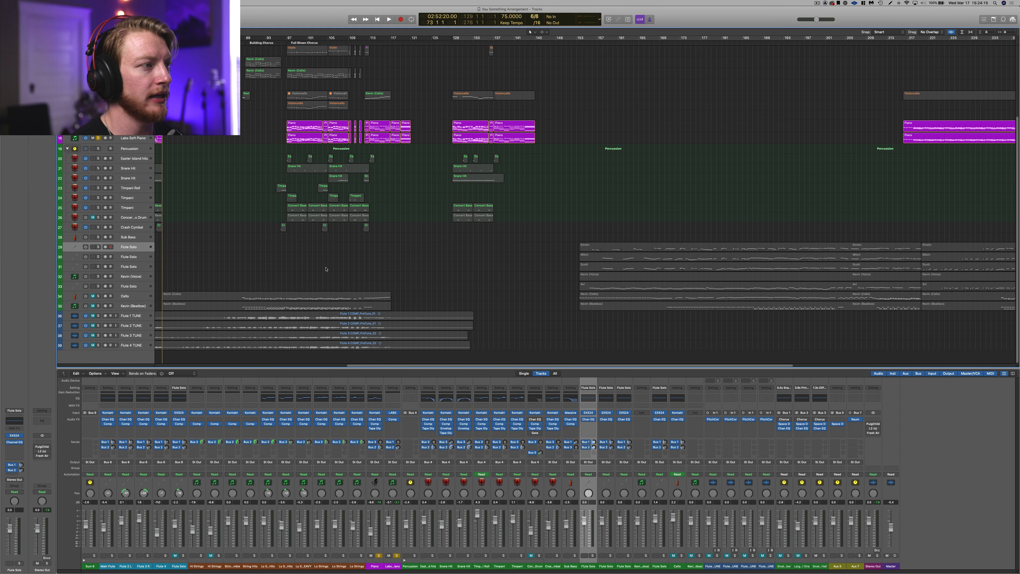
pyautogui.hscroll(-15, 327, 269)
pyautogui.scroll(8, 333, 269)
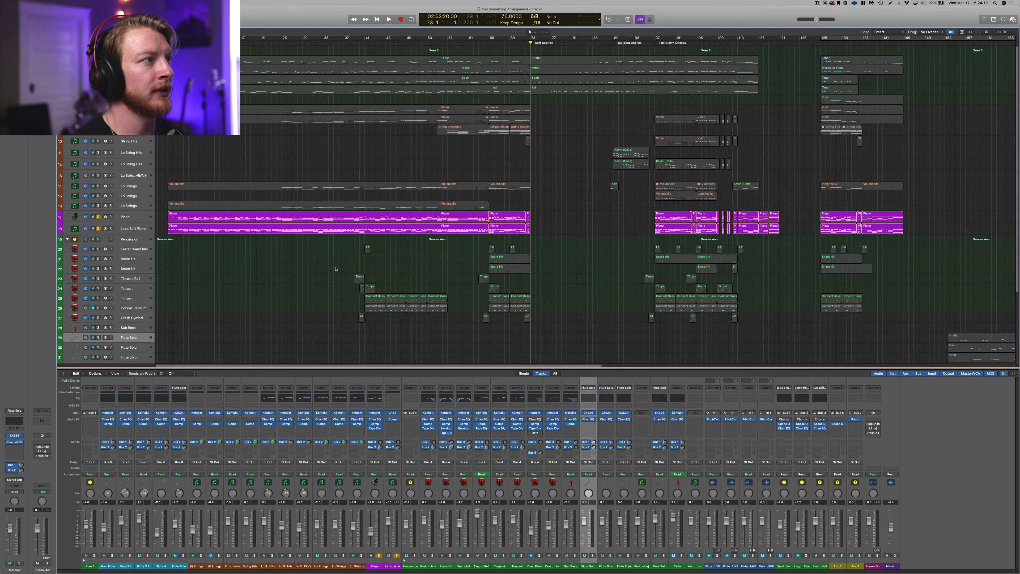
pyautogui.scroll(-1, 380, 134)
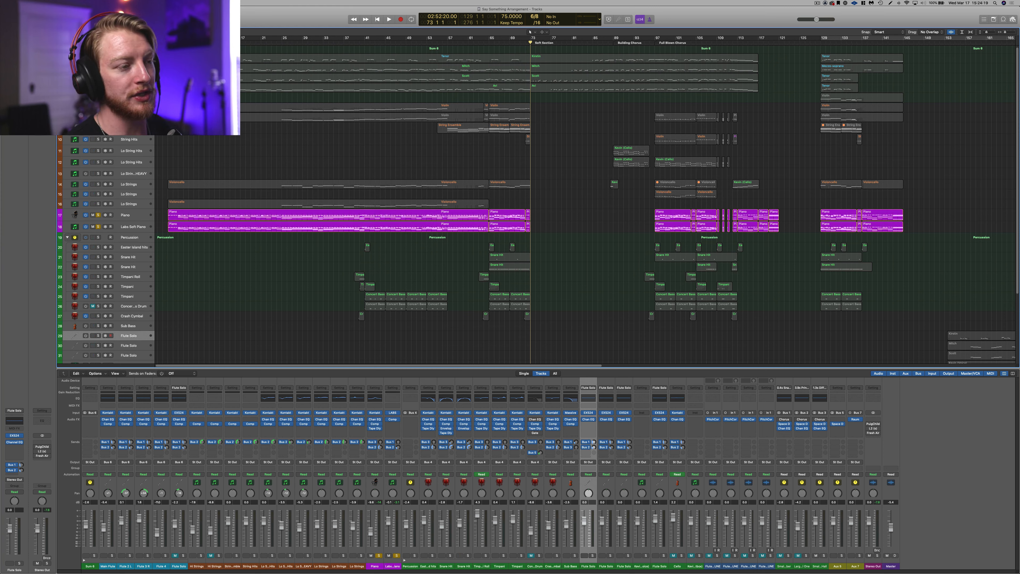
pyautogui.moveTo(567, 247); pyautogui.dragTo(413, 213)
pyautogui.moveTo(423, 175)
pyautogui.mouseDown()
pyautogui.moveTo(423, 204)
pyautogui.moveTo(418, 166)
pyautogui.mouseUp()
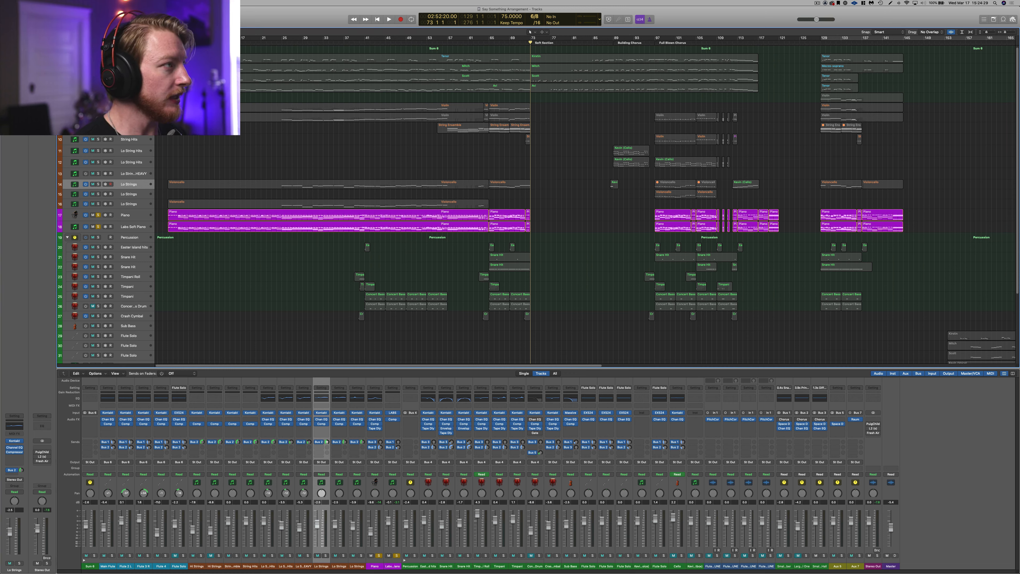
# Step: Solo the Flute 4, Flute 3 R, Flute 2 L and Main Flute tracks alongside the soloed pianos
pyautogui.click(178, 42)
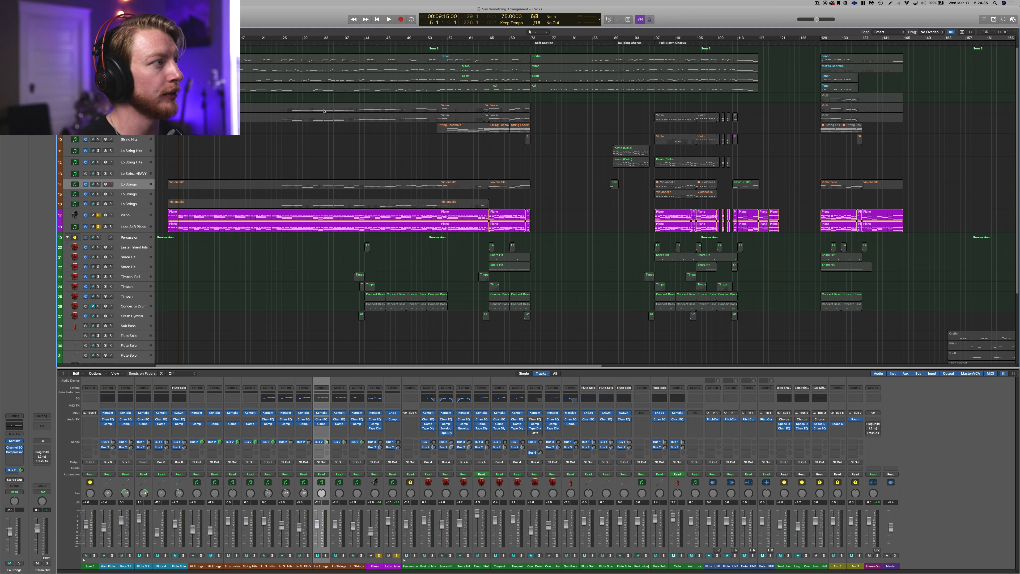
pyautogui.click(129, 88)
pyautogui.click(98, 88)
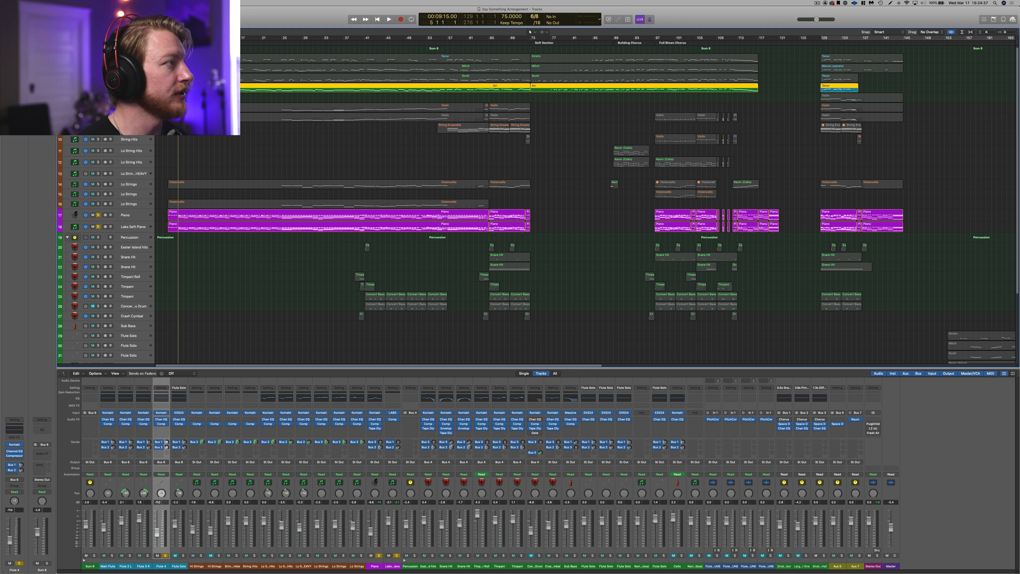
pyautogui.click(98, 78)
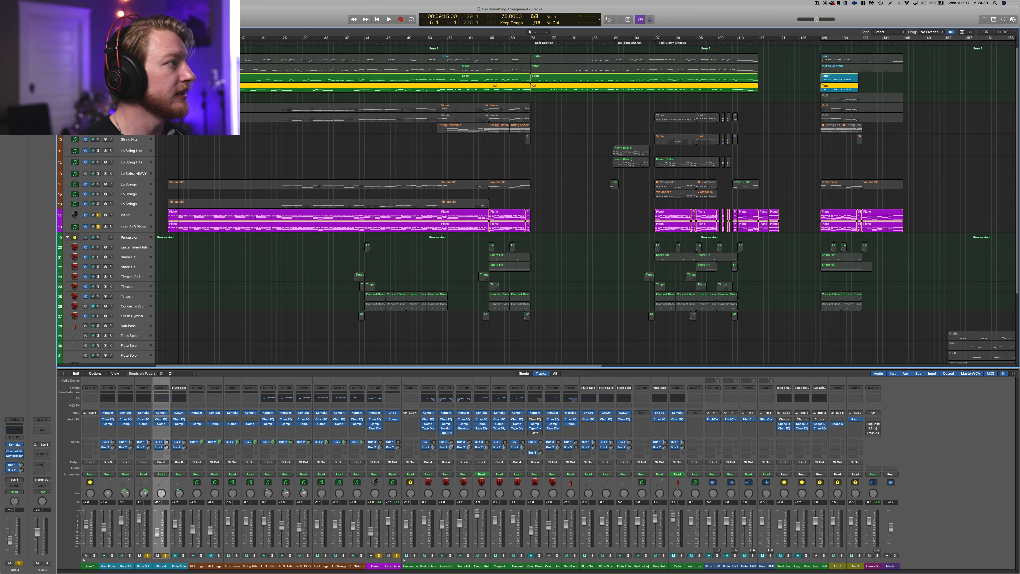
pyautogui.click(98, 68)
pyautogui.click(98, 58)
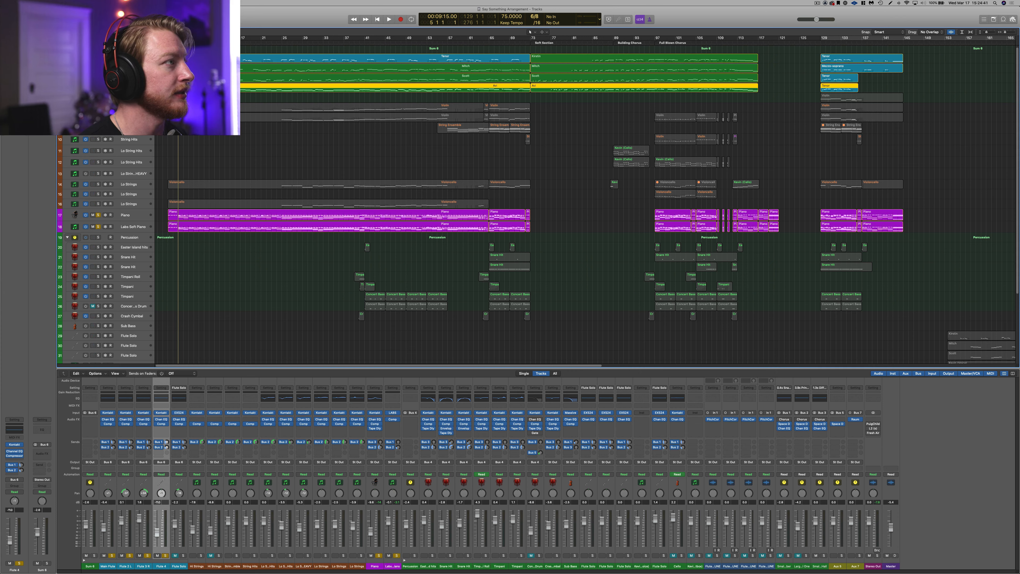
# Step: Move the playhead back to bar 3 and play the soloed pianos and flutes
pyautogui.press(',')
pyautogui.press(',')
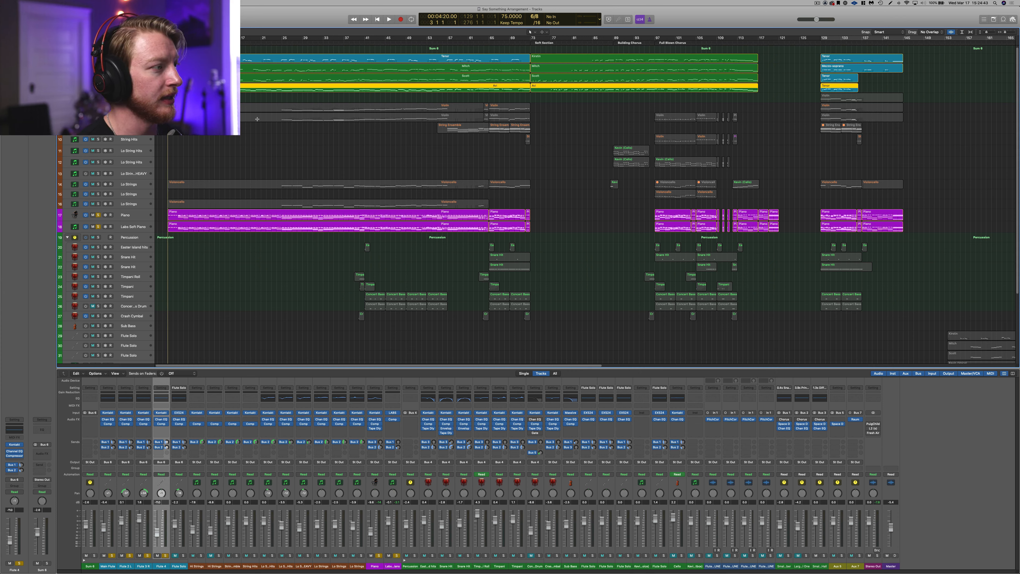
pyautogui.press('space')
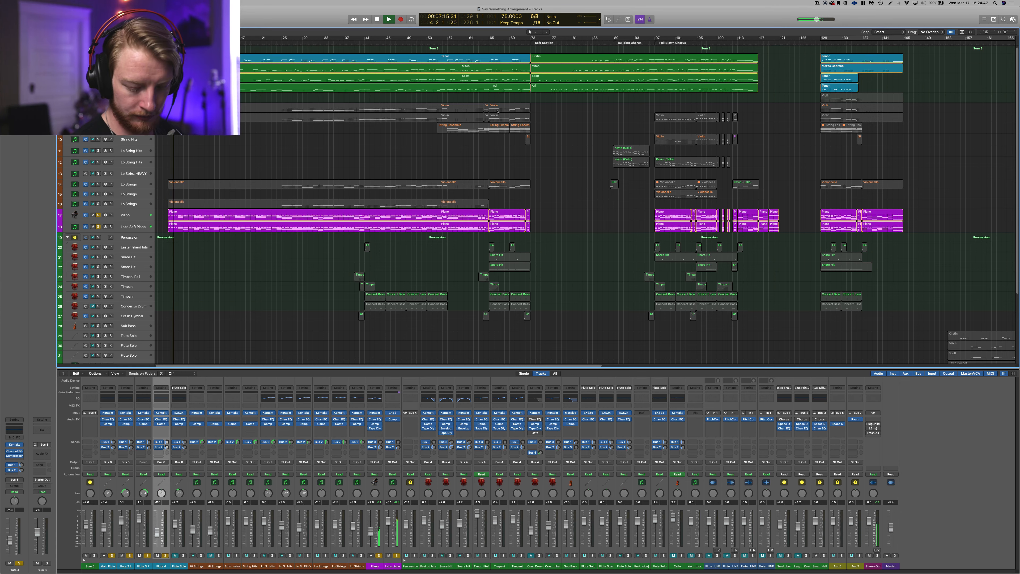
pyautogui.press('super+Right')
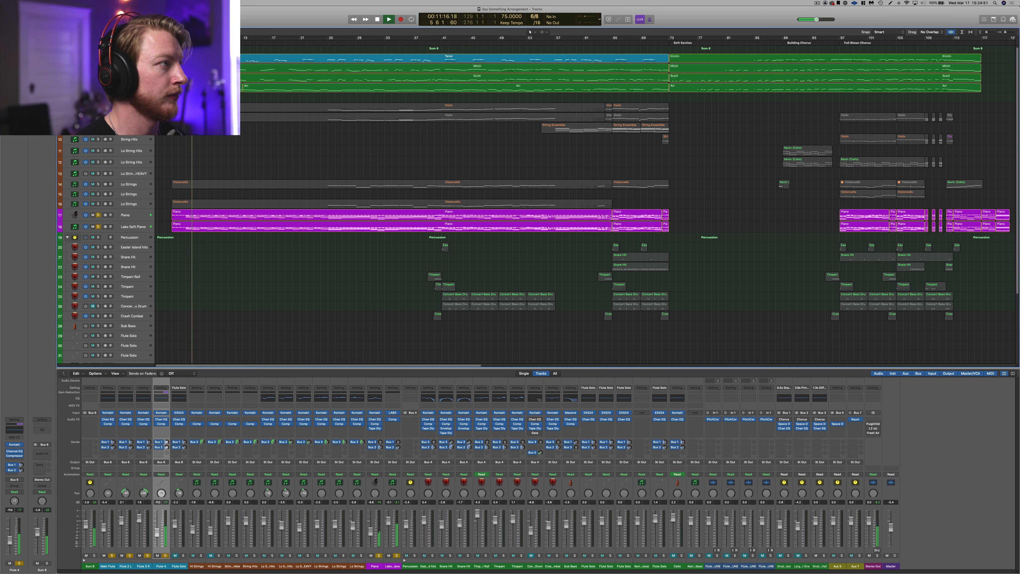
# Step: Increase the track heights of the four flute tracks so their notes are readable, and stop playback
pyautogui.moveTo(72, 92); pyautogui.dragTo(72, 104)
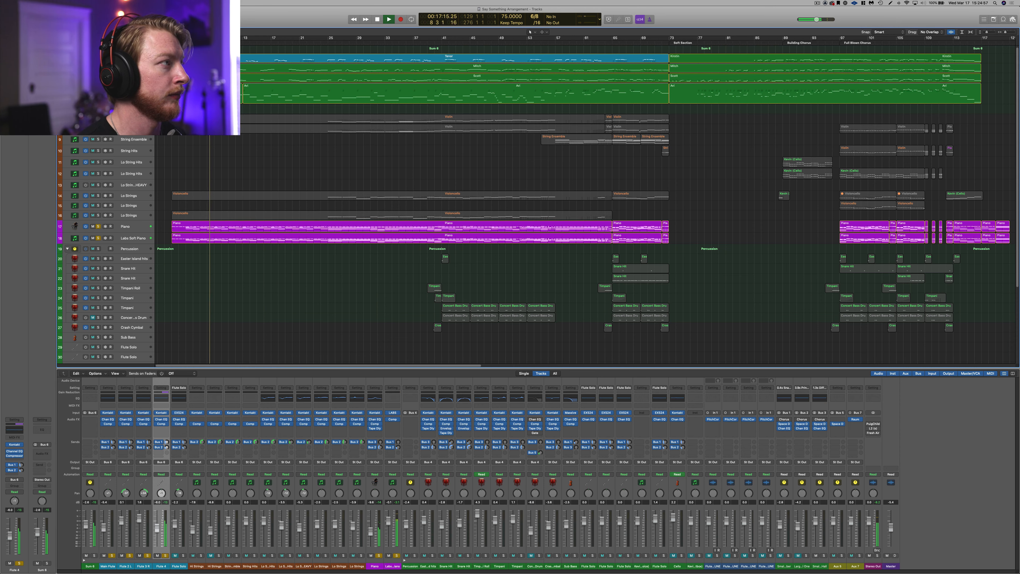
pyautogui.moveTo(72, 63); pyautogui.dragTo(72, 73)
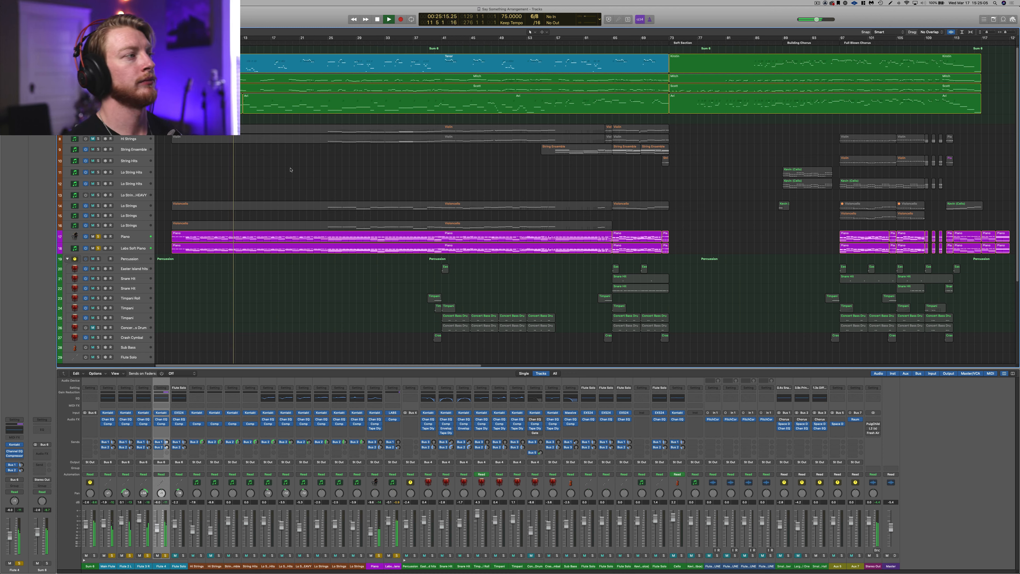
pyautogui.press('Up')
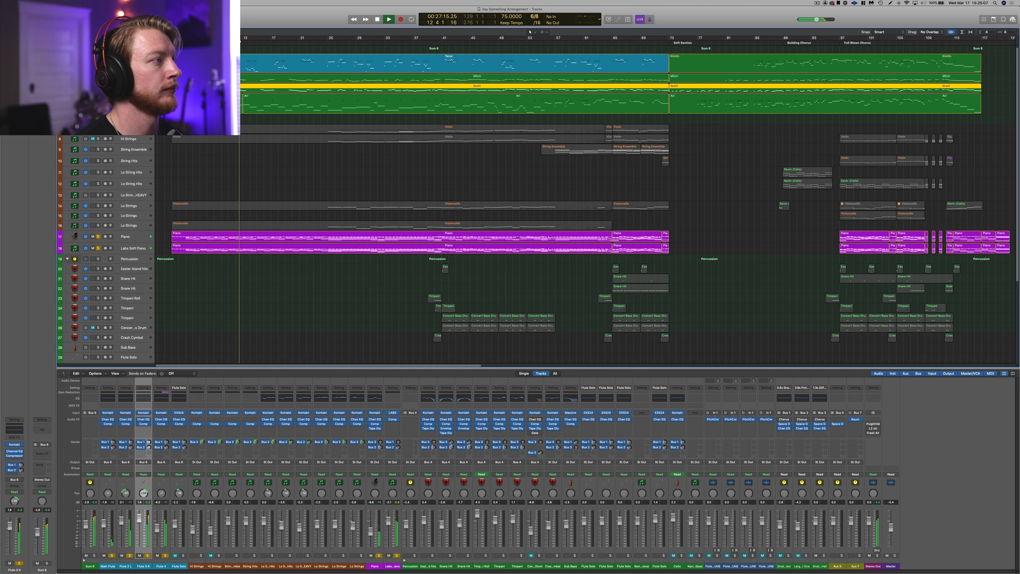
pyautogui.moveTo(69, 92)
pyautogui.mouseDown()
pyautogui.moveTo(69, 101)
pyautogui.moveTo(69, 89)
pyautogui.mouseUp()
pyautogui.press('space')
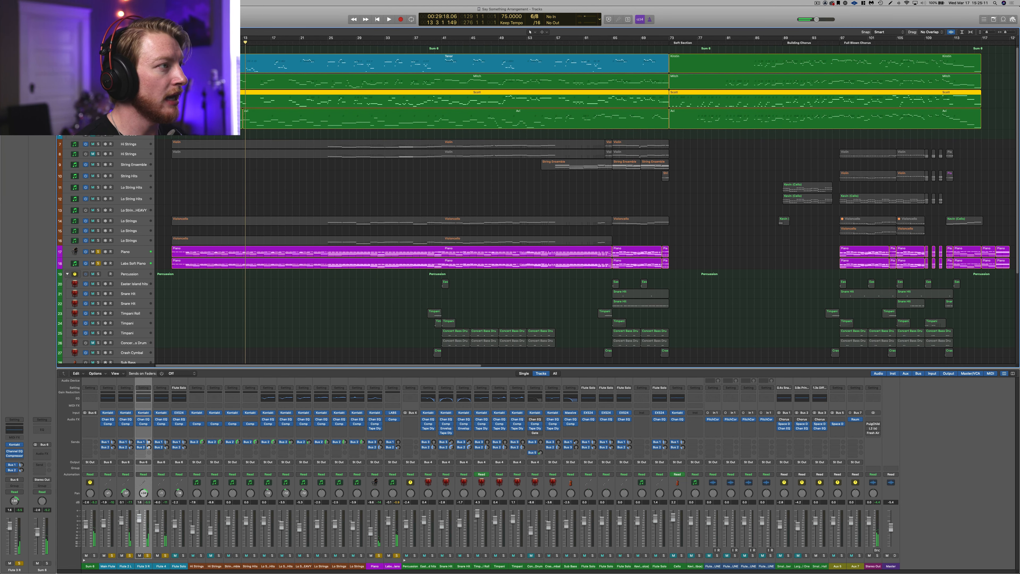
# Step: Clear the region selection and highlight the Flute 4, Flute 2 L and Flute 3 R tracks in turn
pyautogui.click(262, 135)
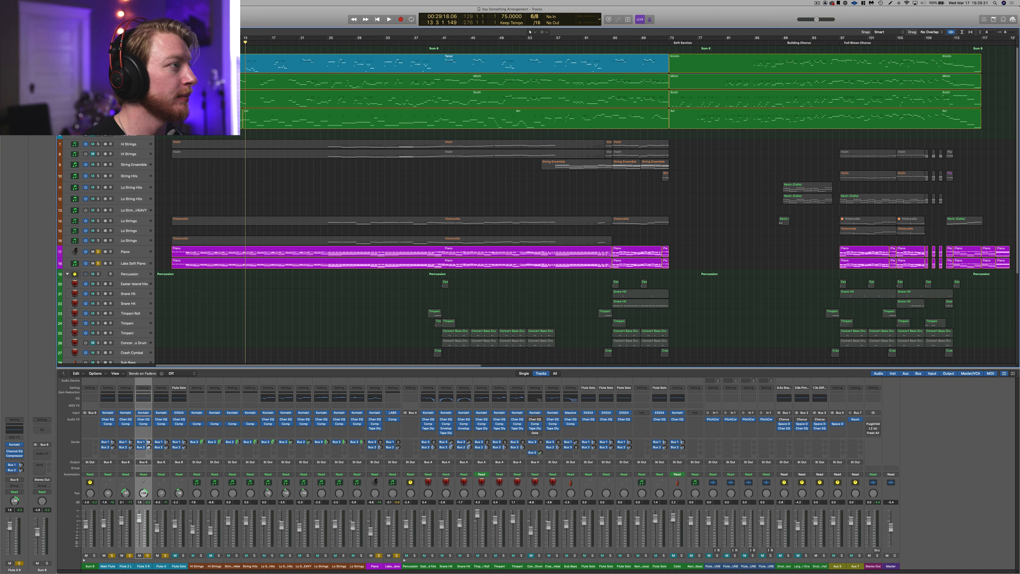
pyautogui.click(129, 118)
pyautogui.click(163, 119)
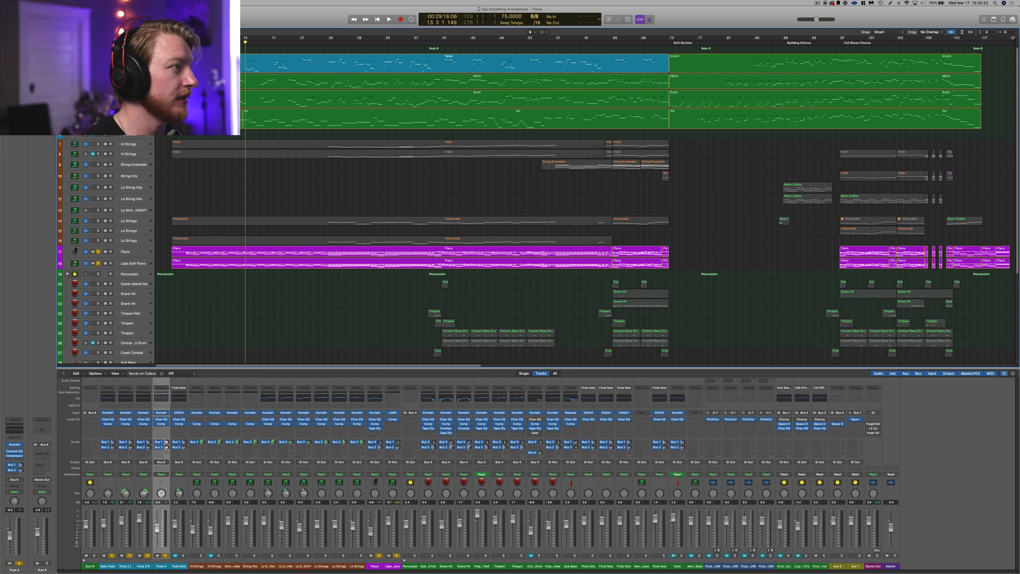
pyautogui.click(330, 121)
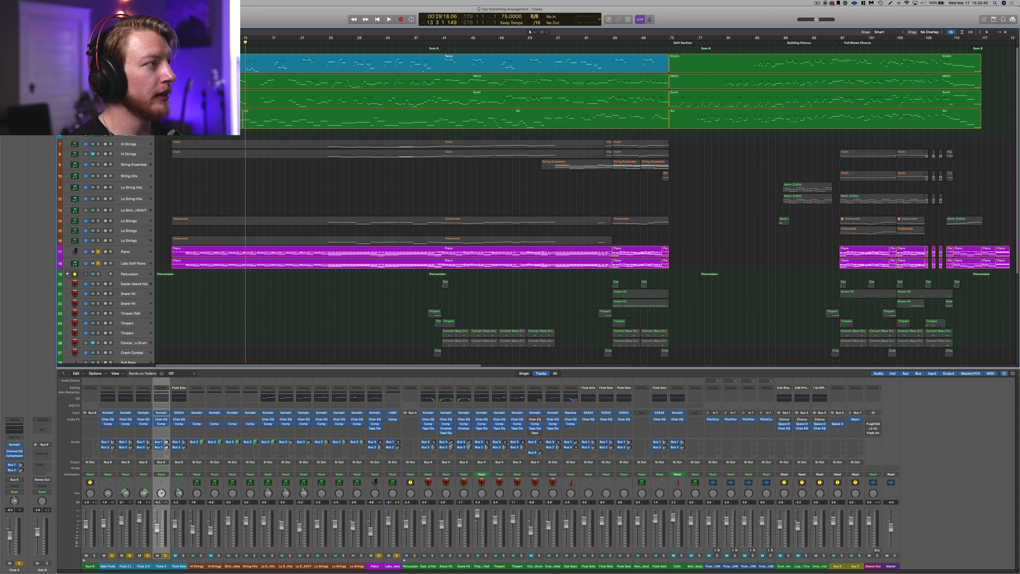
pyautogui.press('Up')
pyautogui.press('Up')
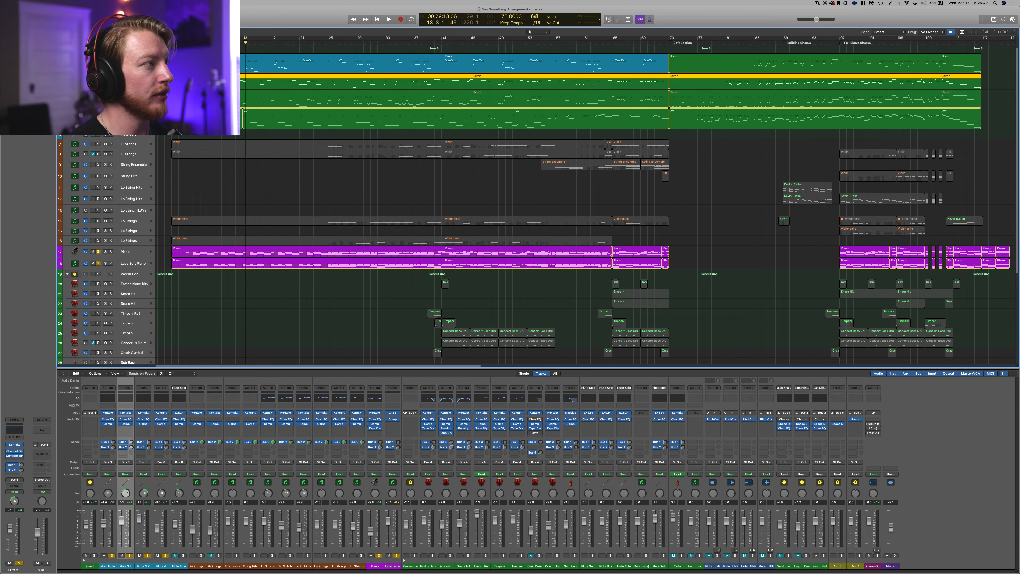
pyautogui.press('Down')
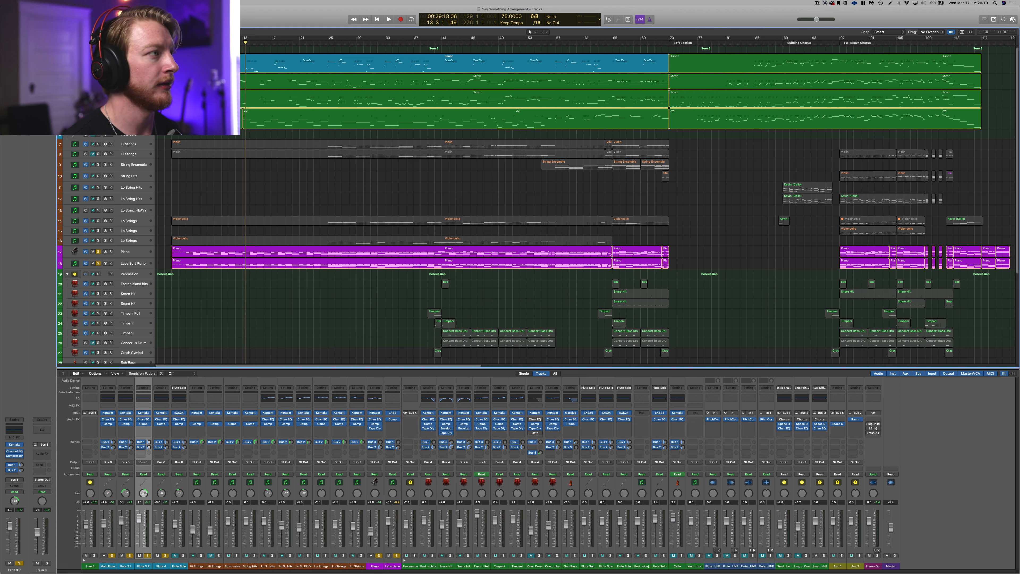
# Step: Highlight the opening Main Flute region and clear the selection again
pyautogui.click(454, 64)
pyautogui.hotkey('alt', 'shift', 'd')
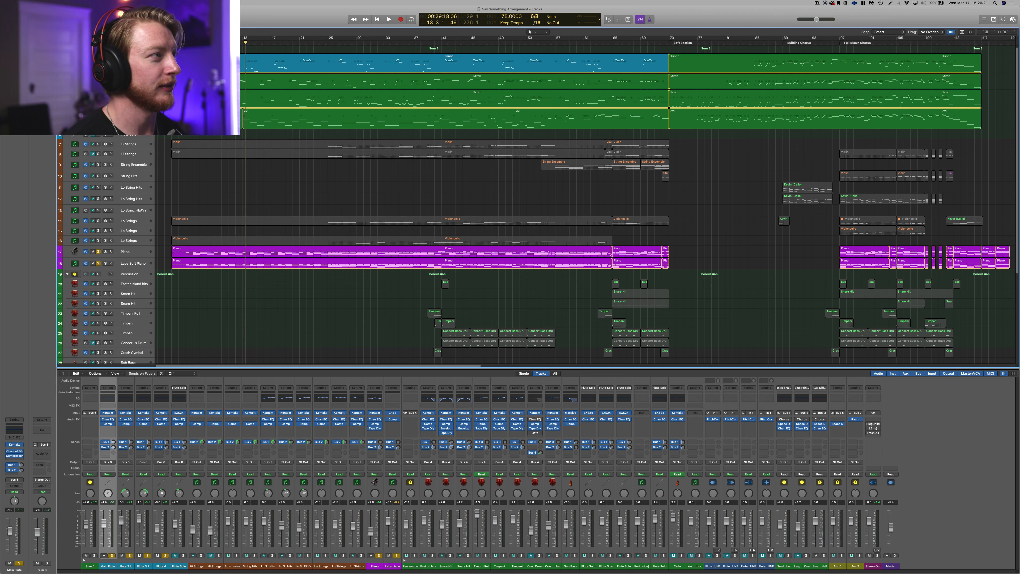
pyautogui.click(455, 64)
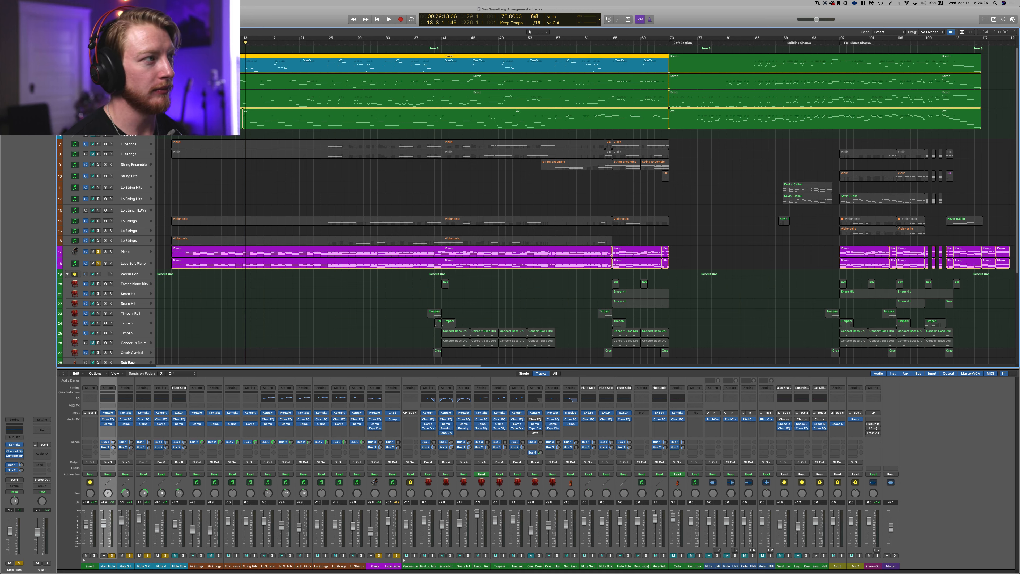
pyautogui.hotkey('alt', 'shift', 'd')
# Step: Place the playhead at bar 3 and highlight the Lo Strings and Hi Strings regions that start there
pyautogui.click(207, 41)
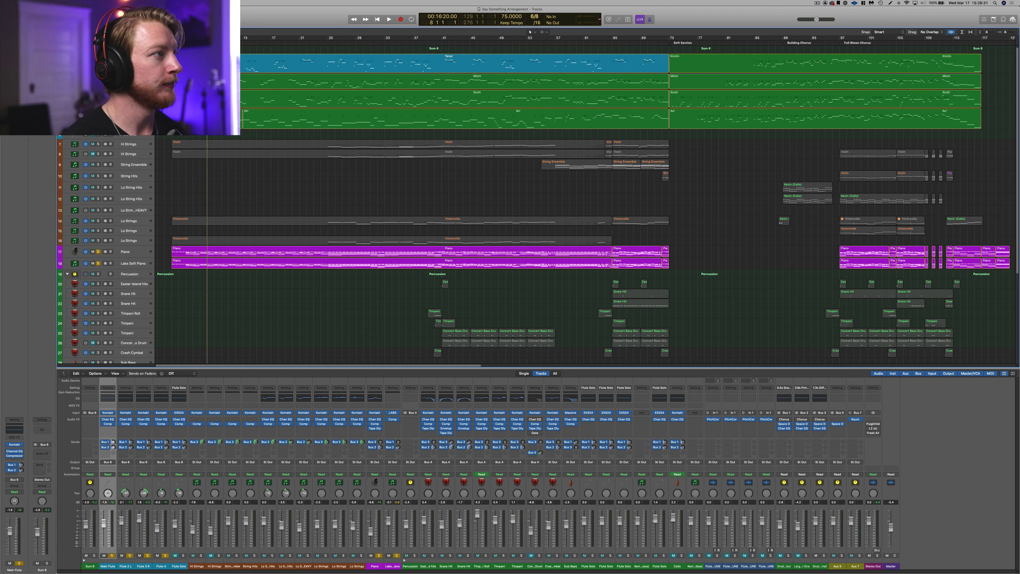
pyautogui.click(172, 42)
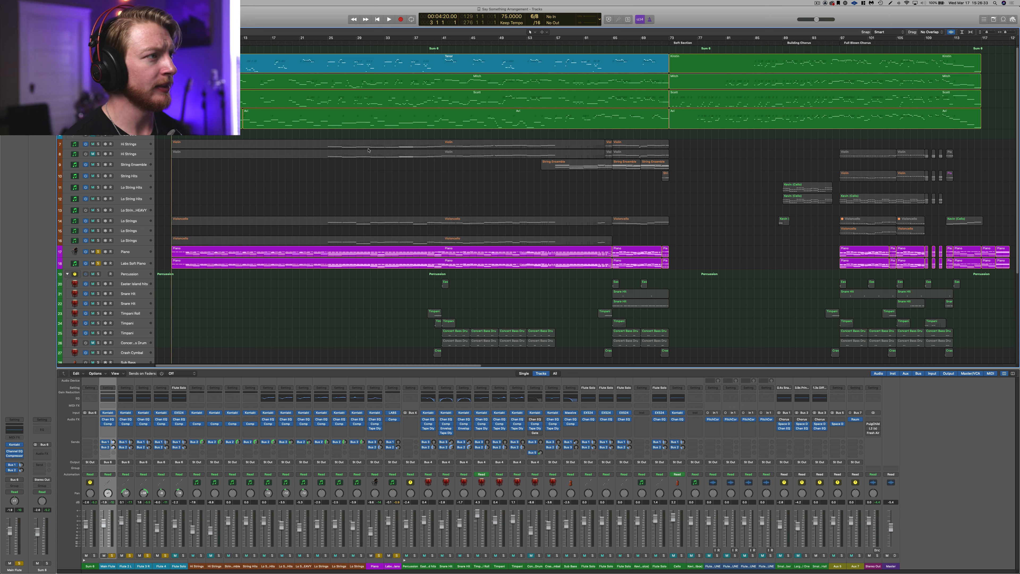
pyautogui.click(291, 243)
pyautogui.click(315, 230)
pyautogui.click(316, 221)
pyautogui.click(317, 152)
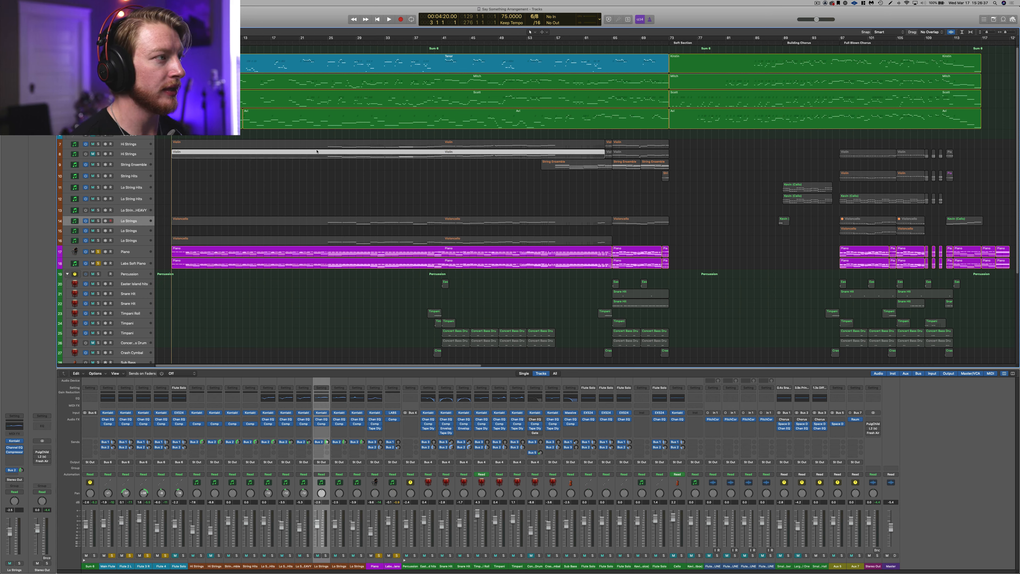
pyautogui.click(317, 142)
pyautogui.click(315, 180)
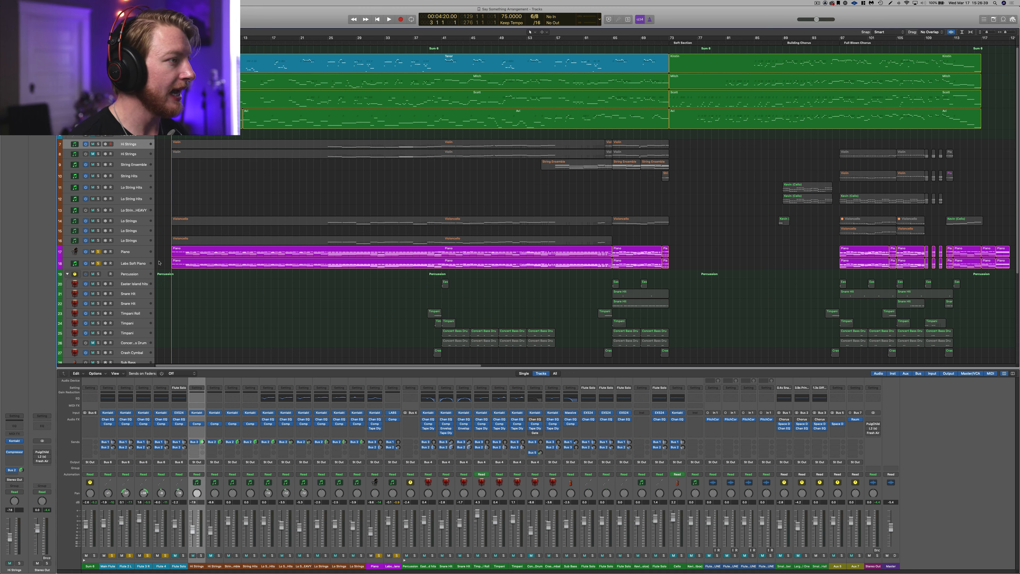
# Step: Place the playhead at bar 24 and solo Hi Strings track 7 plus Lo Strings tracks 14 and 16
pyautogui.click(320, 46)
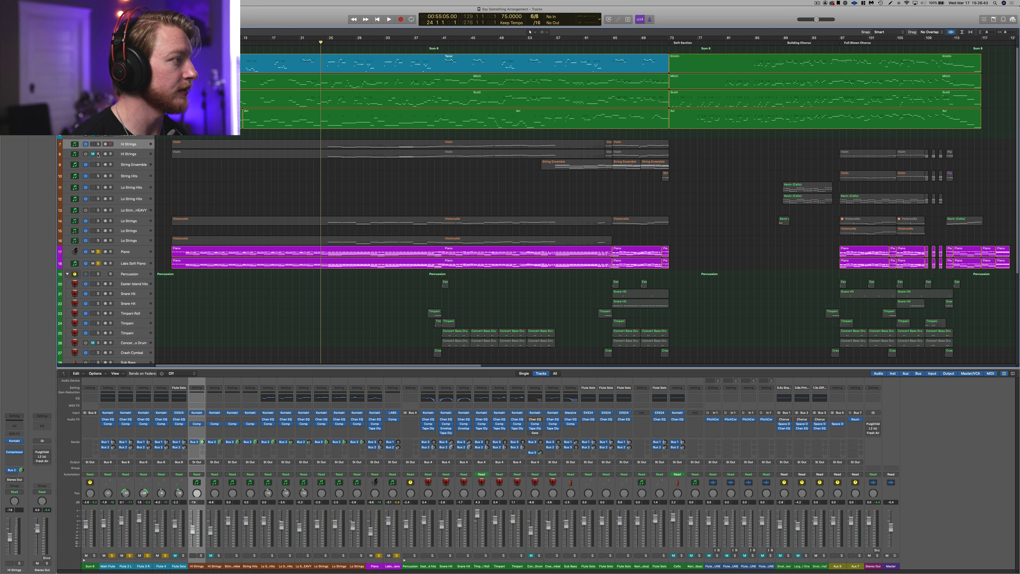
pyautogui.click(125, 155)
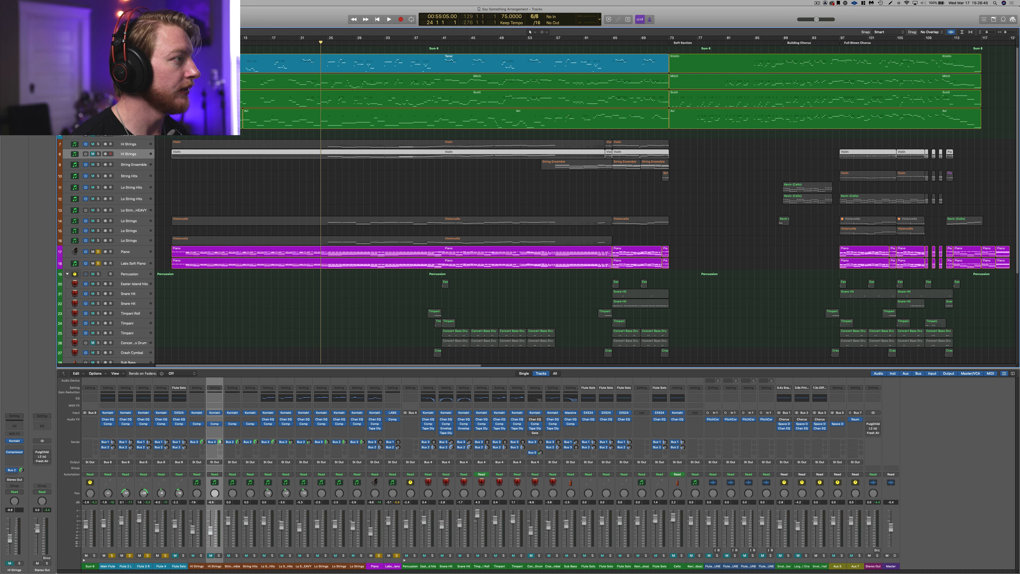
pyautogui.click(98, 144)
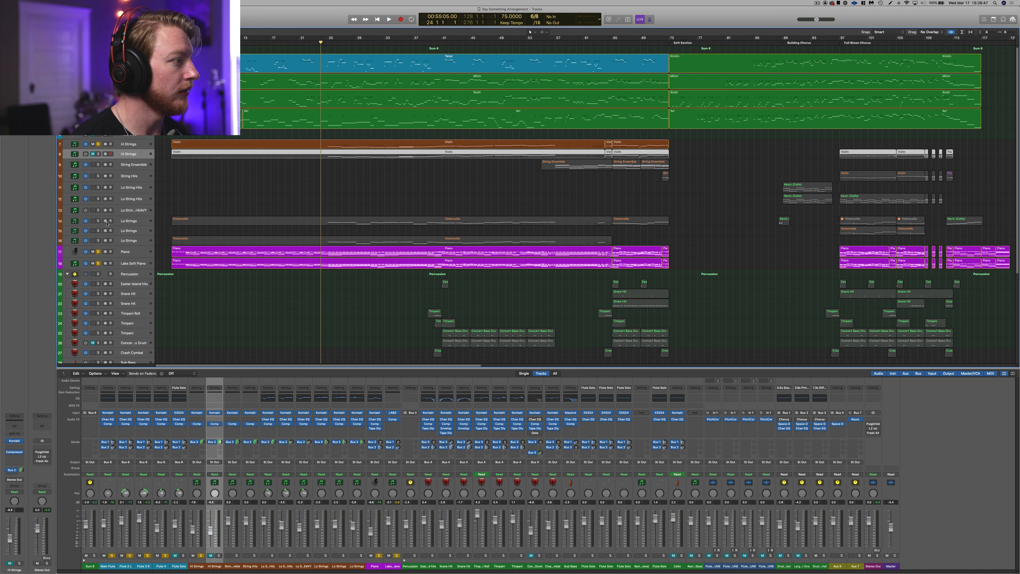
pyautogui.click(98, 220)
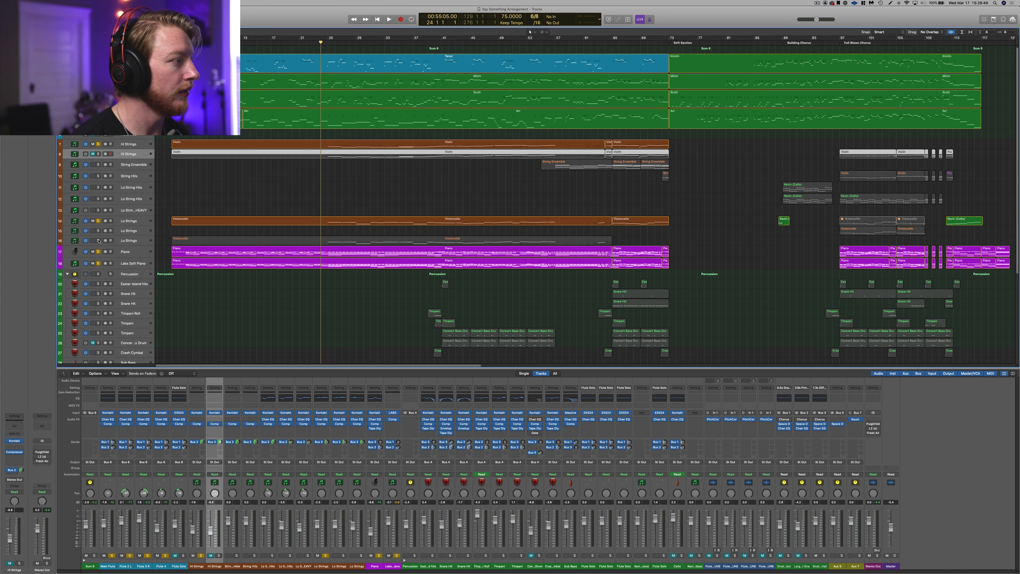
pyautogui.click(98, 241)
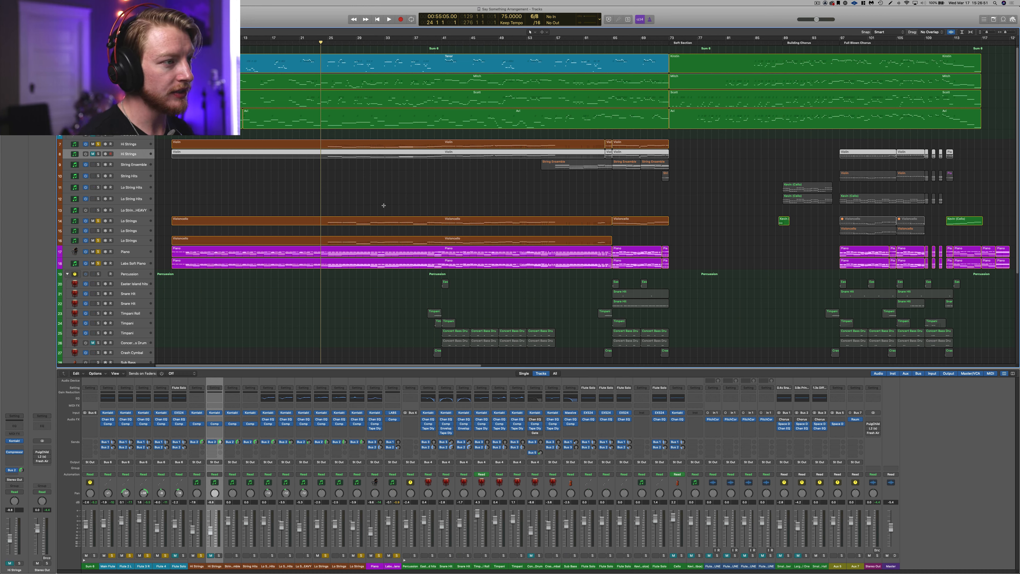
pyautogui.click(274, 203)
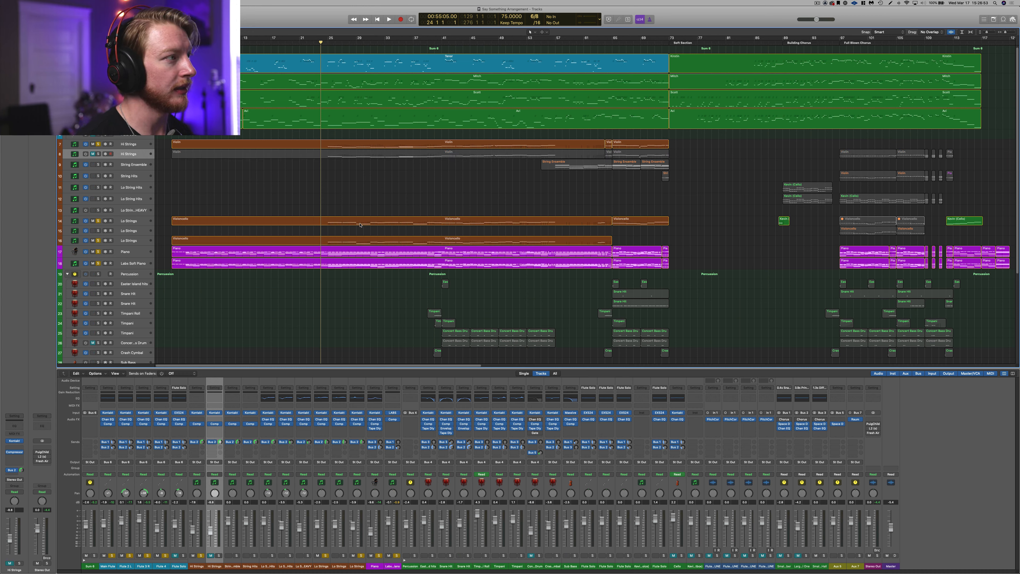
# Step: Open the Kontakt instrument on the Flute 4 track for inspection and close it again
pyautogui.click(128, 119)
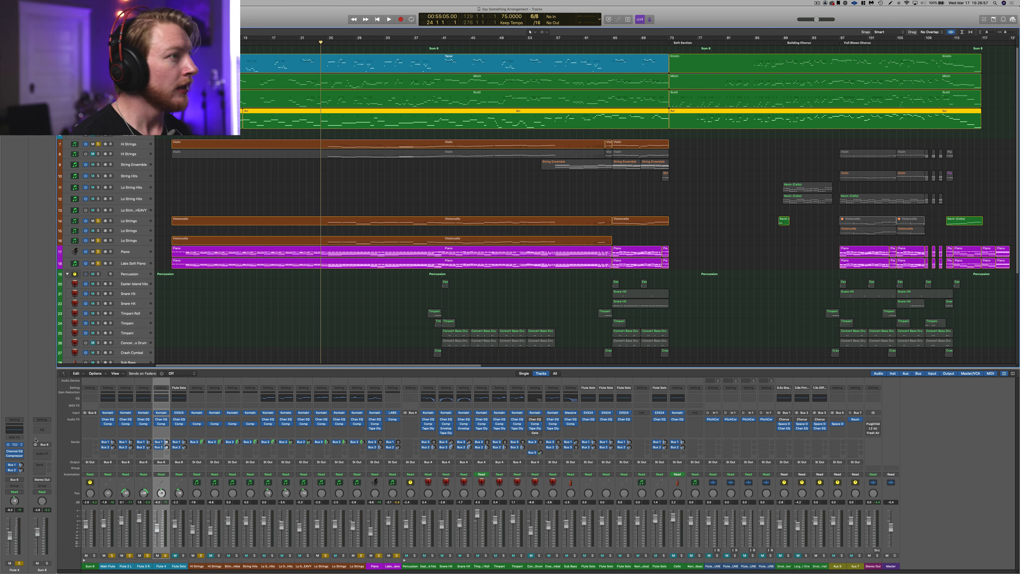
pyautogui.click(14, 445)
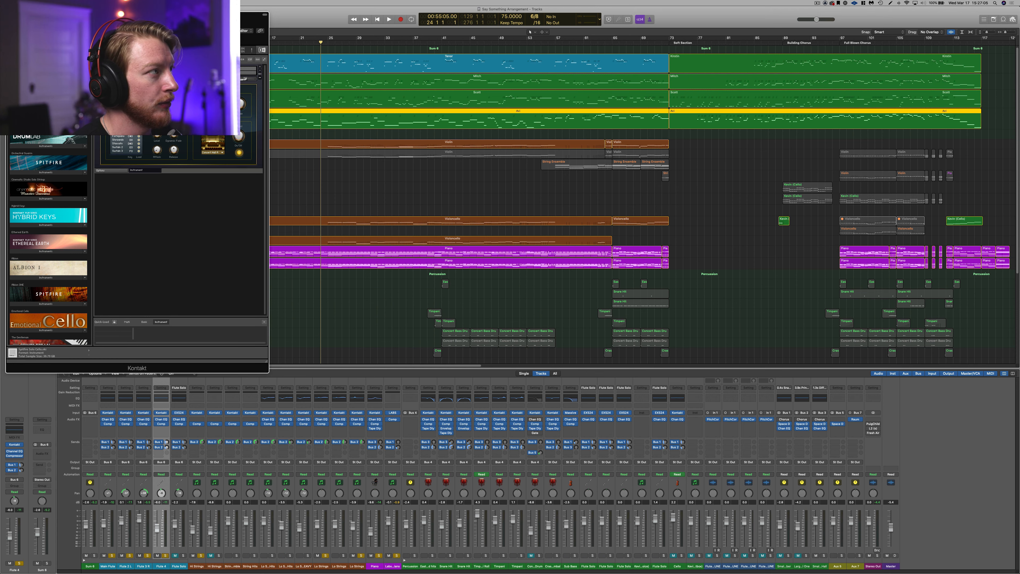
pyautogui.click(9, 14)
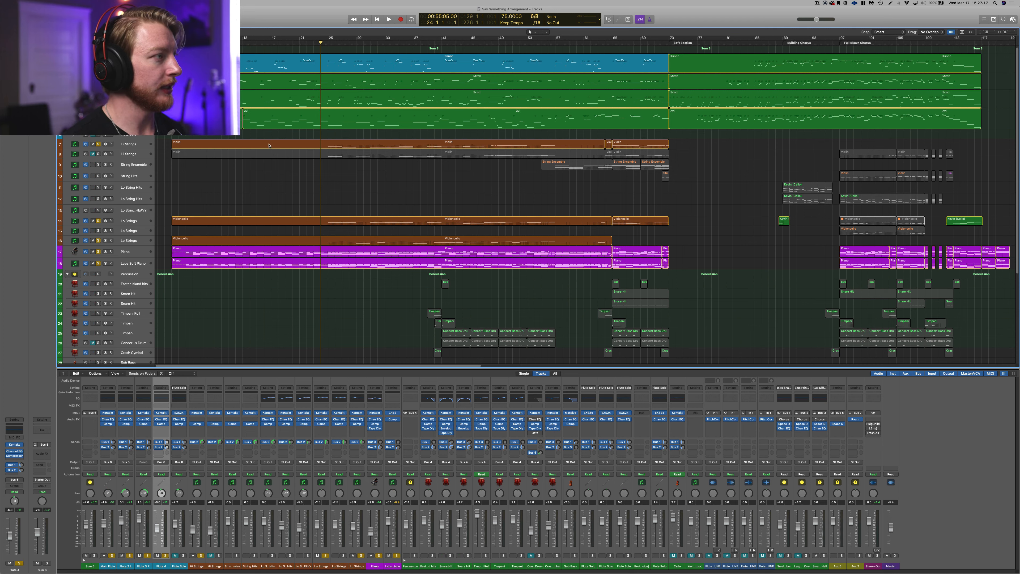
# Step: Highlight the opening regions on Hi Strings track 7 and Lo Strings tracks 14 and 16 together
pyautogui.click(282, 144)
pyautogui.click(291, 197)
pyautogui.click(296, 222)
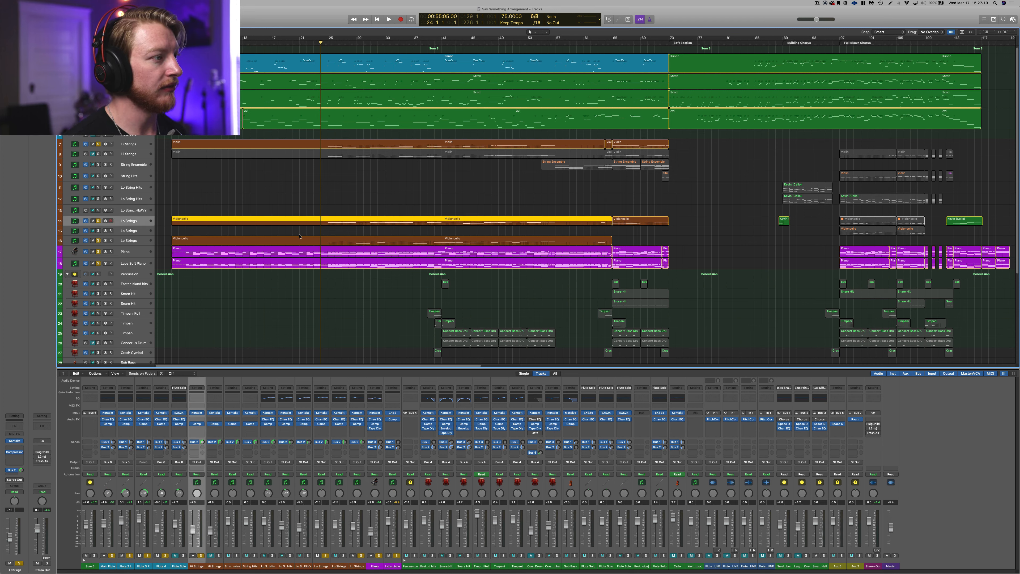
pyautogui.click(299, 241)
pyautogui.keyDown('shift'); pyautogui.click(299, 222); pyautogui.keyUp('shift')
pyautogui.keyDown('shift'); pyautogui.click(311, 145); pyautogui.keyUp('shift')
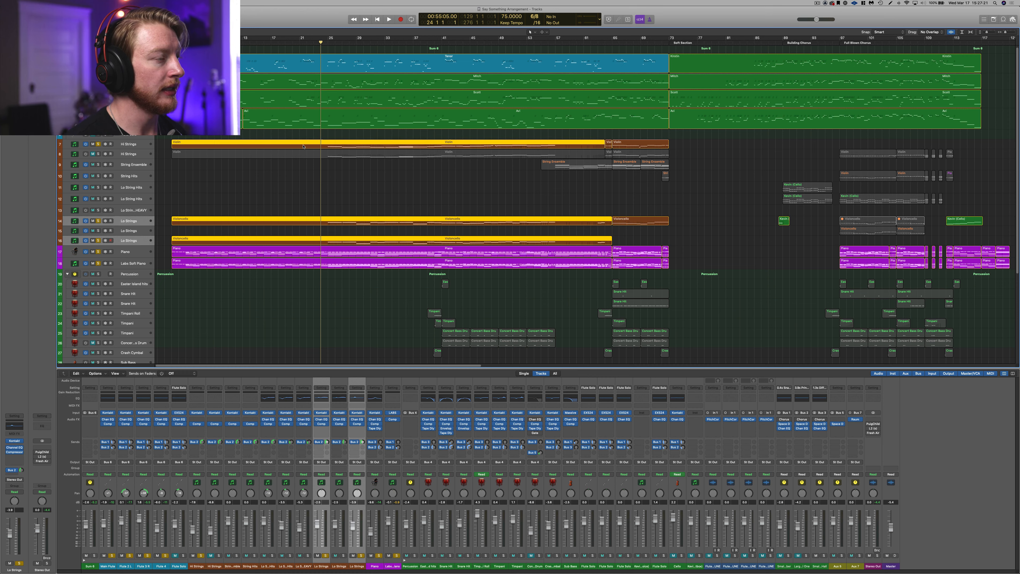
pyautogui.rightClick(418, 187)
pyautogui.press('Escape')
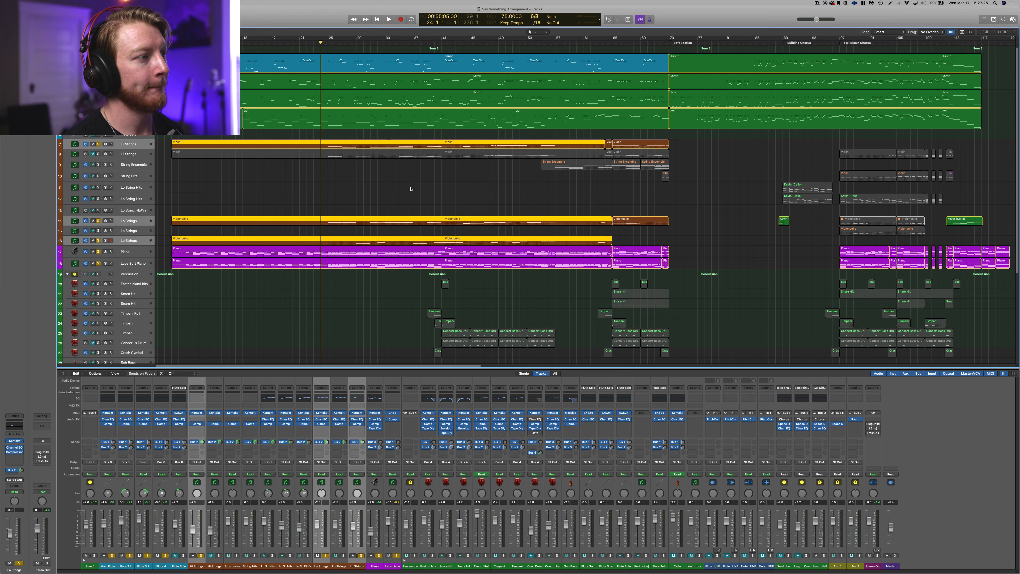
# Step: Play the soloed flutes, strings and pianos from bar 24, stop around bar 32 and clear the region selection
pyautogui.press('space')
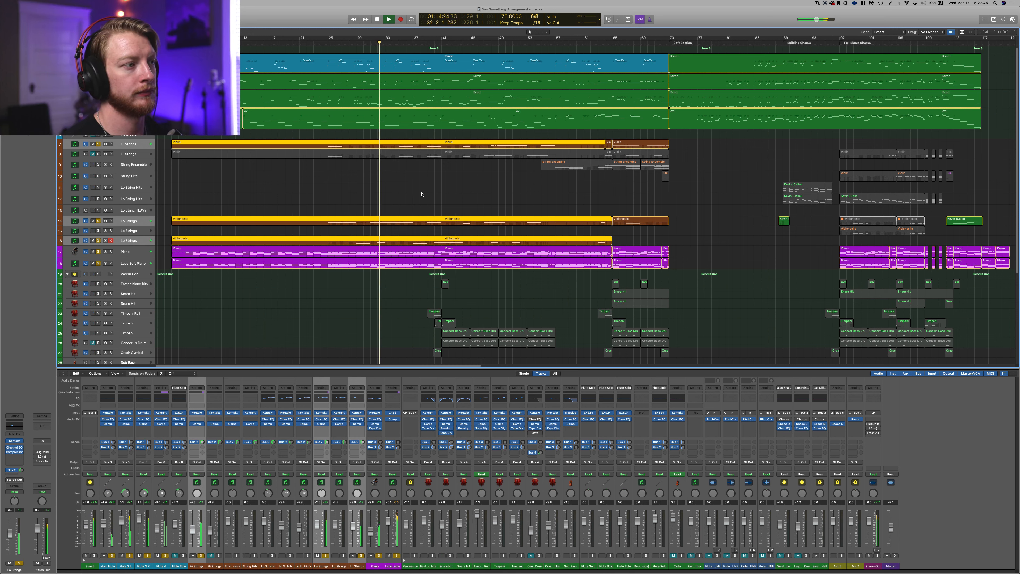
pyautogui.press('space')
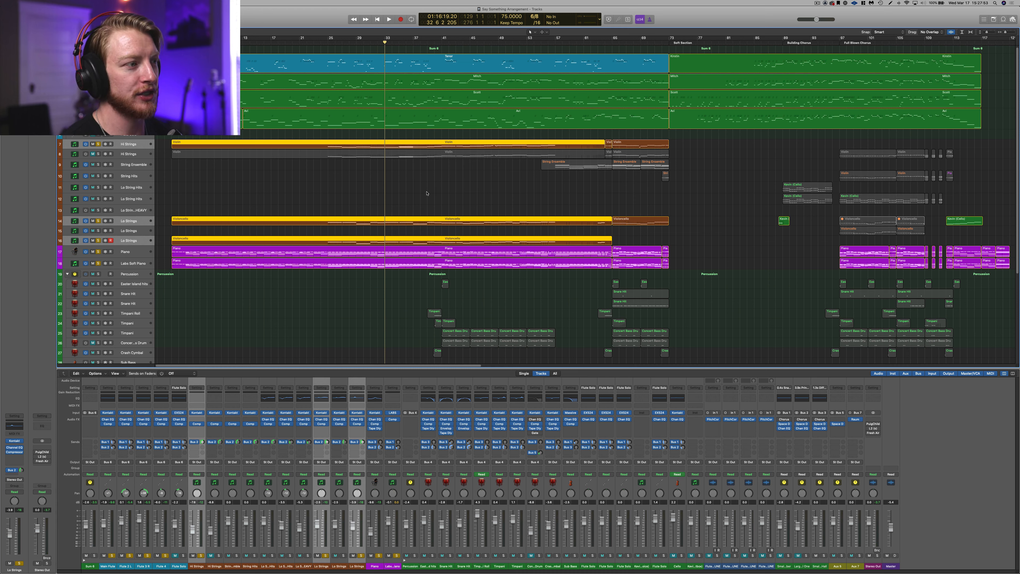
pyautogui.click(427, 193)
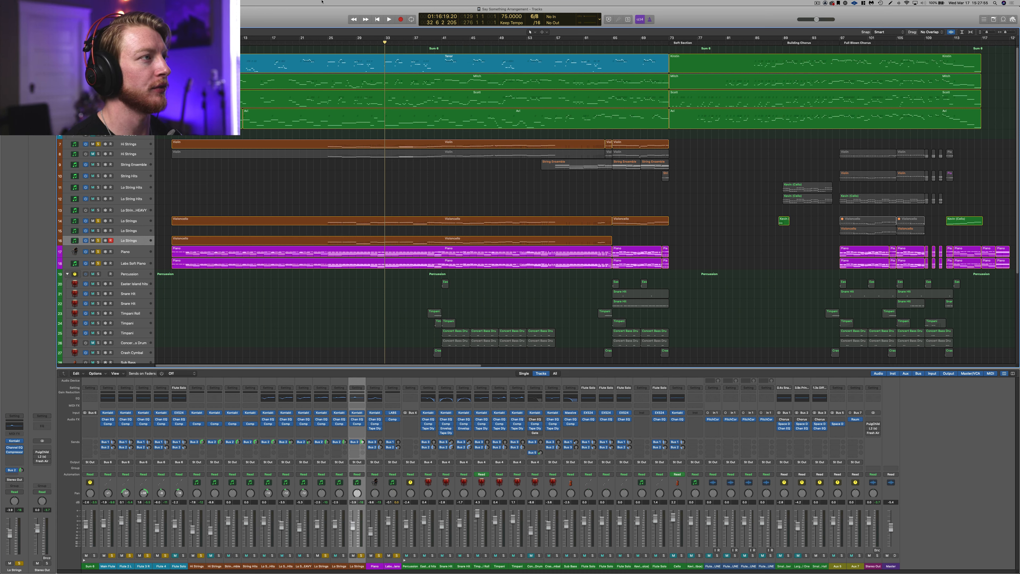
# Step: Place the playhead at bar 25 and unsolo the four flute tracks plus the Piano and Labs Soft Piano tracks
pyautogui.click(328, 43)
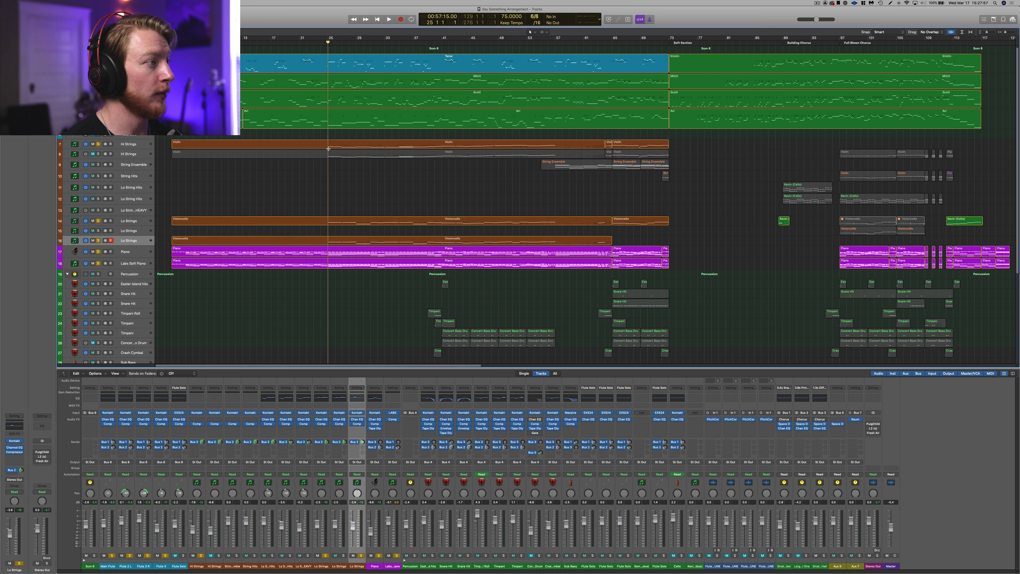
pyautogui.press('super+s')
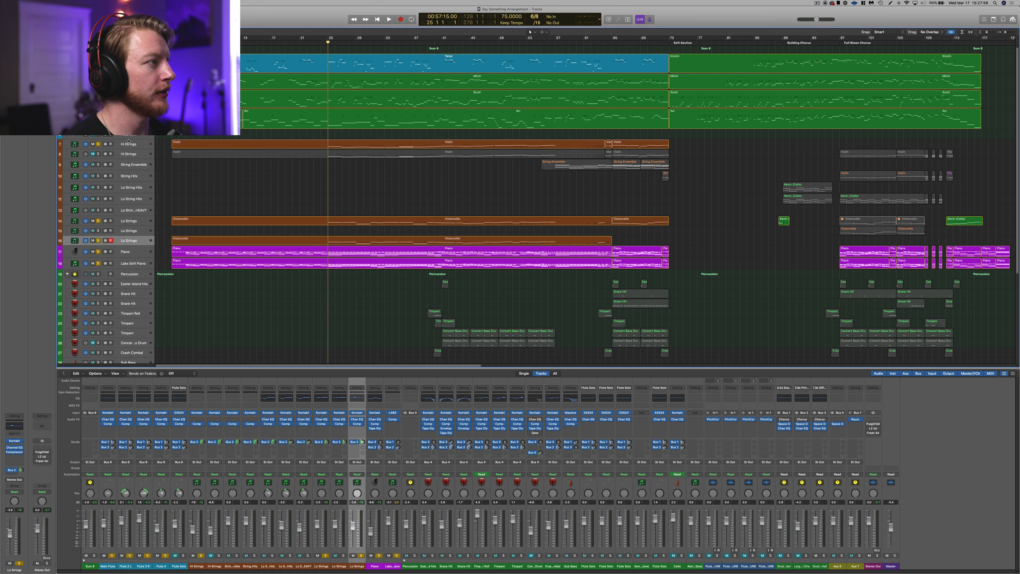
pyautogui.moveTo(98, 118); pyautogui.dragTo(98, 63)
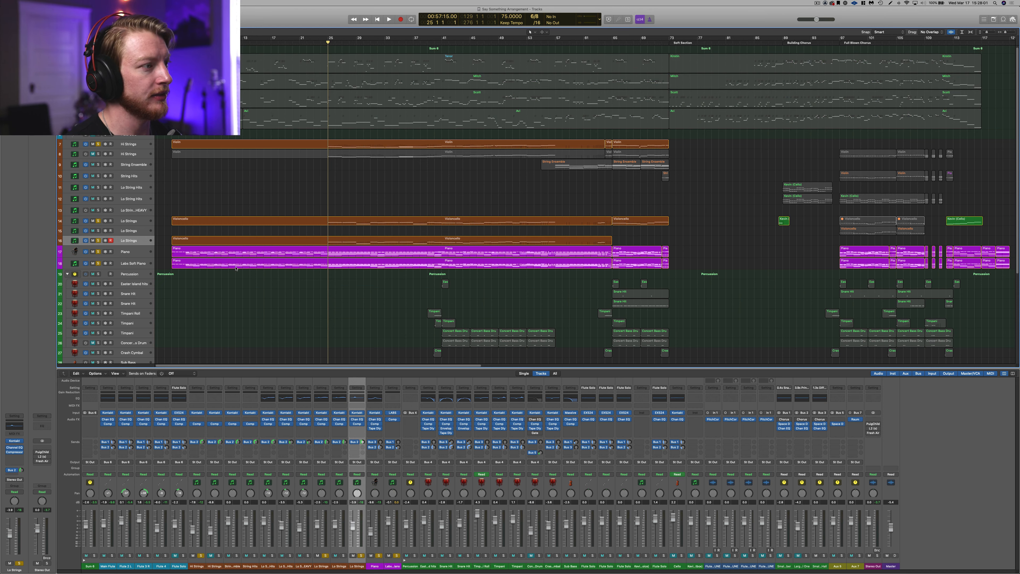
pyautogui.moveTo(98, 264); pyautogui.dragTo(98, 252)
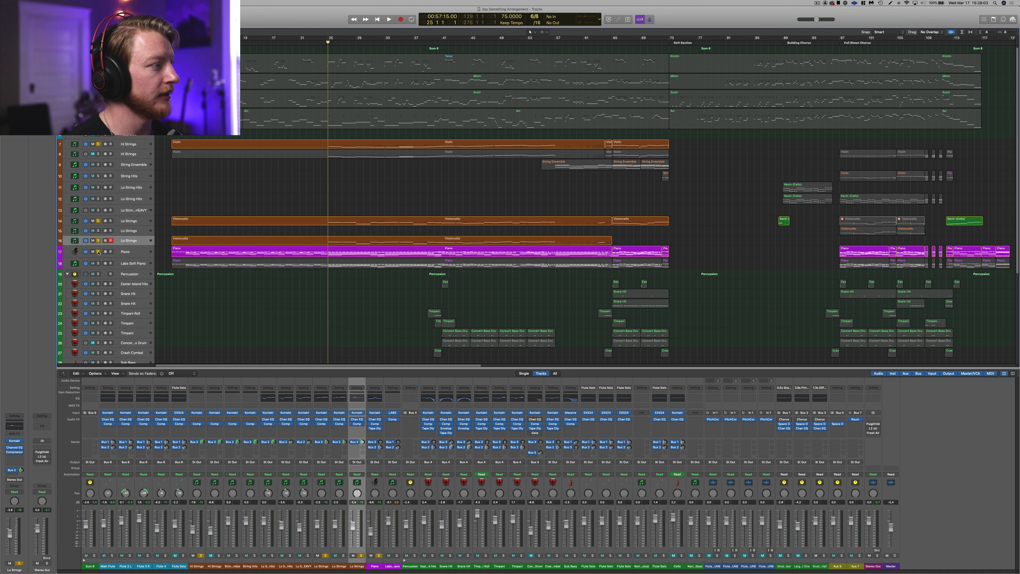
# Step: Play the soloed string tracks up to bar 33 and return the playhead to bar 25
pyautogui.press('space')
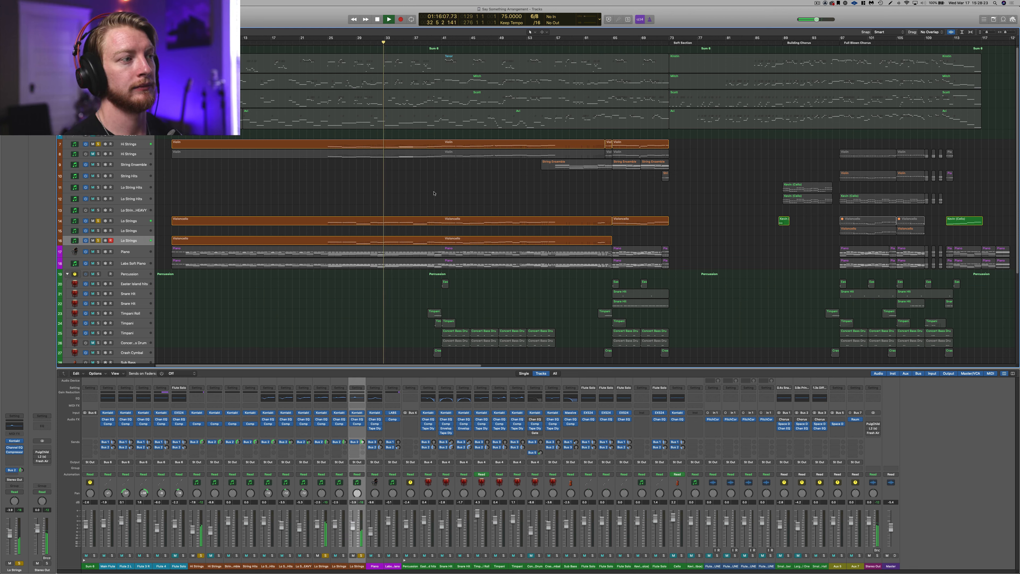
pyautogui.press('space')
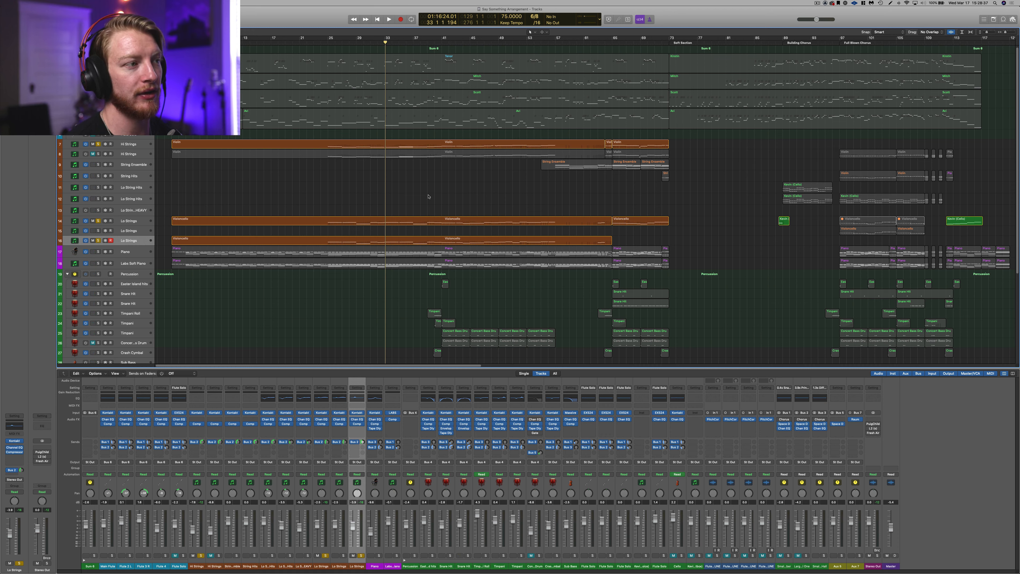
pyautogui.click(330, 47)
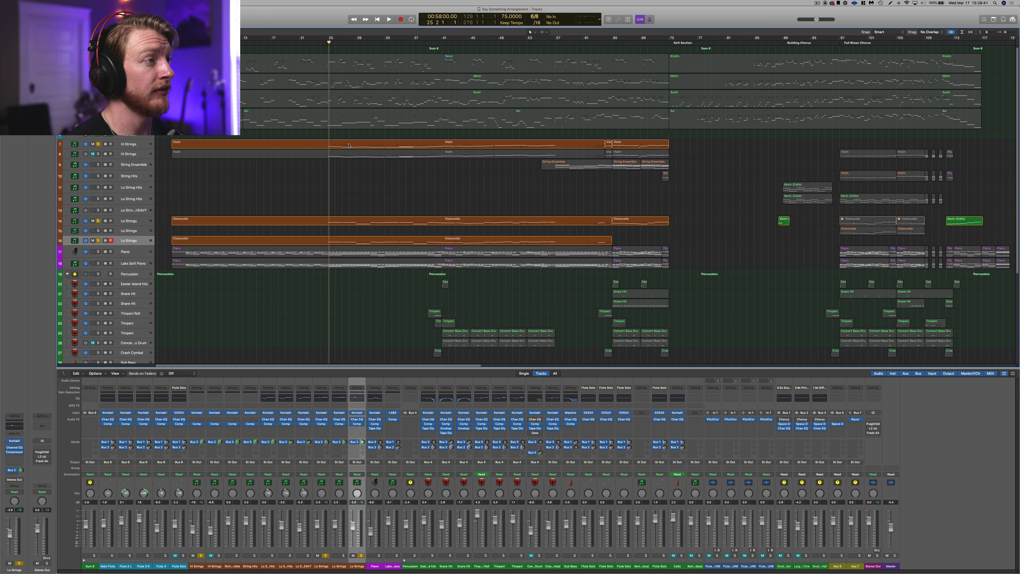
pyautogui.click(328, 42)
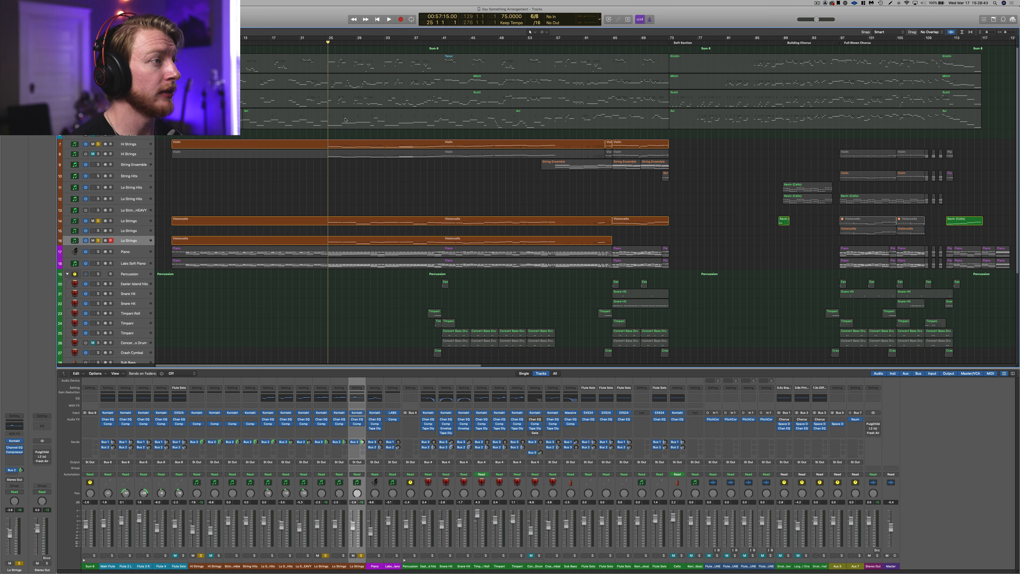
# Step: Open the Kontakt instrument of Hi Strings track 7 and move its window clear of the track headers
pyautogui.click(140, 145)
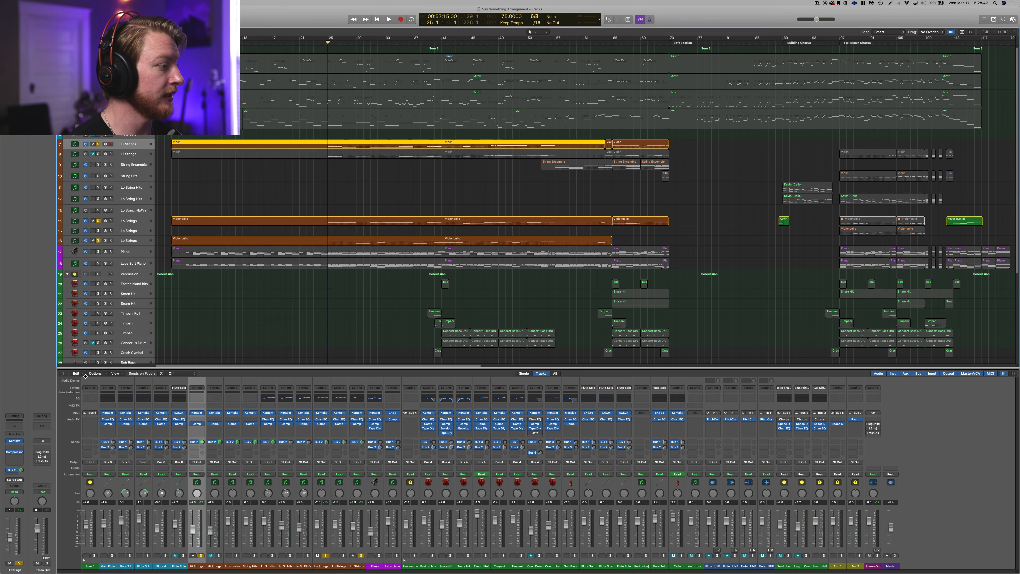
pyautogui.click(15, 441)
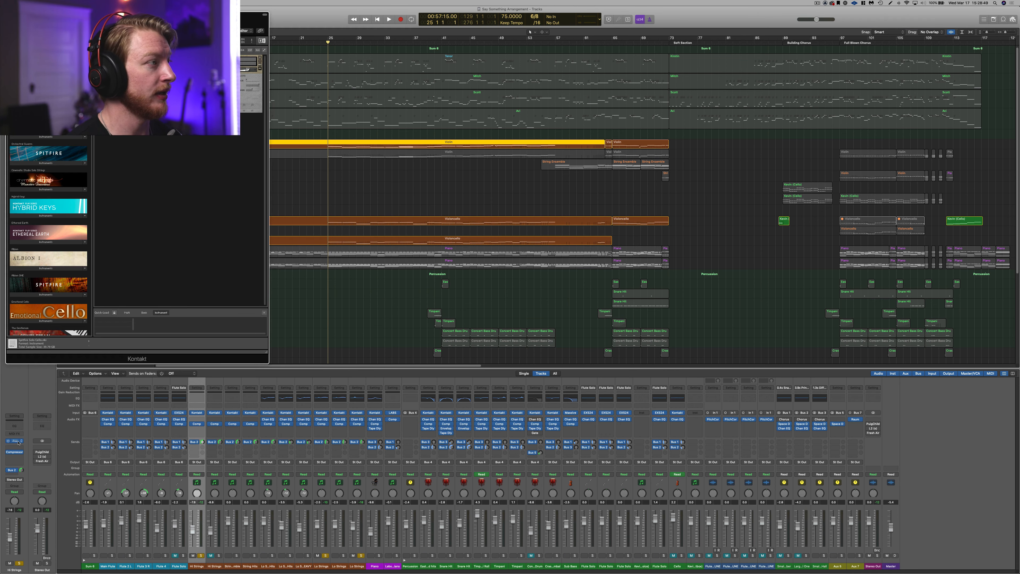
pyautogui.moveTo(160, 20); pyautogui.dragTo(728, 107)
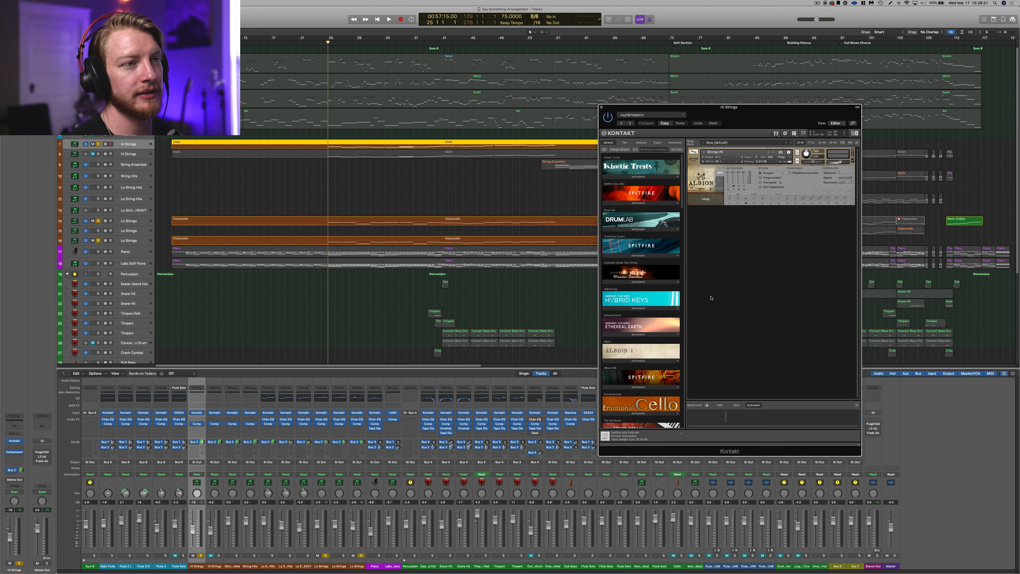
pyautogui.moveTo(718, 111); pyautogui.dragTo(676, 109)
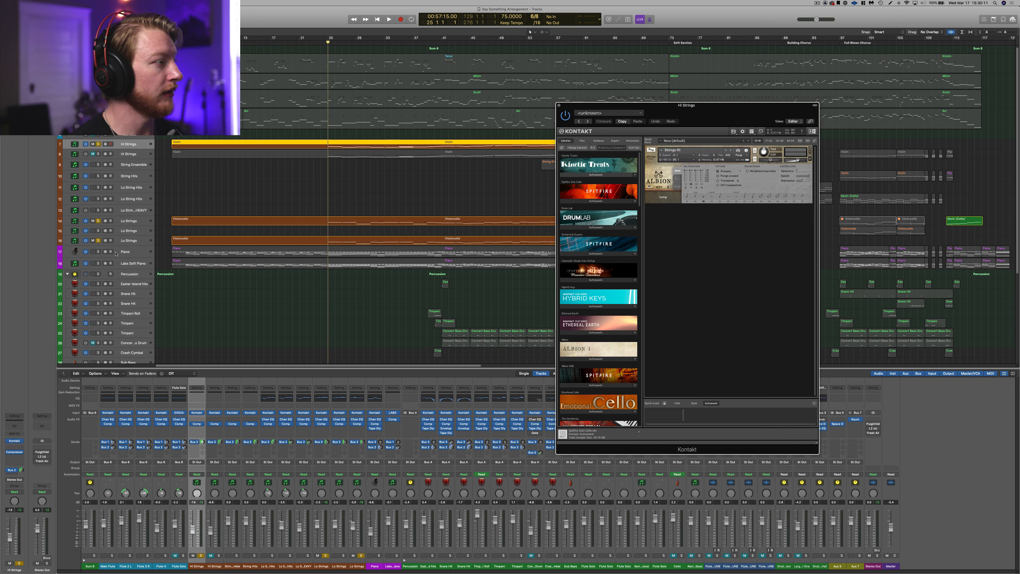
# Step: Unsolo Lo Strings tracks 14 and 16 and audition Hi Strings track 7 alone from bar 25 to bar 31
pyautogui.click(98, 220)
pyautogui.click(98, 240)
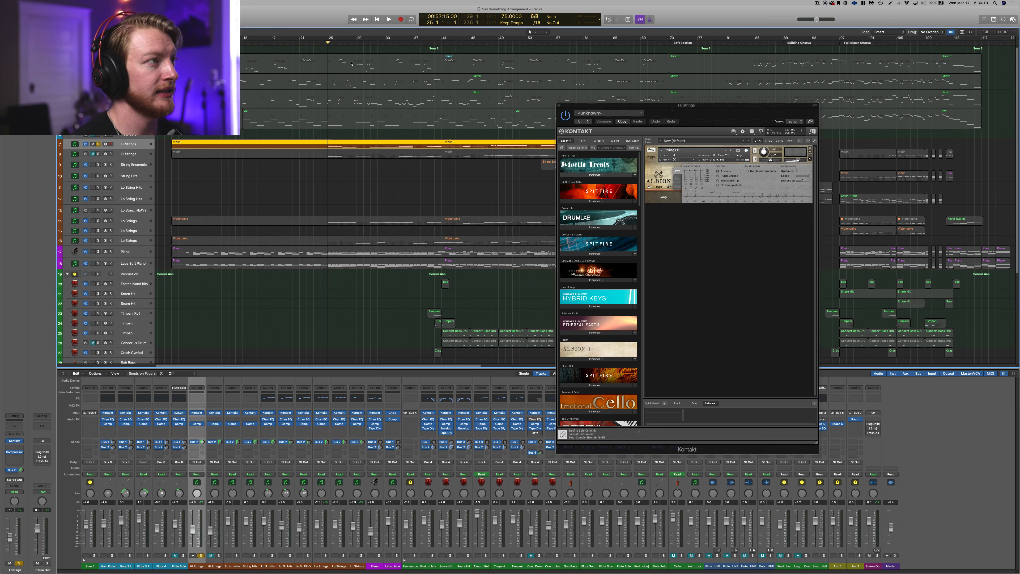
pyautogui.press('space')
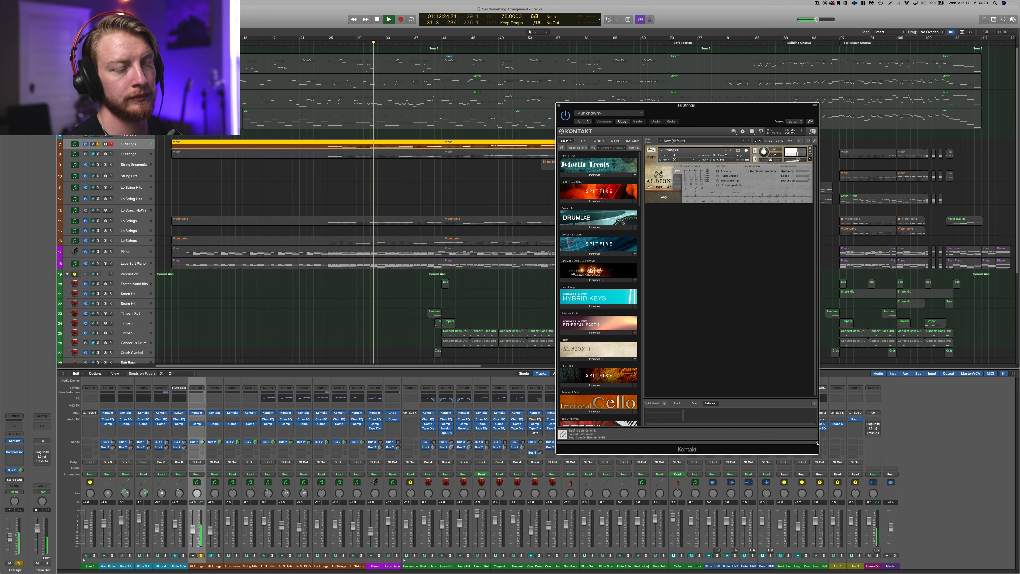
pyautogui.press('space')
# Step: Shorten the Kontakt window, highlight the opening Hi Strings region on track 7 and clear the selection
pyautogui.moveTo(817, 443); pyautogui.dragTo(817, 304)
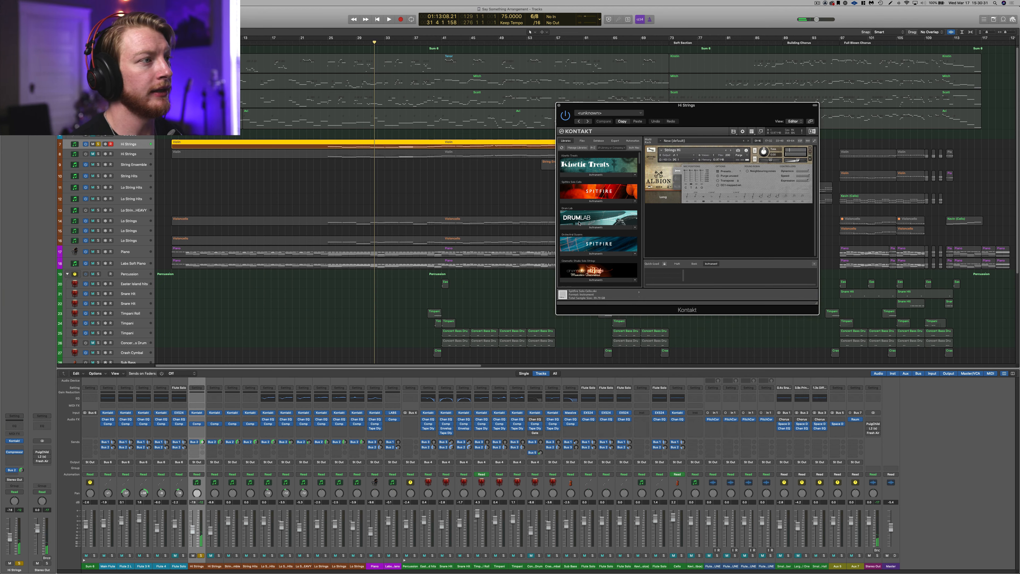
pyautogui.click(434, 188)
pyautogui.click(340, 145)
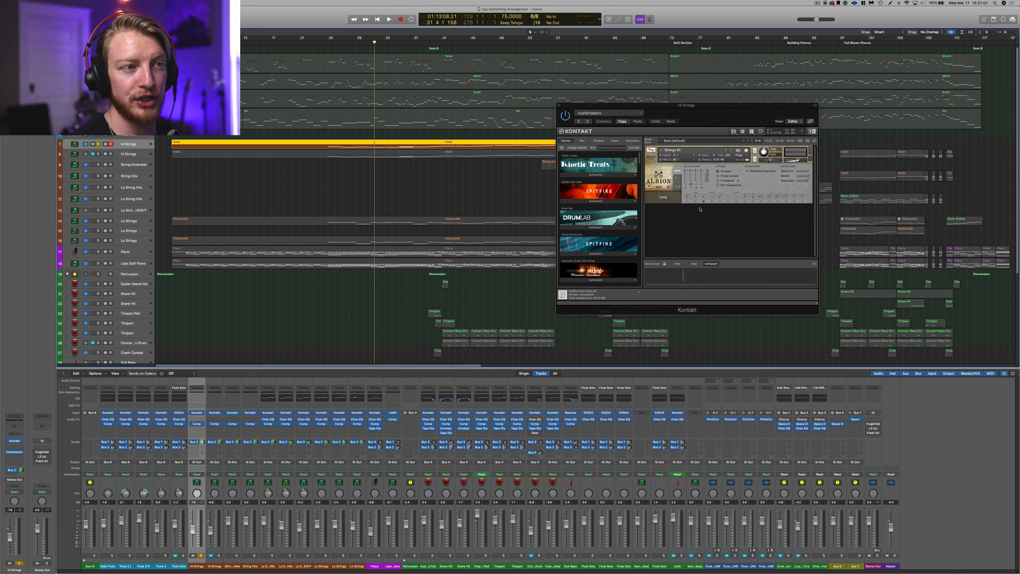
pyautogui.click(690, 221)
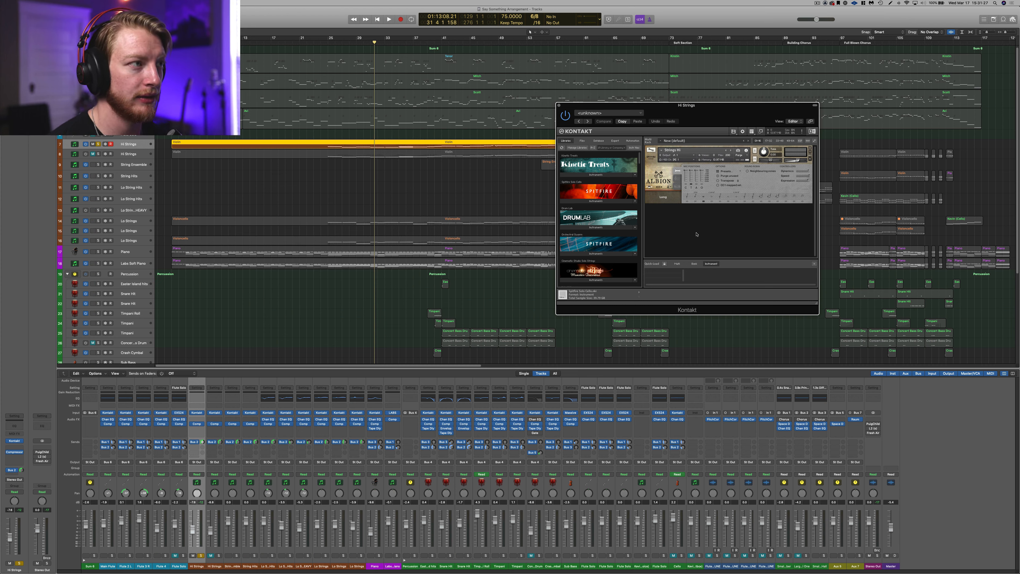
pyautogui.click(518, 199)
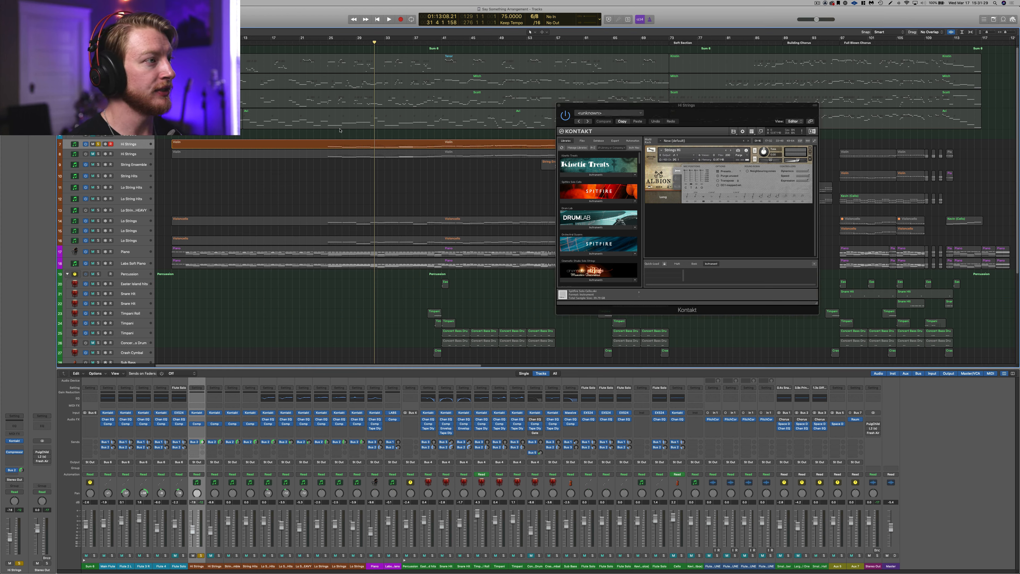
# Step: Open the opening region of Hi Strings track 7 in an enlarged Piano Roll and return the playhead to bar 25
pyautogui.click(299, 145)
pyautogui.doubleClick(329, 145)
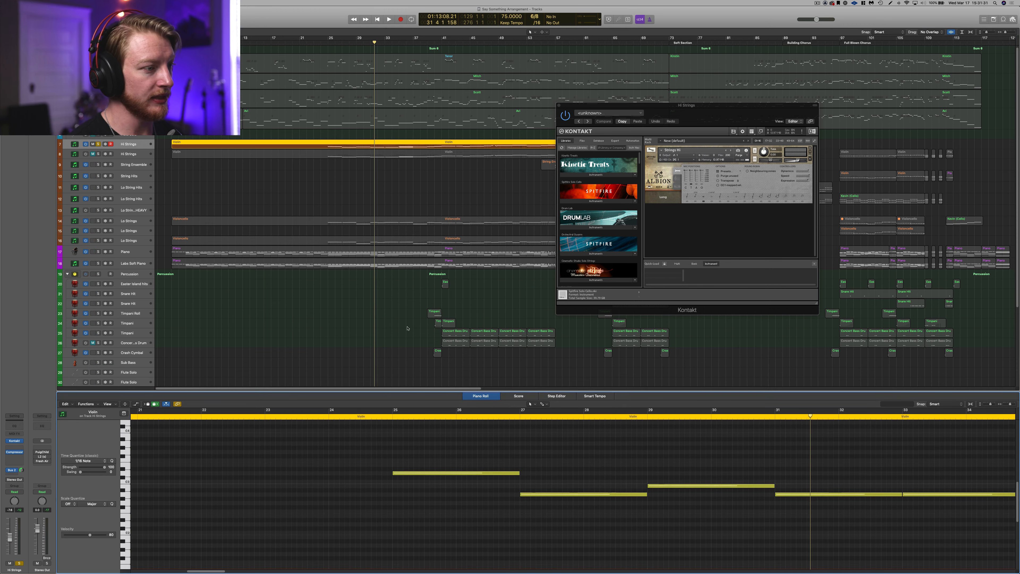
pyautogui.moveTo(457, 391); pyautogui.dragTo(457, 311)
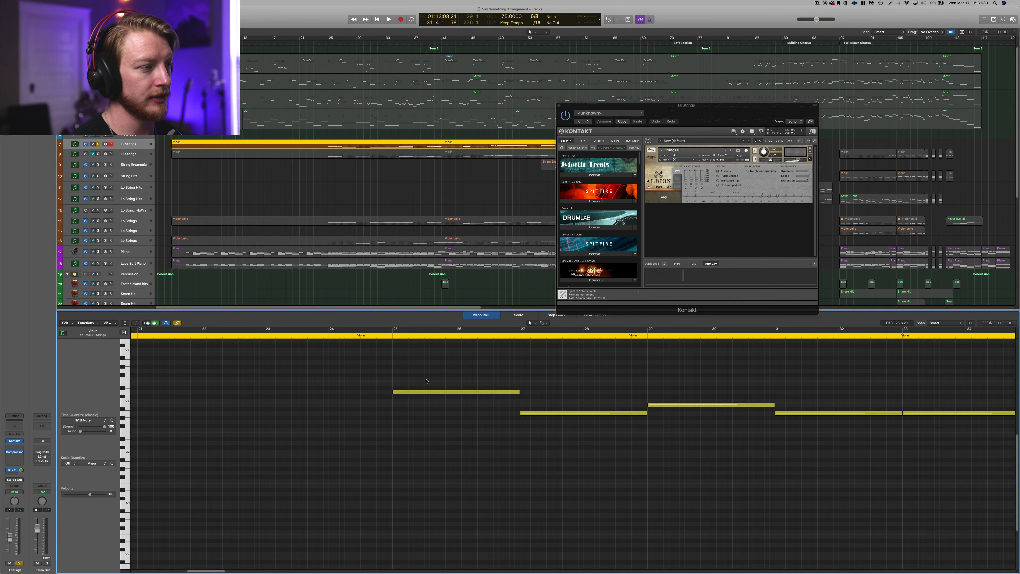
pyautogui.press('space')
pyautogui.press('super+Left')
pyautogui.press('super+Left')
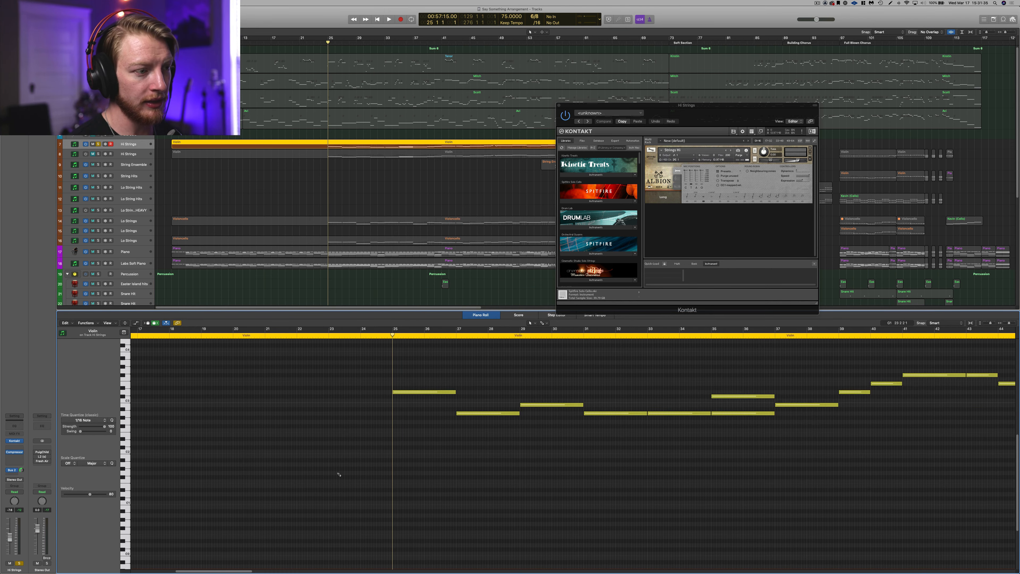
pyautogui.moveTo(404, 381); pyautogui.dragTo(489, 425)
pyautogui.click(489, 425)
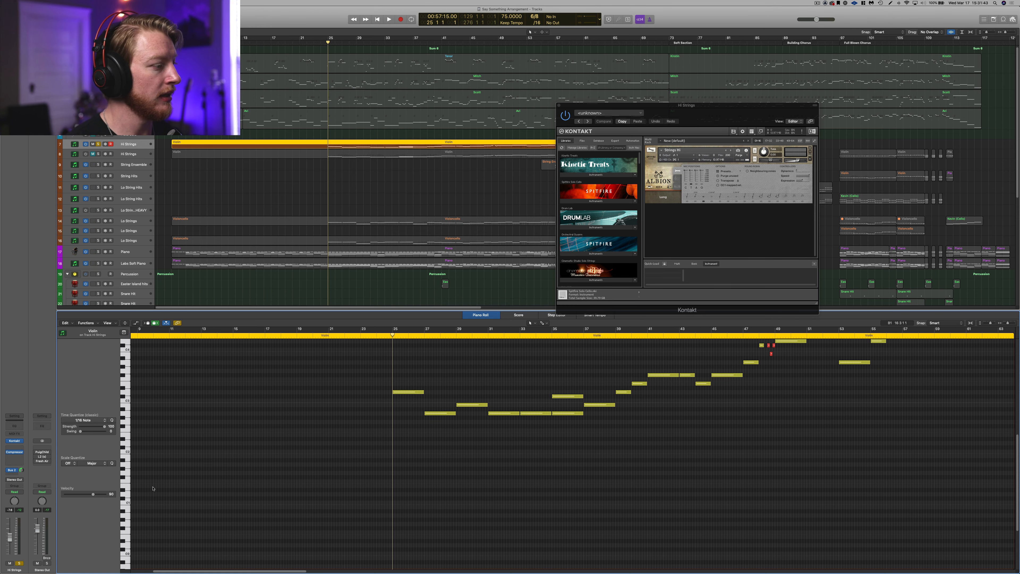
# Step: Show the region automation in the Piano Roll and view the Ch. 1 Modulation curve followed by Ch. 1 Expression
pyautogui.press('a')
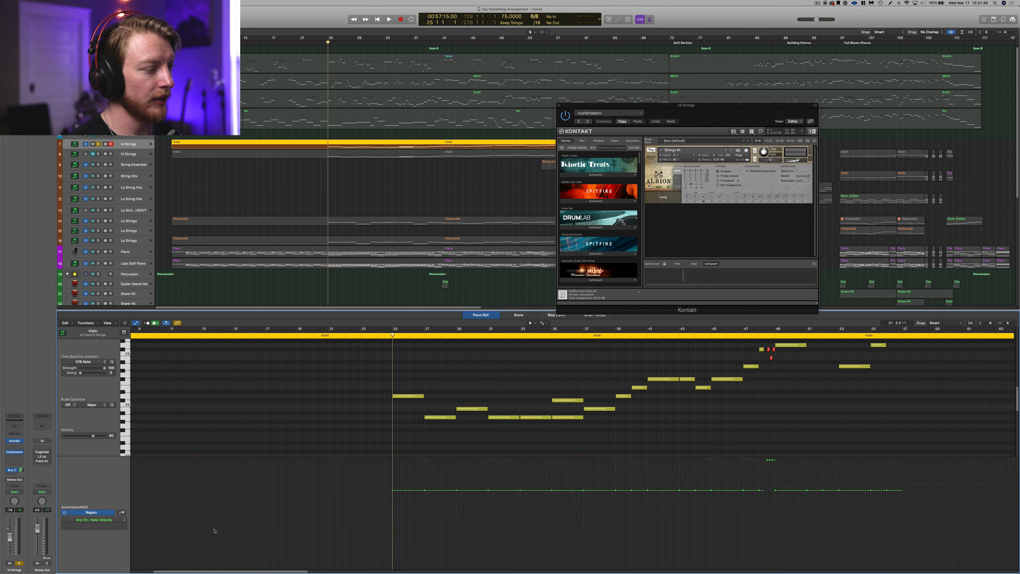
pyautogui.click(88, 521)
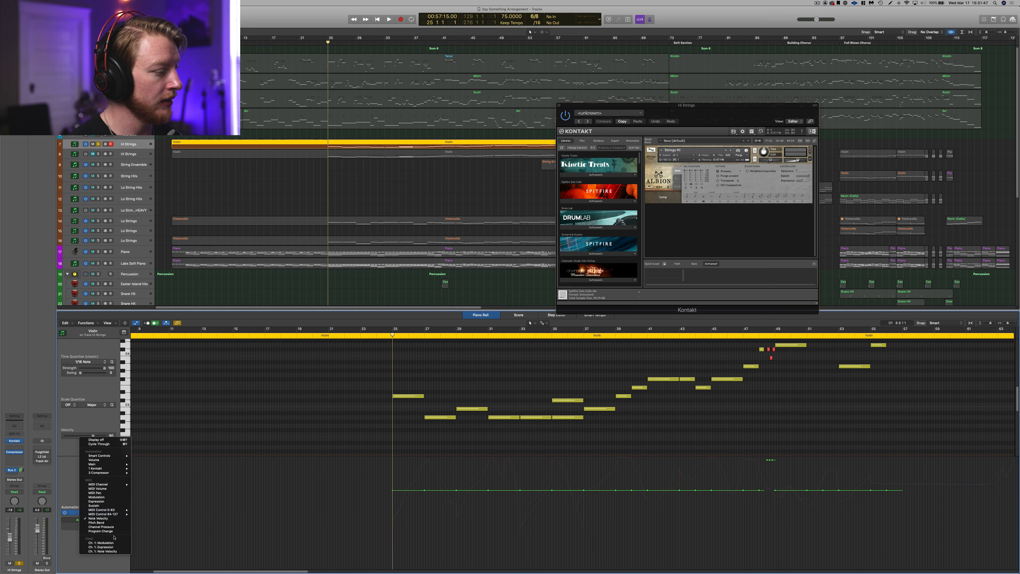
pyautogui.click(115, 544)
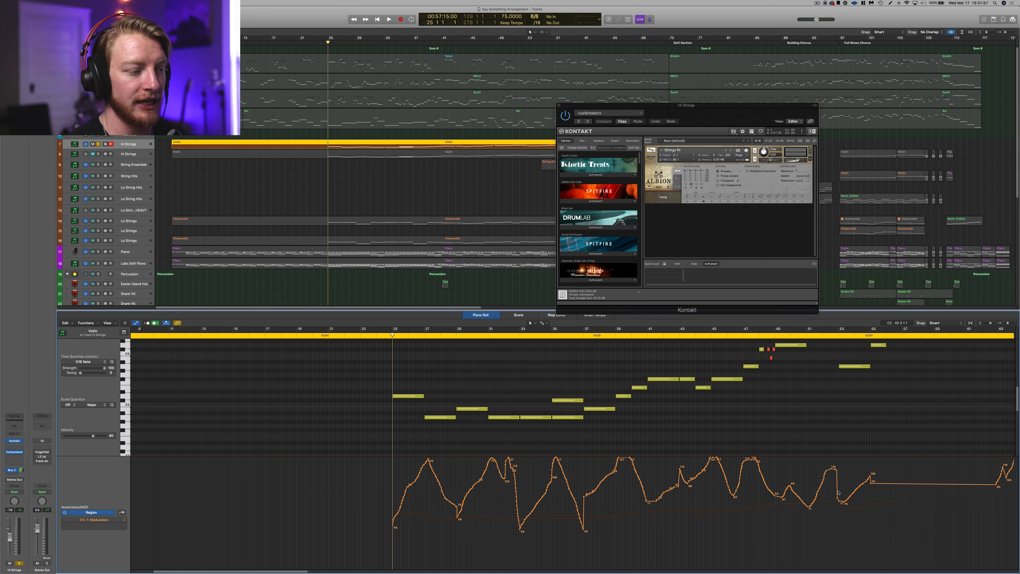
pyautogui.click(114, 521)
pyautogui.click(92, 514)
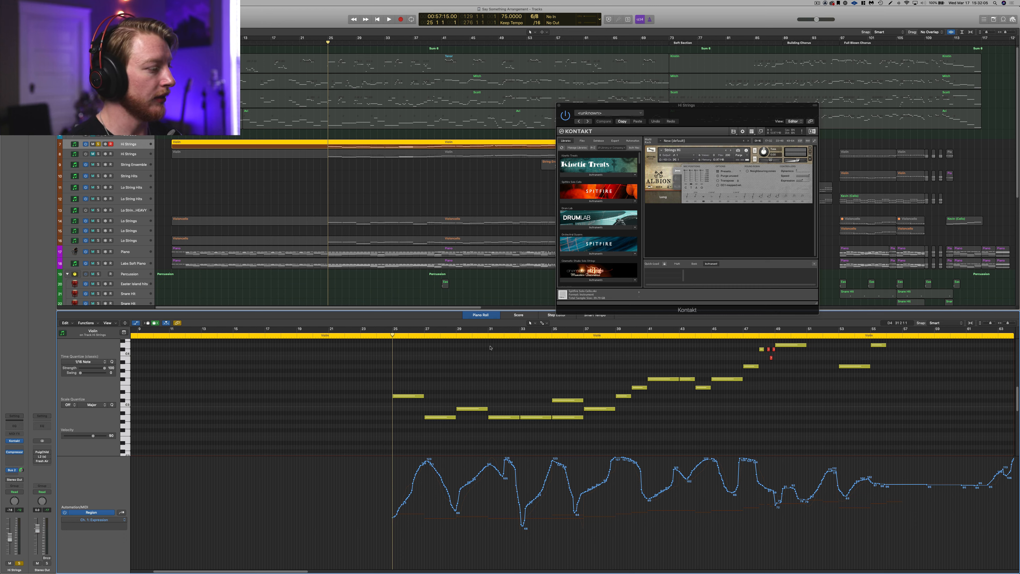
# Step: Display the Ch. 1 Modulation curve of the Hi Strings region, audition track 7 from bar 25 to bar 34 and return the playhead to bar 24
pyautogui.click(115, 519)
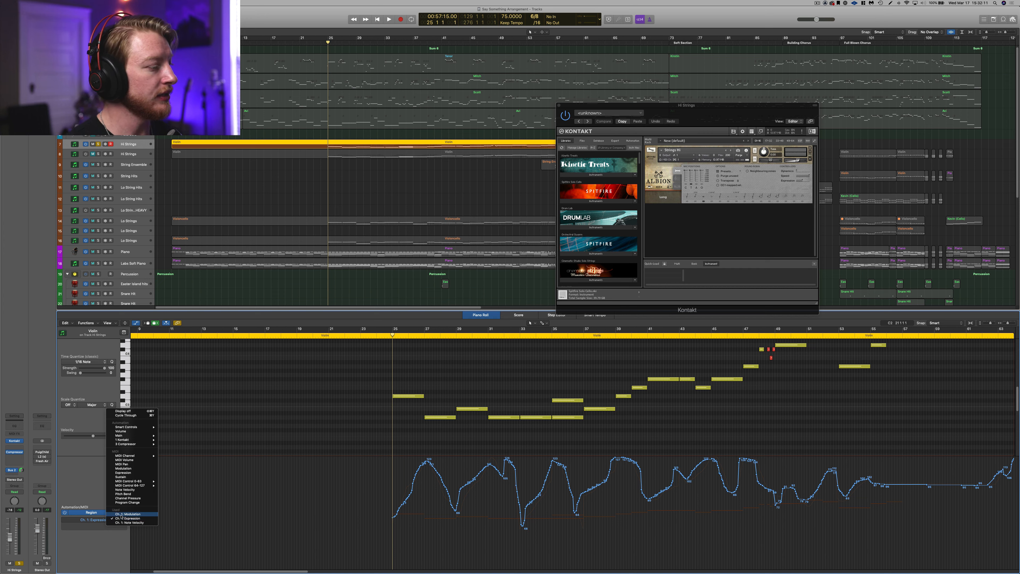
pyautogui.click(127, 515)
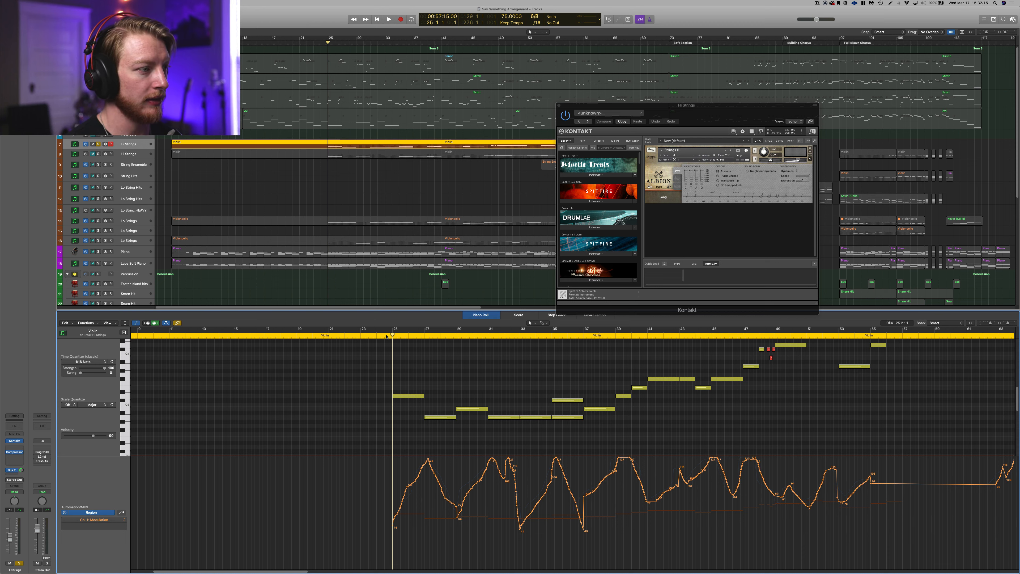
pyautogui.press('space')
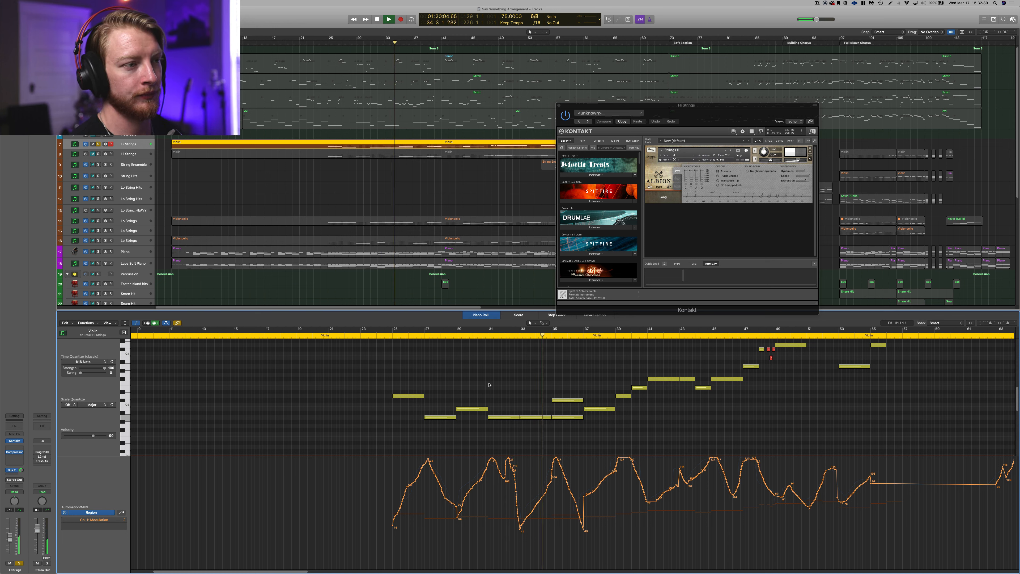
pyautogui.press('space')
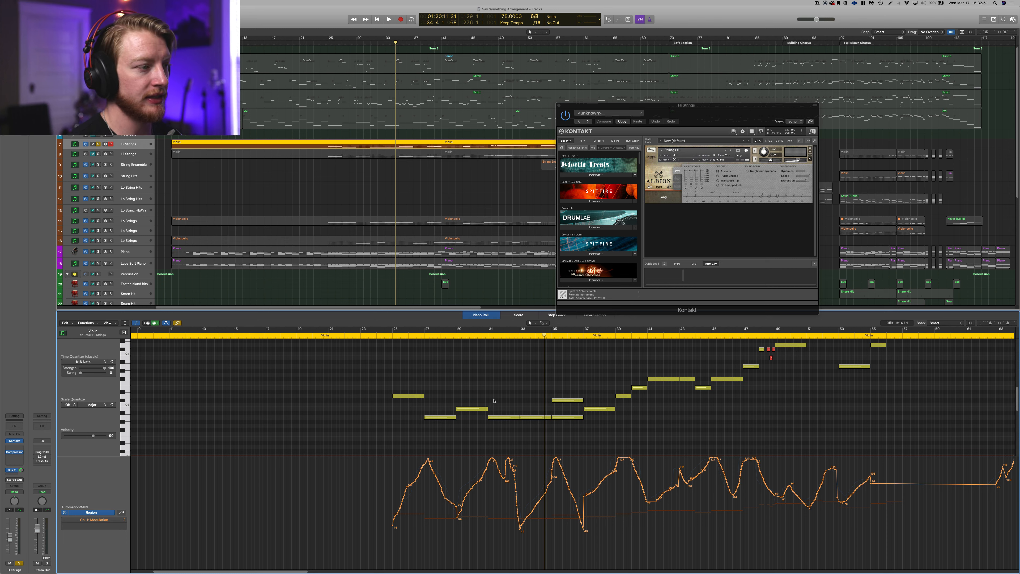
pyautogui.click(393, 336)
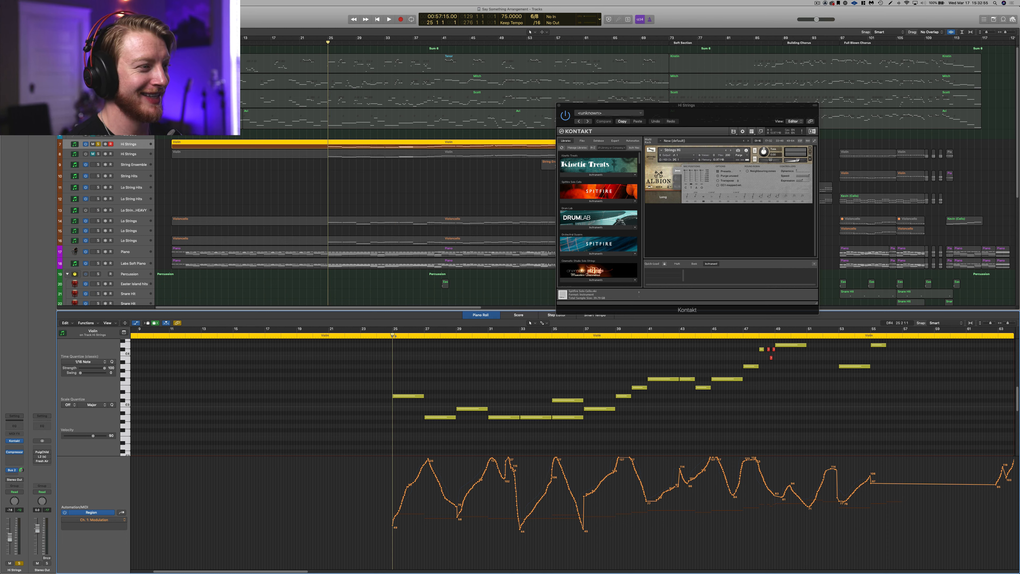
pyautogui.click(384, 336)
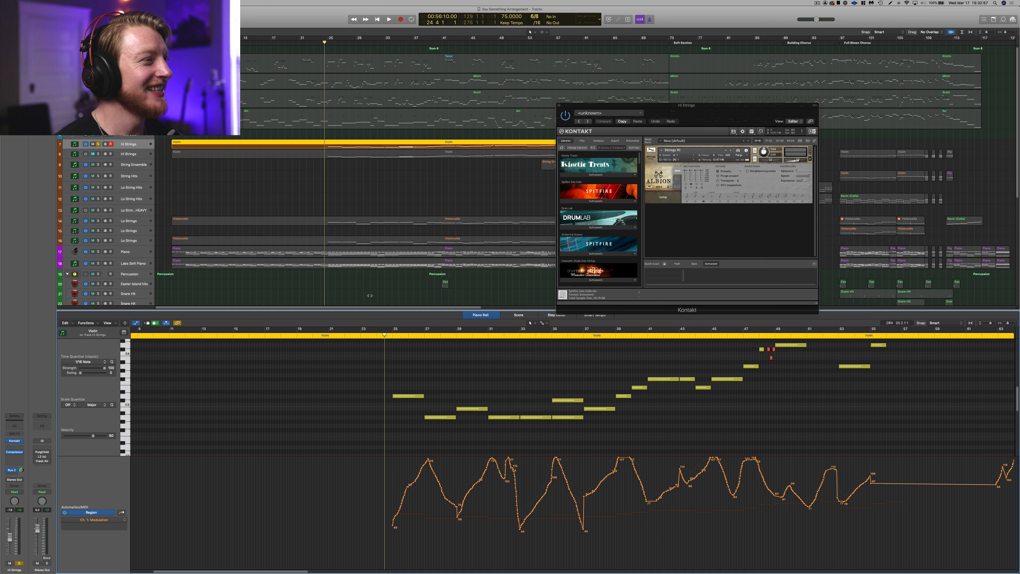
# Step: Solo Lo Strings track 14 and replace the open Hi Strings Kontakt window with the Lo Strings one, placed over the arrangement
pyautogui.click(84, 224)
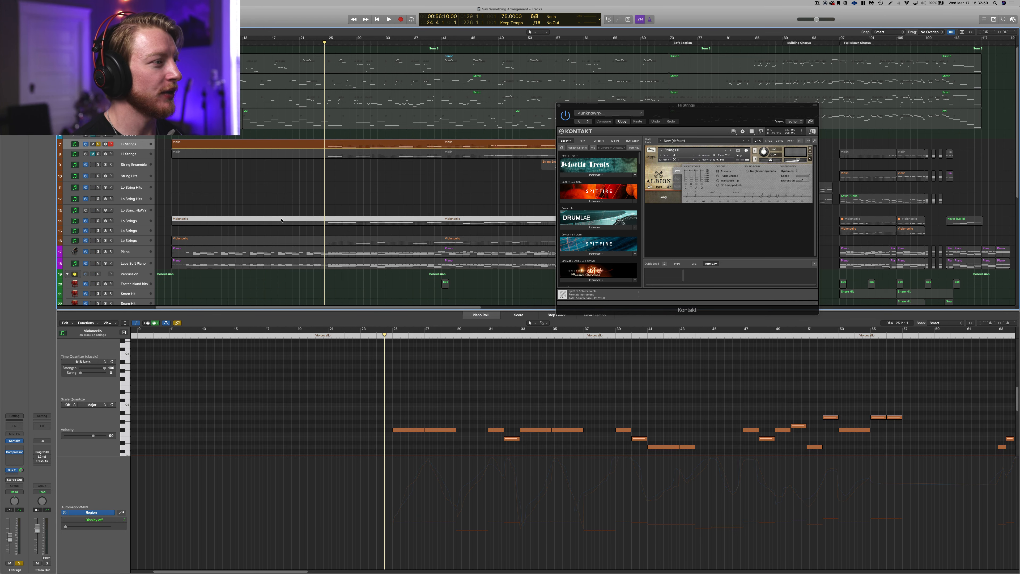
pyautogui.click(98, 221)
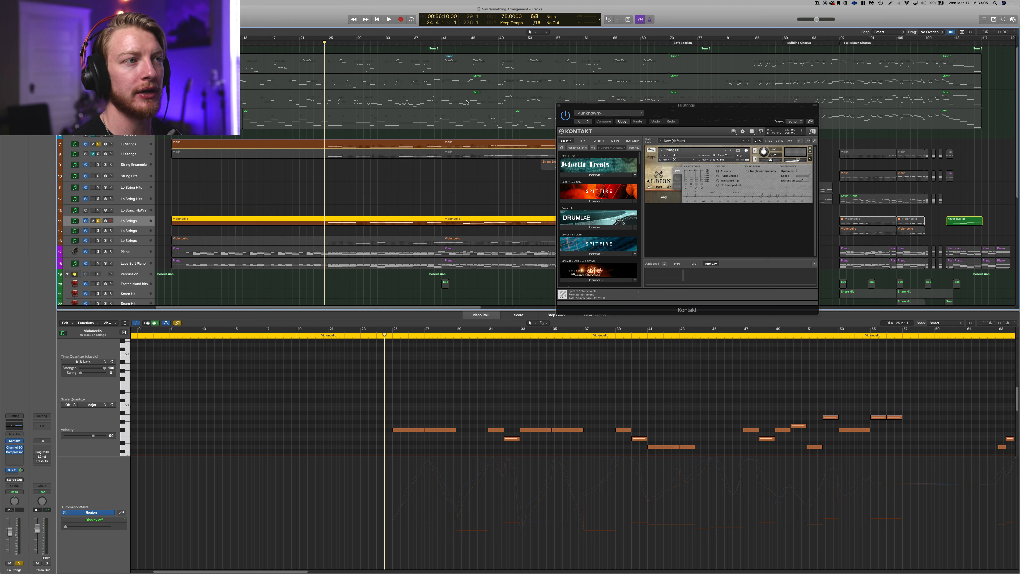
pyautogui.click(560, 106)
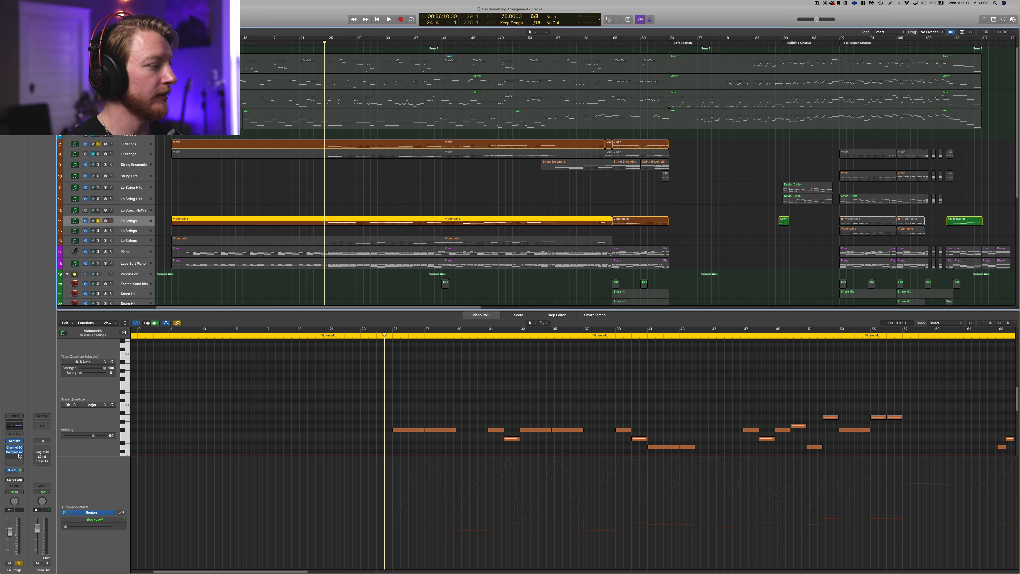
pyautogui.click(15, 441)
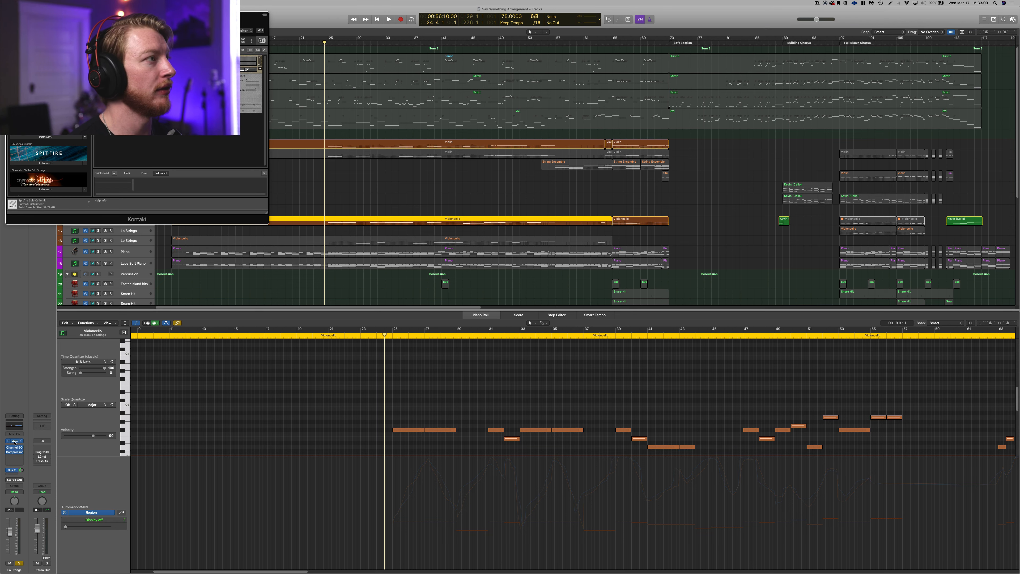
pyautogui.moveTo(151, 15); pyautogui.dragTo(576, 148)
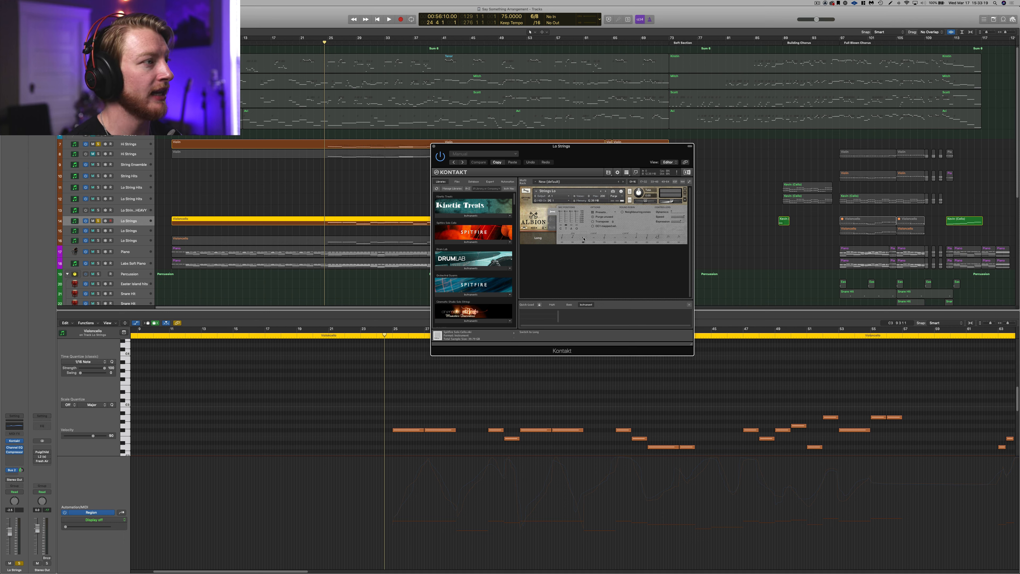
# Step: Unsolo Hi Strings track 7, display Ch. 1 Modulation for the track 14 Violoncello region and audition it from bar 24 to bar 32
pyautogui.click(353, 139)
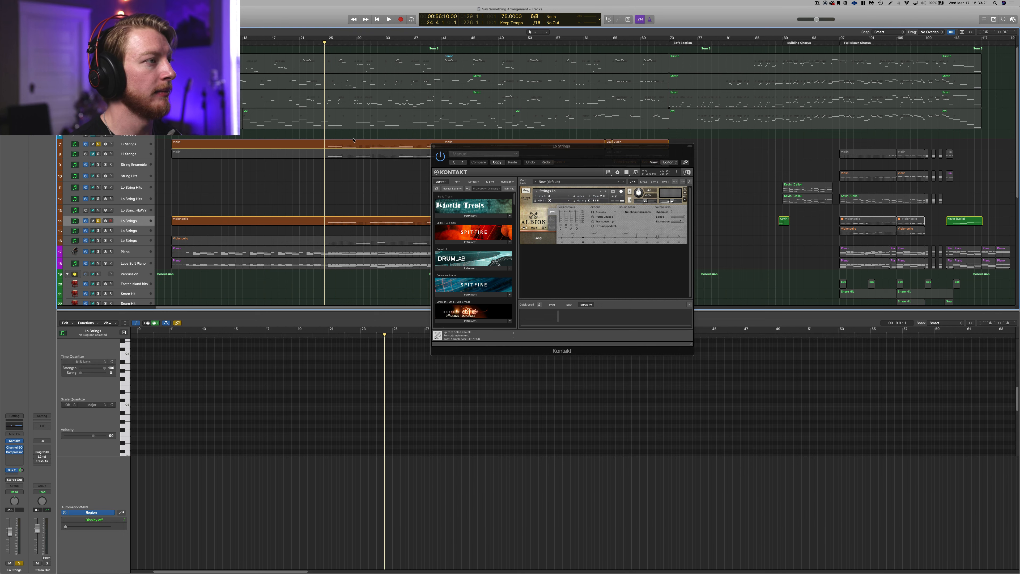
pyautogui.click(98, 144)
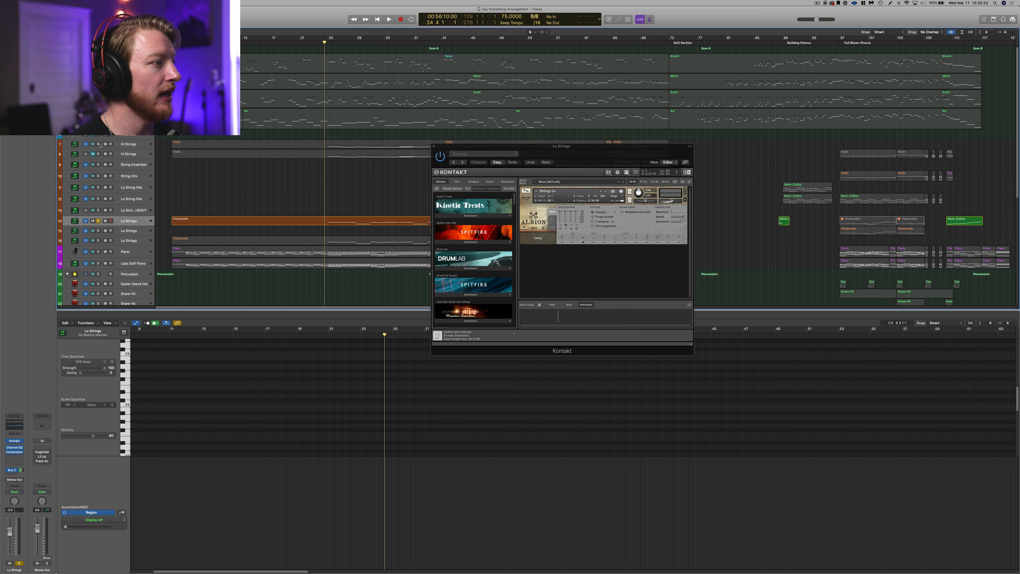
pyautogui.click(373, 223)
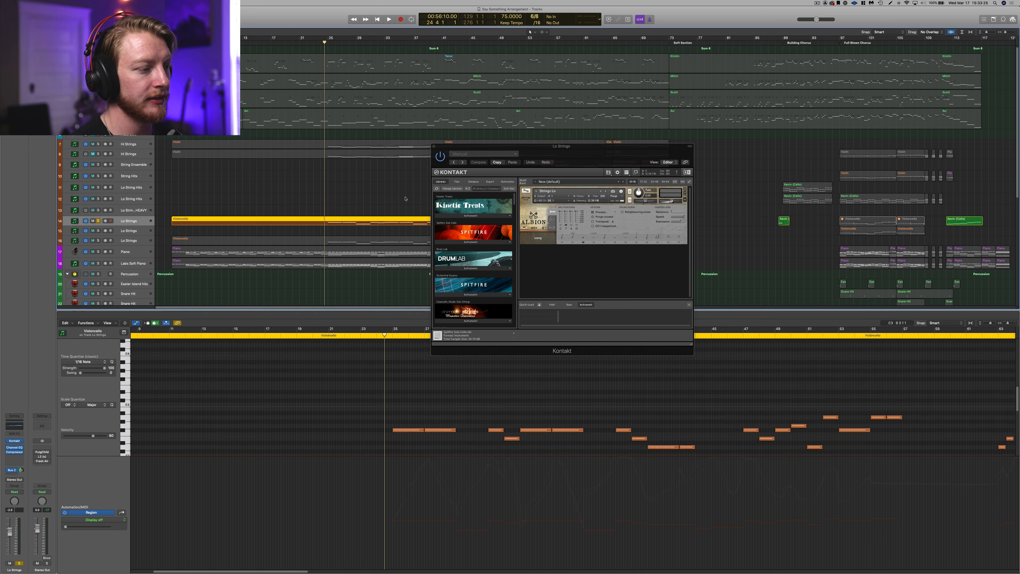
pyautogui.click(107, 522)
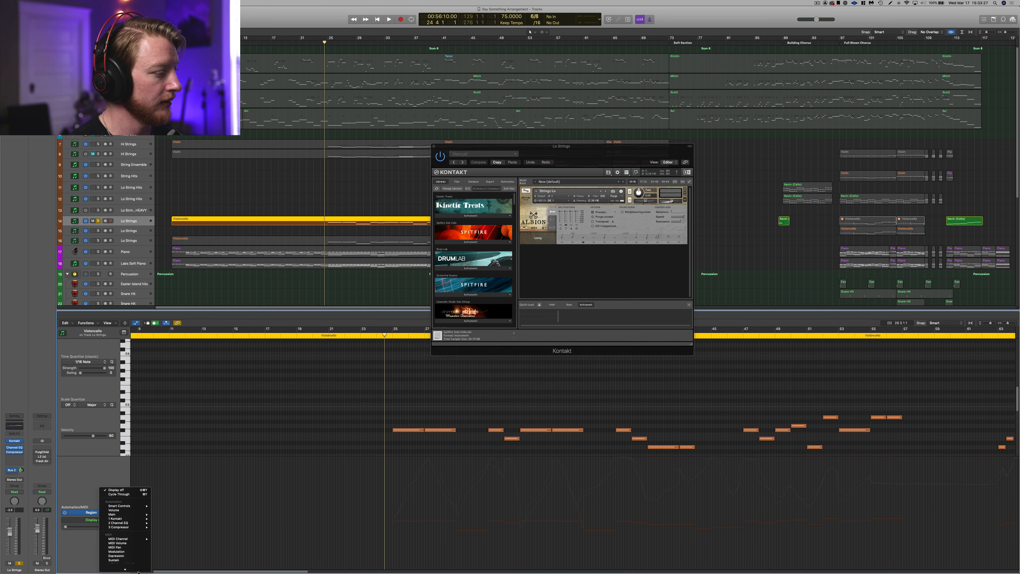
pyautogui.click(121, 560)
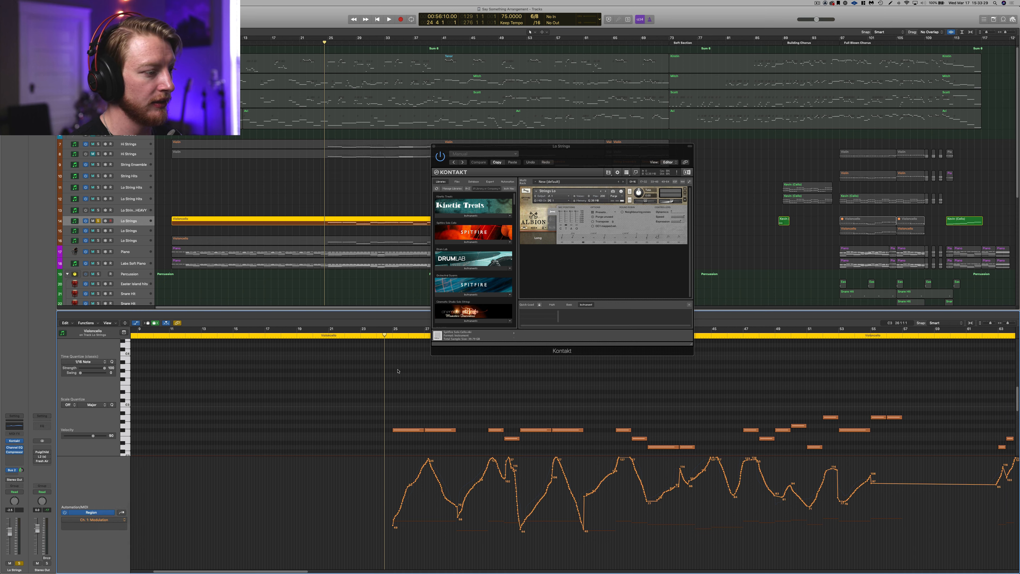
pyautogui.press('space')
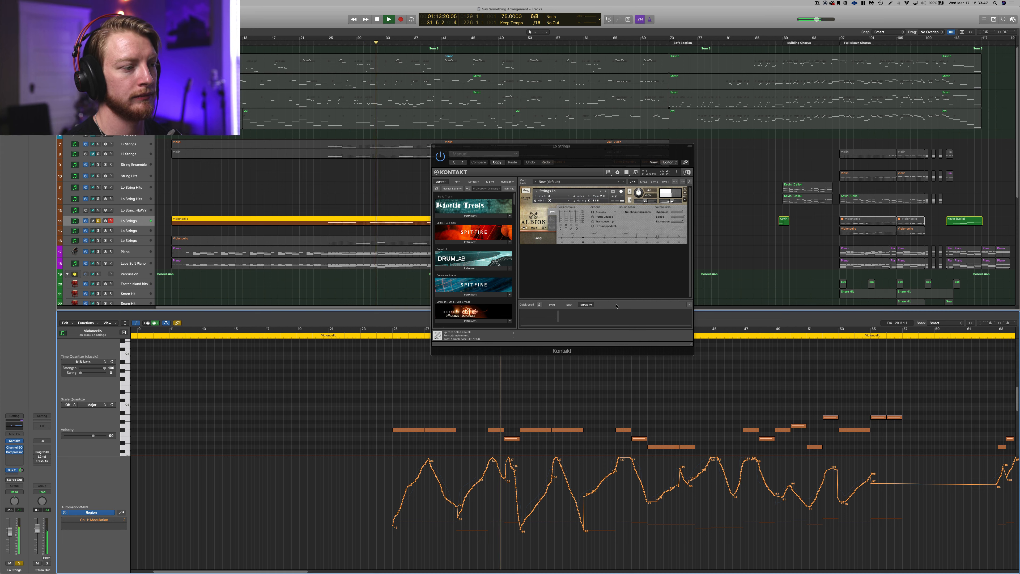
pyautogui.press('space')
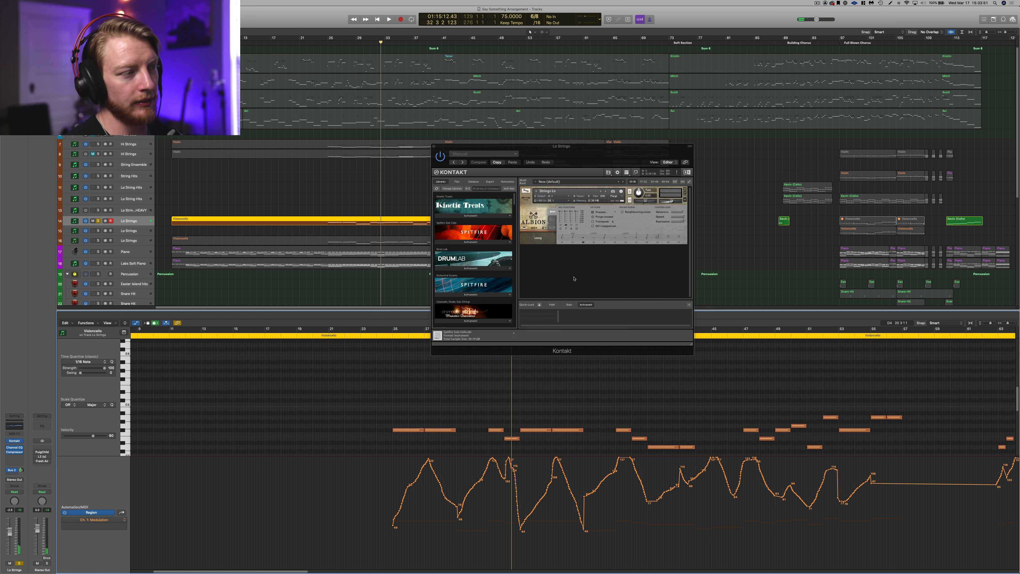
# Step: Solo Hi Strings track 7 alongside Lo Strings track 14 and audition both from bar 25 to bar 32
pyautogui.click(98, 144)
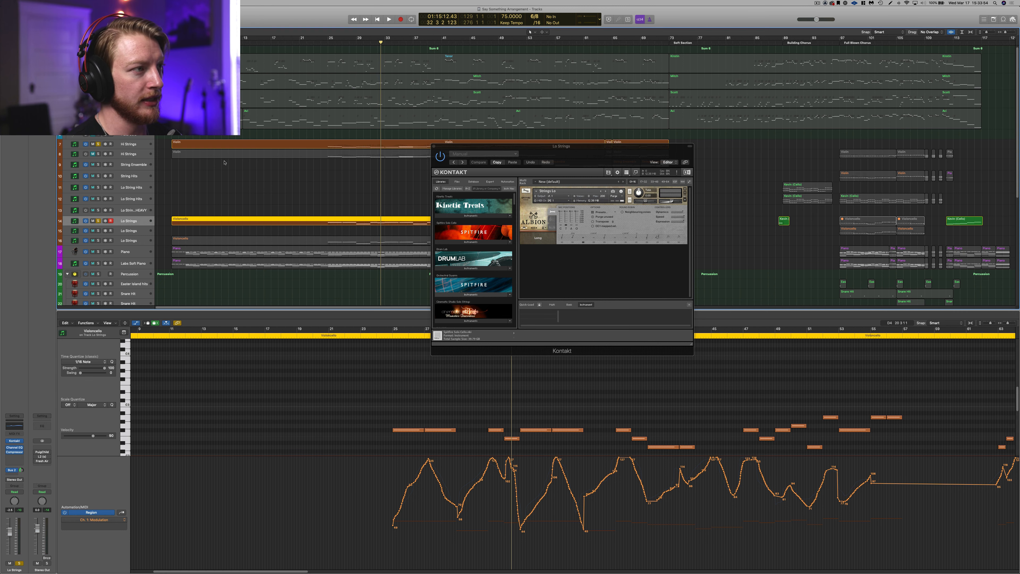
pyautogui.click(329, 42)
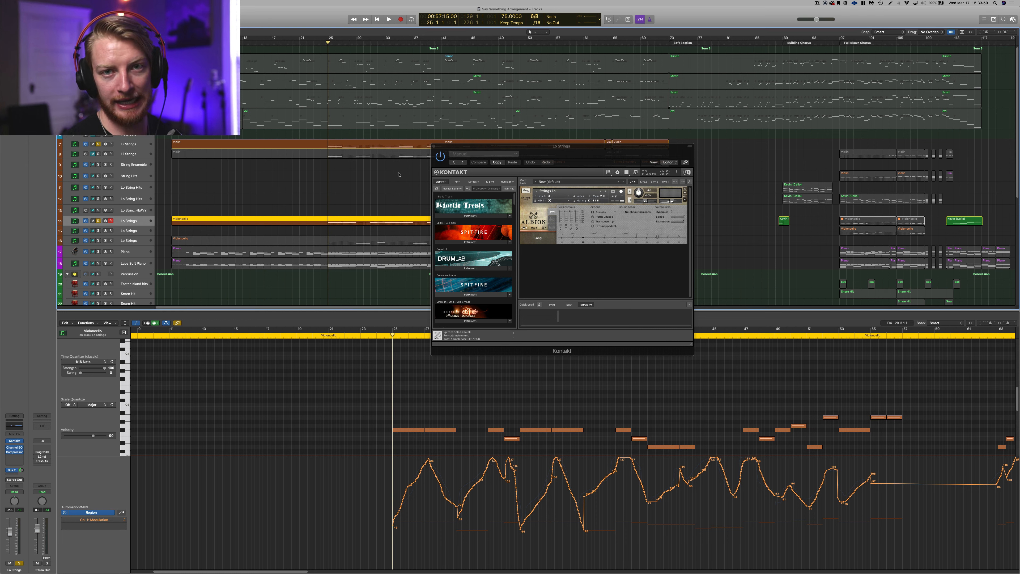
pyautogui.press('space')
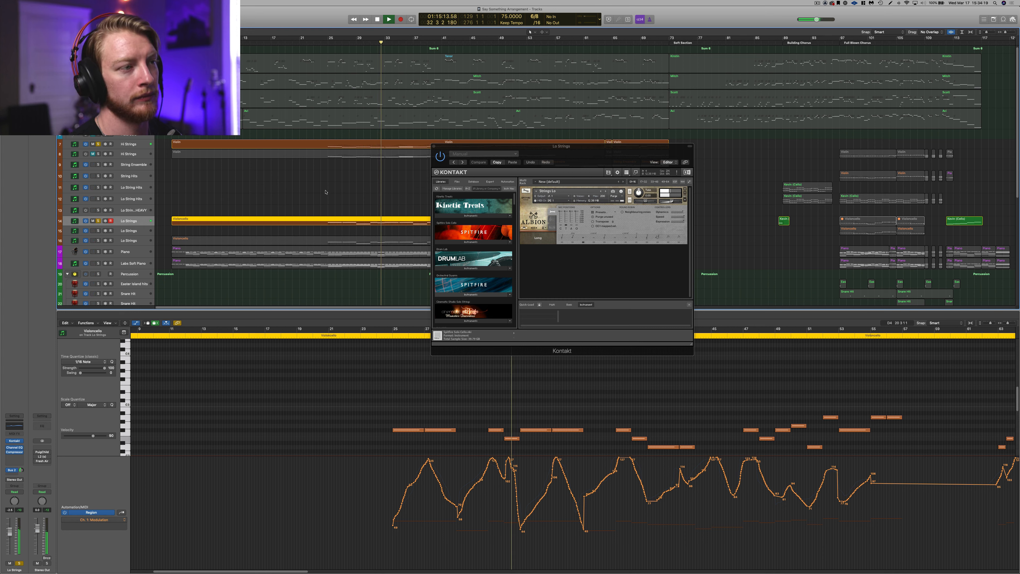
pyautogui.press('space')
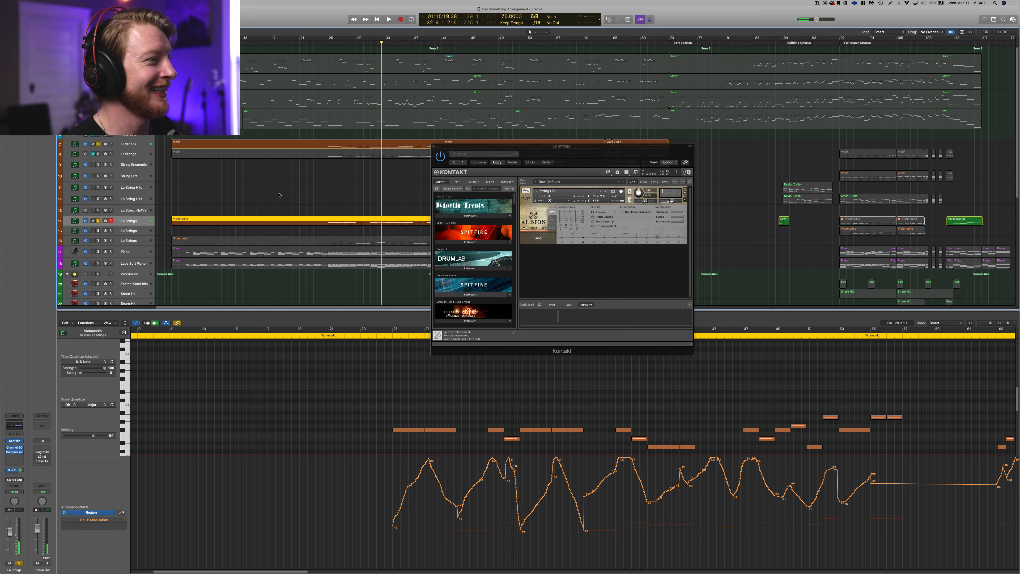
# Step: Solo Lo Strings track 16, select its Violoncello region and examine its Kontakt instrument in an enlarged window
pyautogui.click(99, 240)
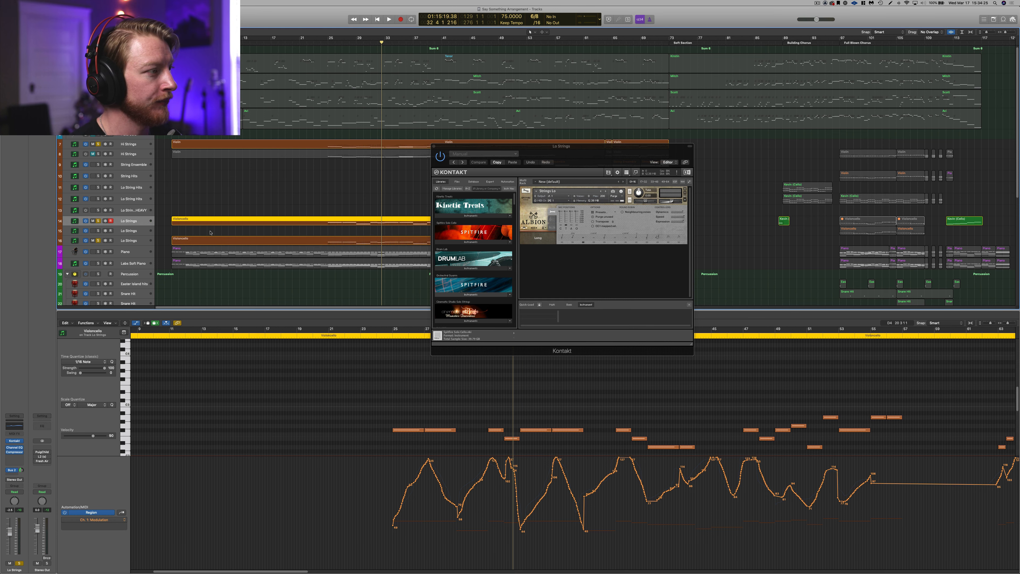
pyautogui.click(360, 238)
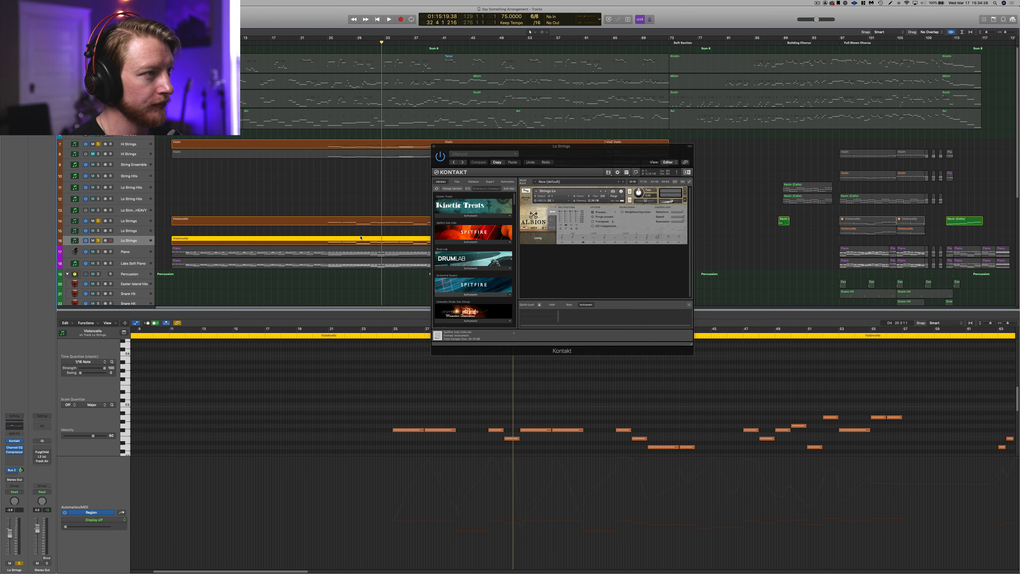
pyautogui.click(434, 147)
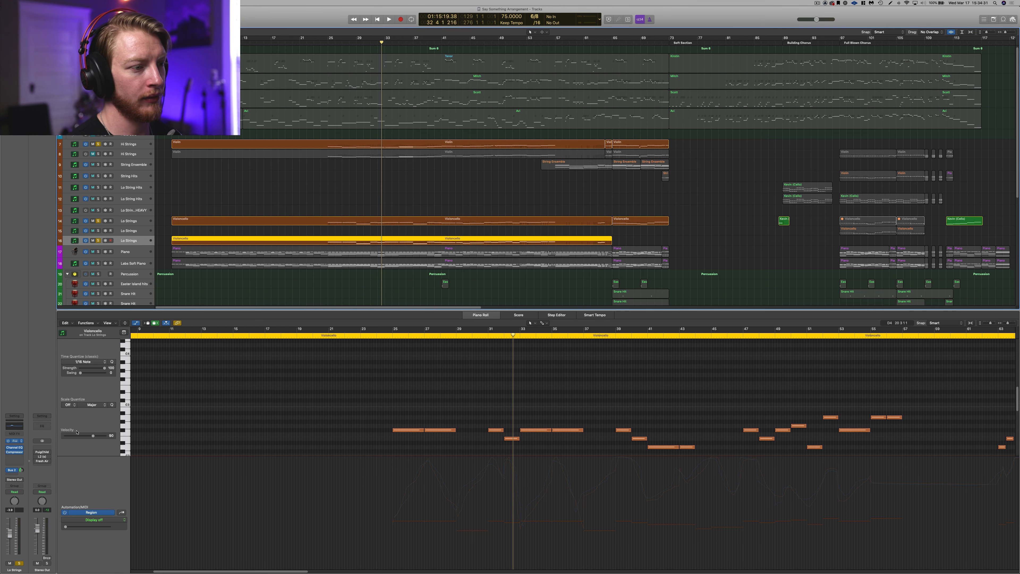
pyautogui.click(15, 441)
pyautogui.moveTo(140, 17); pyautogui.dragTo(639, 145)
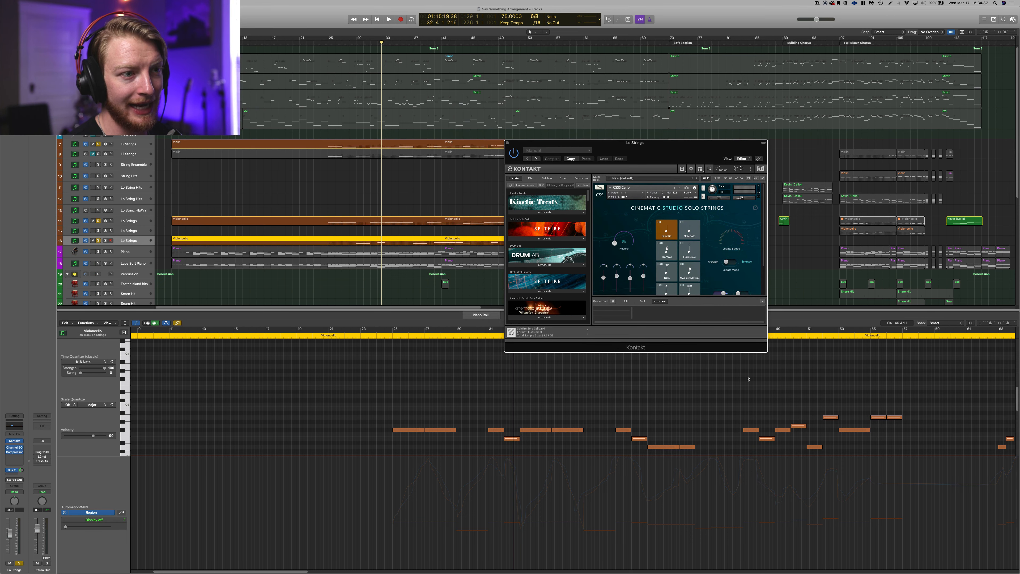
pyautogui.moveTo(766, 341); pyautogui.dragTo(780, 380)
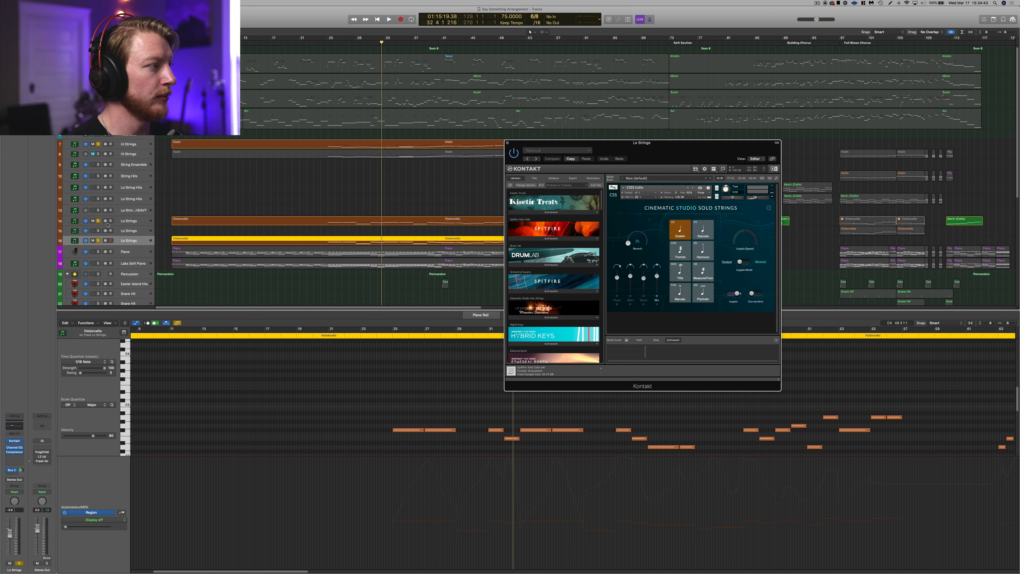
# Step: Unsolo tracks 14 and 7, clear the region selection and audition Lo Strings track 16 alone from bar 25 to bar 30
pyautogui.click(98, 221)
pyautogui.click(98, 144)
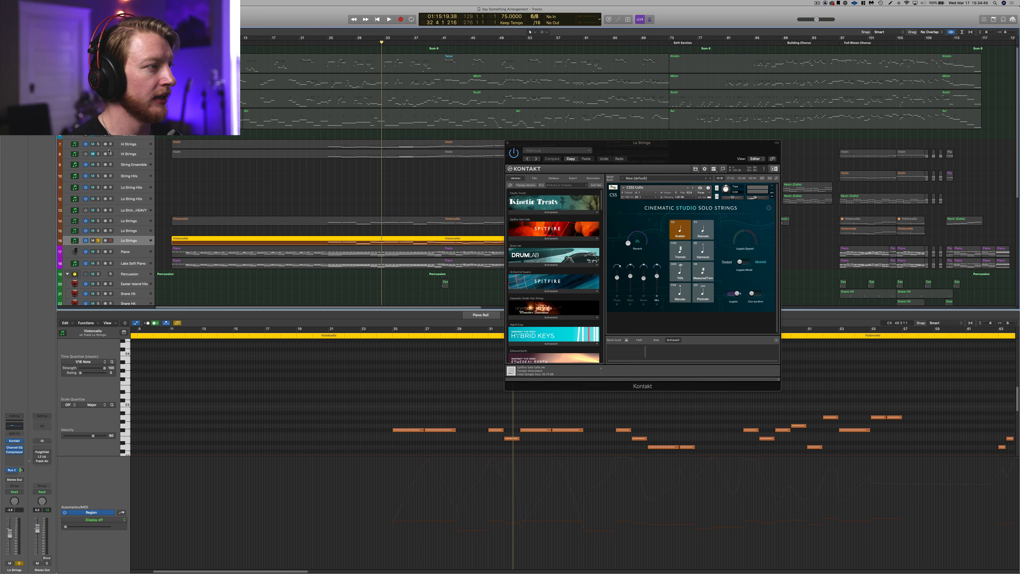
pyautogui.click(365, 187)
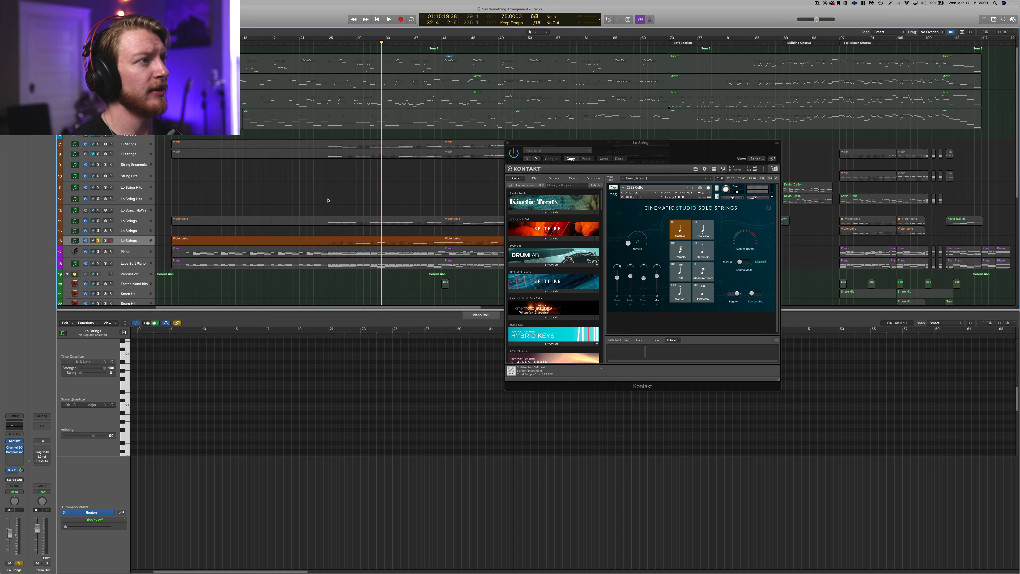
pyautogui.click(327, 48)
pyautogui.press('space')
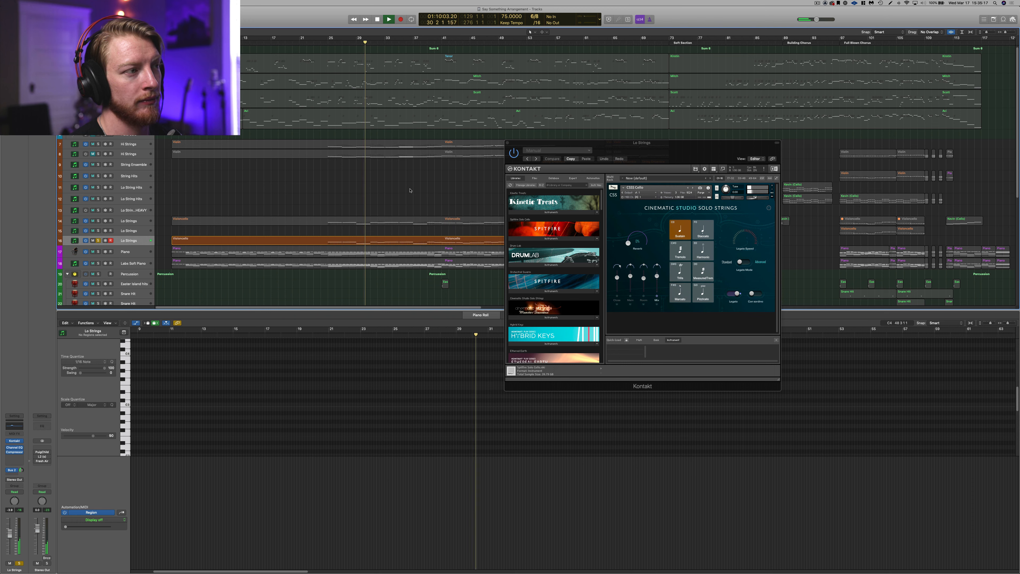
pyautogui.press('space')
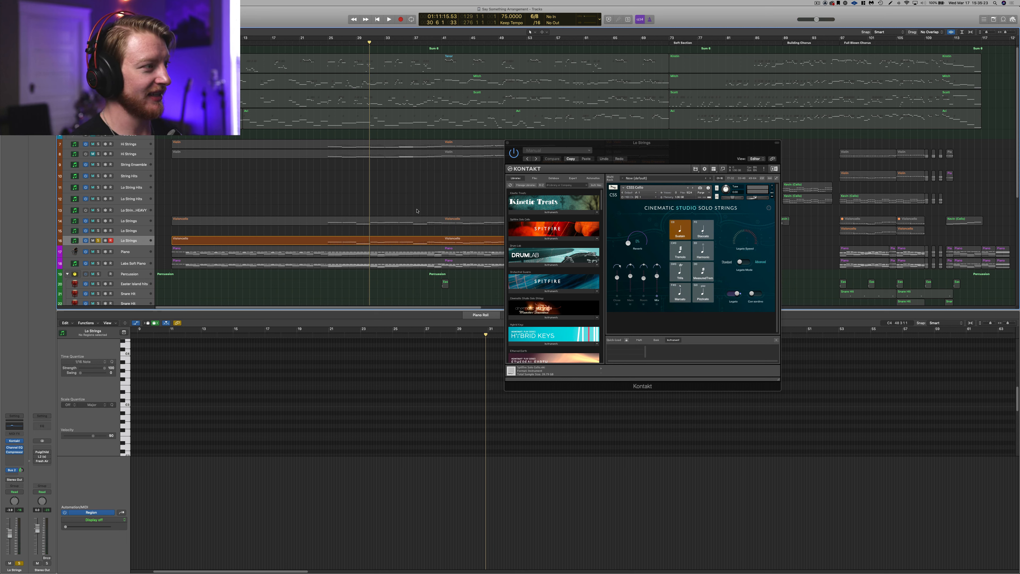
# Step: Solo Lo Strings track 14 and Hi Strings track 7 alongside track 16, play from bar 25 and close the Kontakt window
pyautogui.click(98, 221)
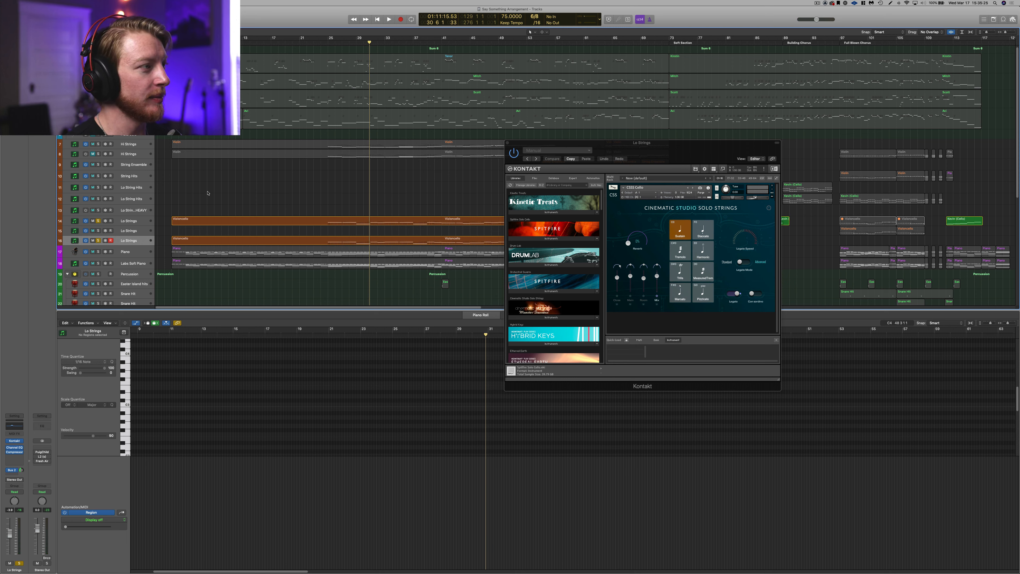
pyautogui.click(99, 144)
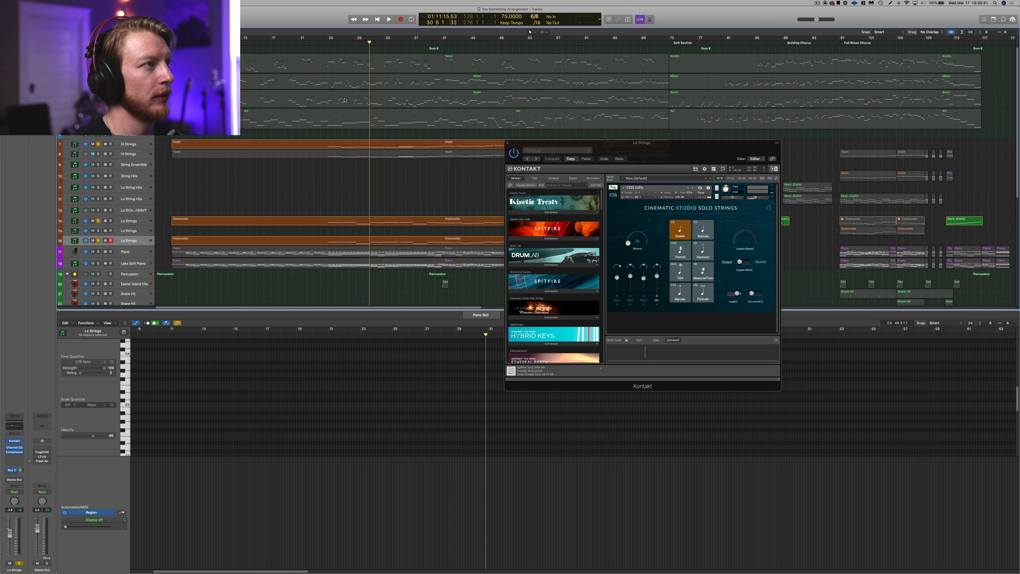
pyautogui.click(328, 40)
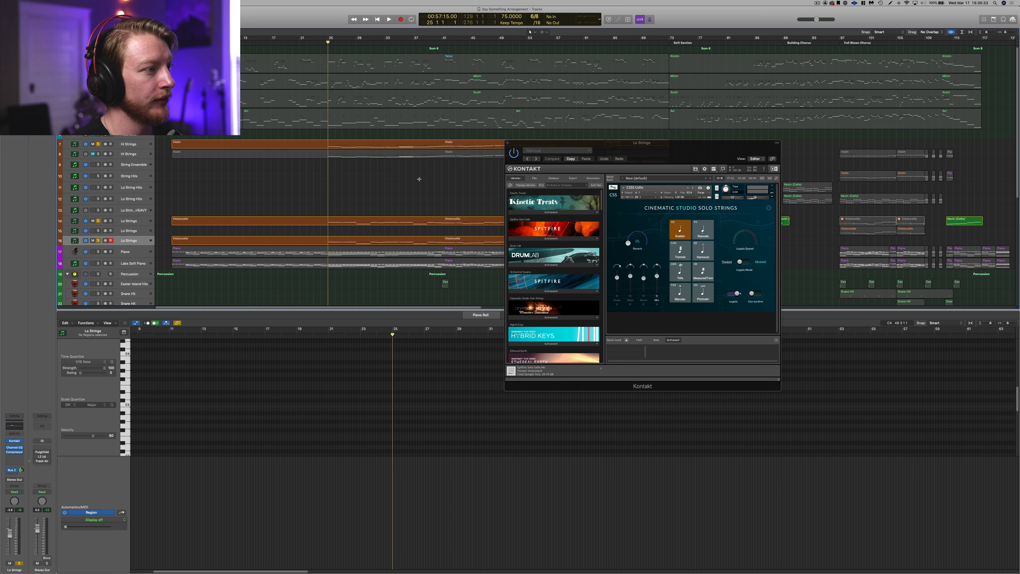
pyautogui.press('space')
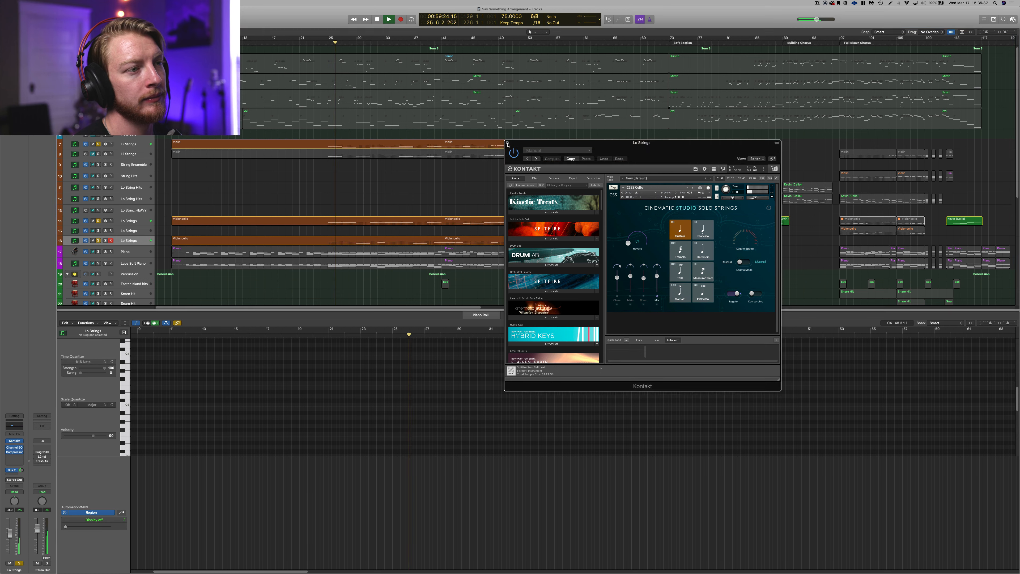
pyautogui.click(507, 144)
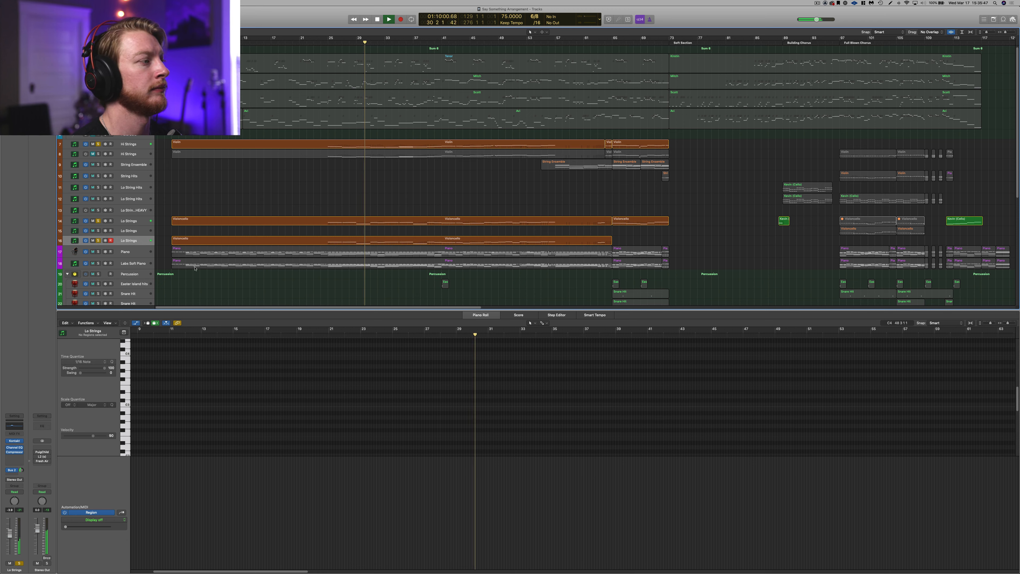
# Step: Add Labs Soft Piano and Piano to the soloed strings during playback, hide the Piano Roll editor and stop at bar 41
pyautogui.click(98, 263)
pyautogui.click(99, 252)
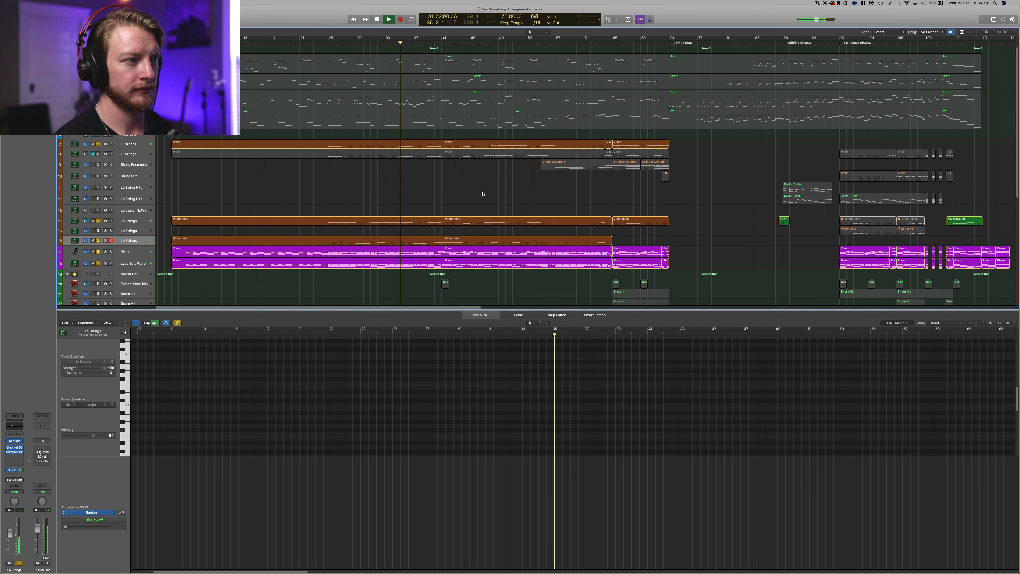
pyautogui.scroll(-3, 483, 194)
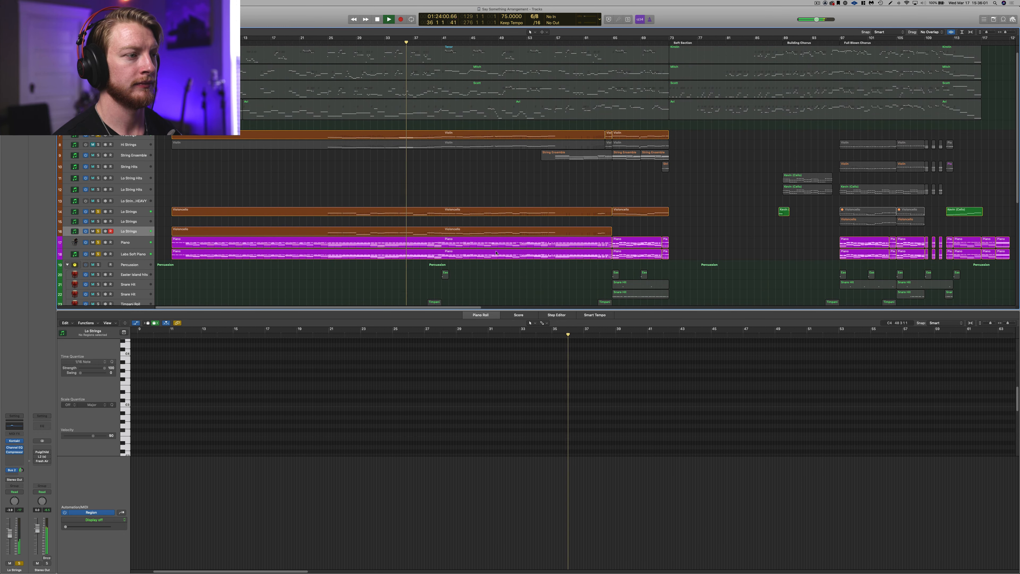
pyautogui.press('e')
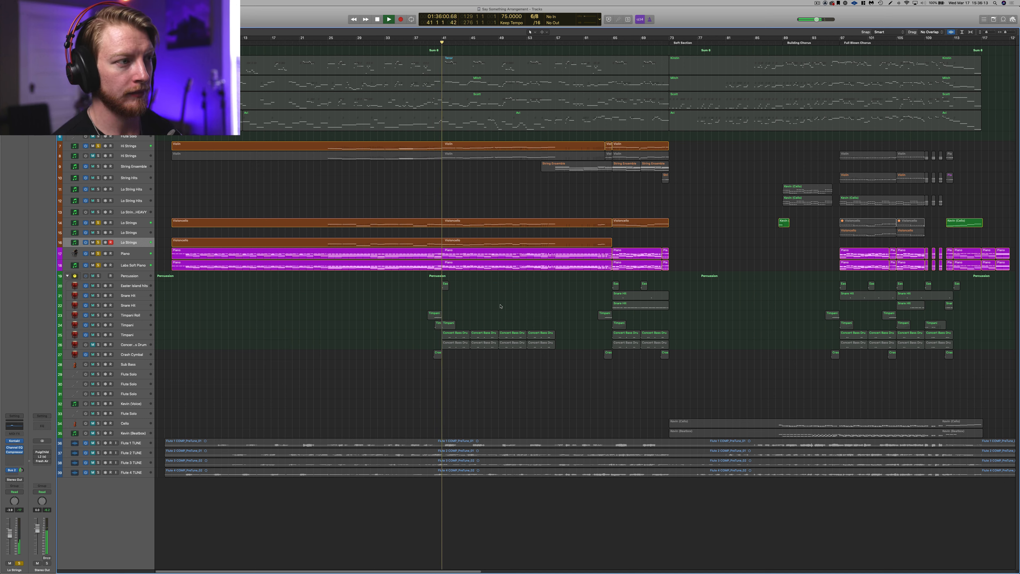
pyautogui.press('space')
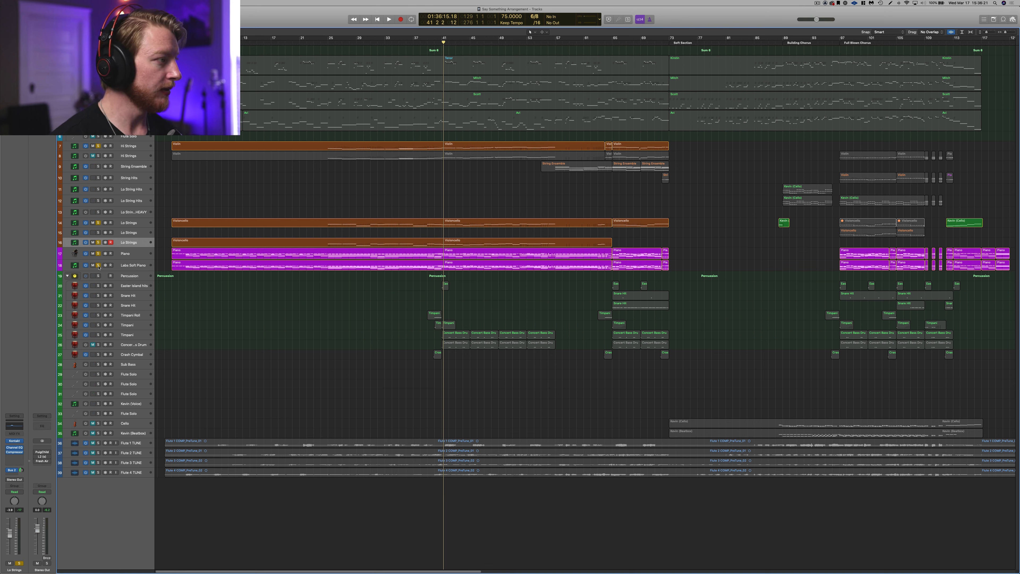
# Step: Unsolo both piano tracks, Lo Strings tracks 16 and 14 and Hi Strings track 7, and save the project
pyautogui.moveTo(99, 267); pyautogui.dragTo(98, 240)
pyautogui.click(99, 223)
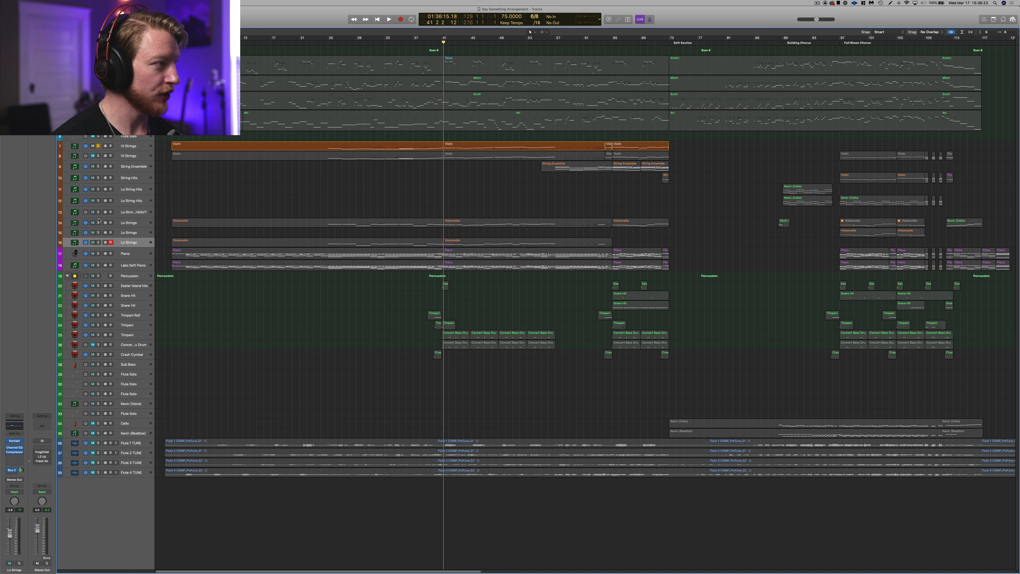
pyautogui.click(97, 147)
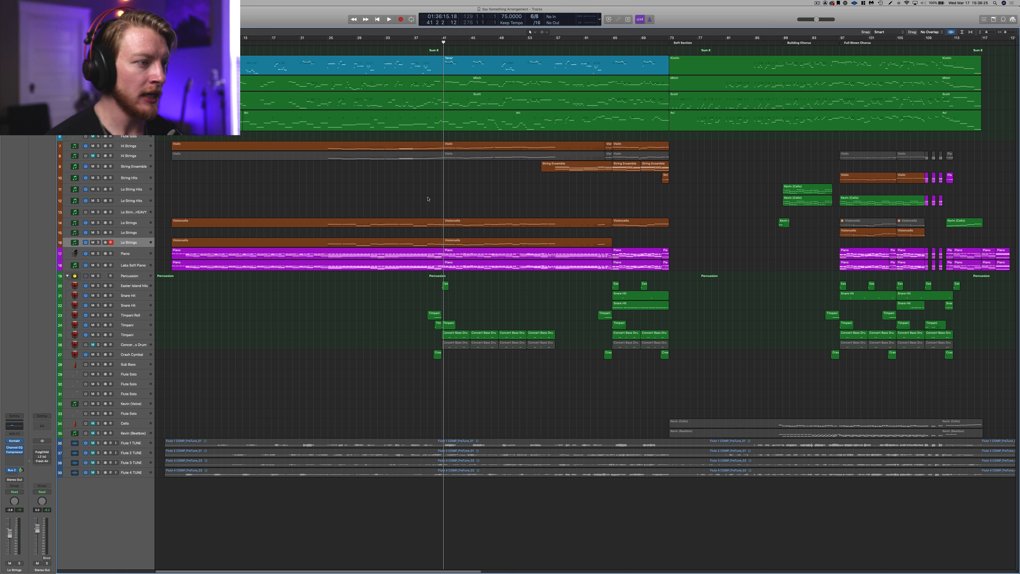
pyautogui.press('super+s')
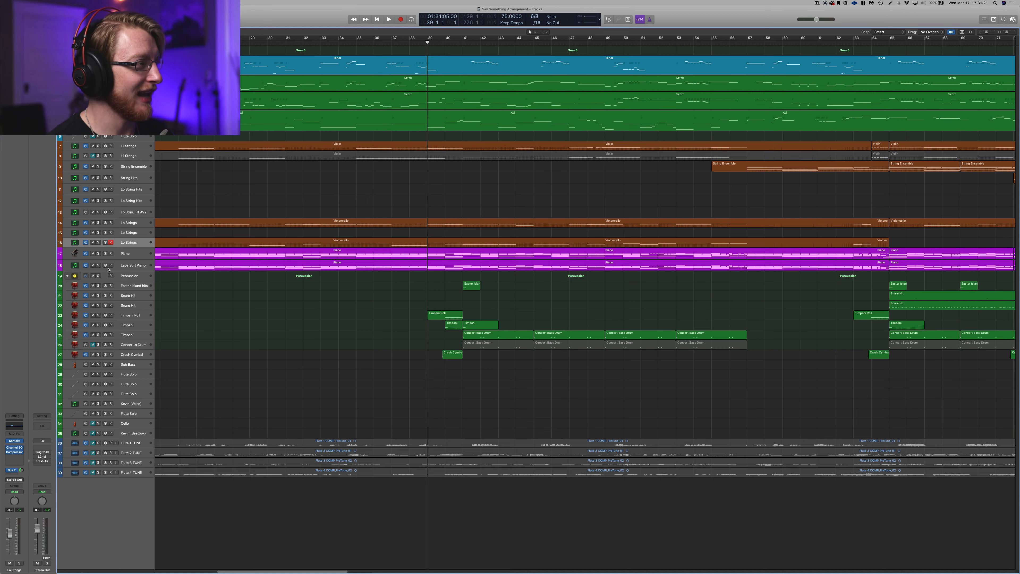
# Step: Solo Labs Soft Piano and Piano, audition them from bar 39 to bar 40, unsolo both and save the project
pyautogui.click(98, 265)
pyautogui.click(98, 254)
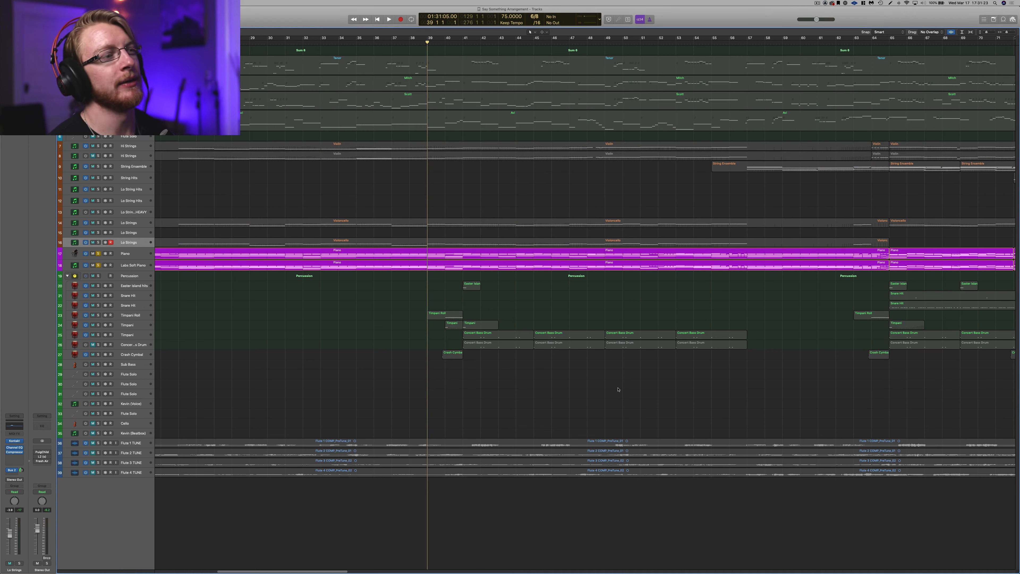
pyautogui.press('space')
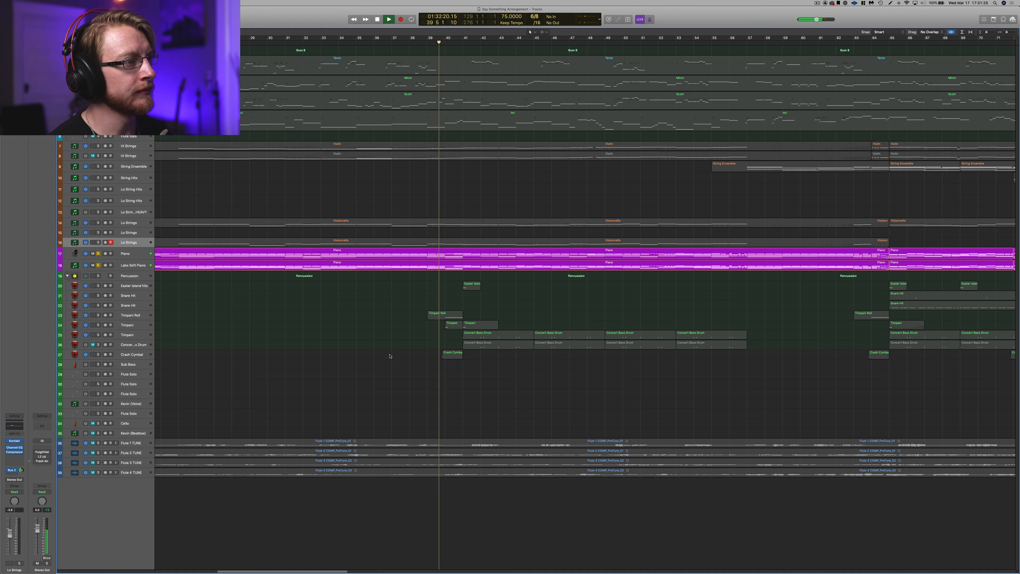
pyautogui.press('space')
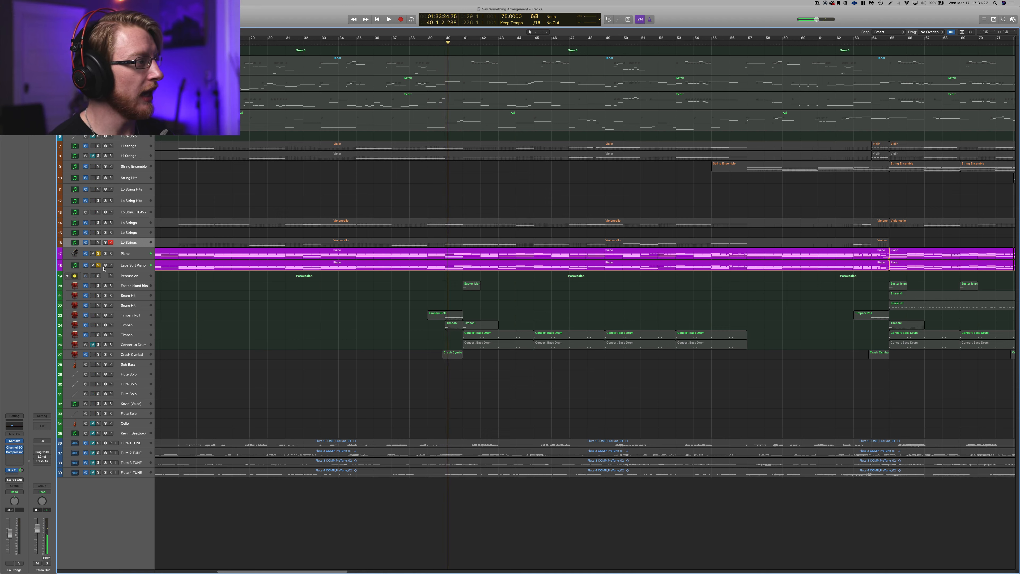
pyautogui.click(98, 265)
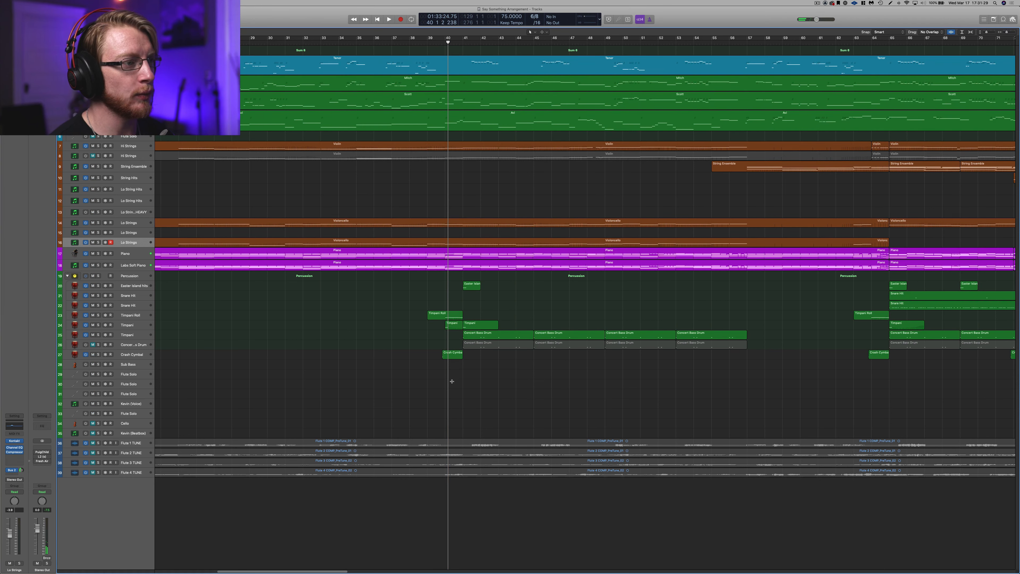
pyautogui.press('super+s')
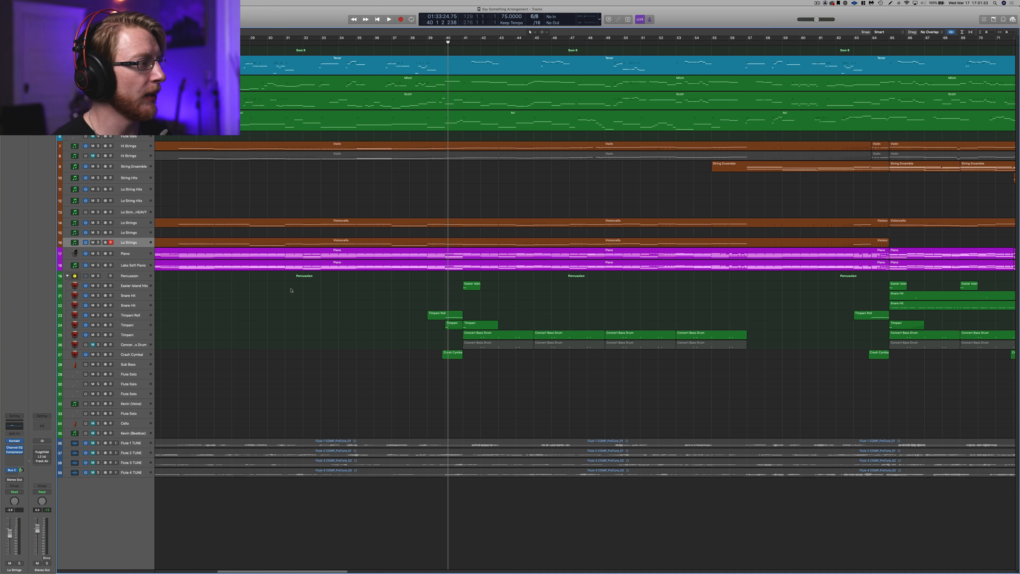
# Step: Select percussion tracks 20 to 27, from Easter Island Hits to Crash Cymbal, and enlarge their regions around bar 41
pyautogui.click(141, 287)
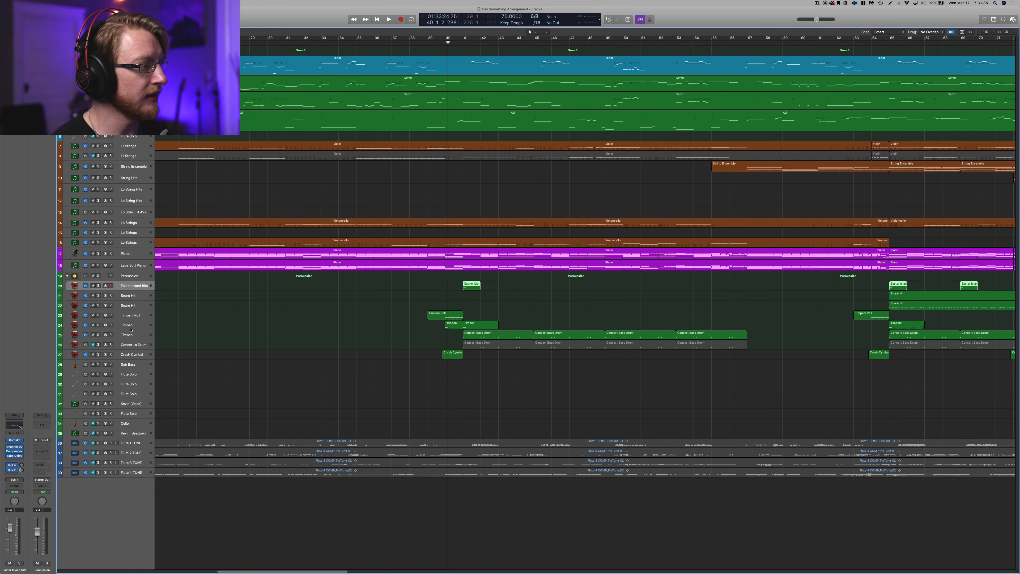
pyautogui.keyDown('shift'); pyautogui.click(131, 346); pyautogui.keyUp('shift')
pyautogui.keyDown('shift'); pyautogui.click(134, 355); pyautogui.keyUp('shift')
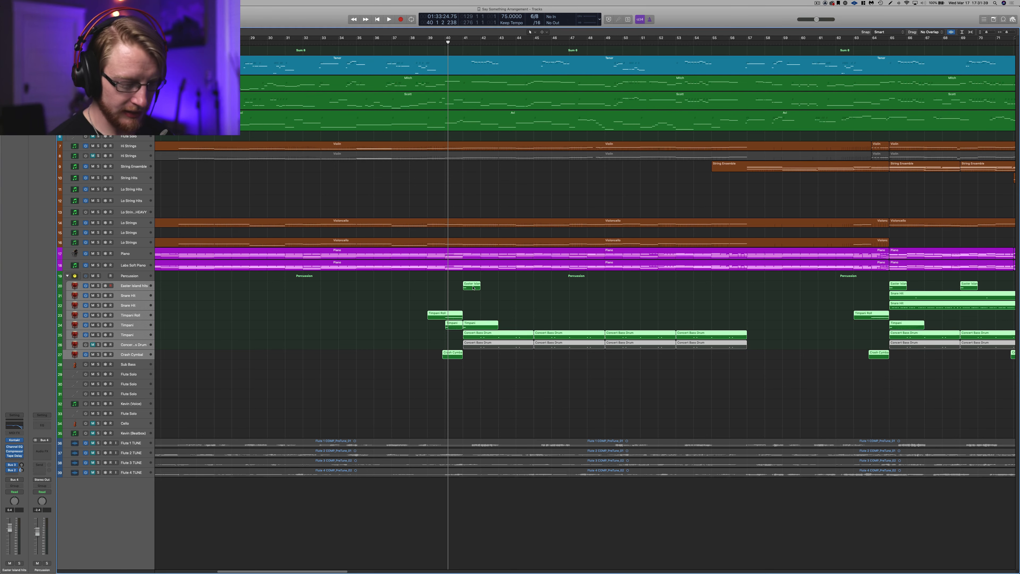
pyautogui.press('super+Up')
pyautogui.press('super+Up')
pyautogui.press('super+Down')
pyautogui.press('super+Down')
pyautogui.press('super+Down')
pyautogui.press('super+Down')
pyautogui.press('super+Down')
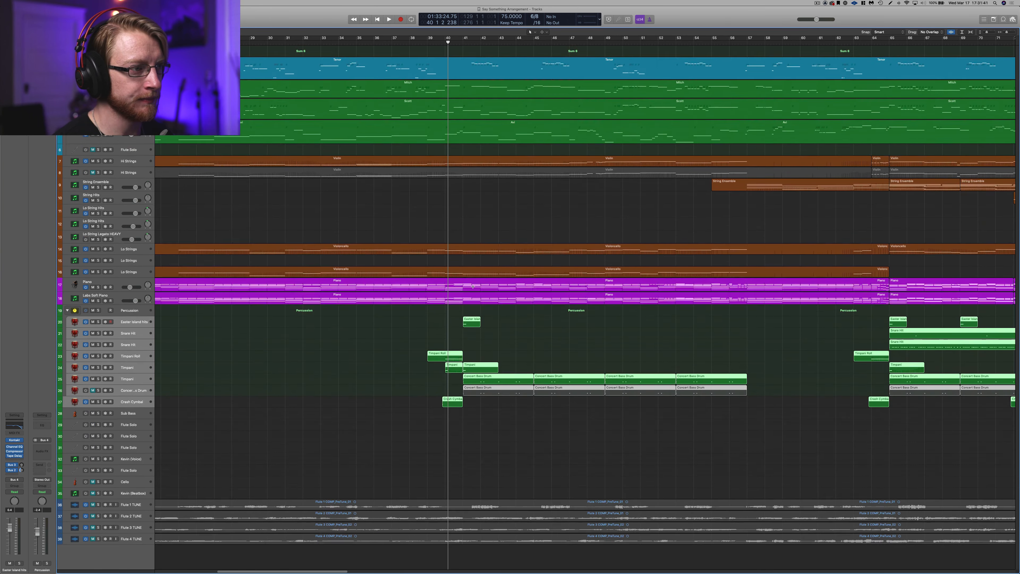
pyautogui.press('super+Down')
pyautogui.press('super+Down')
pyautogui.press('super+Right')
pyautogui.press('super+Right')
pyautogui.press('super+Right')
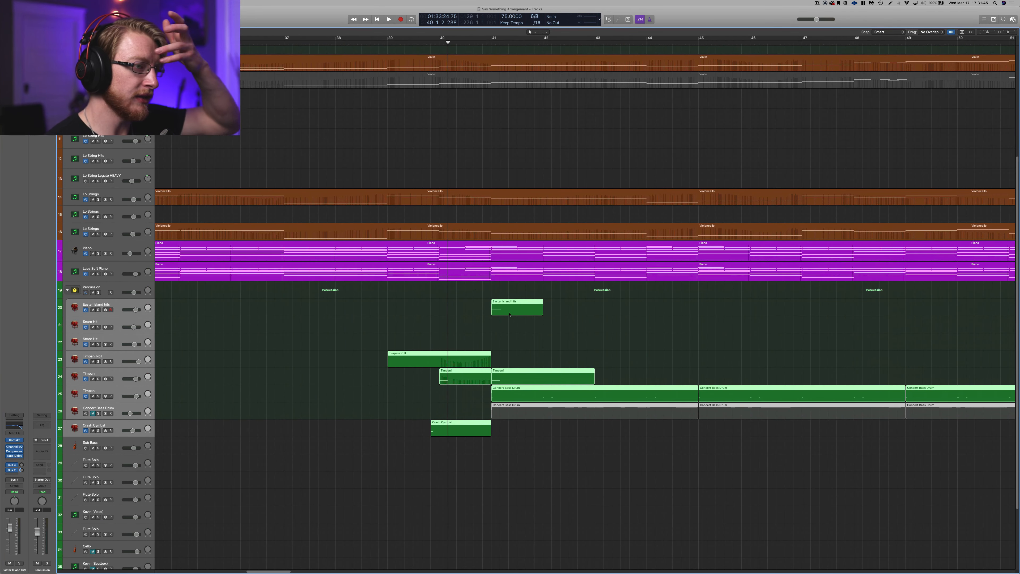
# Step: Clear the region selection and examine the Kontakt instrument on the Easter Island Hits track
pyautogui.click(427, 311)
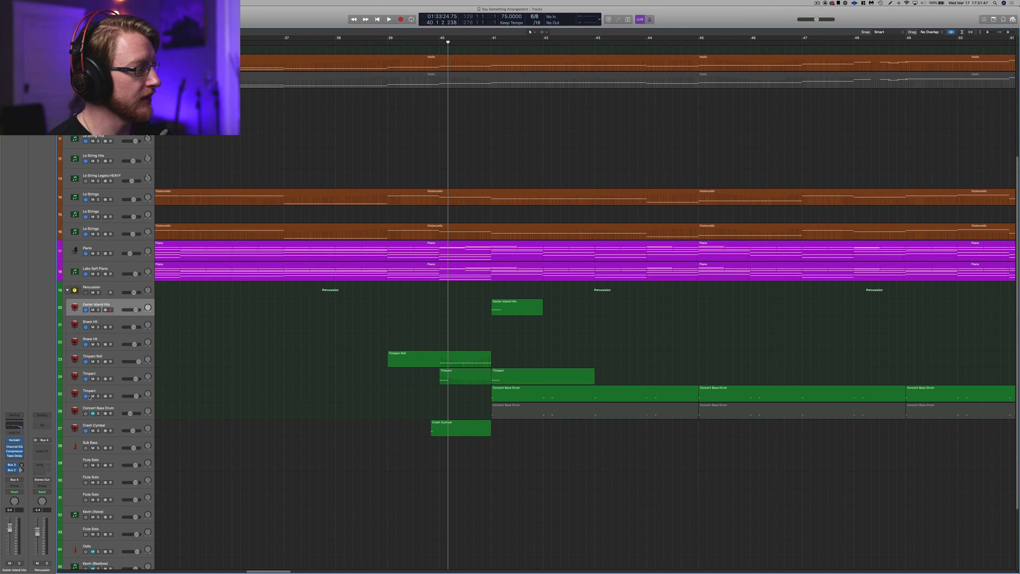
pyautogui.click(15, 441)
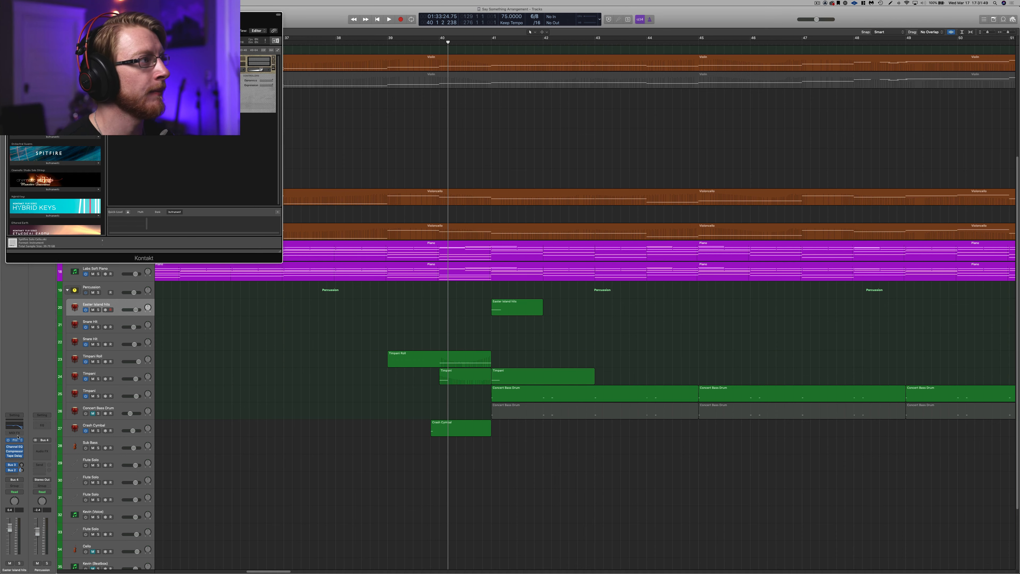
pyautogui.moveTo(127, 14); pyautogui.dragTo(485, 137)
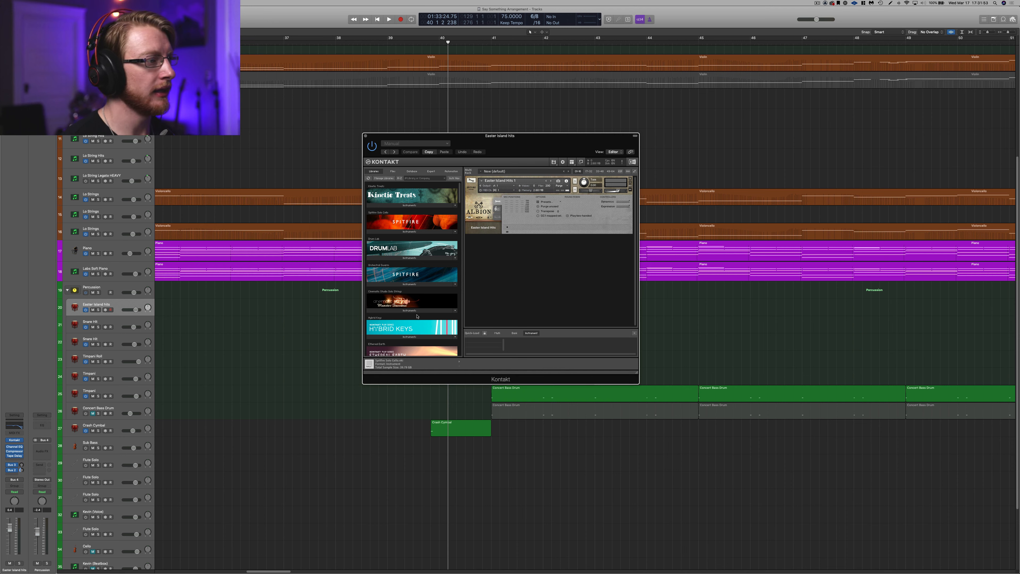
pyautogui.click(365, 136)
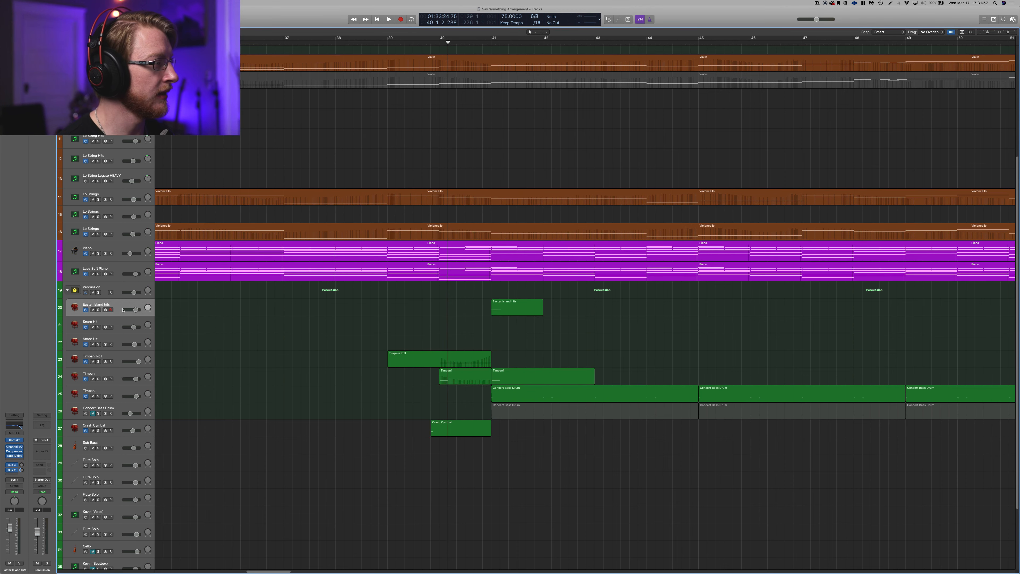
# Step: Solo Easter Island Hits and audition it from just before bar 41 to the end of that bar
pyautogui.click(98, 310)
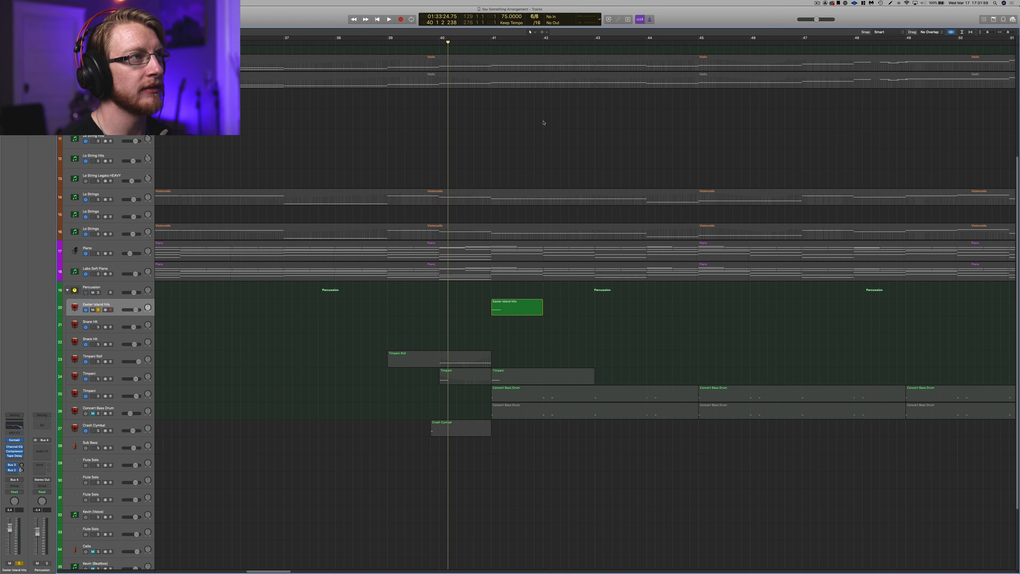
pyautogui.click(479, 44)
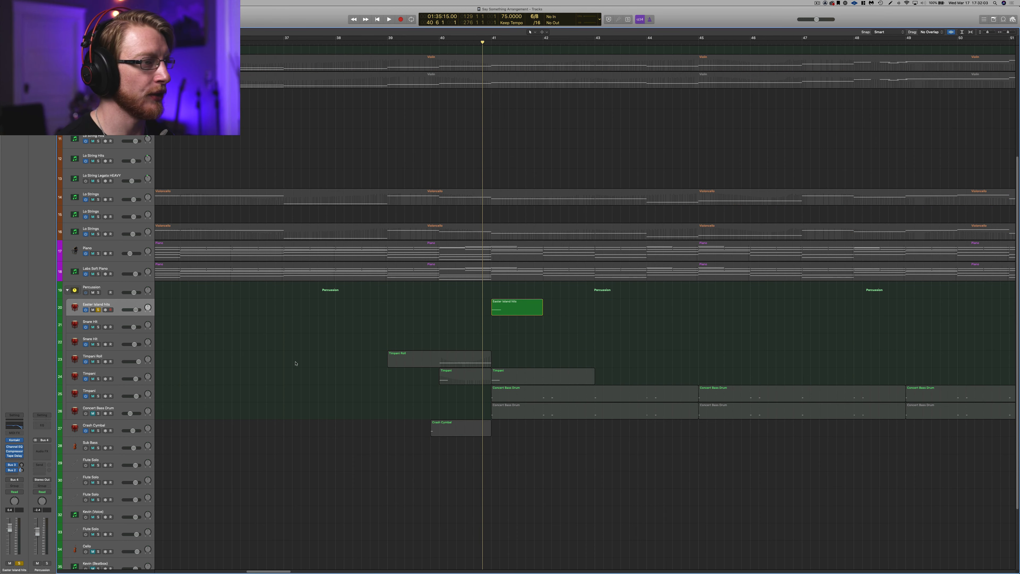
pyautogui.press('space')
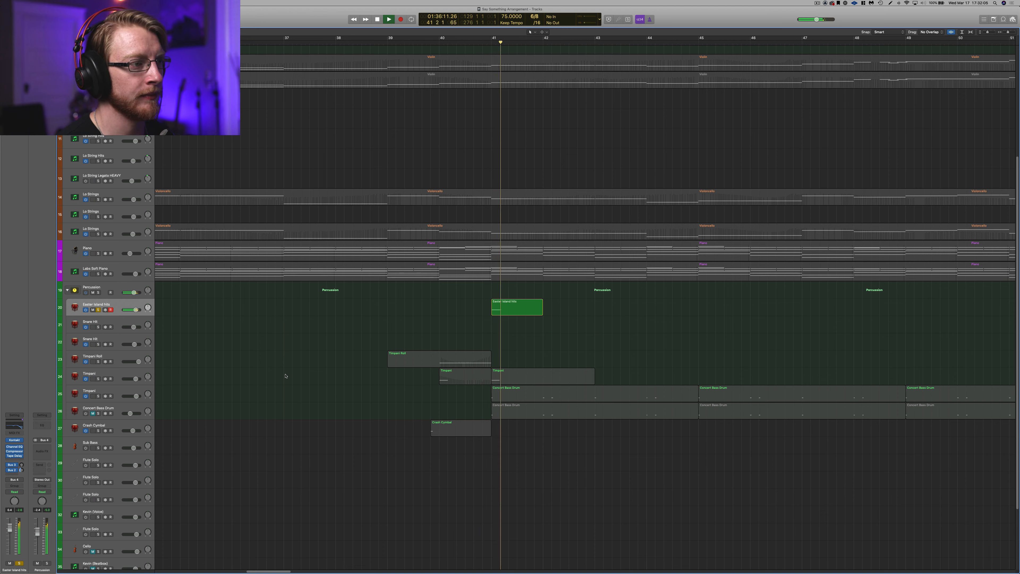
pyautogui.press('space')
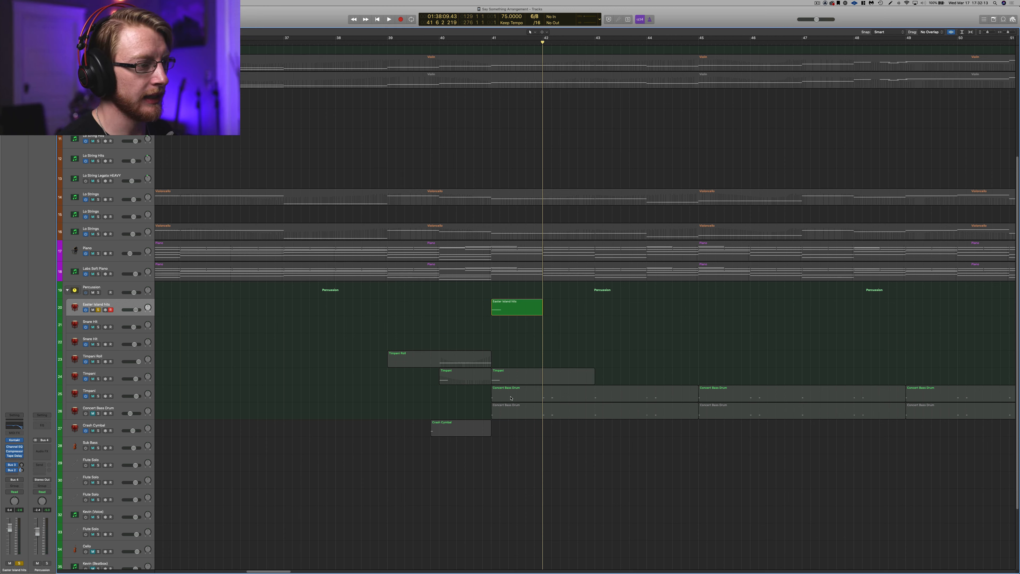
# Step: Solo Timpani track 24 alongside Easter Island Hits and audition both from bar 41 to bar 42
pyautogui.click(523, 379)
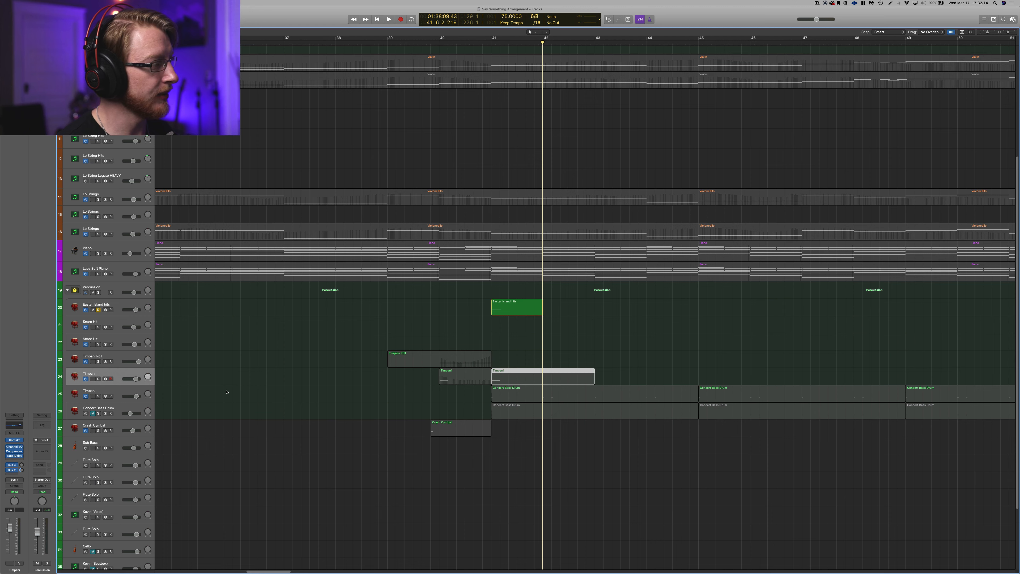
pyautogui.click(98, 378)
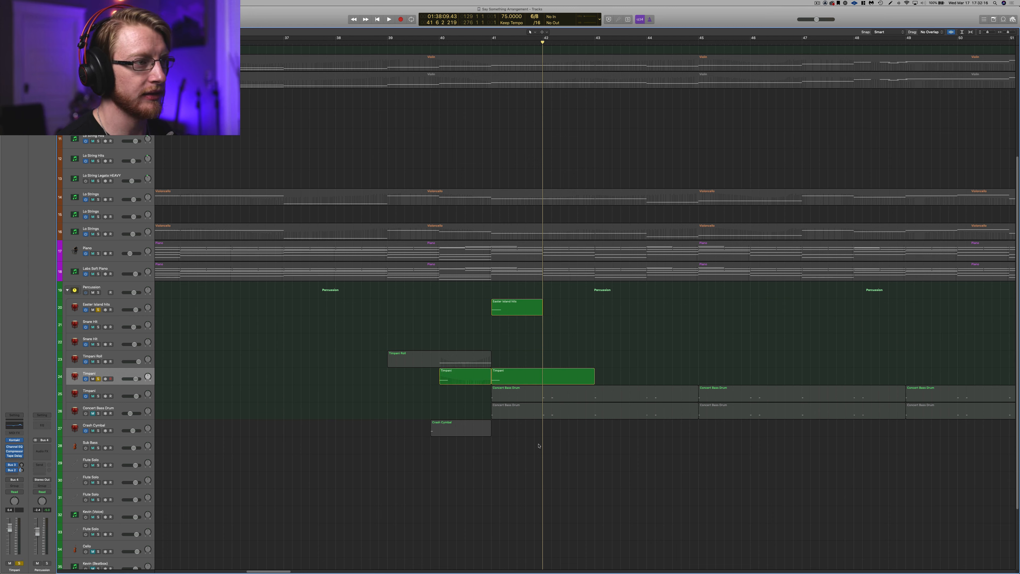
pyautogui.click(490, 45)
pyautogui.press('space')
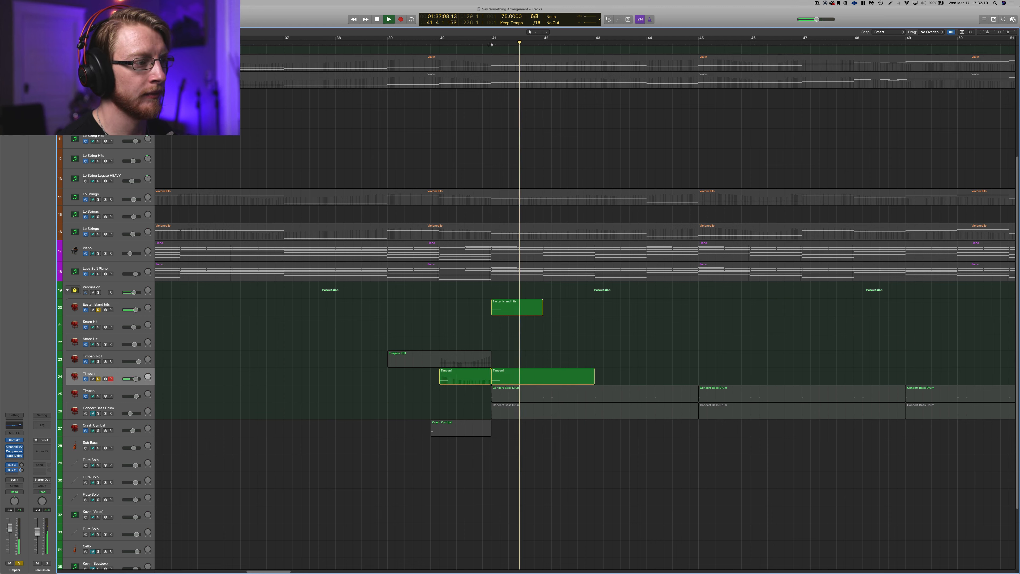
pyautogui.press('space')
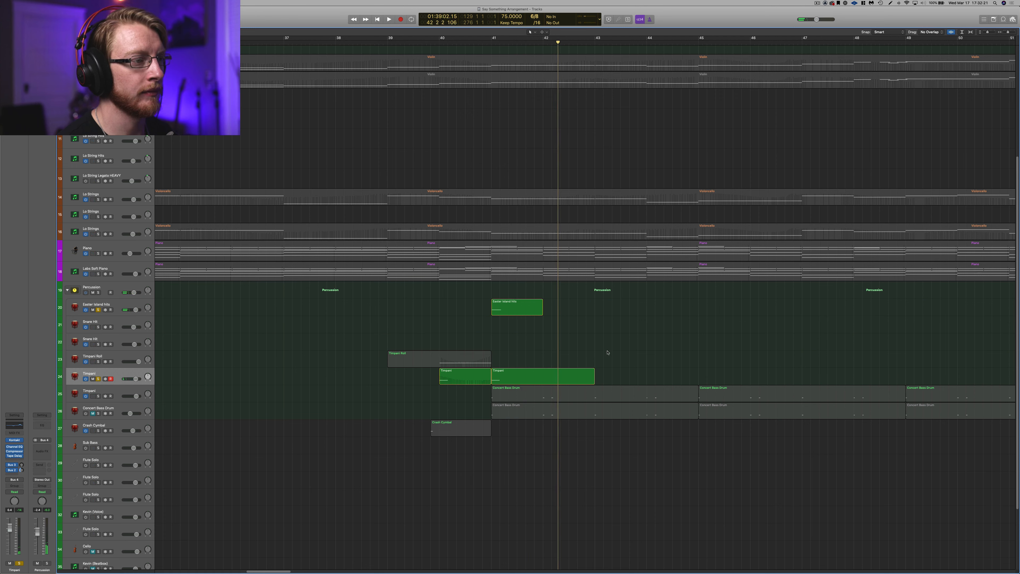
# Step: Unsolo Easter Island Hits and audition Timpani track 24 alone from the start of bar 41 to late in that bar
pyautogui.click(99, 310)
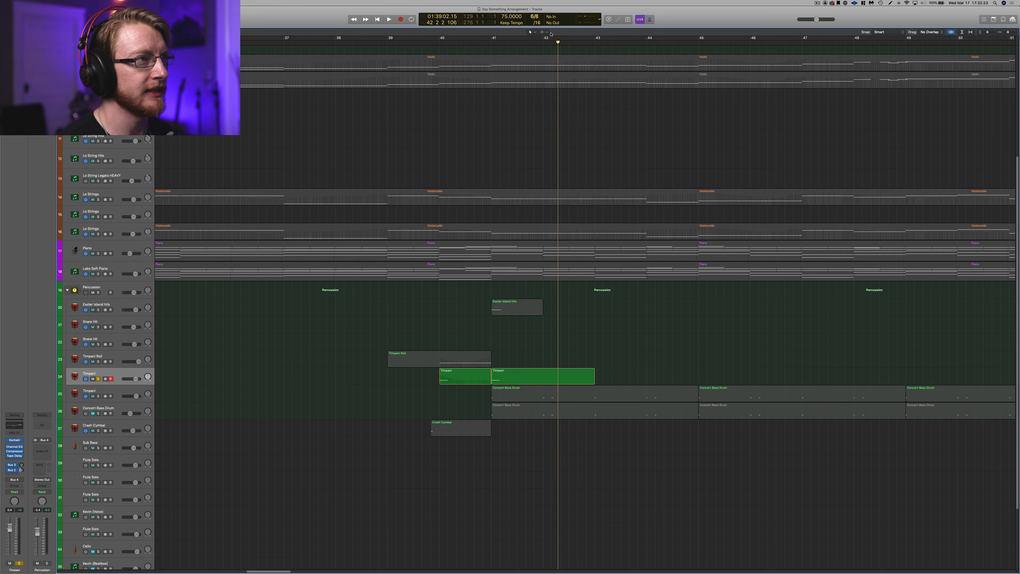
pyautogui.click(491, 44)
pyautogui.press('space')
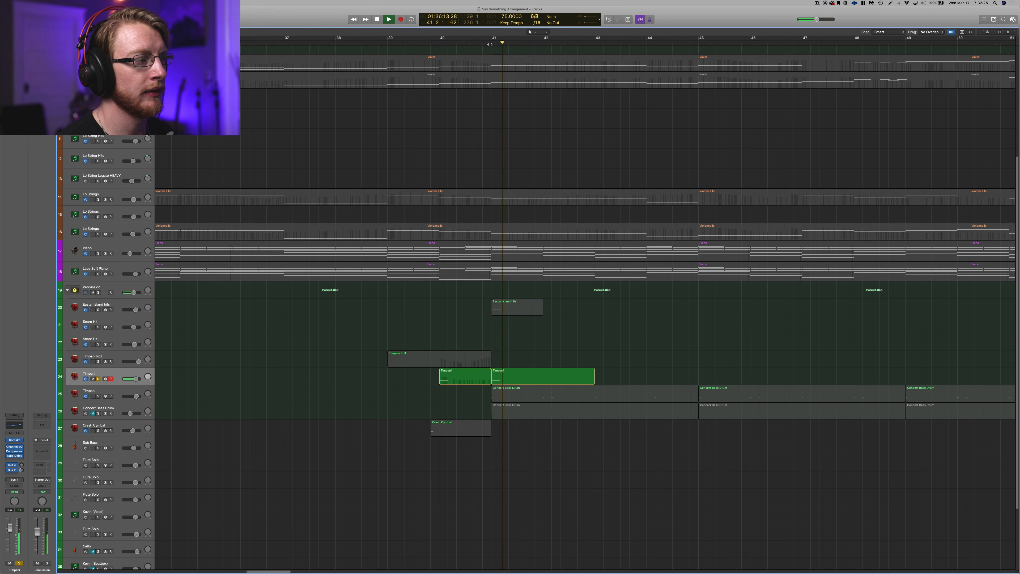
pyautogui.press('space')
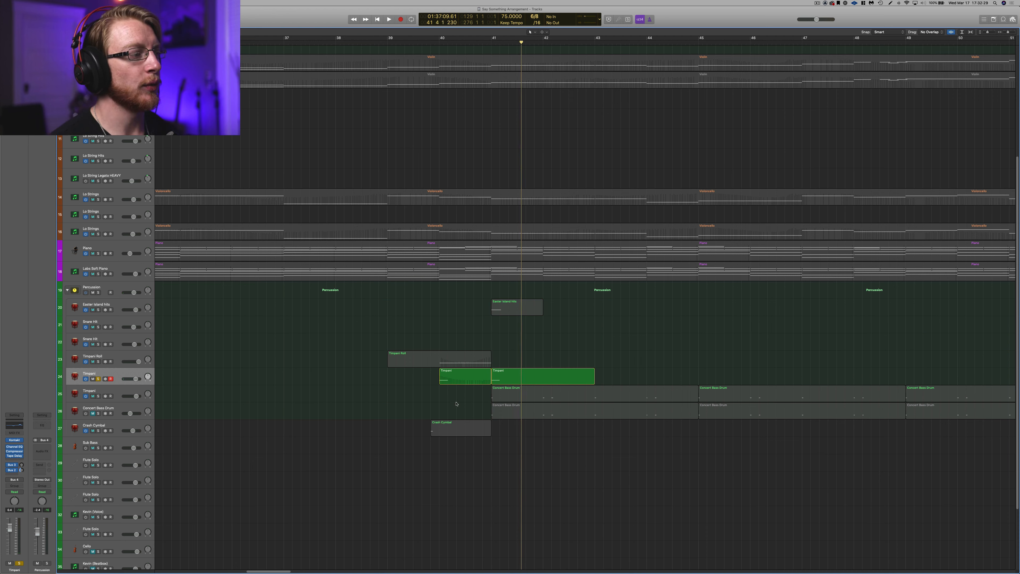
# Step: Select the Timpani Roll region and audition the soloed Timpani track 24 from bar 40 to the start of bar 41
pyautogui.click(469, 360)
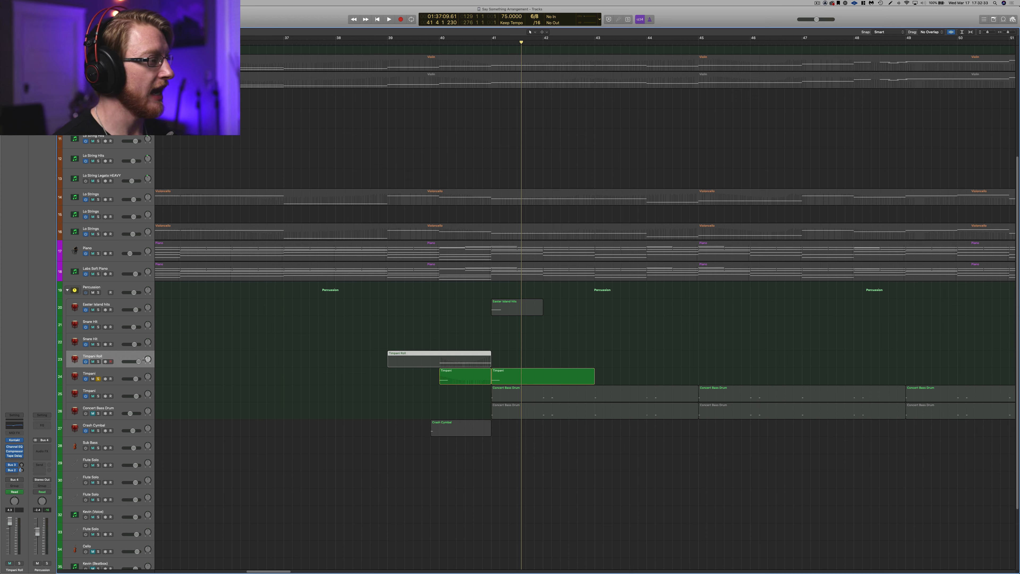
pyautogui.click(439, 44)
pyautogui.press('space')
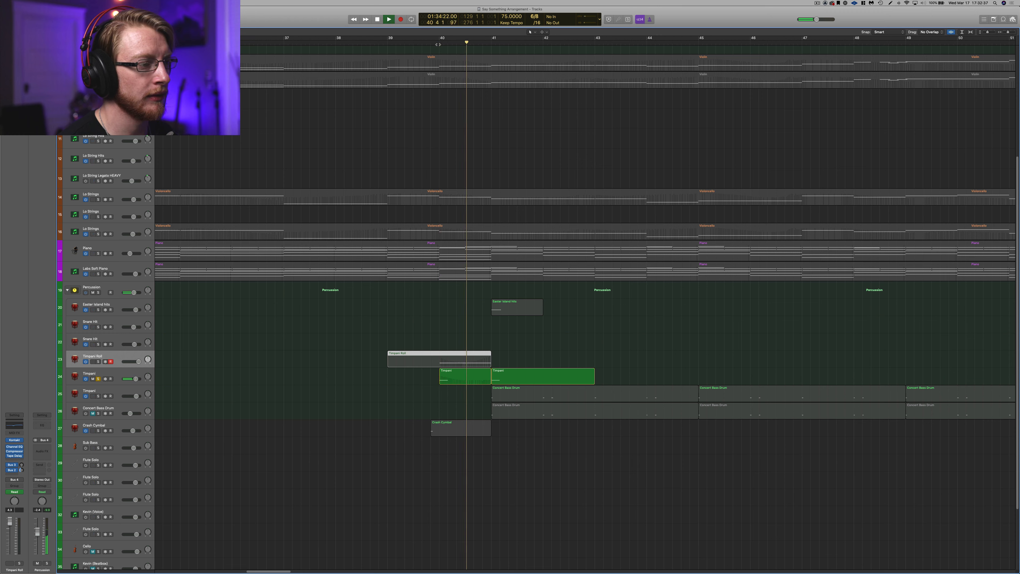
pyautogui.press('space')
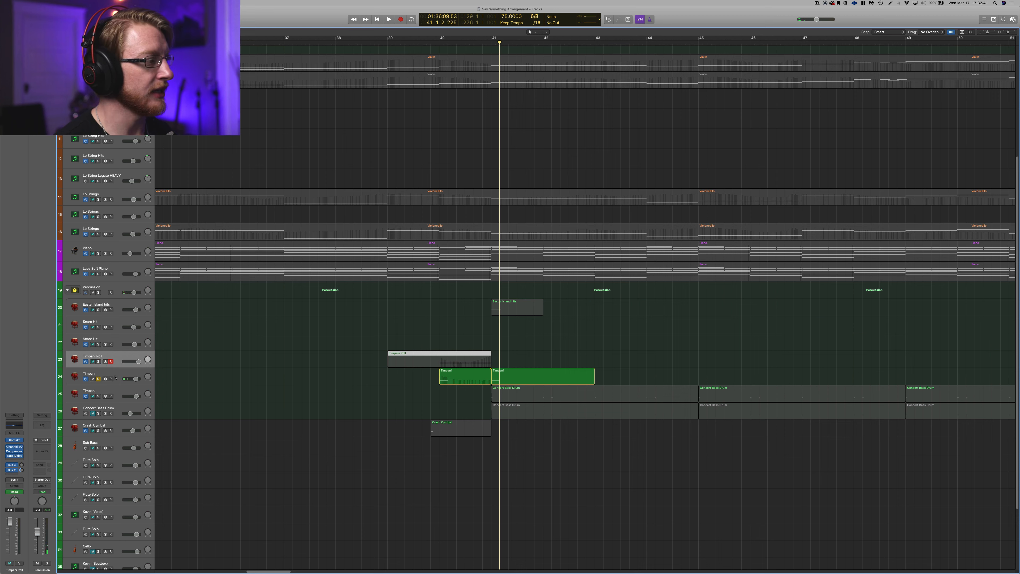
# Step: Solo Timpani Roll track 23 alongside Timpani and audition both from just before bar 40 to late in bar 41
pyautogui.click(98, 361)
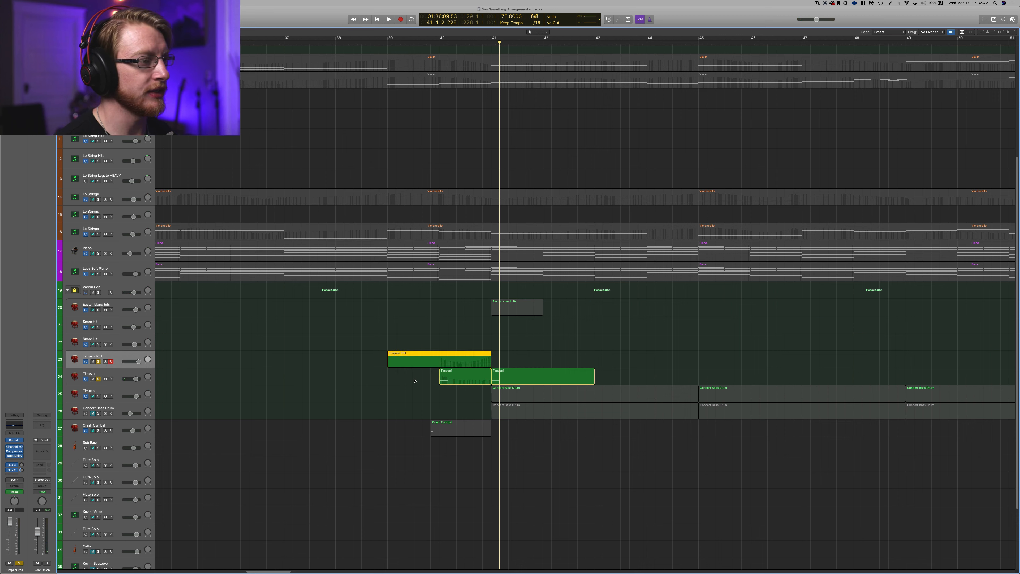
pyautogui.click(430, 45)
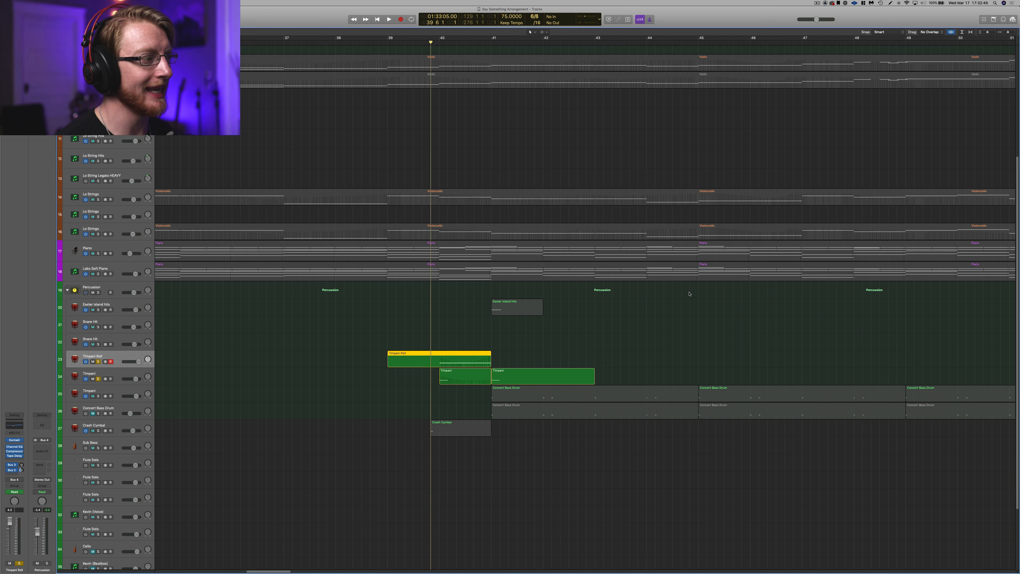
pyautogui.press('space')
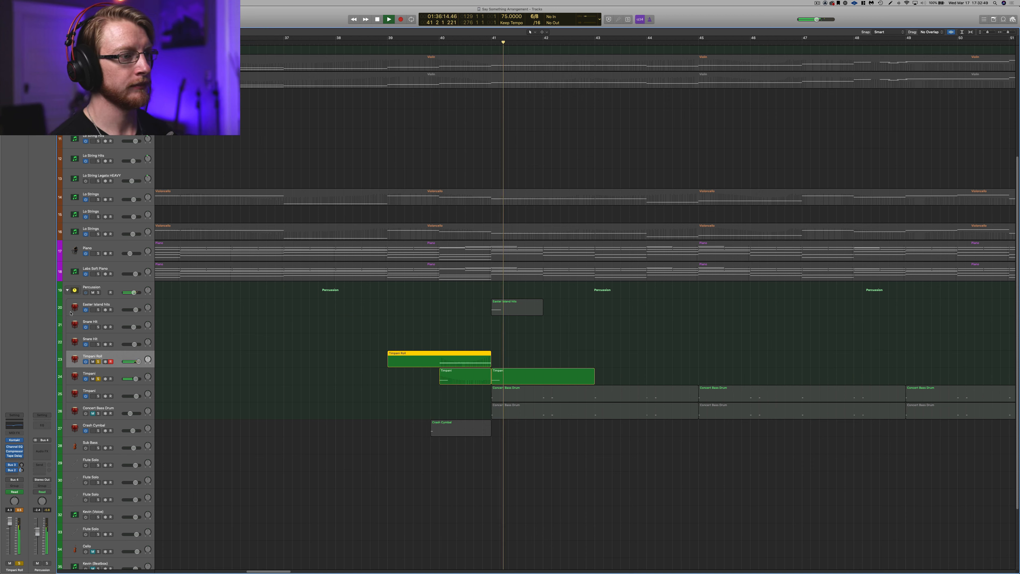
pyautogui.press('space')
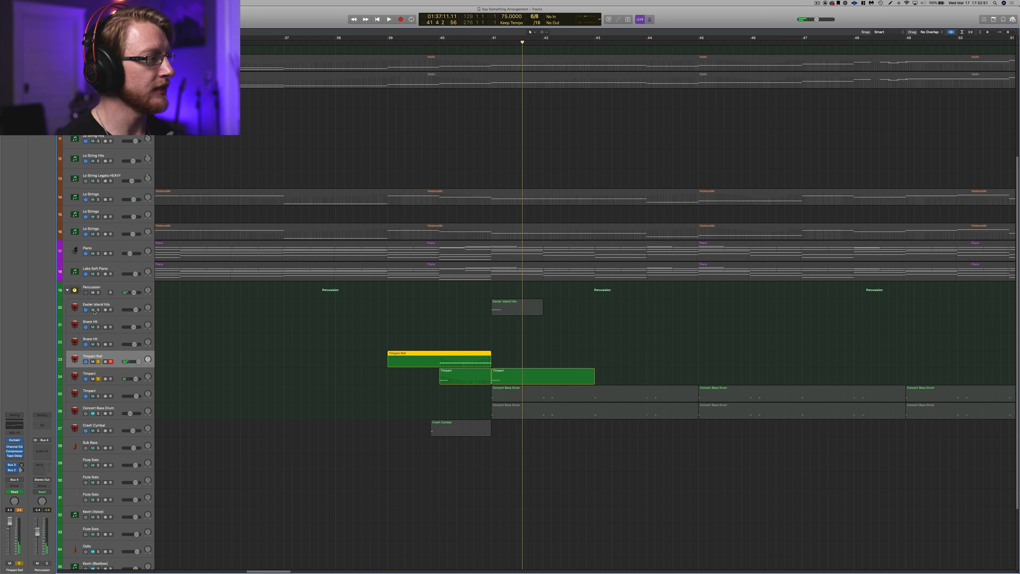
# Step: Add Easter Island Hits to the soloed timpani tracks, audition them from bar 40 into bar 42, and clear the region selection
pyautogui.click(98, 309)
pyautogui.click(444, 41)
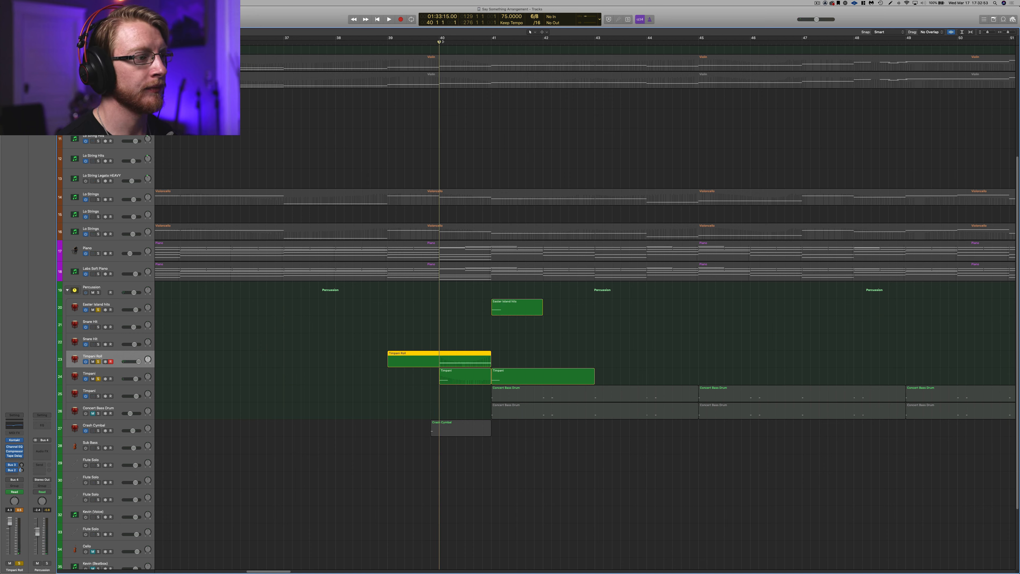
pyautogui.press('space')
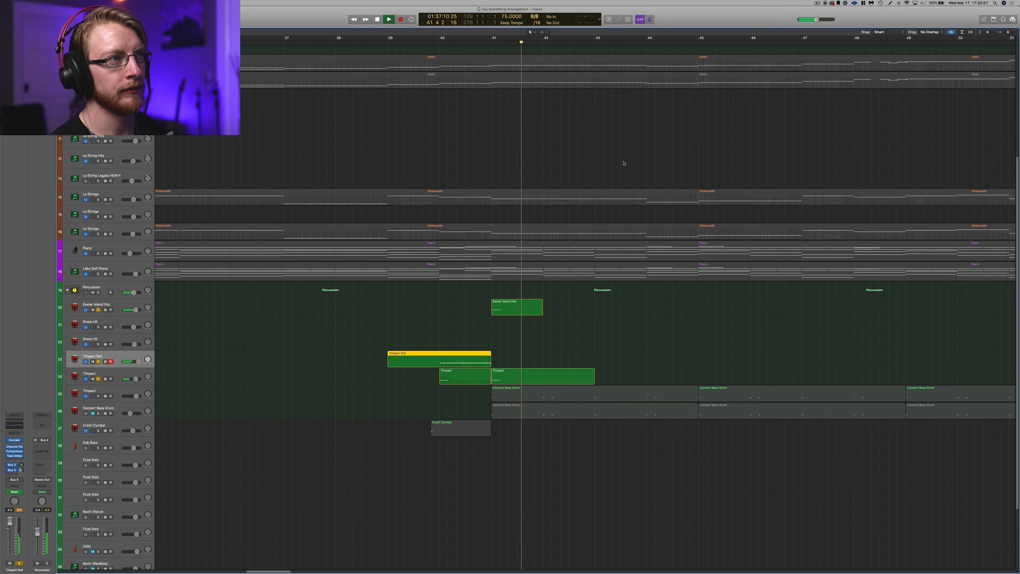
pyautogui.press('space')
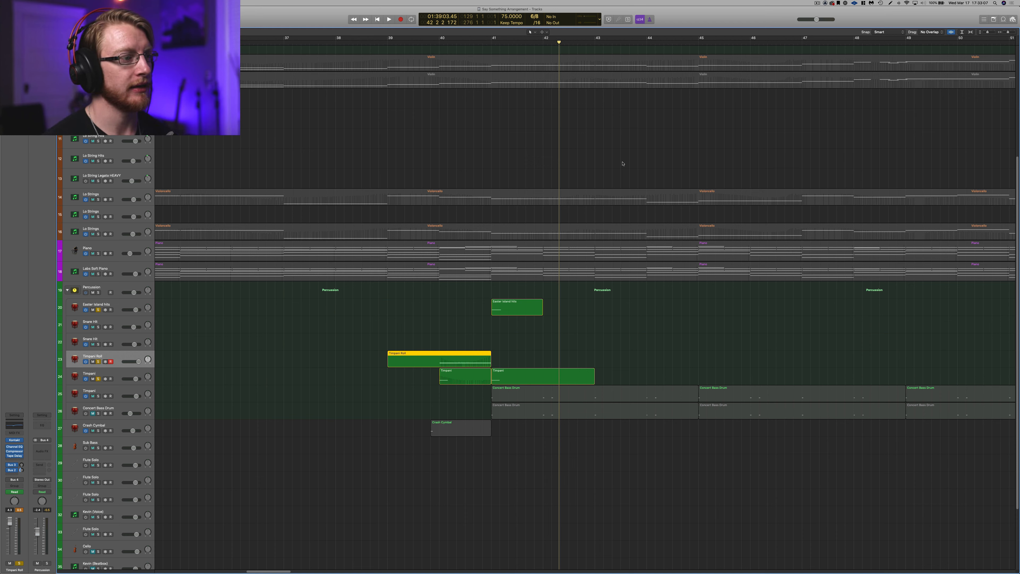
pyautogui.click(522, 336)
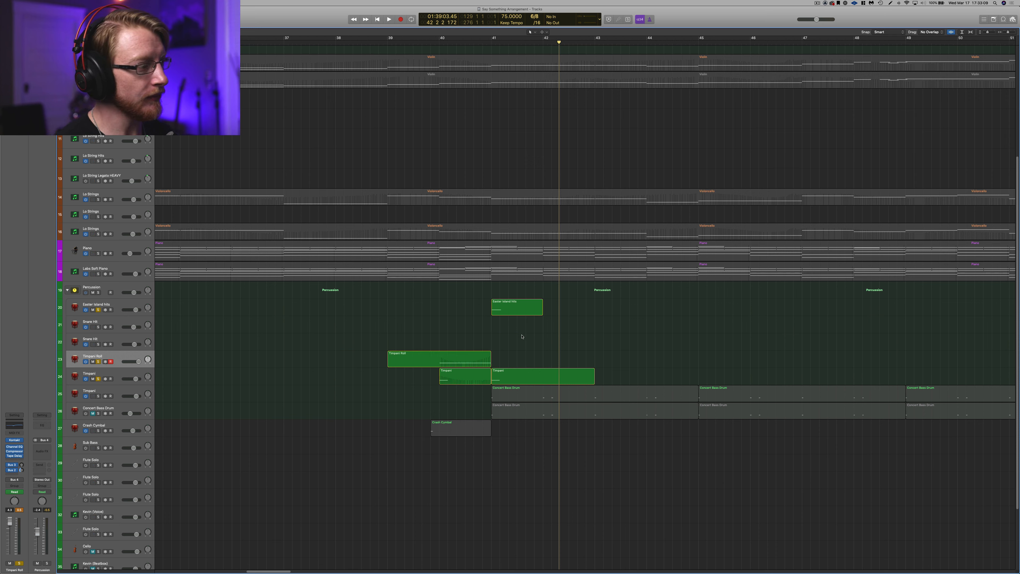
# Step: Solo Timpani track 25 and open its Kontakt instrument
pyautogui.click(98, 397)
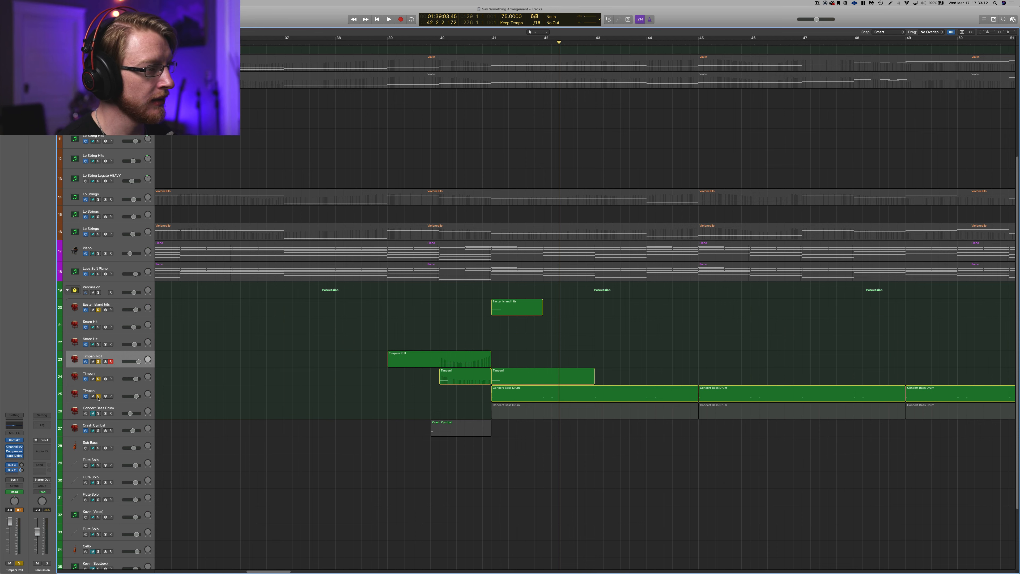
pyautogui.click(525, 402)
pyautogui.click(130, 406)
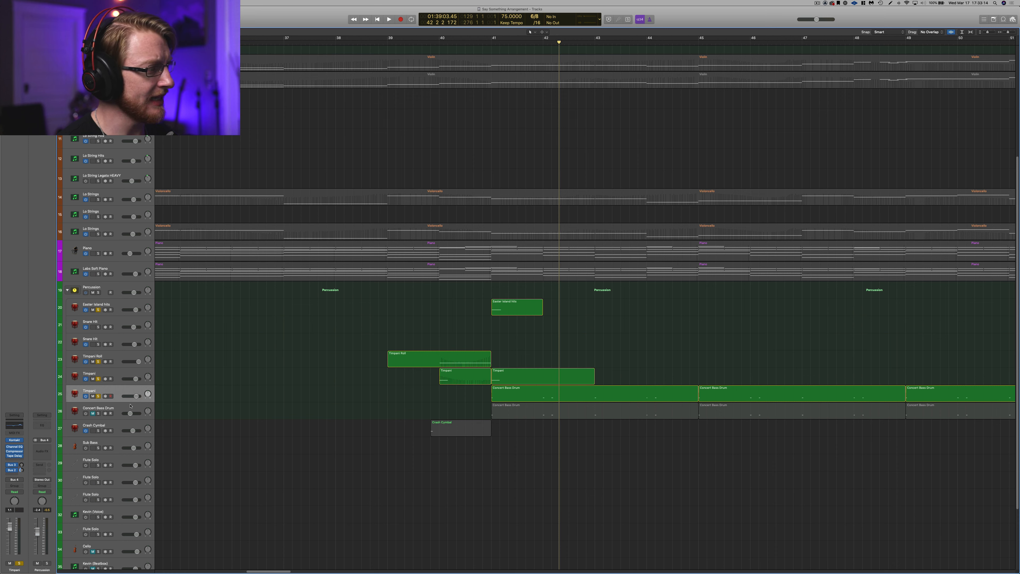
pyautogui.click(15, 440)
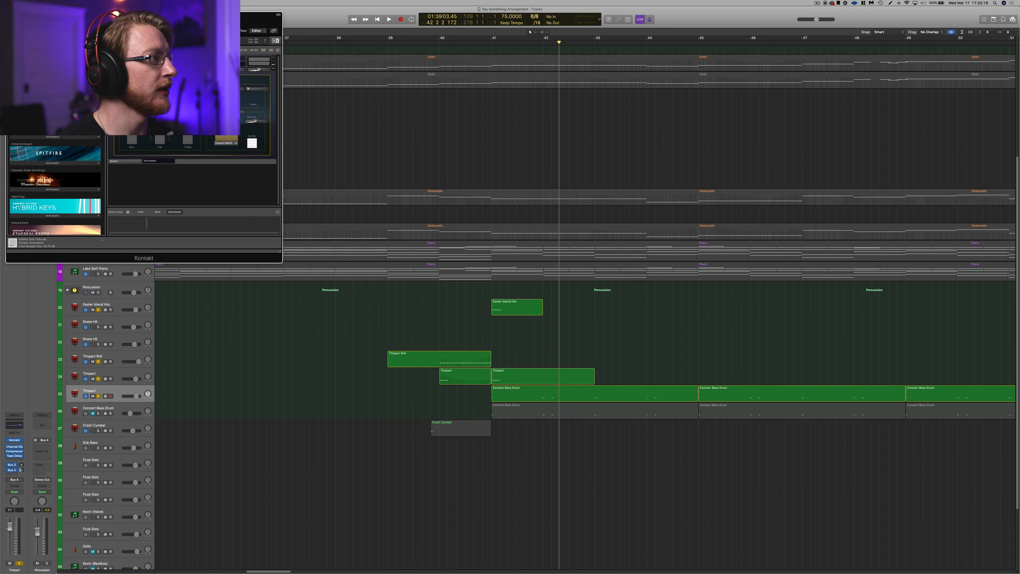
# Step: Audition the soloed percussion from bar 41 to bar 43, closing the Kontakt window during playback
pyautogui.click(492, 48)
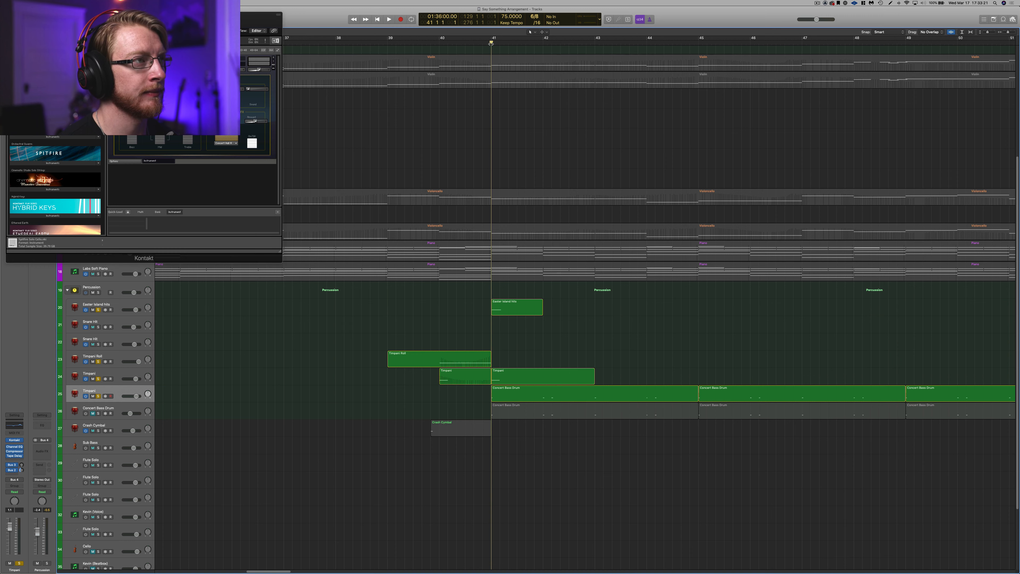
pyautogui.press('space')
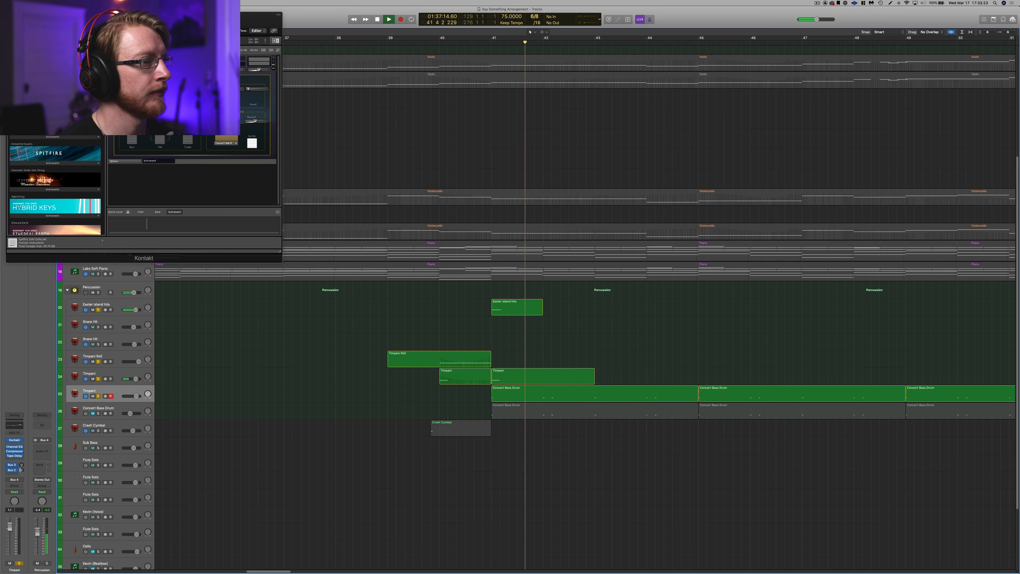
pyautogui.click(9, 15)
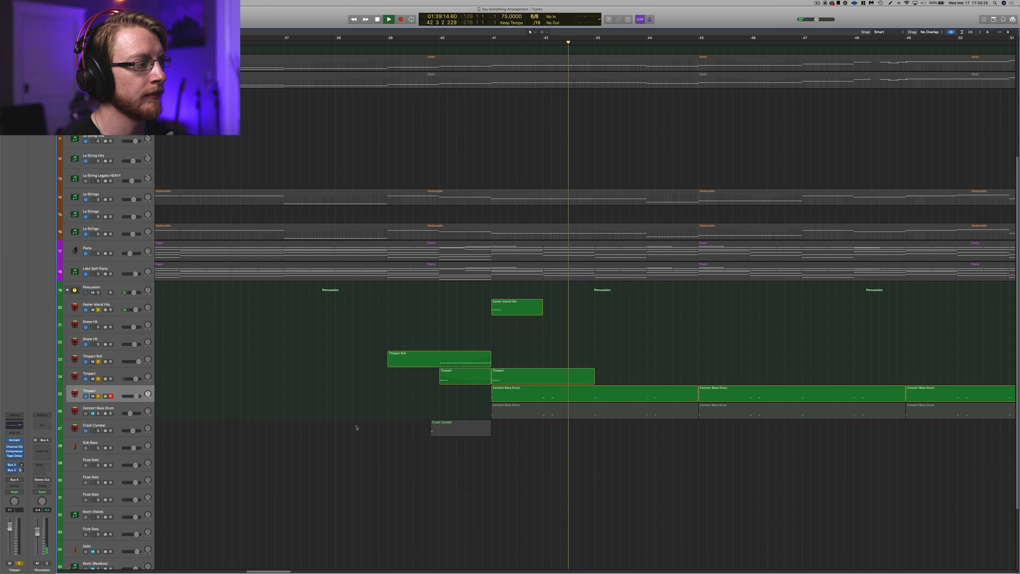
pyautogui.press('space')
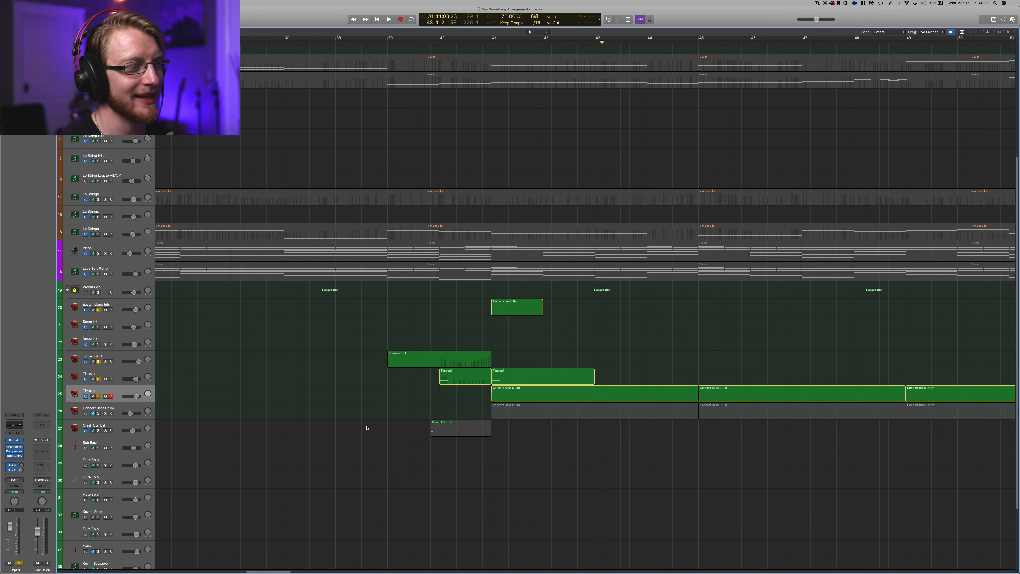
# Step: Unsolo Timpani track 25, then unmute, solo and turn on Concert Bass Drum track 26
pyautogui.click(98, 396)
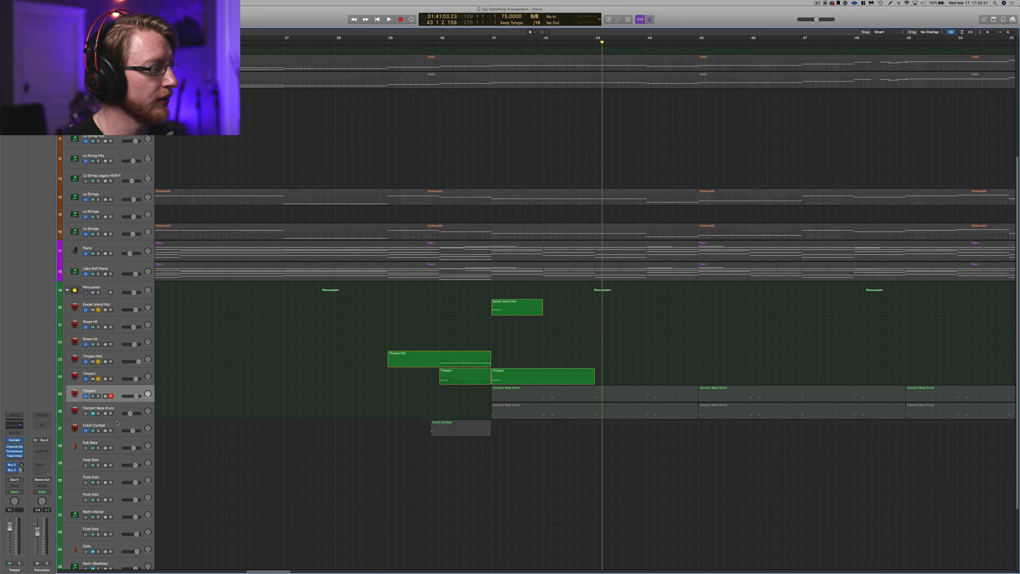
pyautogui.click(109, 412)
pyautogui.click(92, 414)
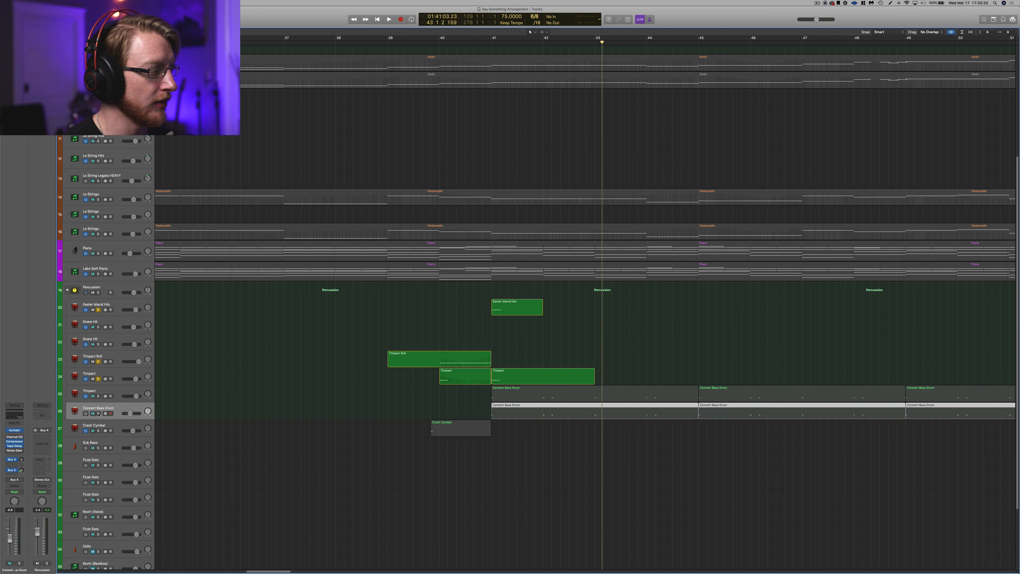
pyautogui.click(98, 413)
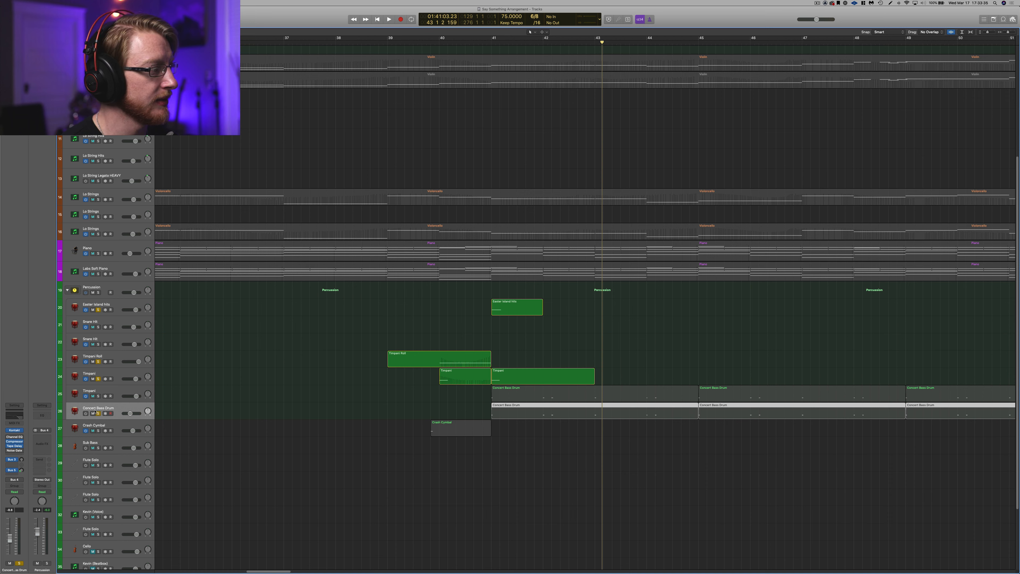
pyautogui.click(86, 413)
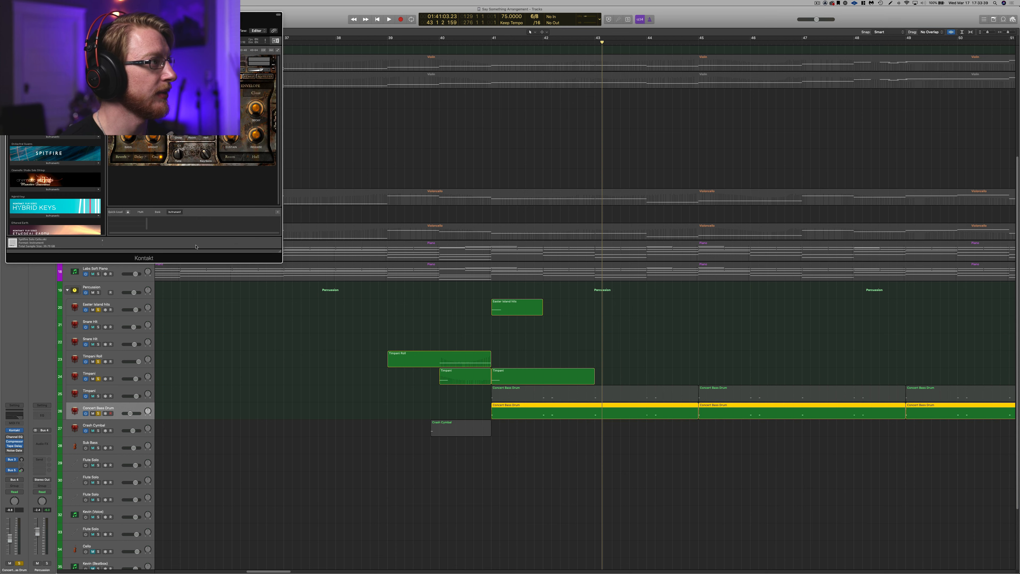
# Step: Examine the Concert Bass Drum's Kontakt instrument, then audition the soloed percussion from bar 41 to bar 43
pyautogui.moveTo(168, 15); pyautogui.dragTo(309, 214)
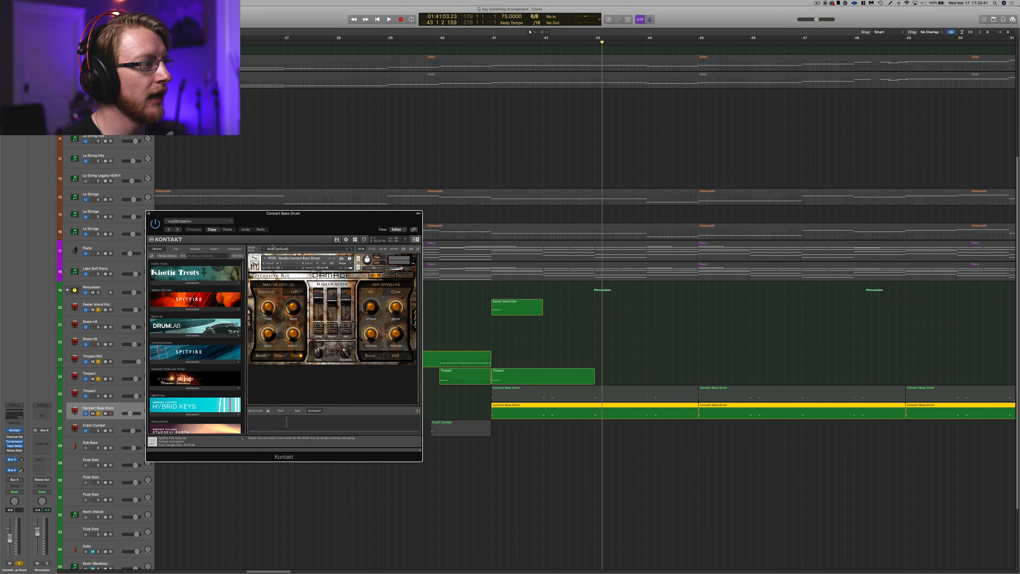
pyautogui.click(149, 214)
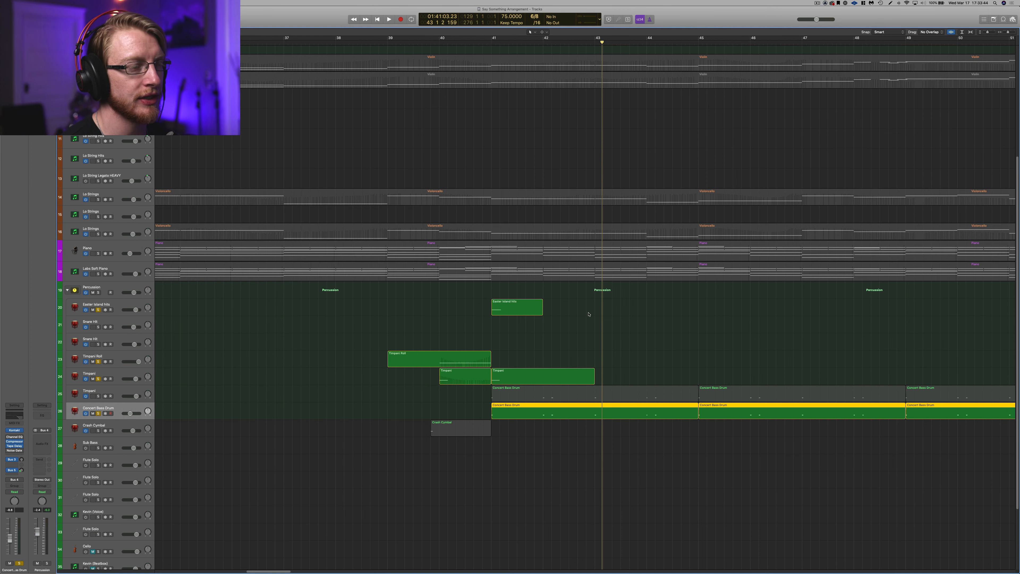
pyautogui.click(494, 44)
pyautogui.press('space')
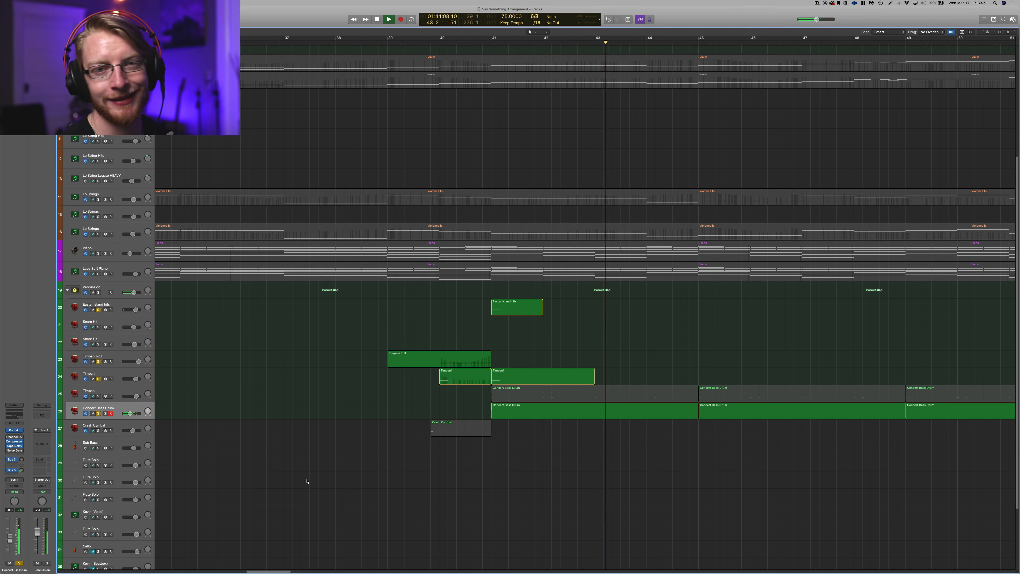
pyautogui.press('space')
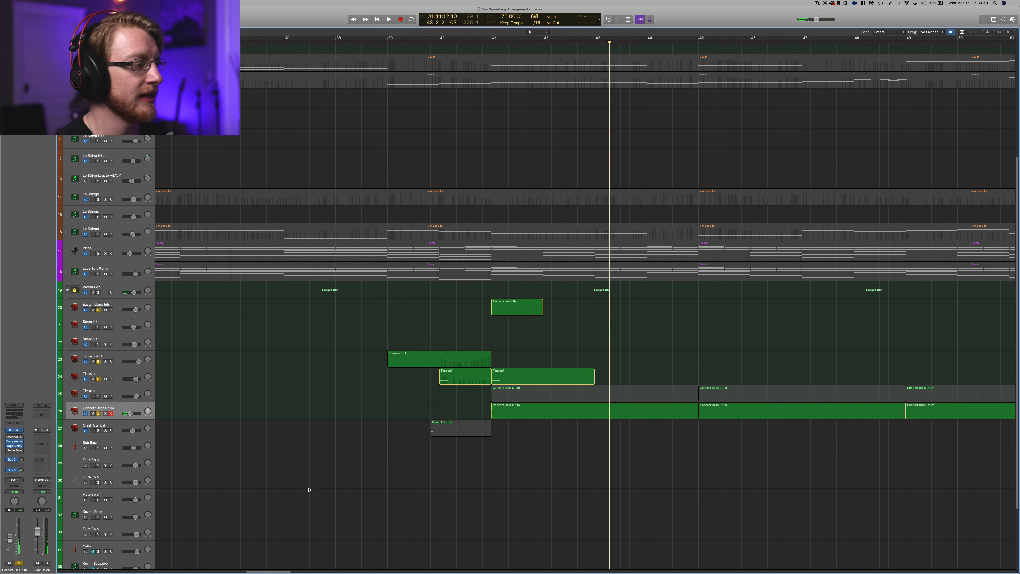
# Step: Unsolo Concert Bass Drum and solo Timpani track 25 in its place, leaving no region selected
pyautogui.click(98, 413)
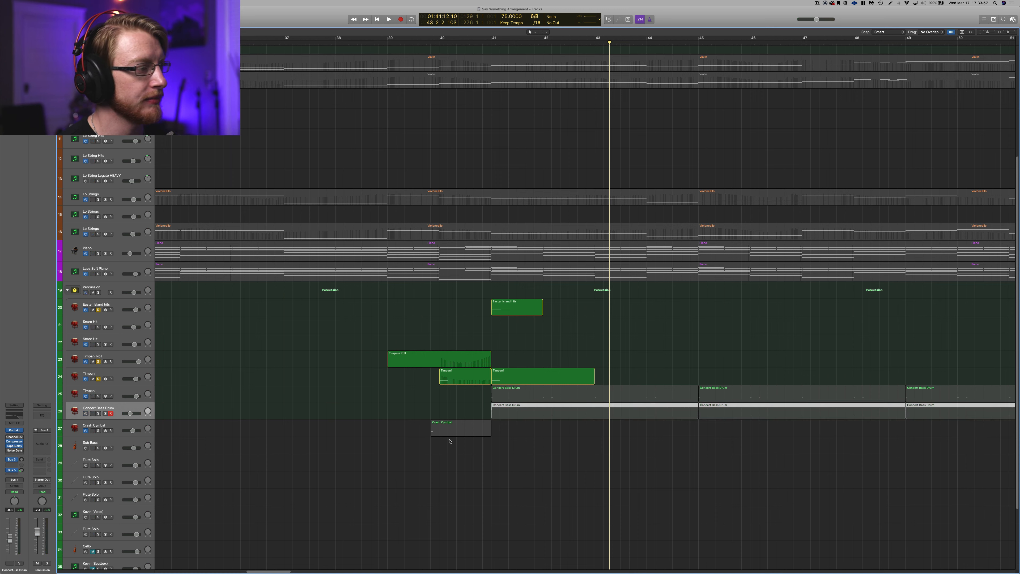
pyautogui.click(514, 396)
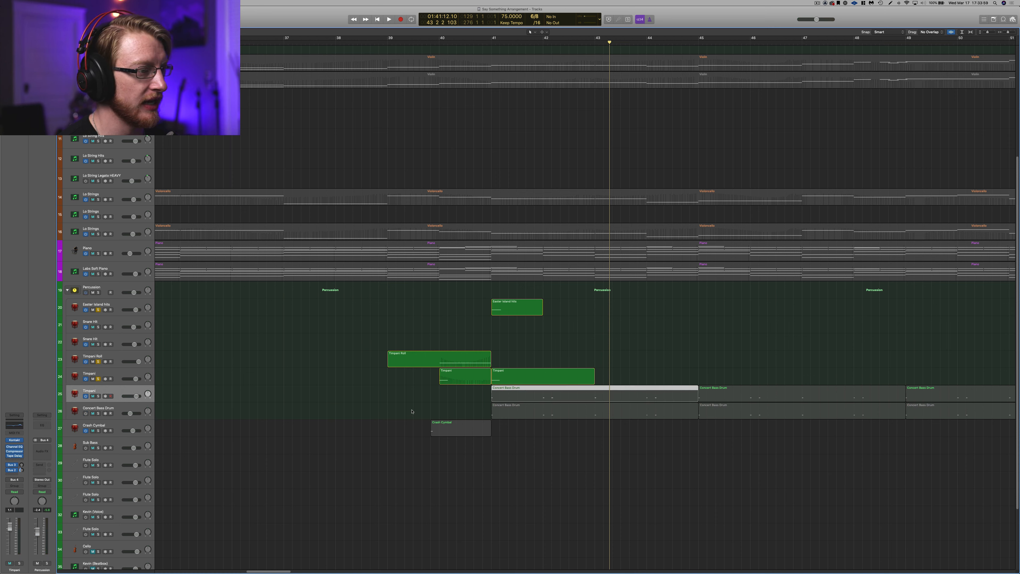
pyautogui.click(412, 411)
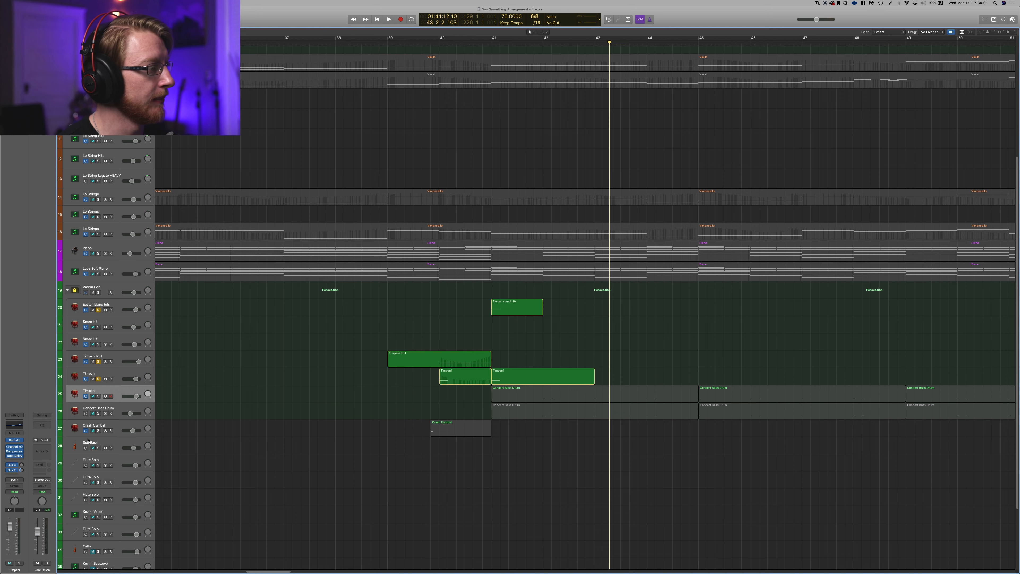
pyautogui.scroll(-5, 567, 381)
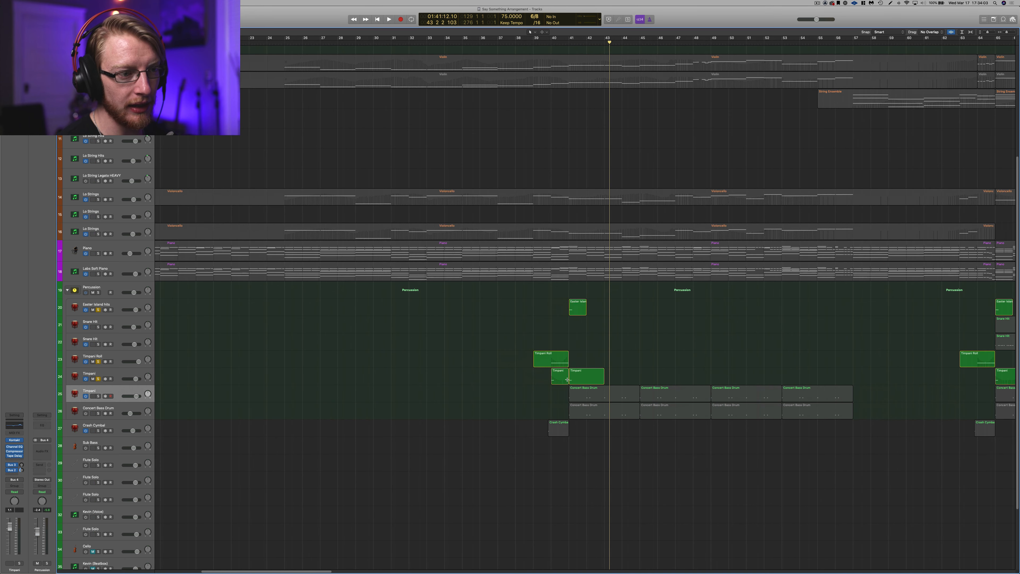
pyautogui.click(97, 396)
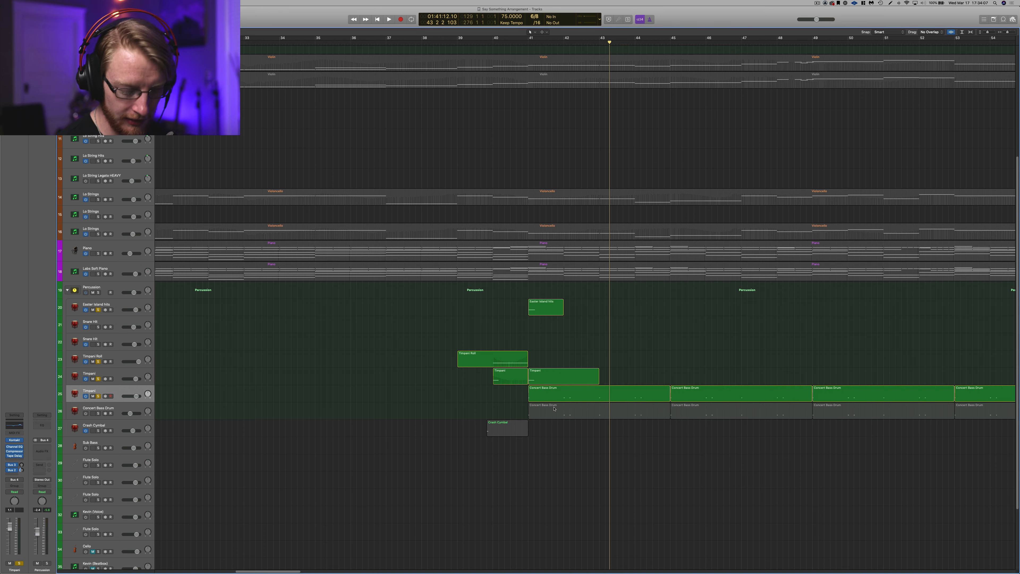
pyautogui.scroll(-5, 554, 409)
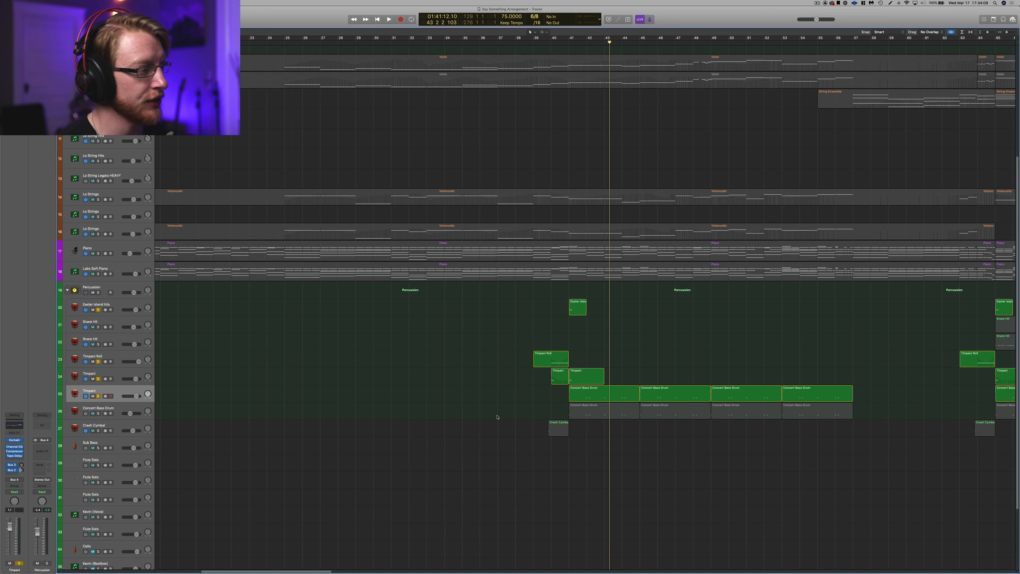
# Step: Solo Crash Cymbal track 27 as well and audition the soloed percussion from bar 39 to bar 42
pyautogui.click(98, 431)
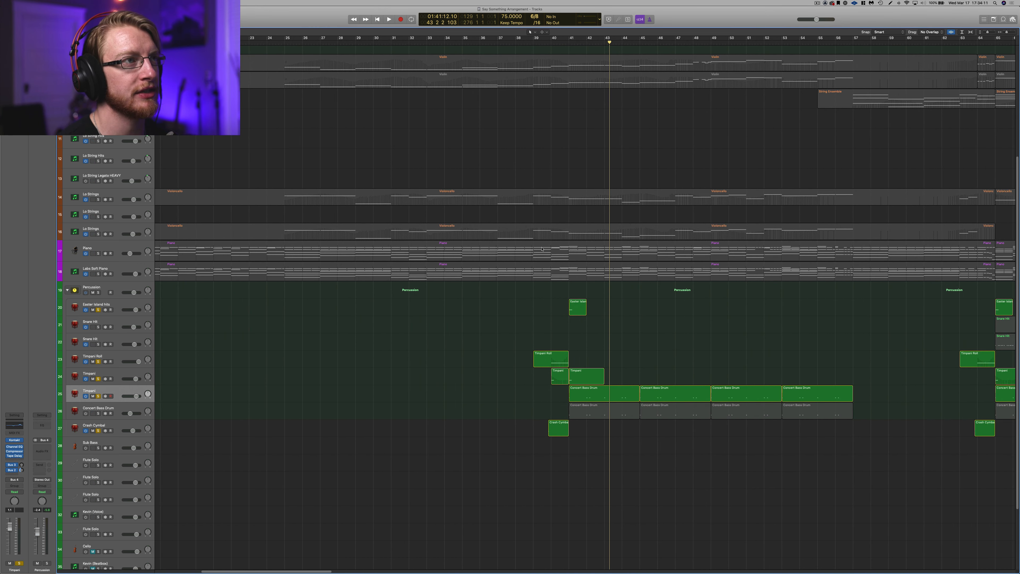
pyautogui.click(542, 43)
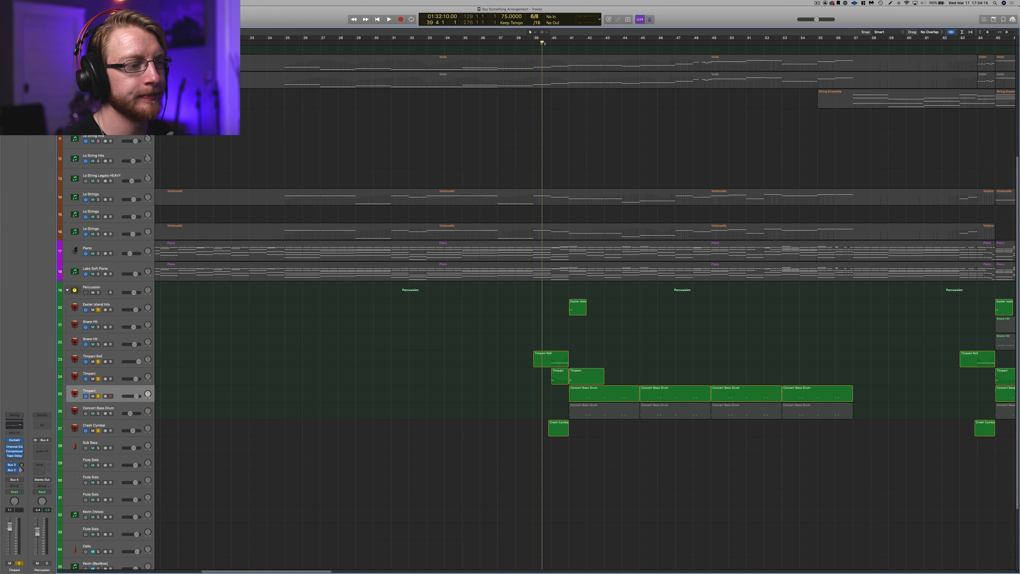
pyautogui.press('space')
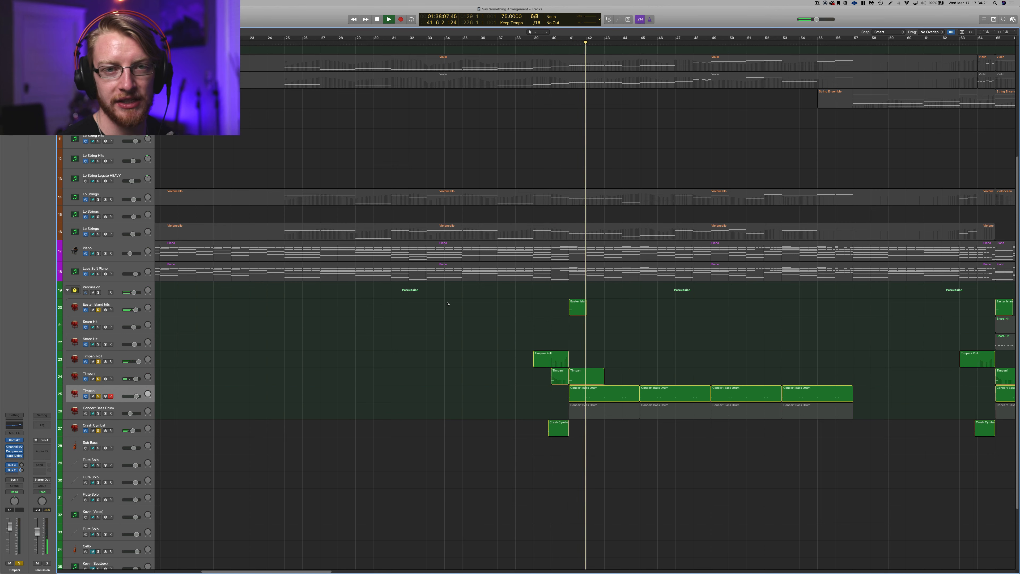
pyautogui.press('space')
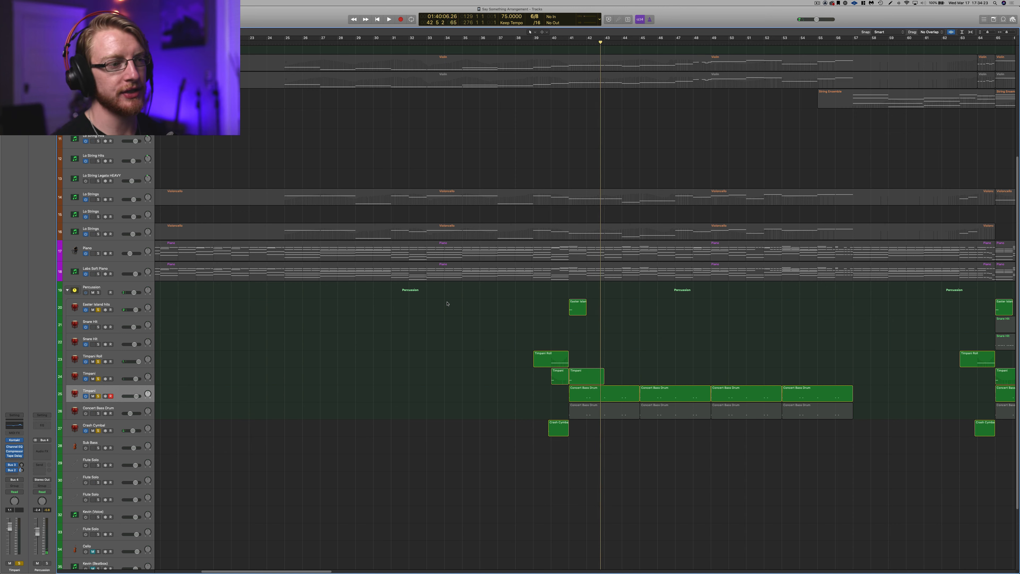
# Step: Unsolo all the percussion tracks, from Easter Island Hits track 20 down to Crash Cymbal track 27
pyautogui.click(99, 431)
pyautogui.click(98, 396)
pyautogui.click(98, 362)
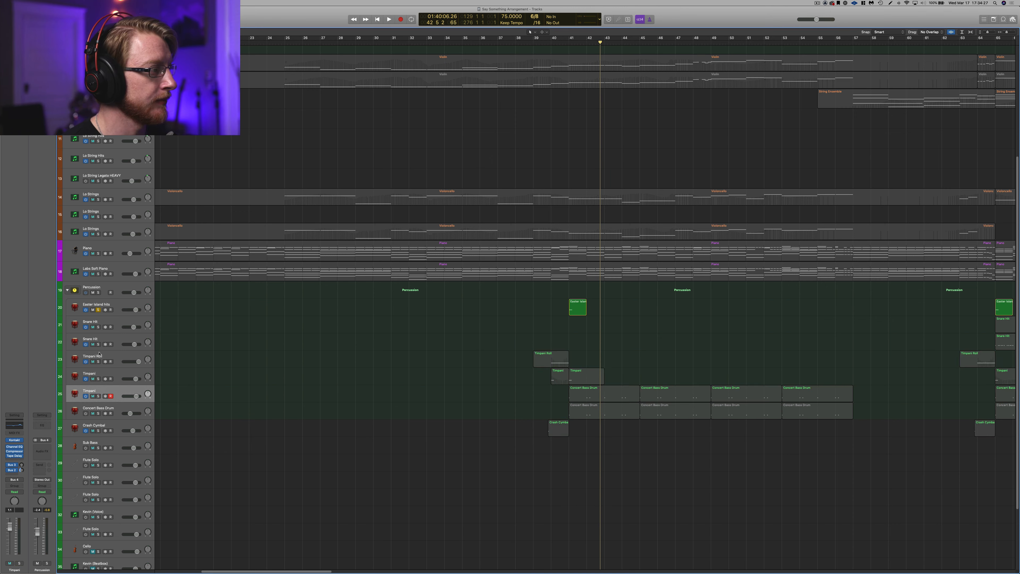
pyautogui.click(99, 309)
# Step: Audition the full arrangement of strings, piano and percussion from bar 37 to bar 42
pyautogui.click(499, 41)
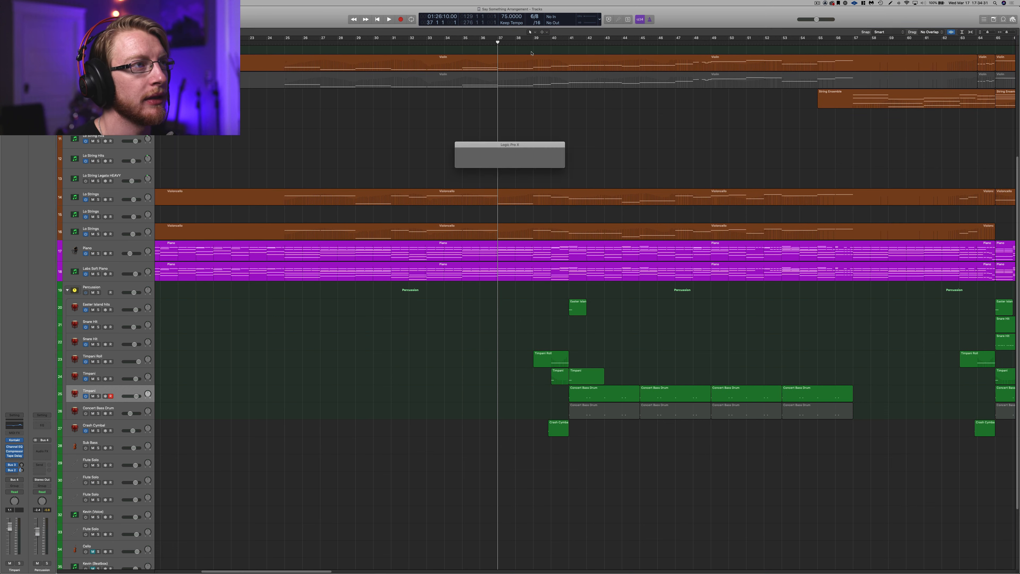
pyautogui.press('space')
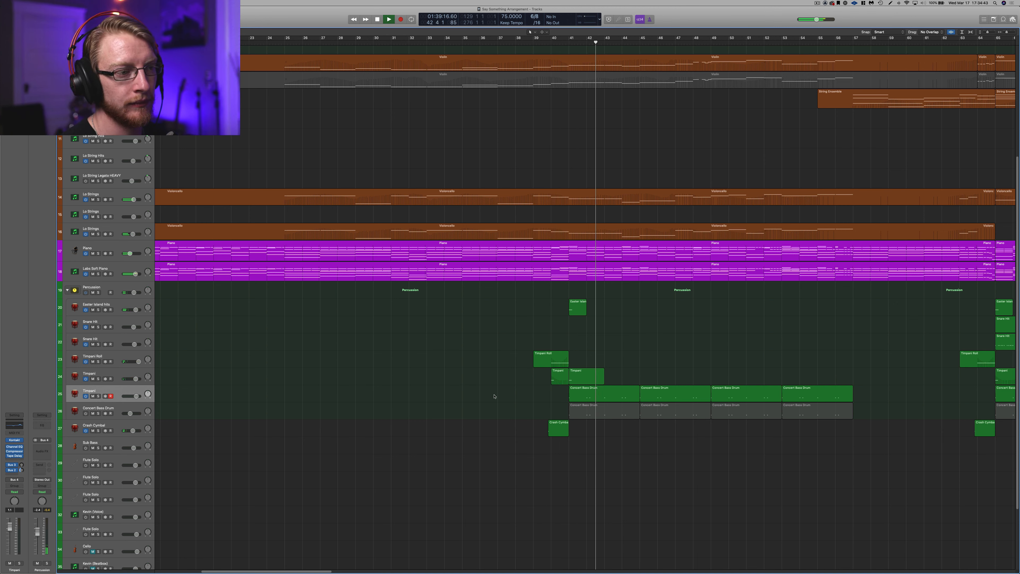
pyautogui.press('space')
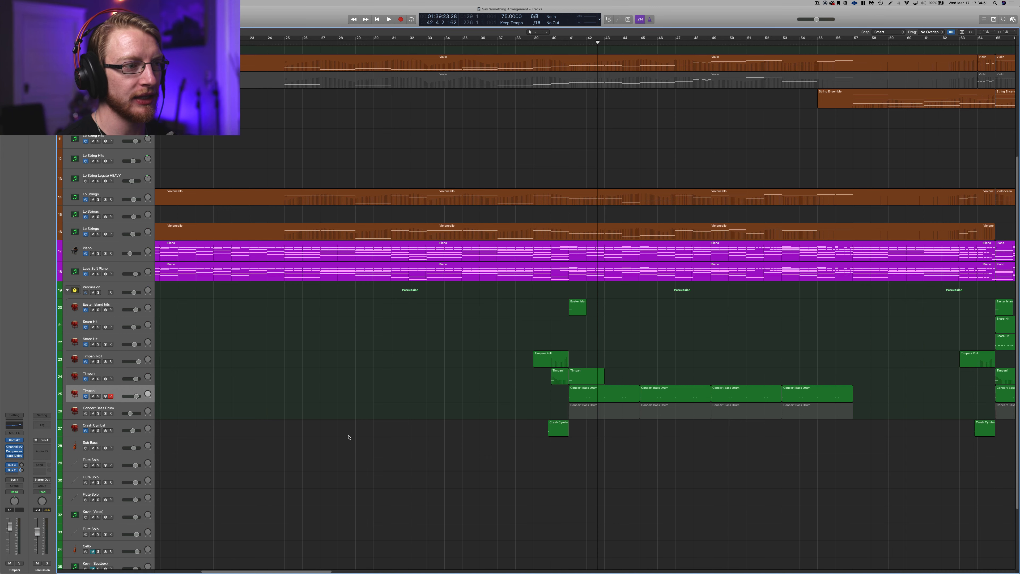
# Step: Audition the full arrangement from the end of bar 63 to bar 70, ahead of the Soft Section marker
pyautogui.hscroll(10, 365, 433)
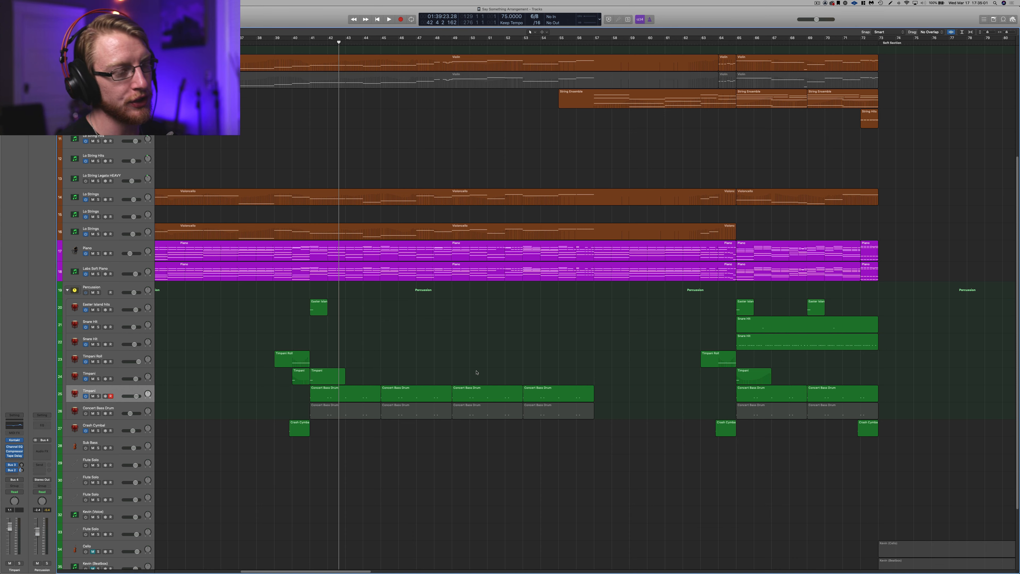
pyautogui.press('super+Left')
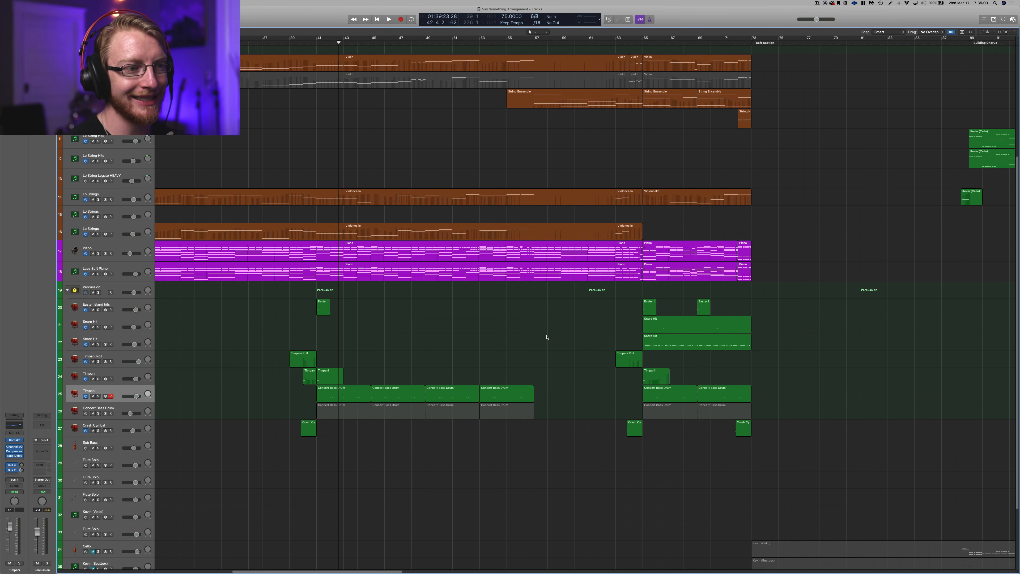
pyautogui.hscroll(10, 546, 337)
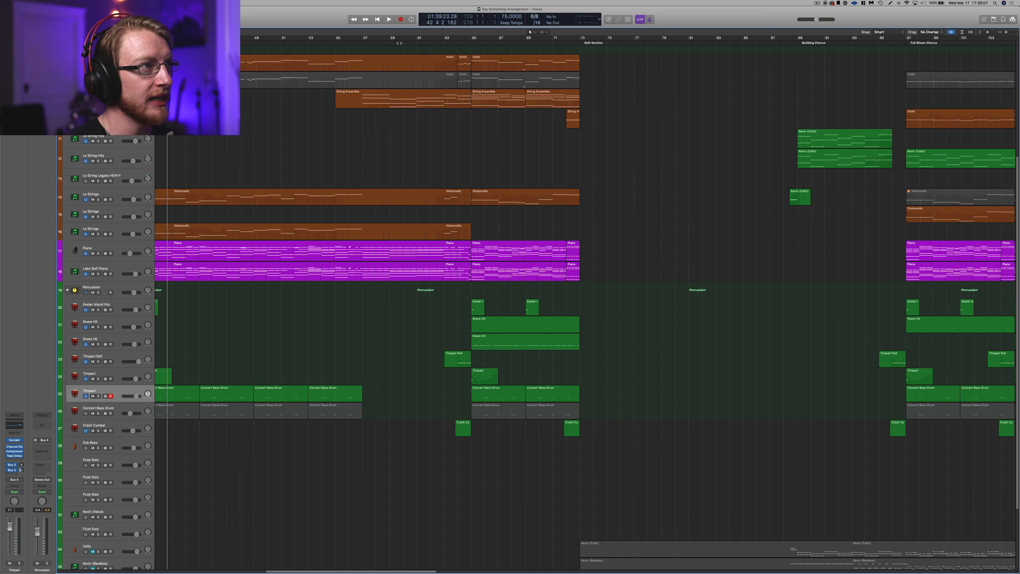
pyautogui.click(454, 43)
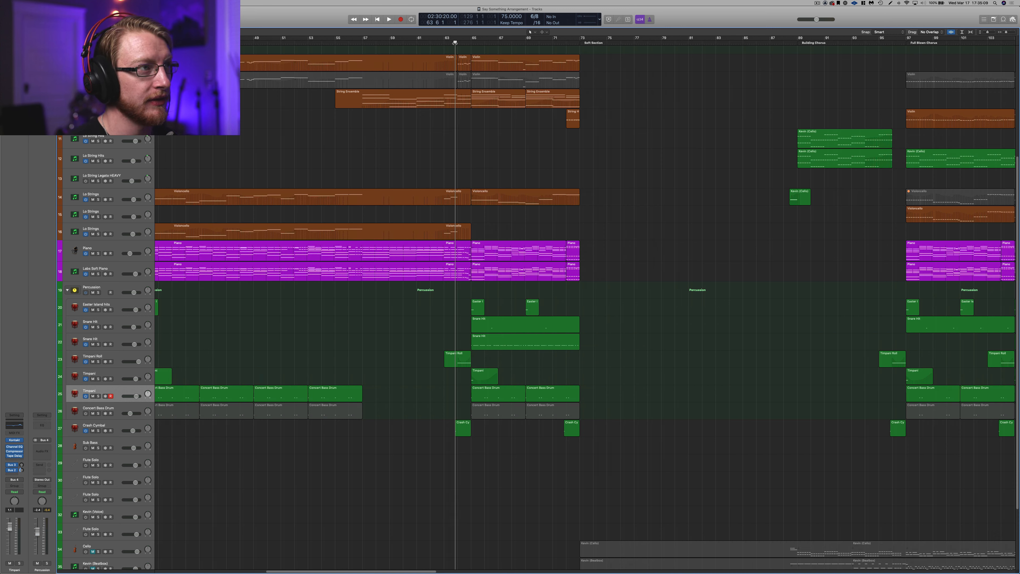
pyautogui.press('space')
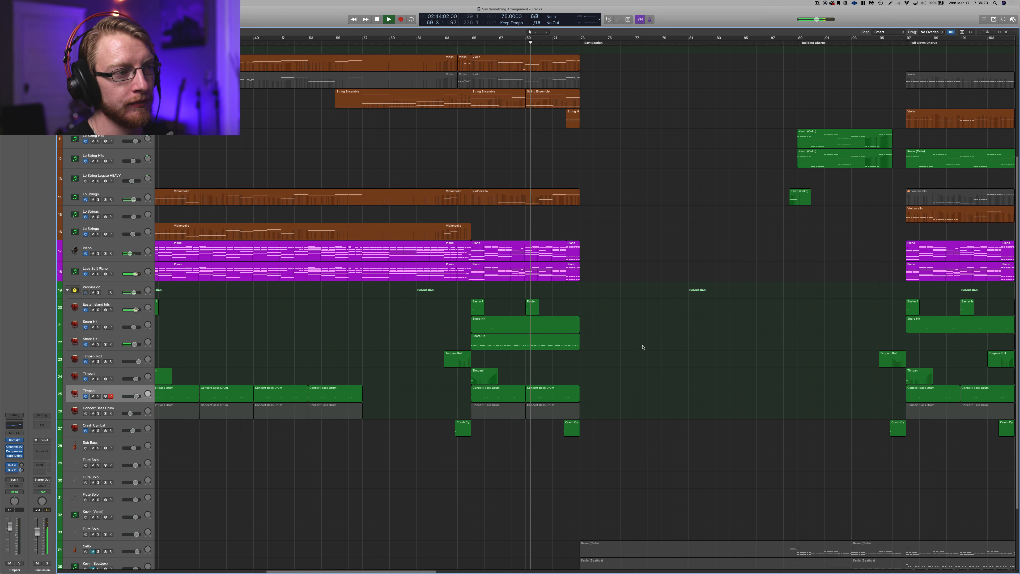
pyautogui.press('space')
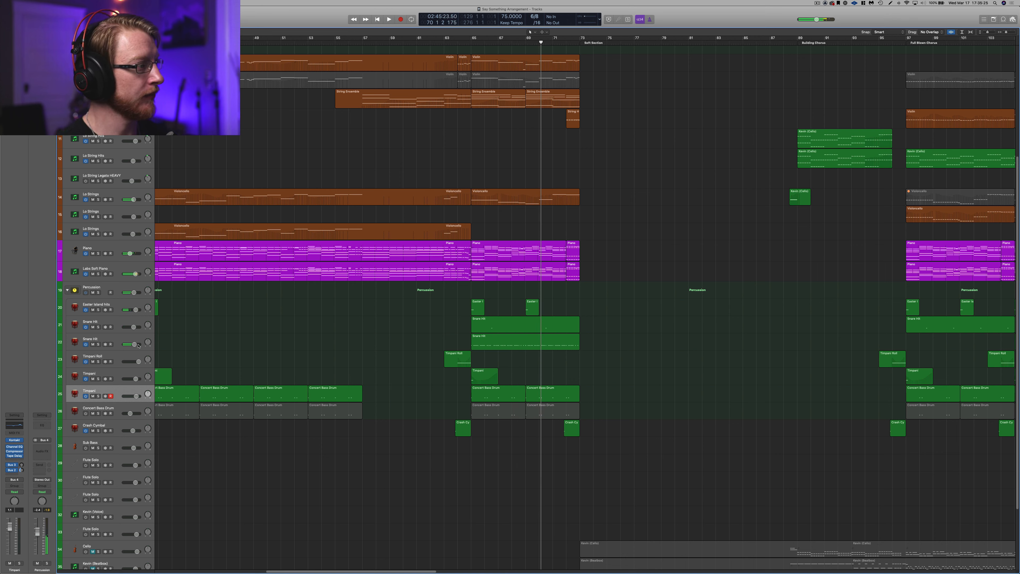
# Step: Solo percussion tracks 20 to 27 and audition them from shortly before bar 65 to bar 69
pyautogui.moveTo(98, 311); pyautogui.dragTo(97, 432)
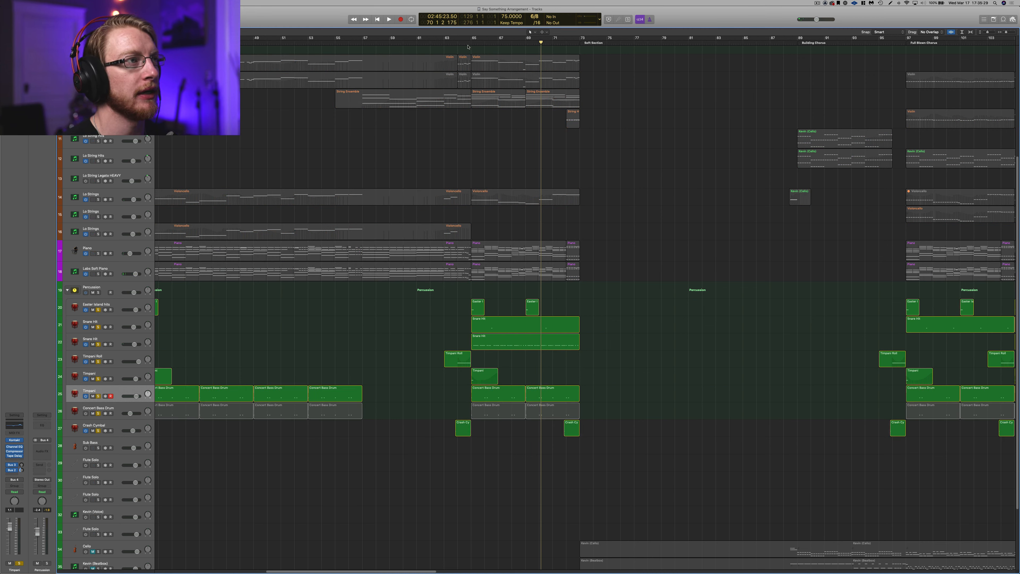
pyautogui.click(458, 38)
pyautogui.press('space')
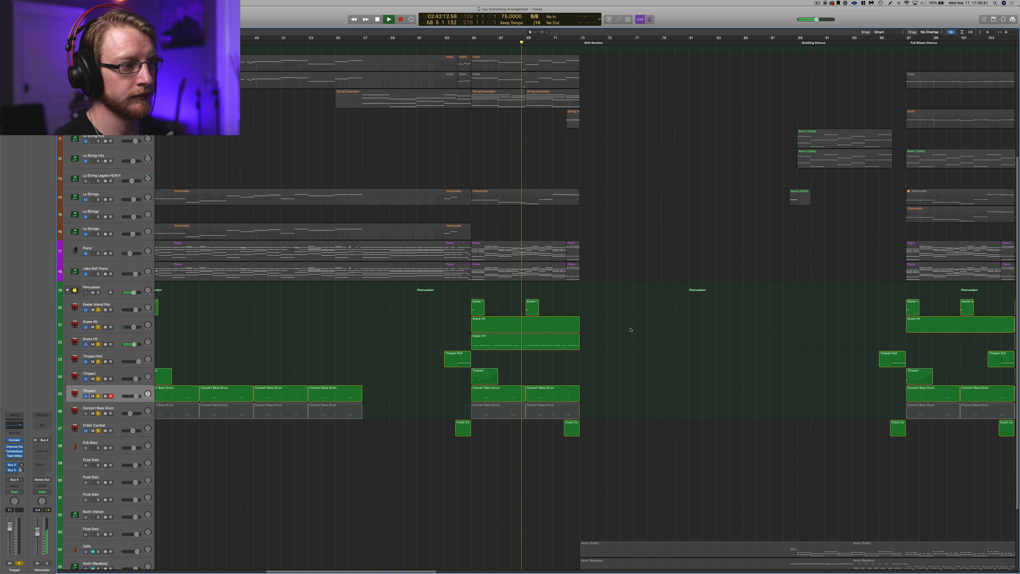
pyautogui.press('space')
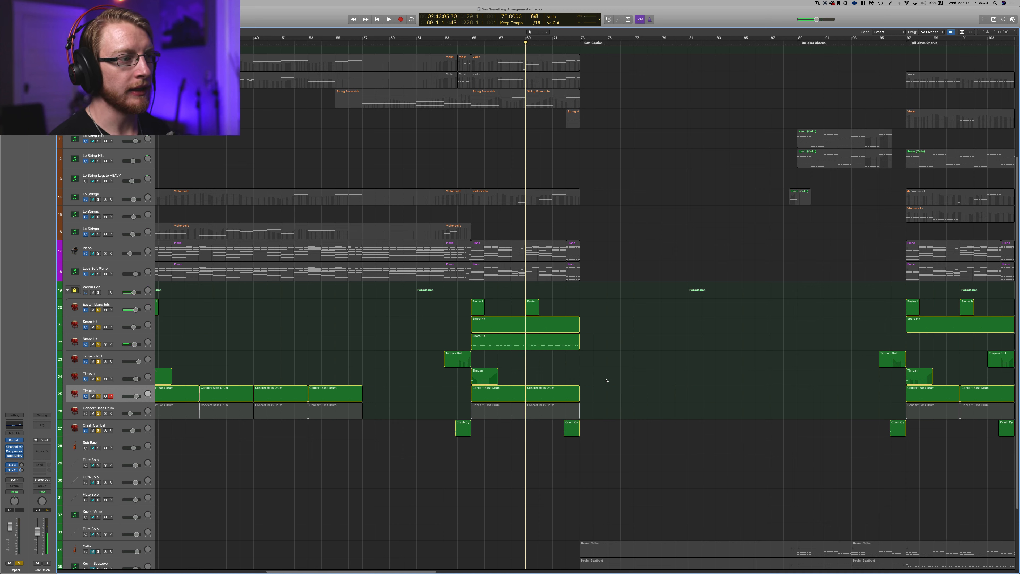
# Step: Unsolo and mute Timpani track 25, leaving no region selected
pyautogui.moveTo(593, 374); pyautogui.dragTo(506, 392)
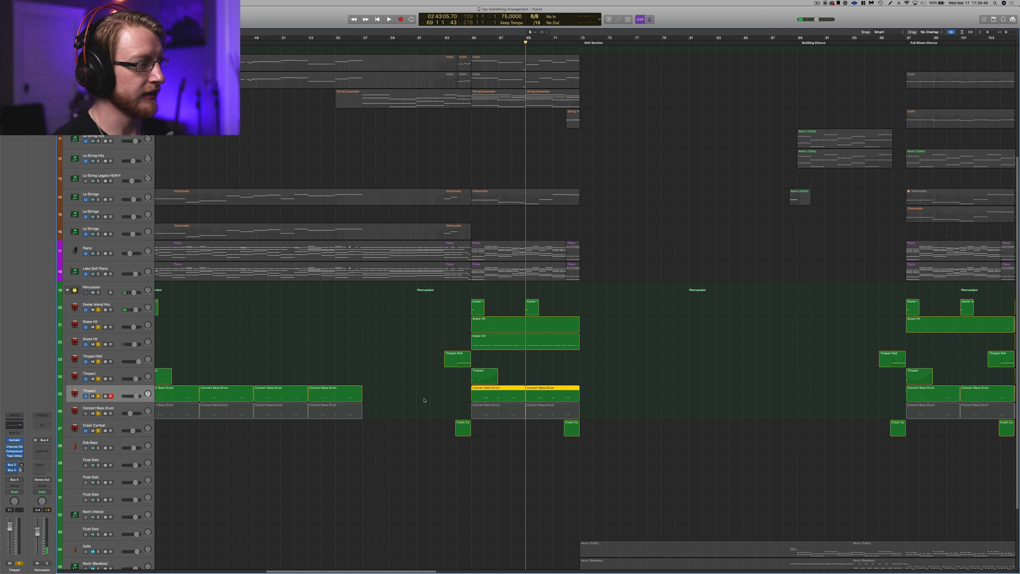
pyautogui.click(98, 396)
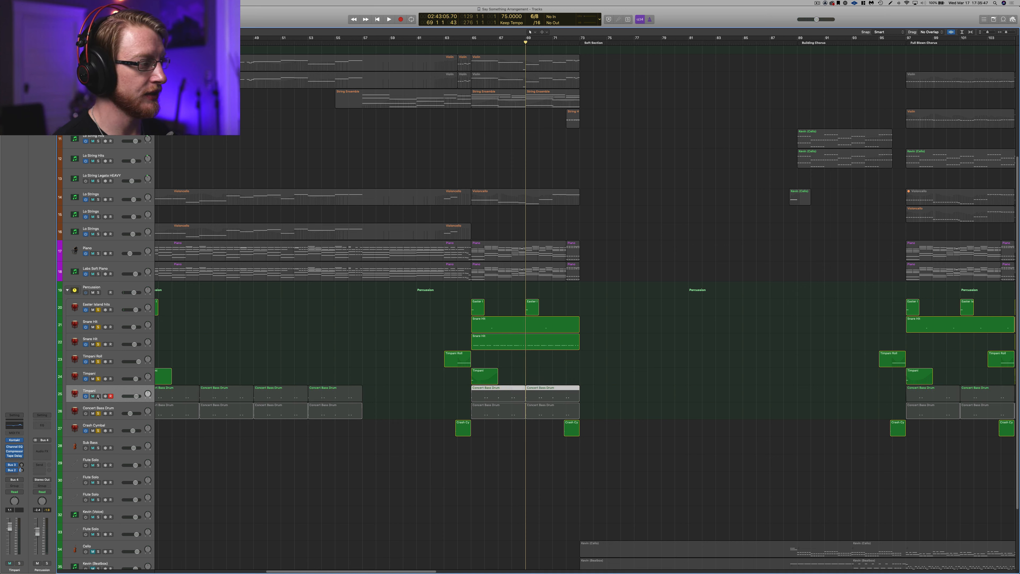
pyautogui.click(92, 396)
pyautogui.click(686, 392)
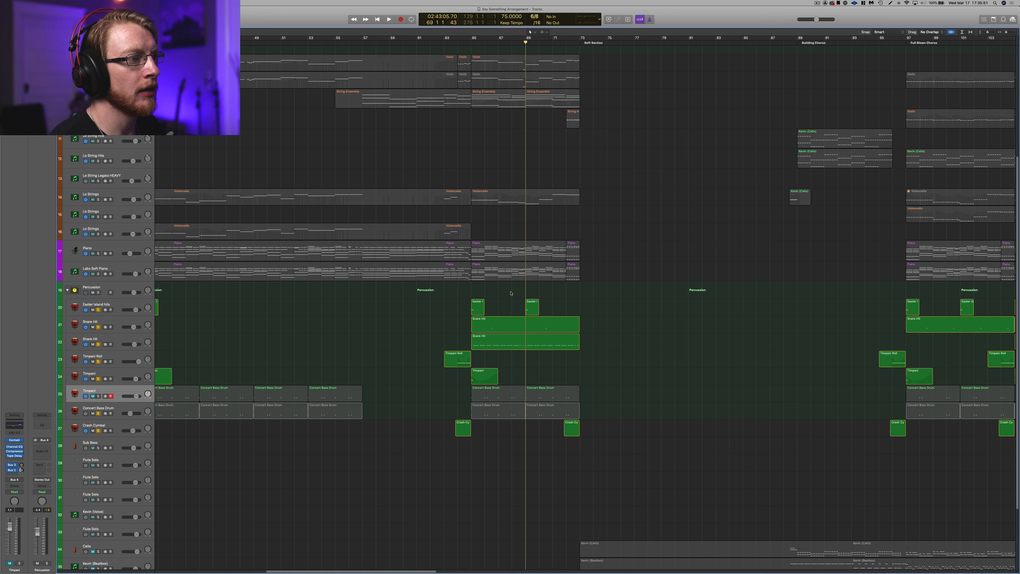
# Step: Select the Snare Hit region on track 22 and open its Kontakt instrument in full view to examine the patch
pyautogui.moveTo(593, 344); pyautogui.dragTo(569, 327)
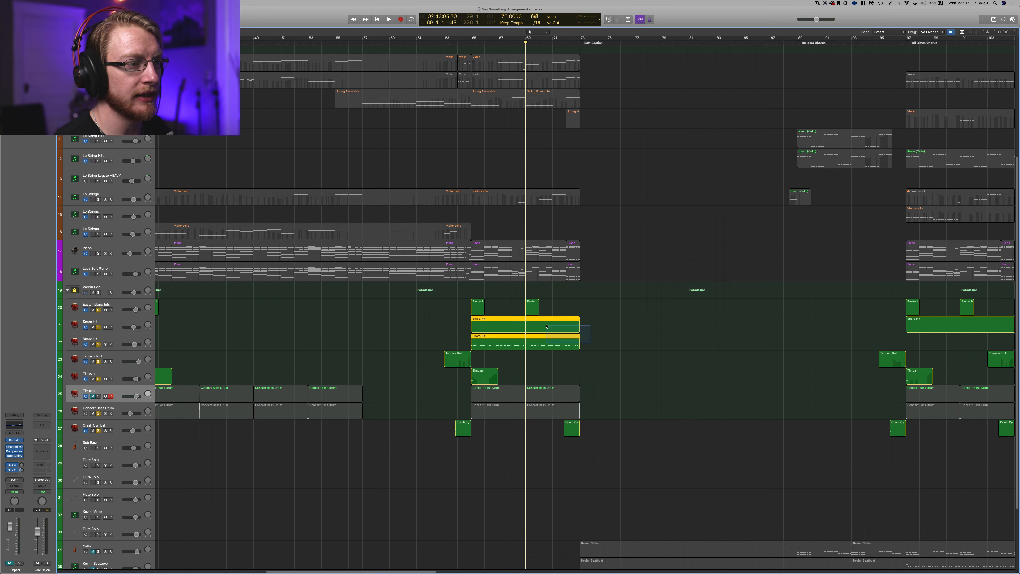
pyautogui.click(591, 331)
pyautogui.click(507, 342)
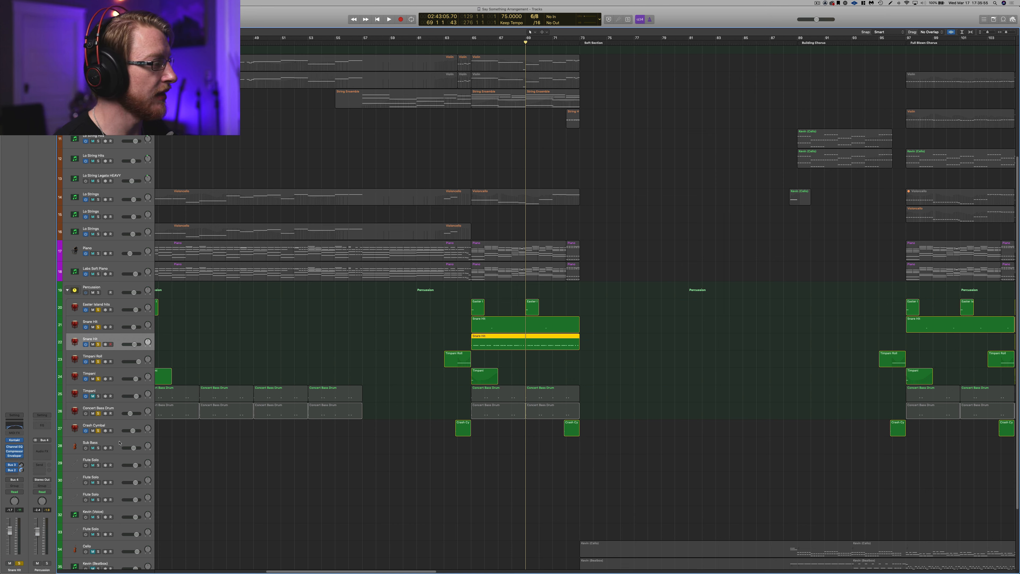
pyautogui.click(14, 441)
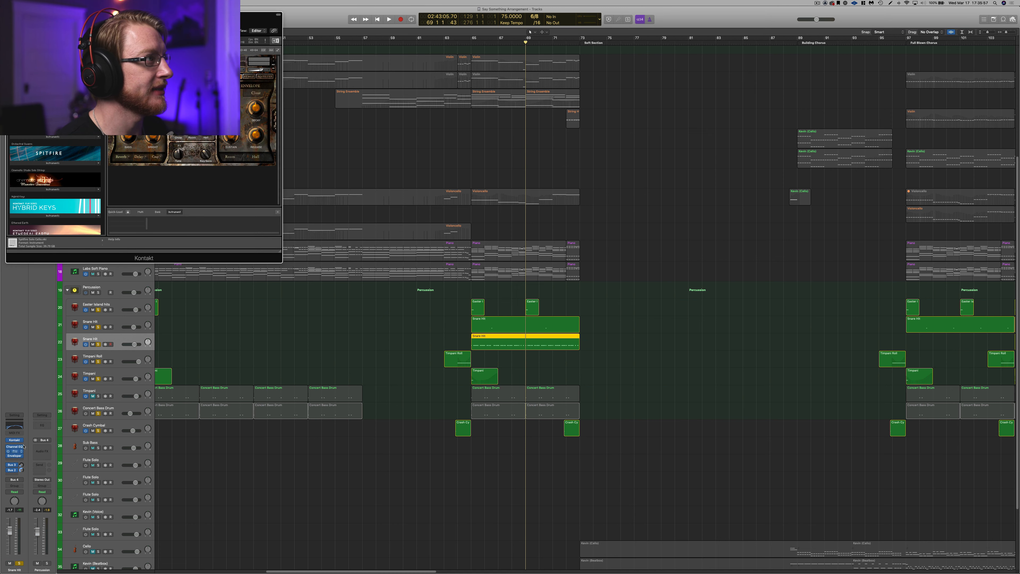
pyautogui.moveTo(149, 26); pyautogui.dragTo(310, 142)
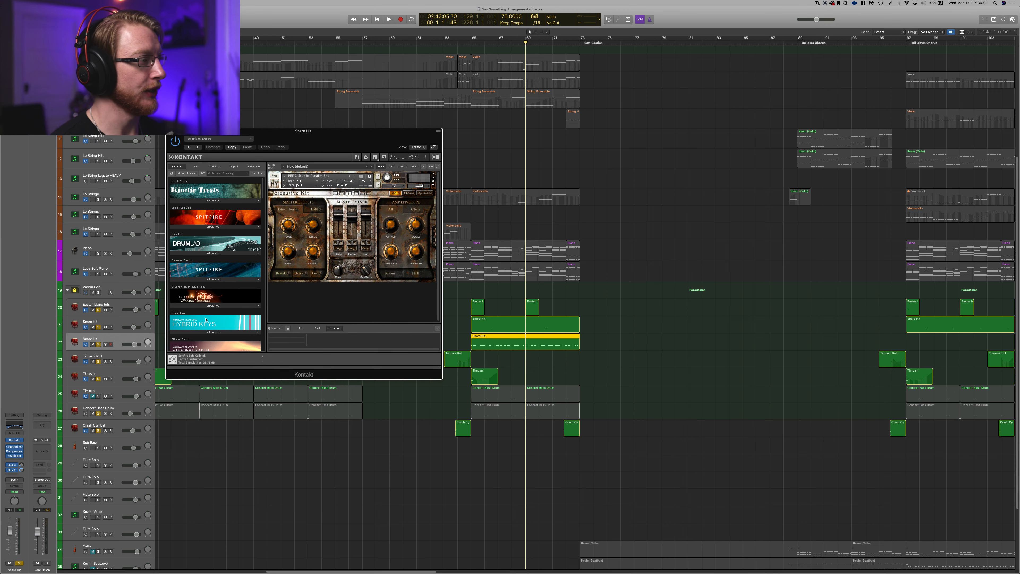
# Step: Leave only Snare Hit track 22 soloed and audition it from bar 65 to bar 69, opening its Piano Roll during playback
pyautogui.click(98, 327)
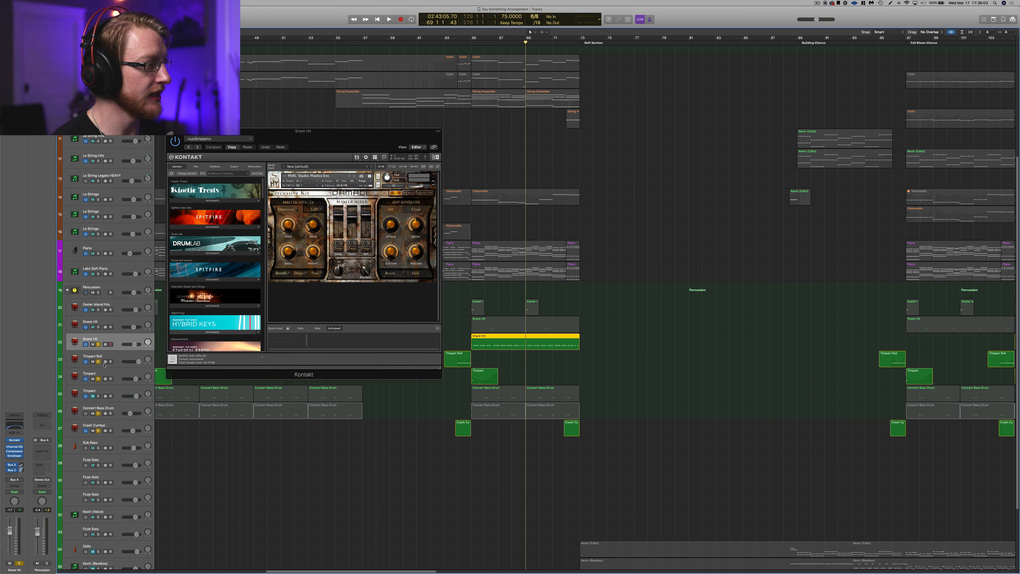
pyautogui.moveTo(99, 362); pyautogui.dragTo(99, 432)
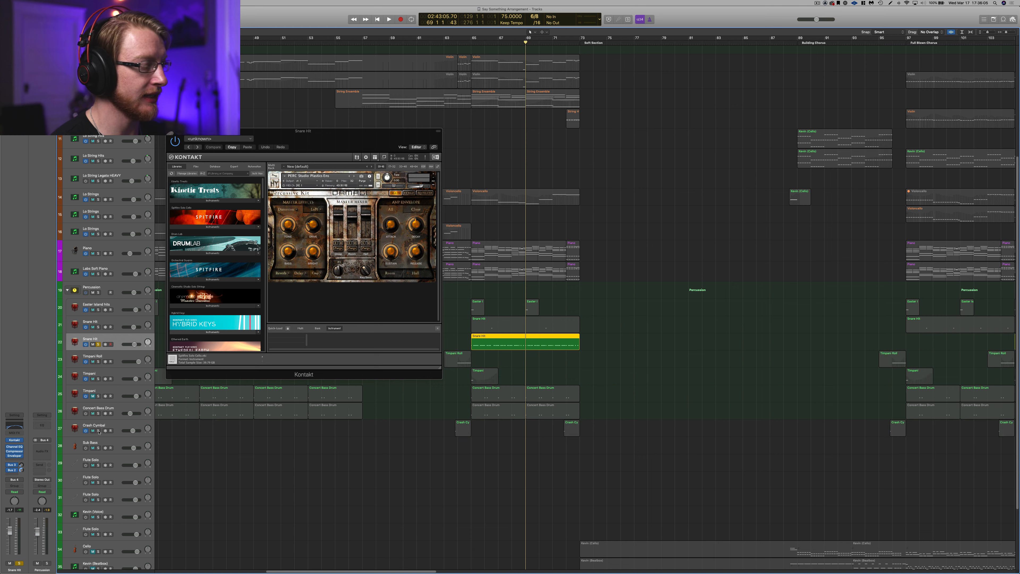
pyautogui.click(472, 43)
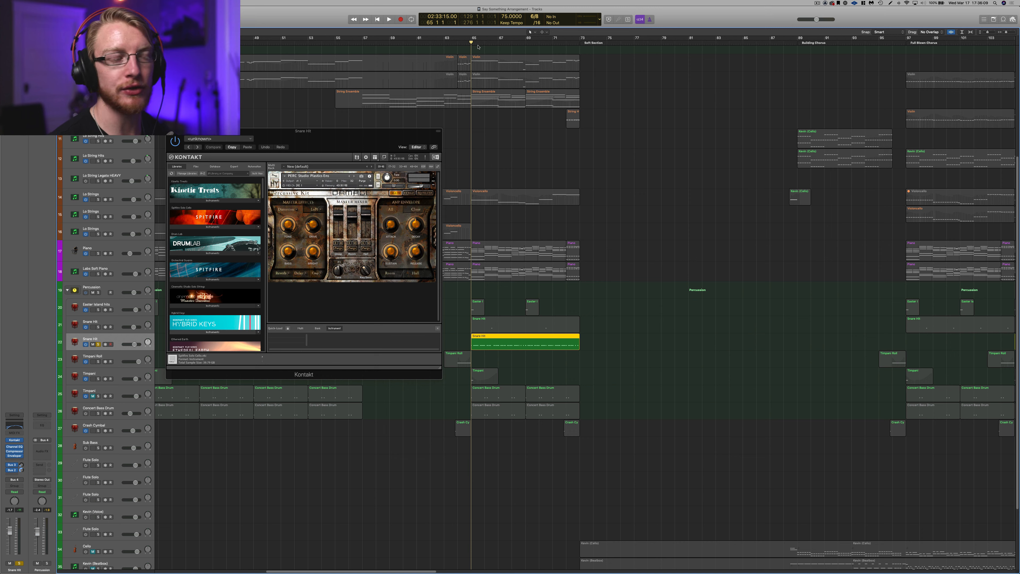
pyautogui.press('space')
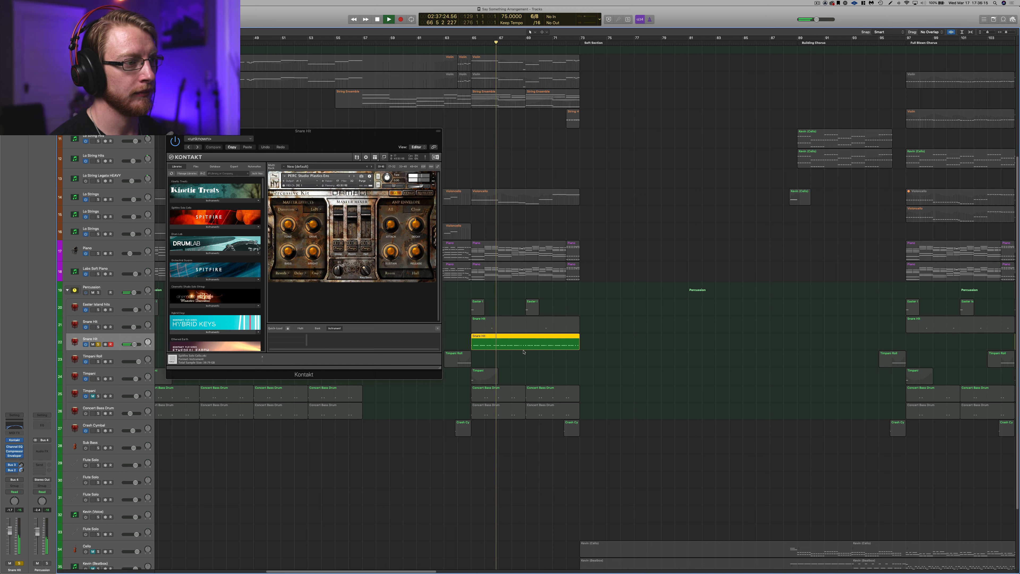
pyautogui.press('p')
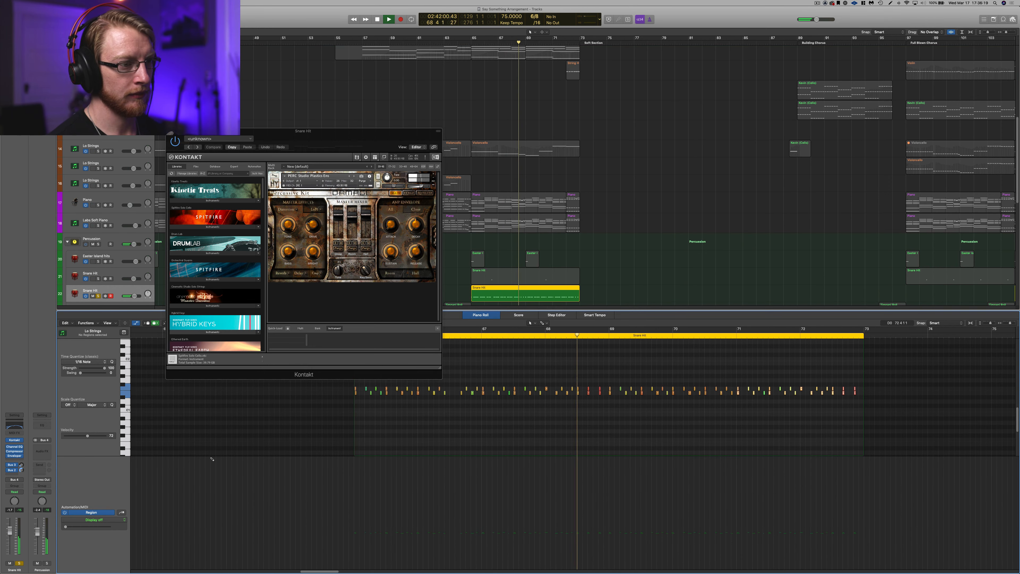
pyautogui.press('space')
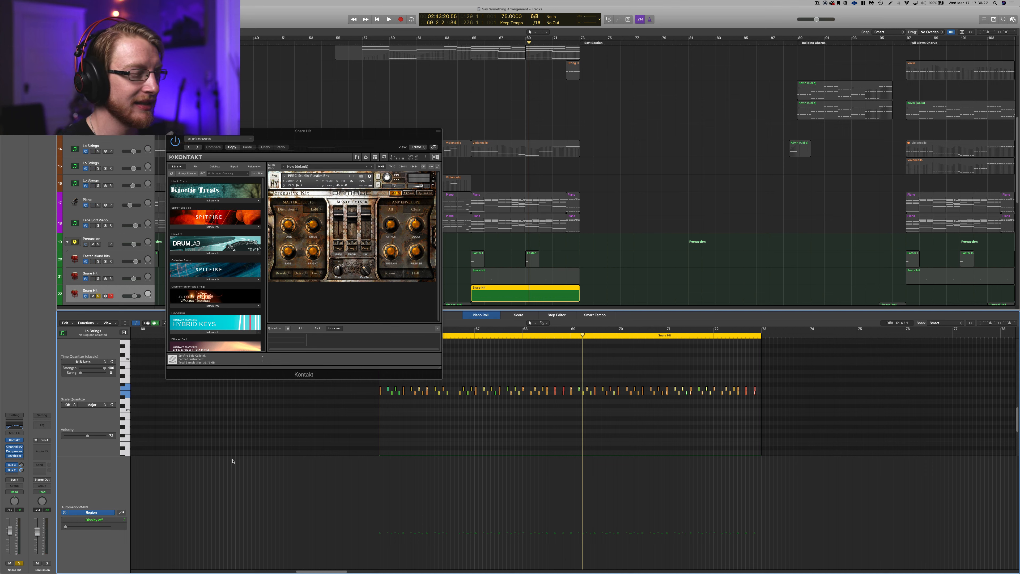
pyautogui.click(602, 336)
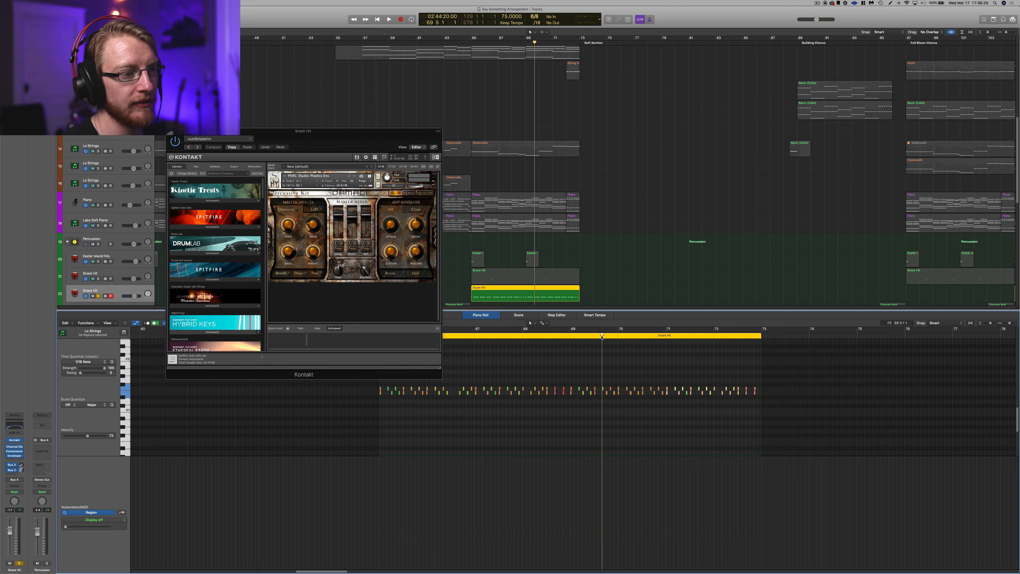
pyautogui.moveTo(596, 337); pyautogui.dragTo(574, 339)
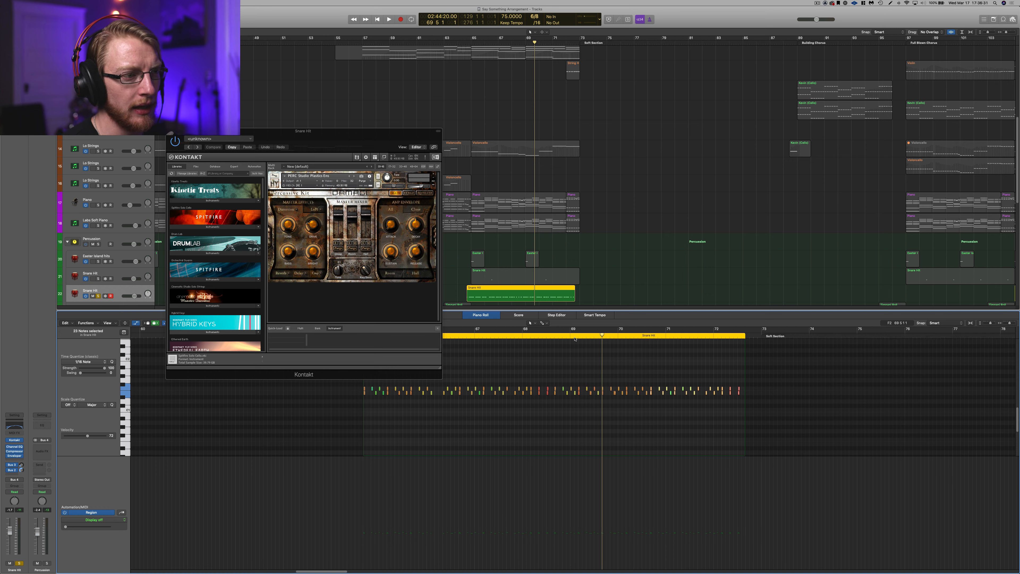
pyautogui.press('super+z')
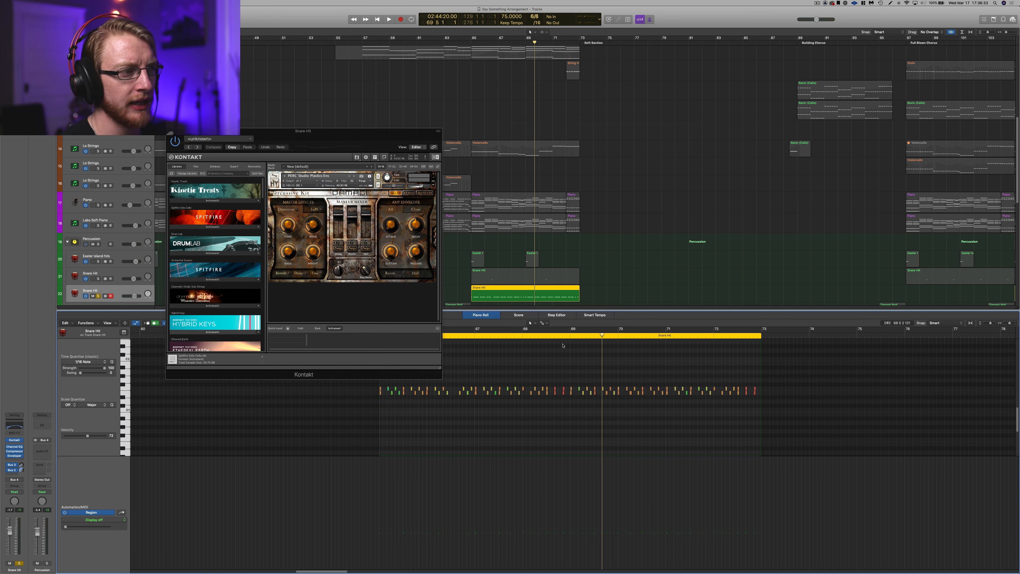
# Step: Move the track 22 Kontakt window clear of the notes and examine the kit's EQ and filter page, returning to its main page
pyautogui.moveTo(336, 142); pyautogui.dragTo(299, 152)
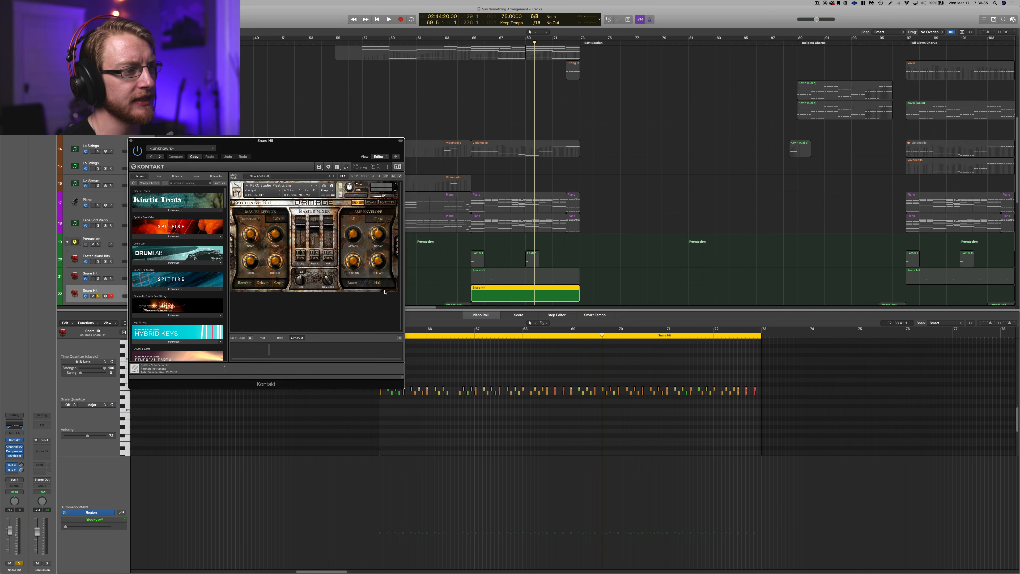
pyautogui.click(476, 344)
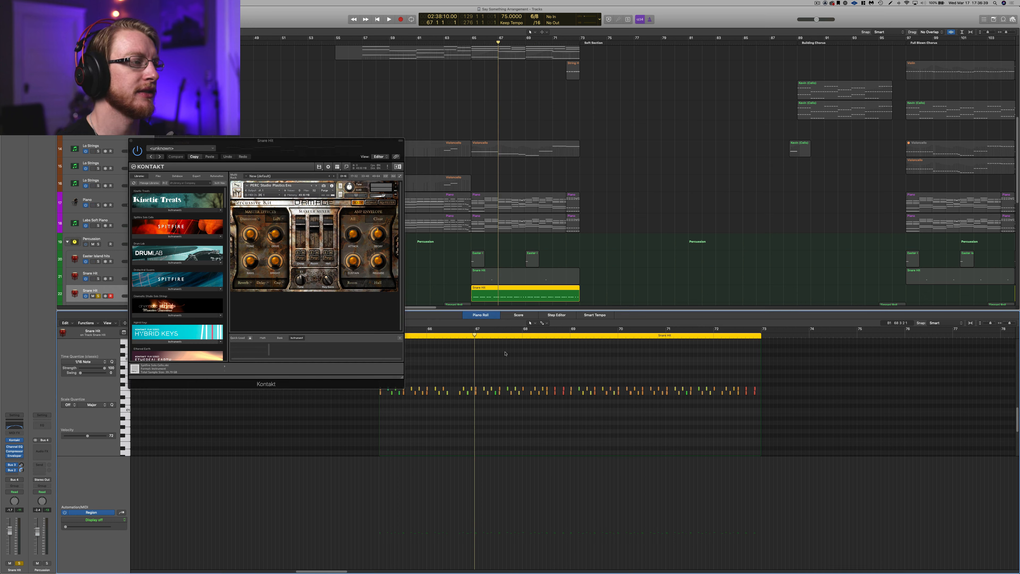
pyautogui.moveTo(313, 153); pyautogui.dragTo(265, 149)
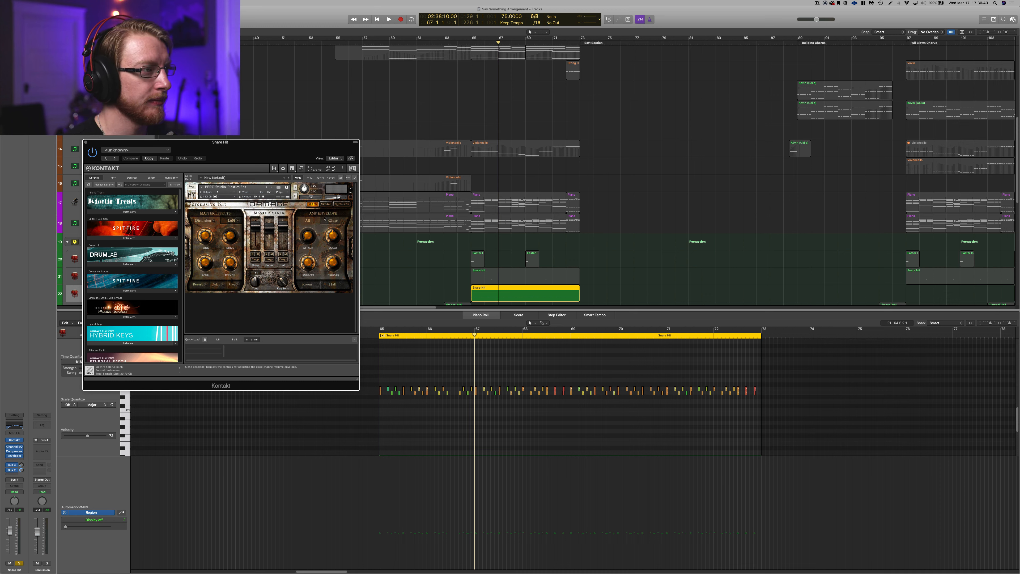
pyautogui.click(342, 204)
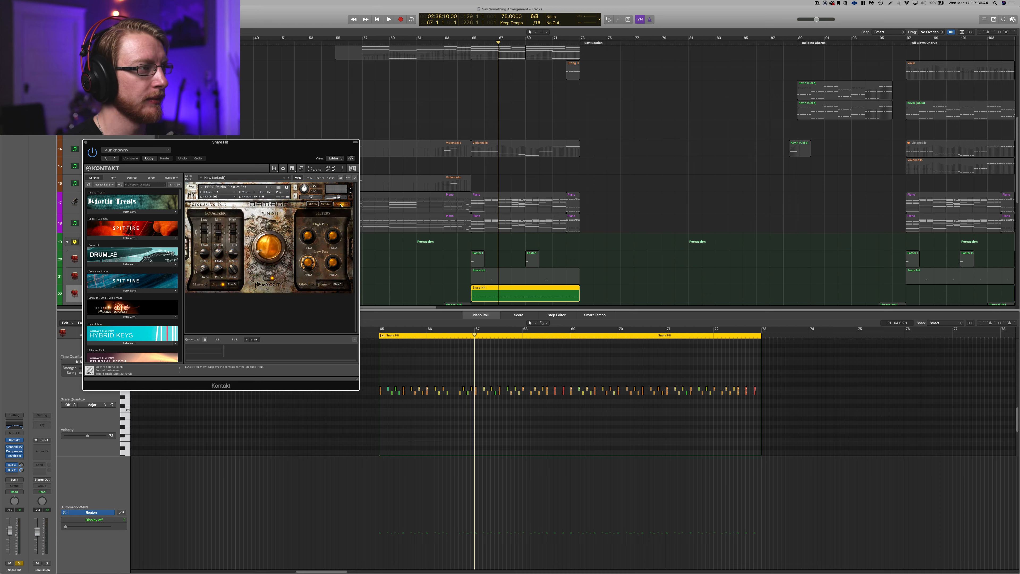
pyautogui.click(312, 204)
pyautogui.click(412, 363)
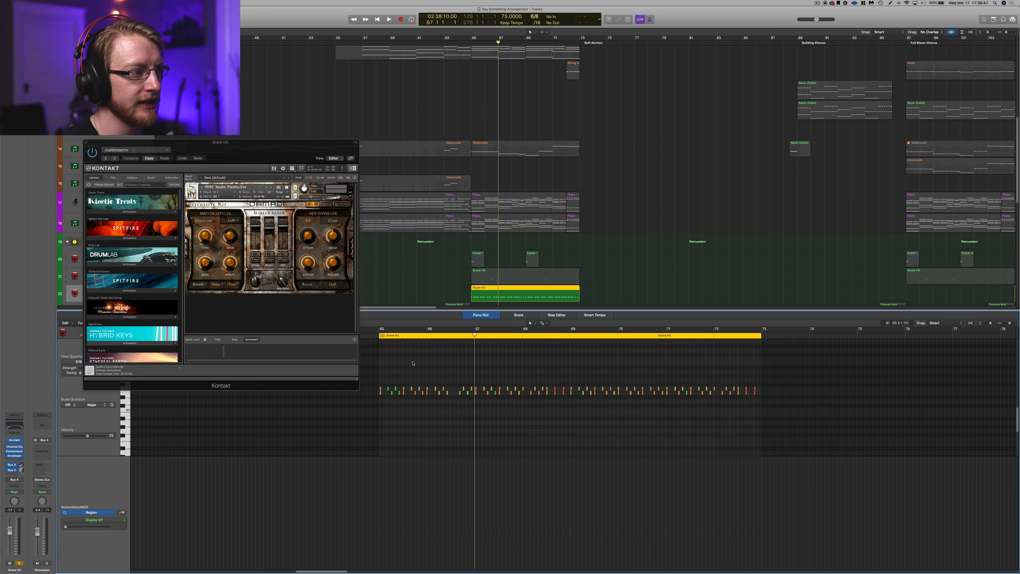
# Step: Audition the soloed Snare Hit track 22 from just before bar 65 to bar 66
pyautogui.click(371, 335)
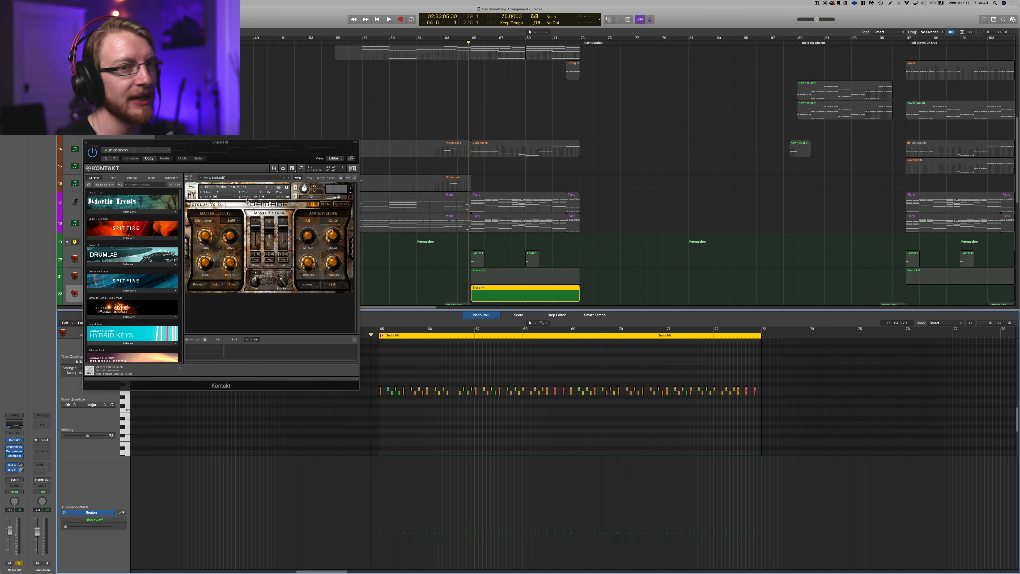
pyautogui.press('space')
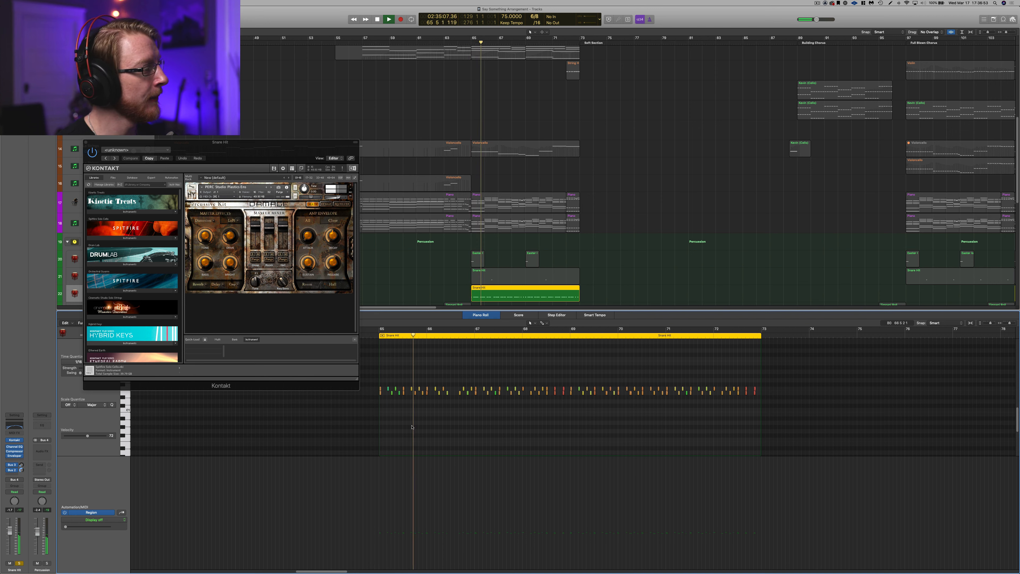
pyautogui.press('space')
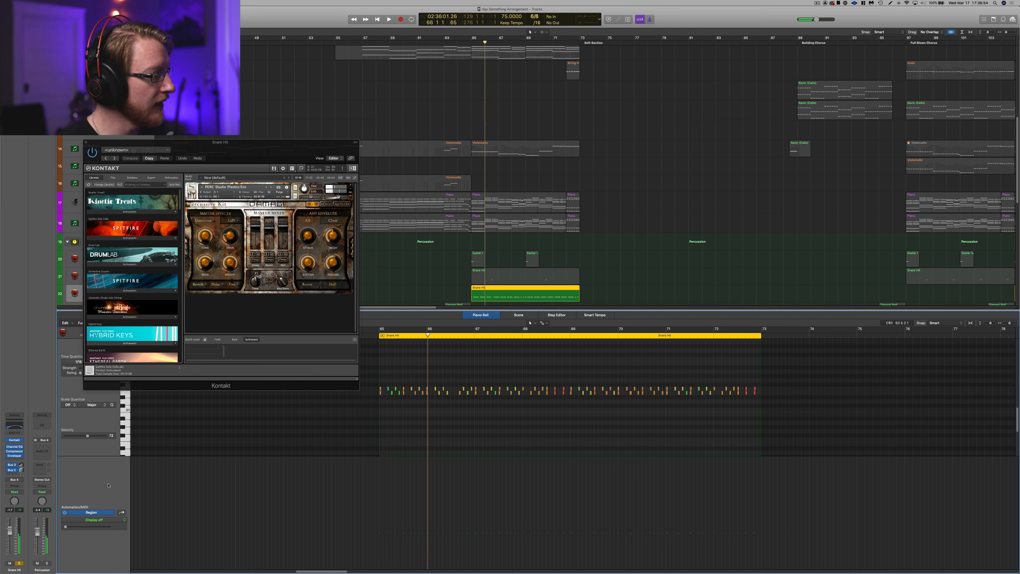
# Step: Check the Piano Roll's automation and MIDI parameter choices without picking one, and hide the automation area
pyautogui.click(107, 522)
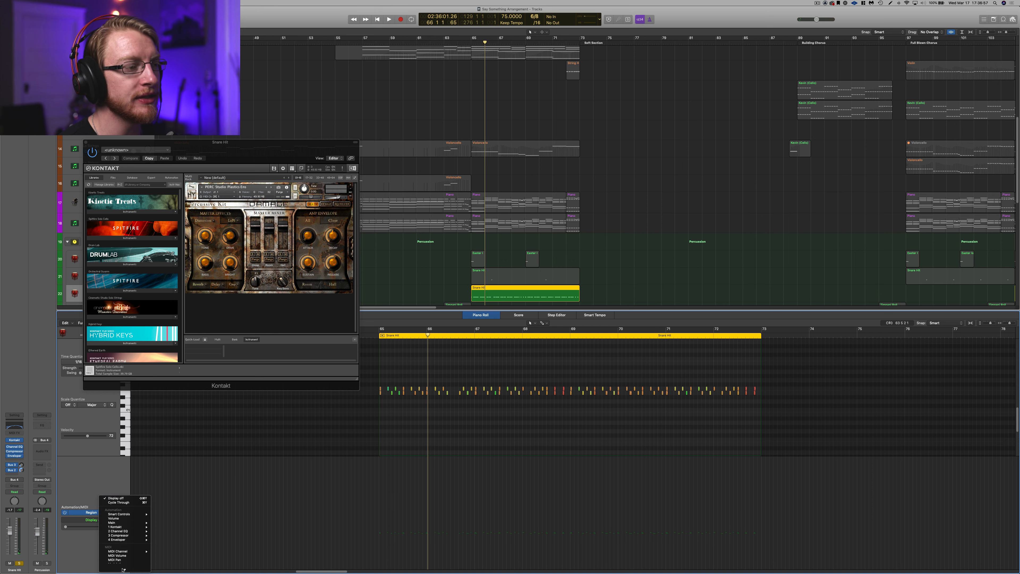
pyautogui.moveTo(123, 570)
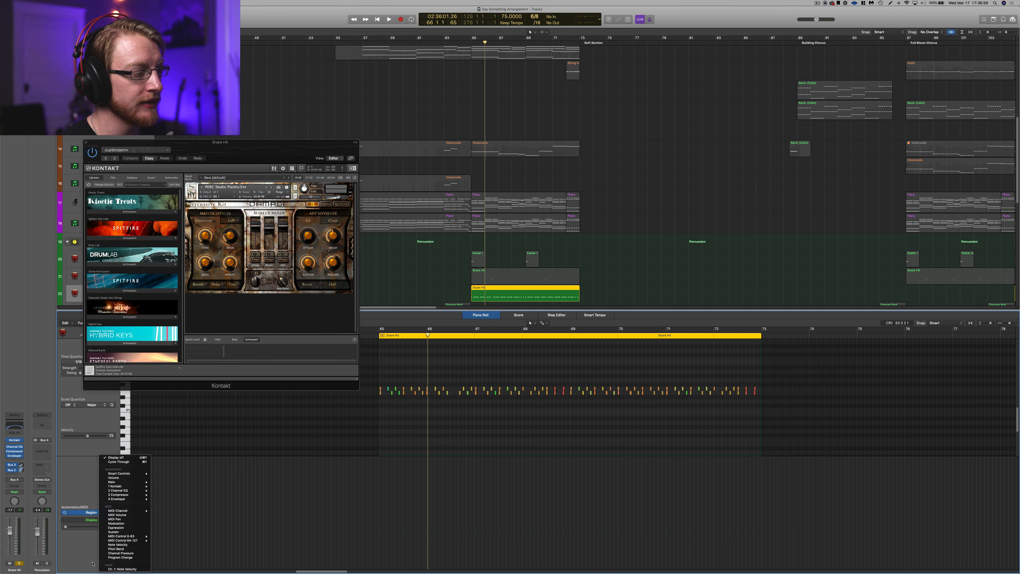
pyautogui.click(93, 563)
pyautogui.press('a')
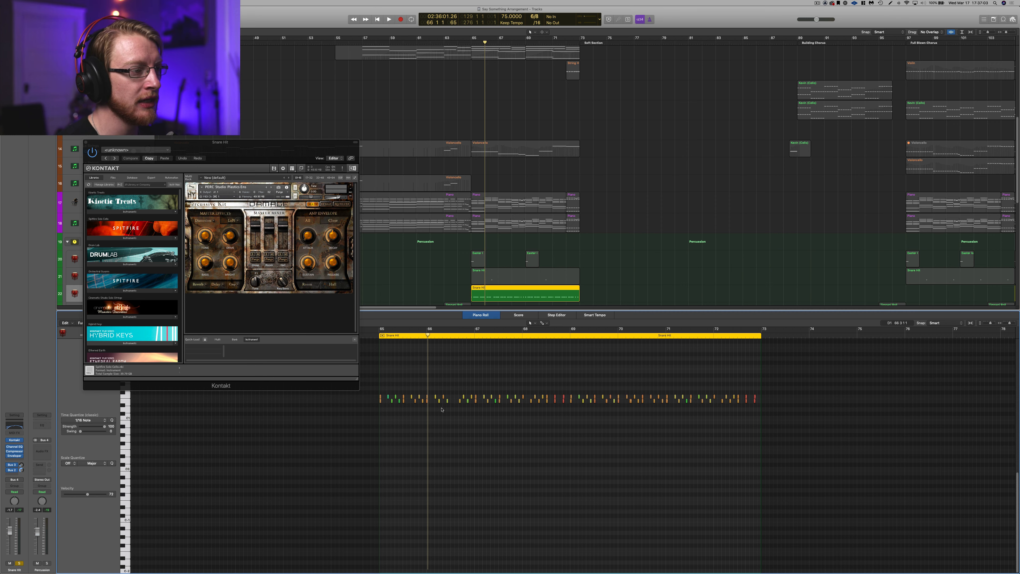
# Step: Examine the snare notes enlarged from bar 65, selecting groups just after bar 65 and just before bar 69 to compare their velocities
pyautogui.click(376, 337)
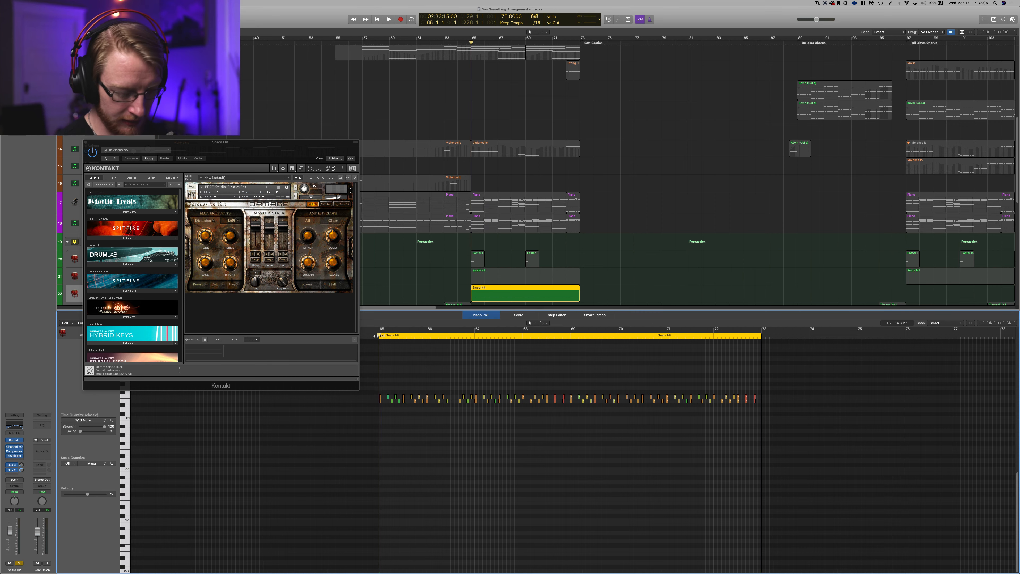
pyautogui.press('super+Right')
pyautogui.press('super+Right')
pyautogui.press('super+Right')
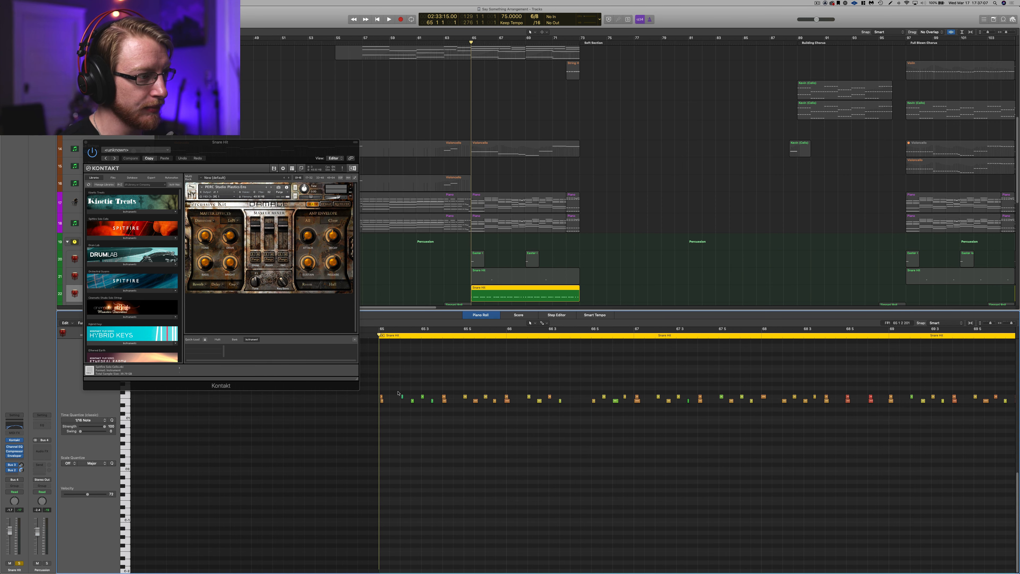
pyautogui.moveTo(397, 391); pyautogui.dragTo(446, 416)
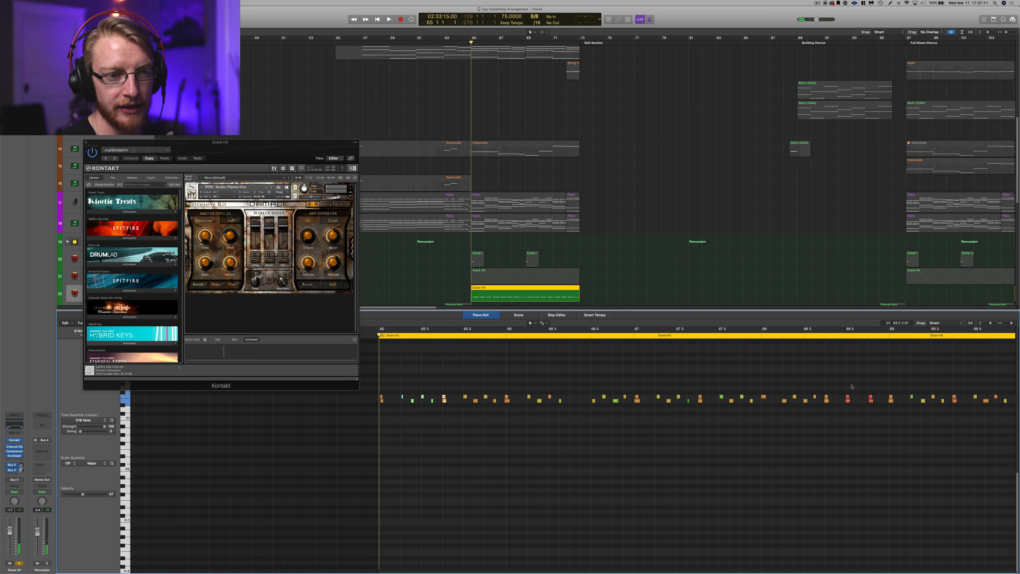
pyautogui.moveTo(838, 381); pyautogui.dragTo(883, 426)
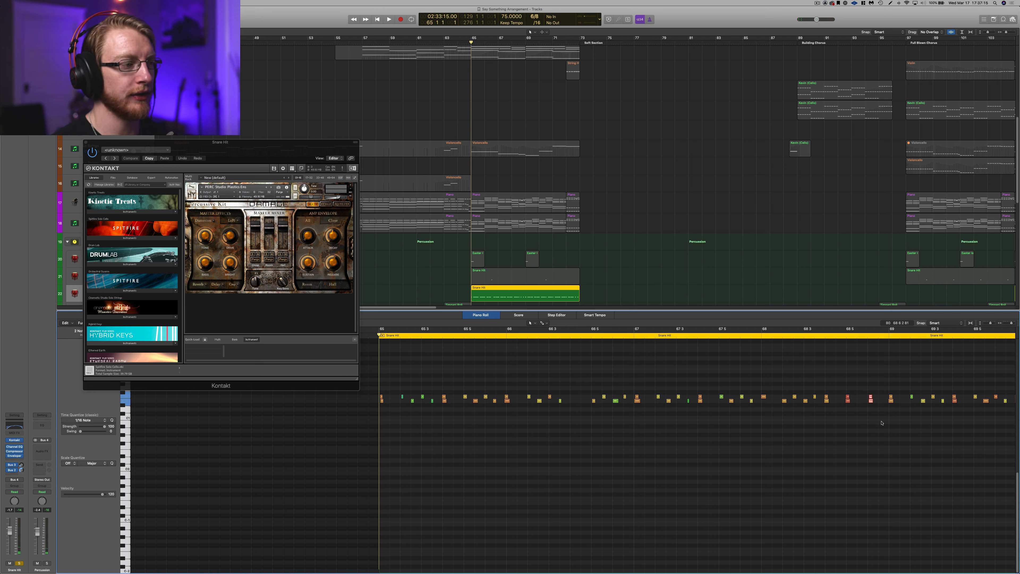
pyautogui.click(421, 359)
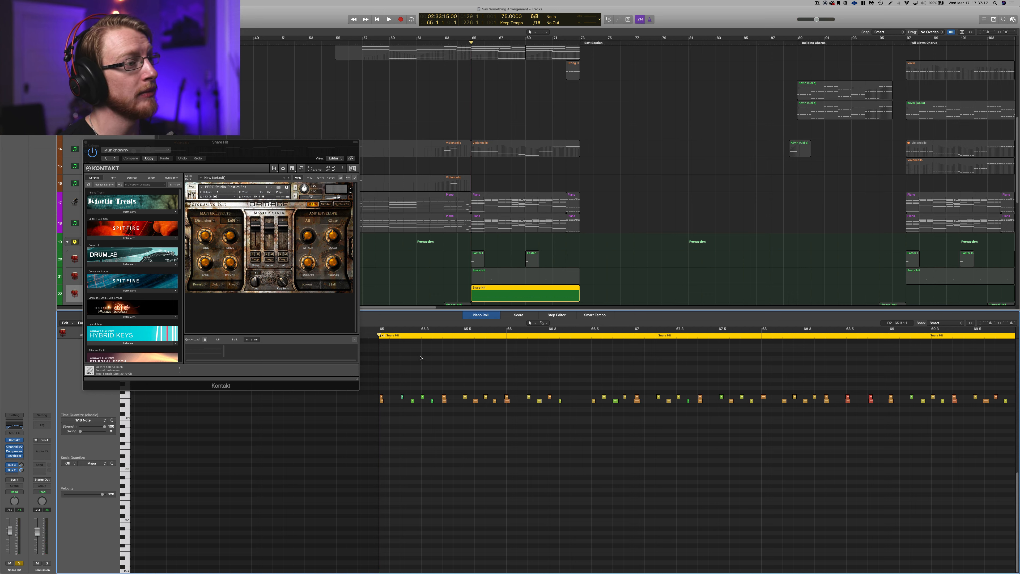
# Step: Select the Snare Hit region on track 21, open its Kontakt instrument, and close the track 22 instrument window
pyautogui.scroll(-3, 421, 239)
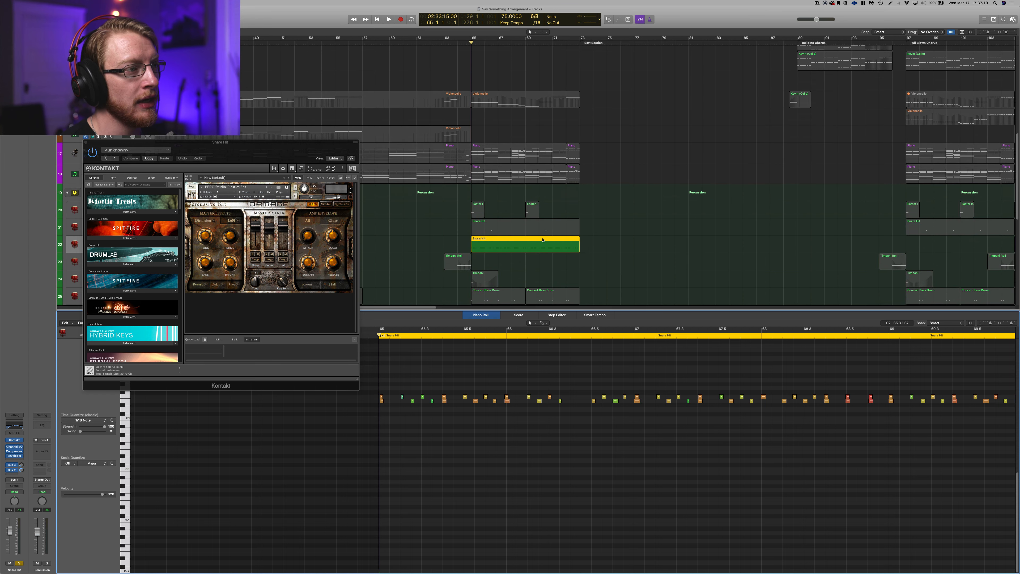
pyautogui.click(557, 226)
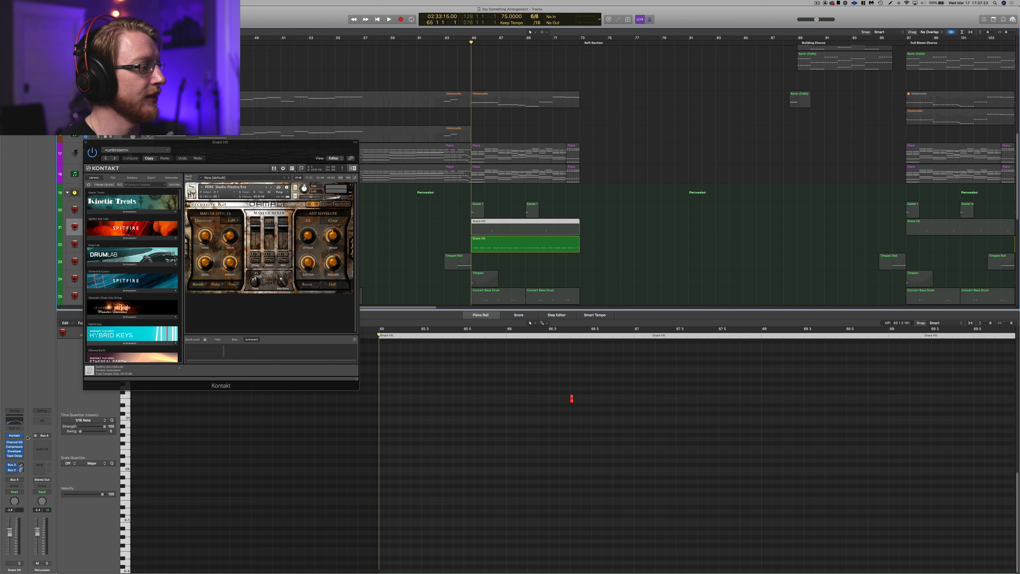
pyautogui.click(15, 435)
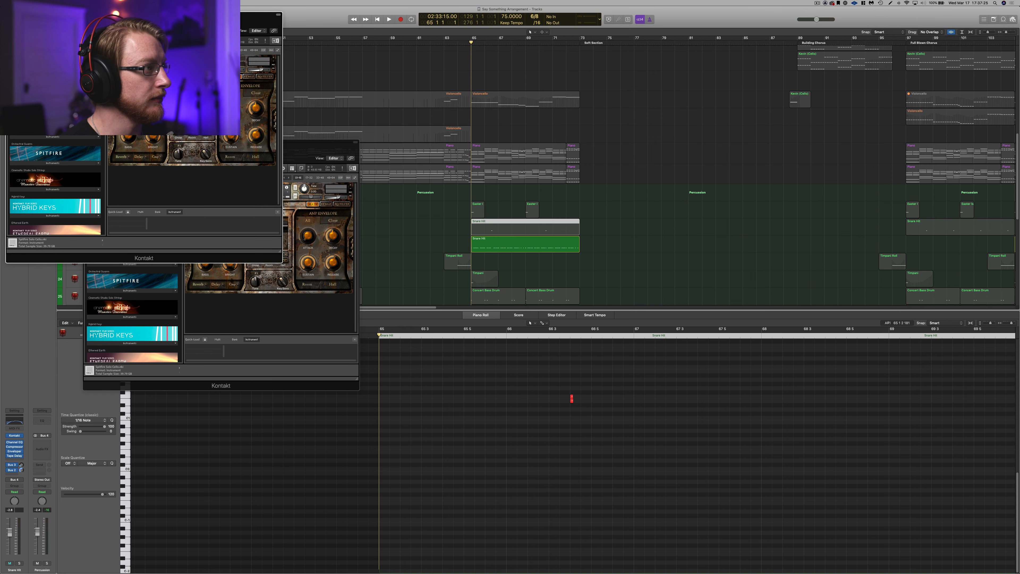
pyautogui.click(268, 312)
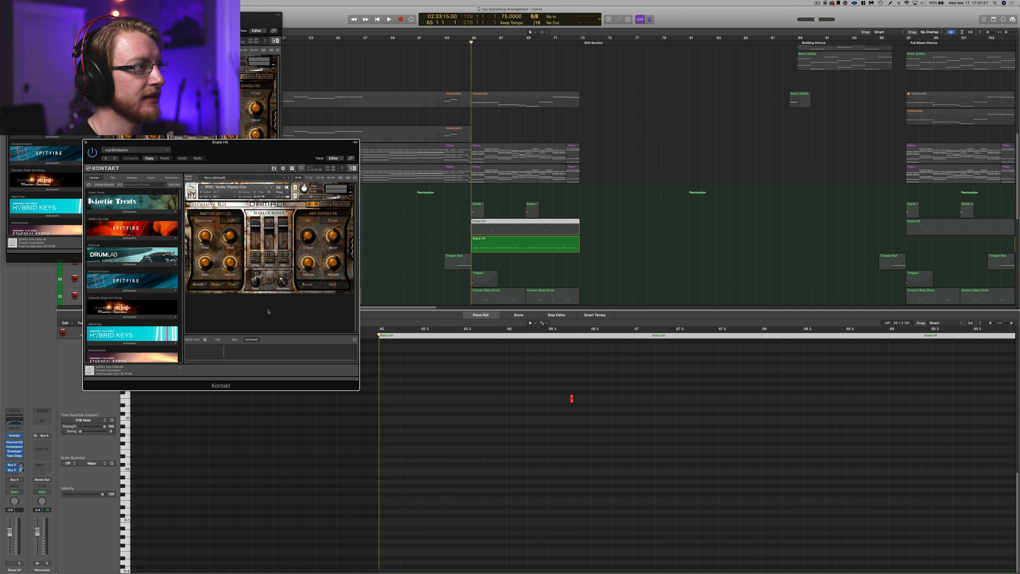
pyautogui.click(87, 143)
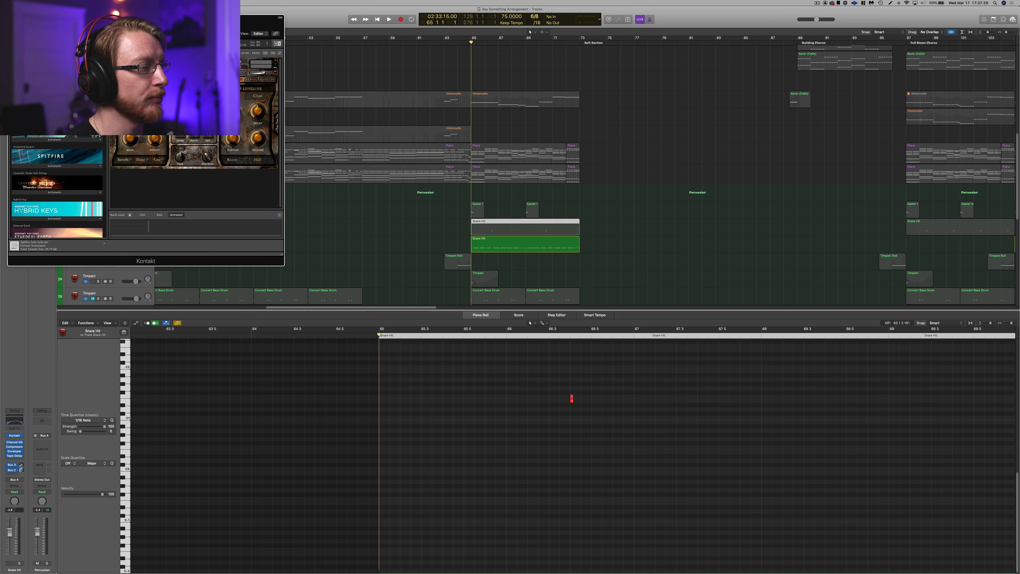
# Step: Leave only Snare Hit track 21 soloed and audition it from bar 66 to bar 68
pyautogui.click(539, 335)
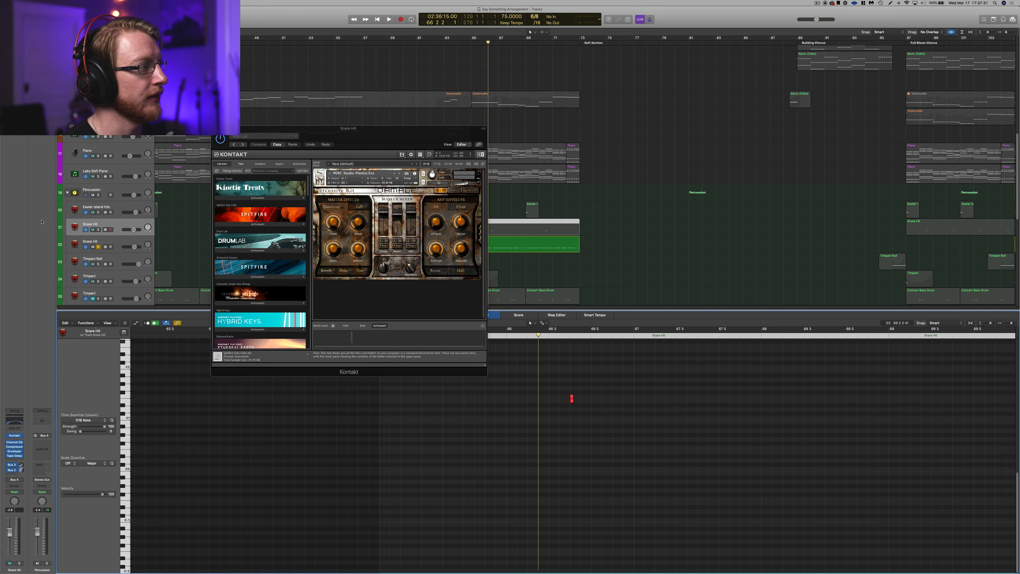
pyautogui.click(99, 230)
pyautogui.click(98, 247)
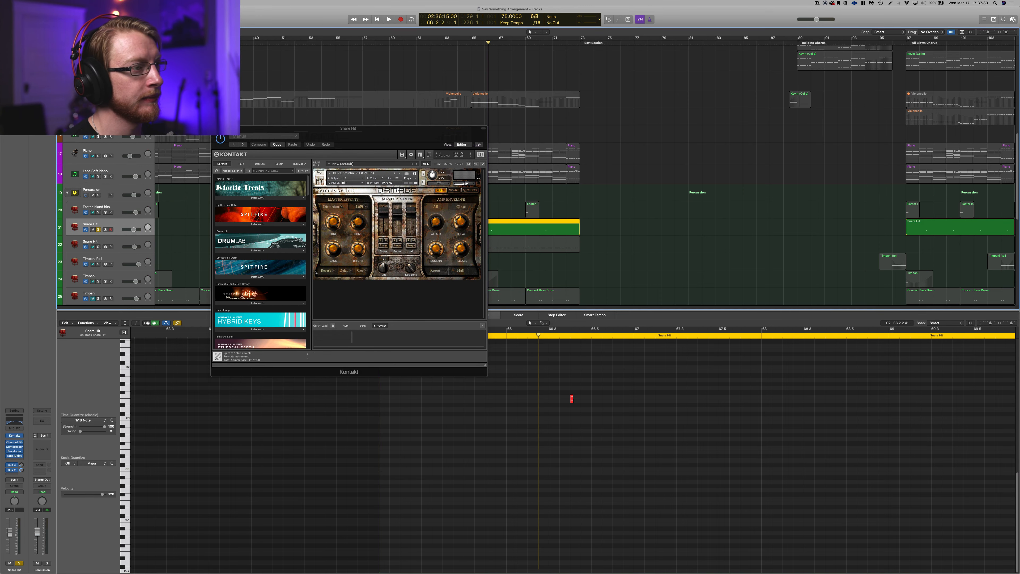
pyautogui.press('space')
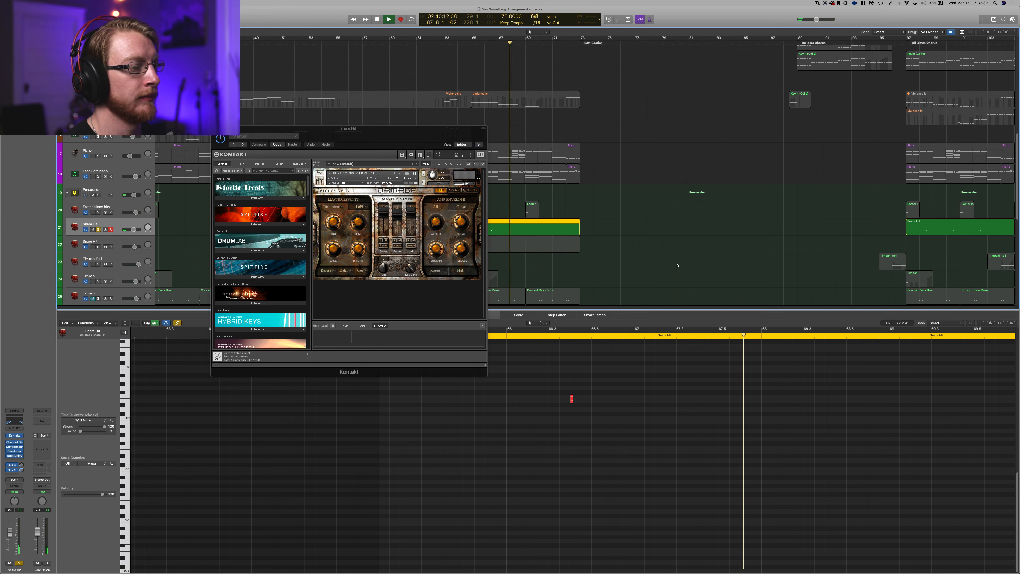
pyautogui.press('space')
# Step: Select the single red note in bar 66 of the track 21 region to check its velocity, and deselect it
pyautogui.click(572, 399)
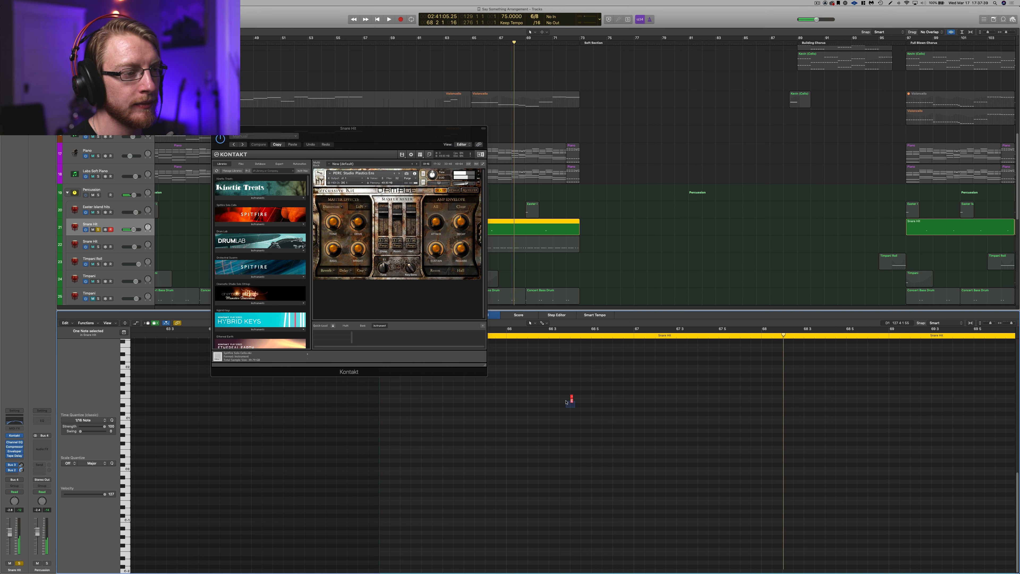
pyautogui.click(572, 398)
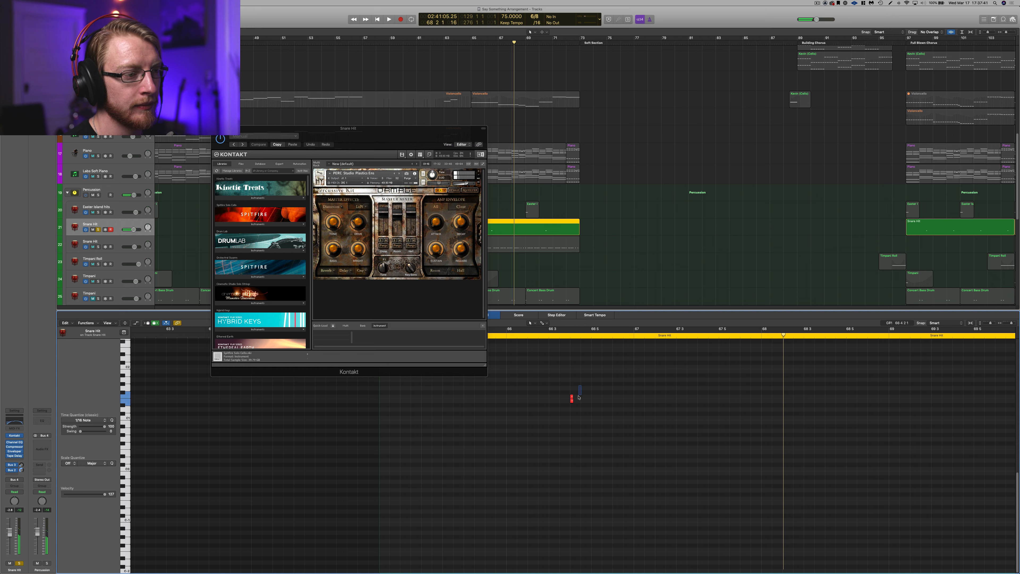
pyautogui.click(573, 410)
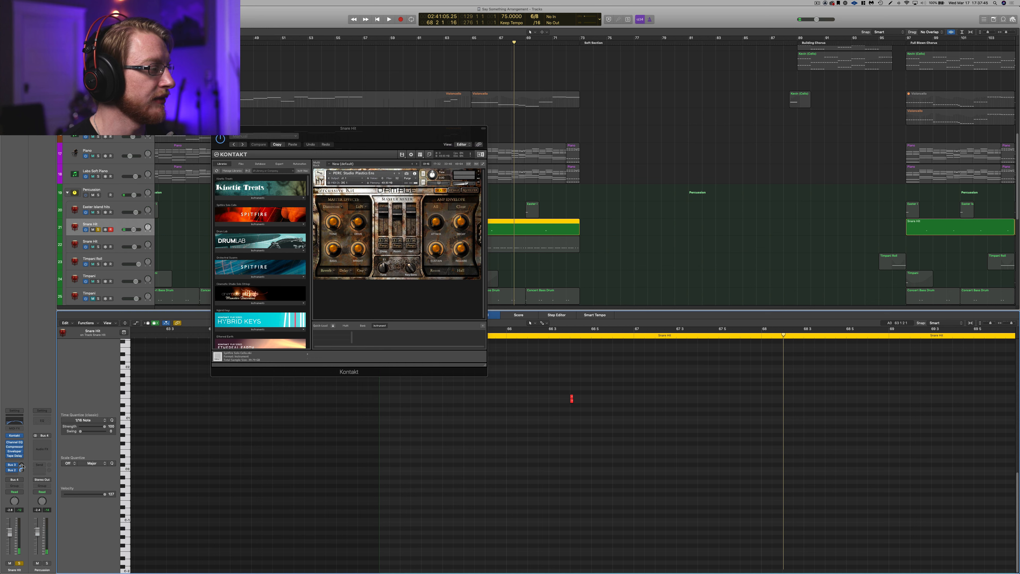
# Step: Examine Snare Hit track 21's bus sends and its Channel EQ curve without changing any settings, and close the EQ
pyautogui.click(11, 471)
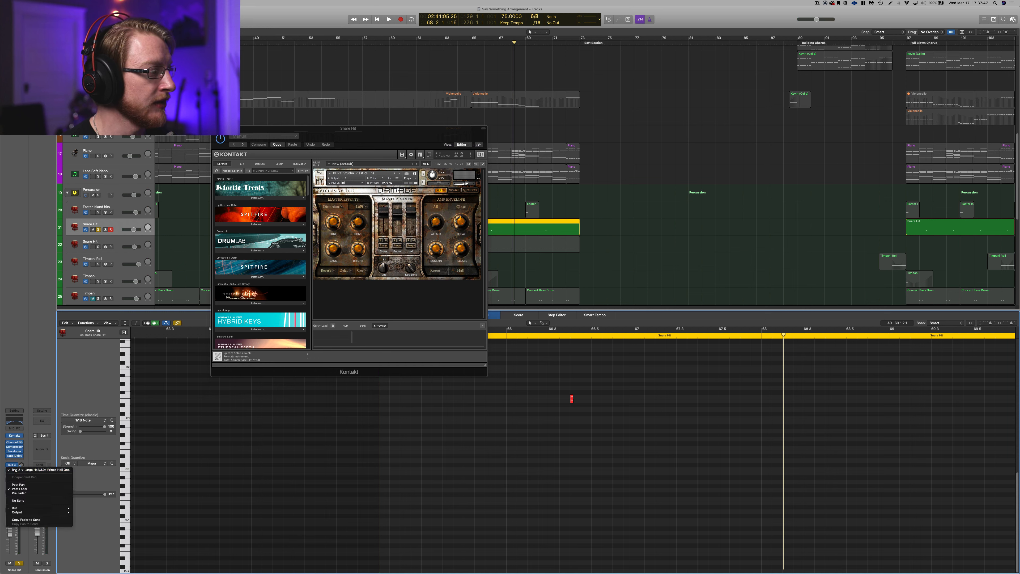
pyautogui.click(16, 462)
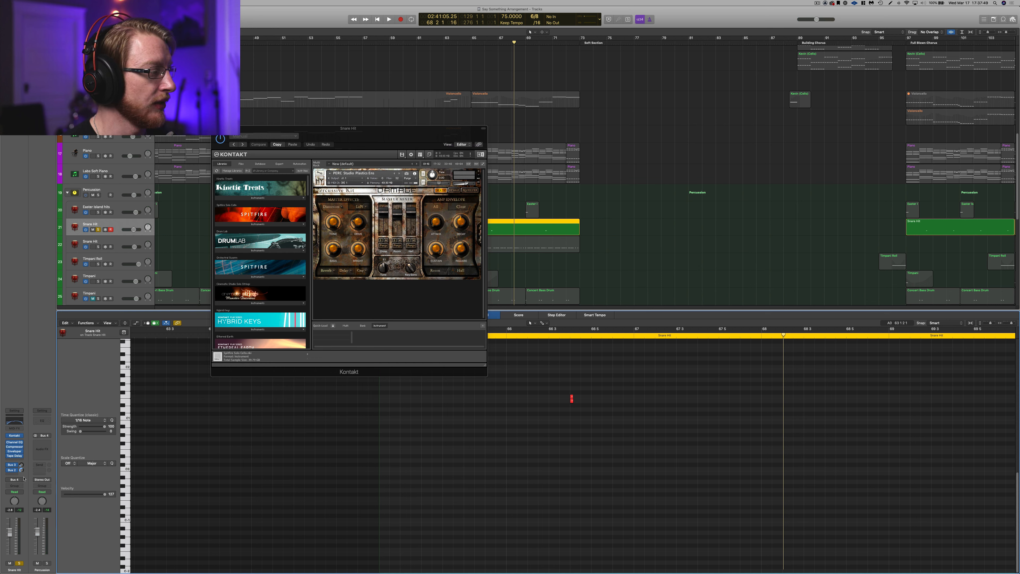
pyautogui.click(14, 465)
pyautogui.click(48, 349)
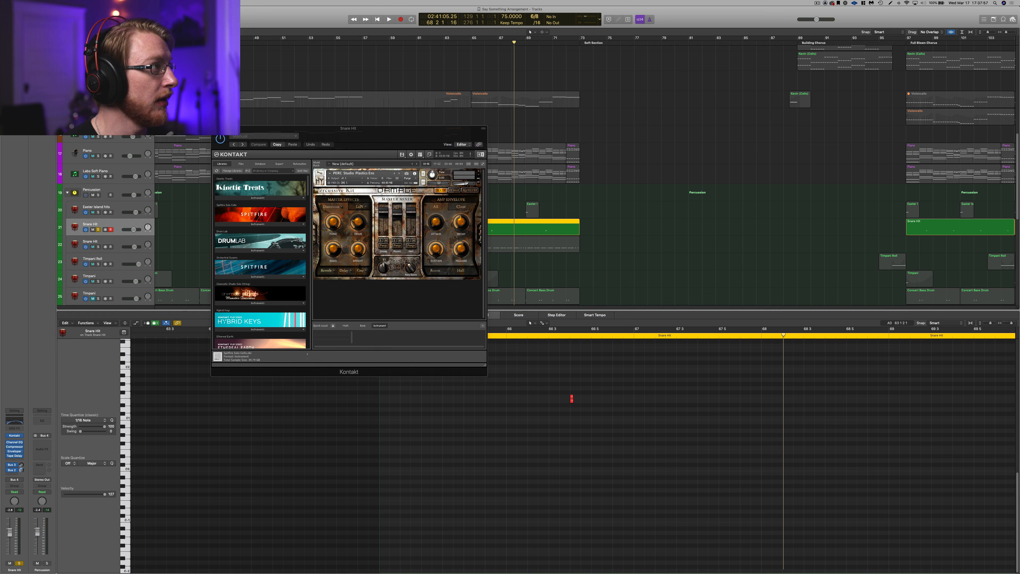
pyautogui.click(14, 420)
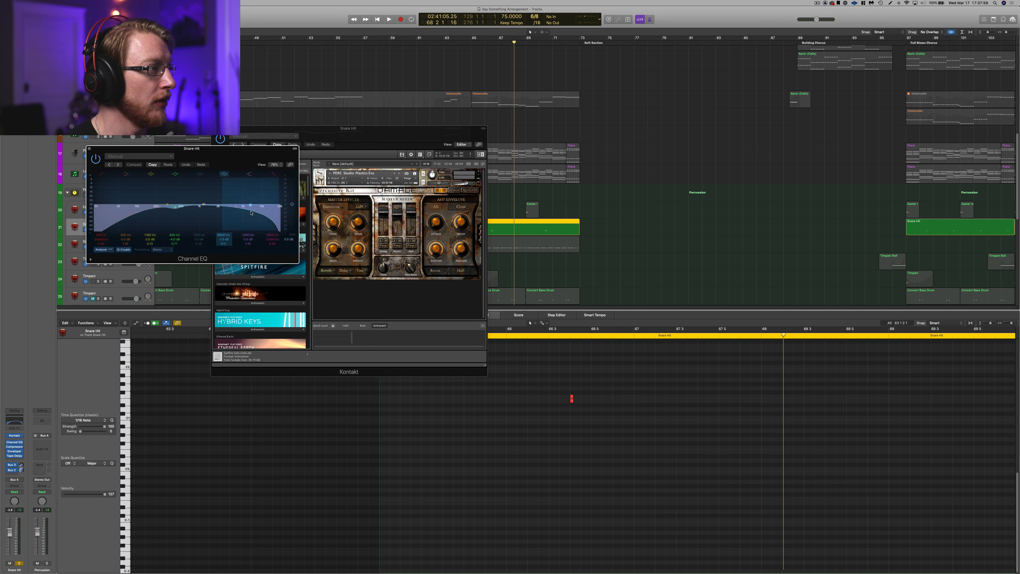
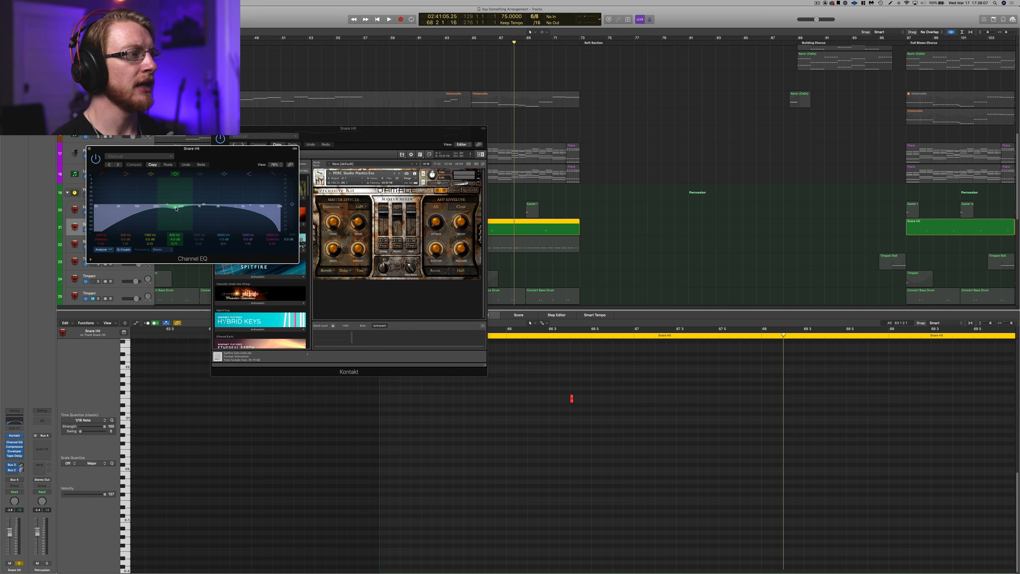
pyautogui.click(89, 149)
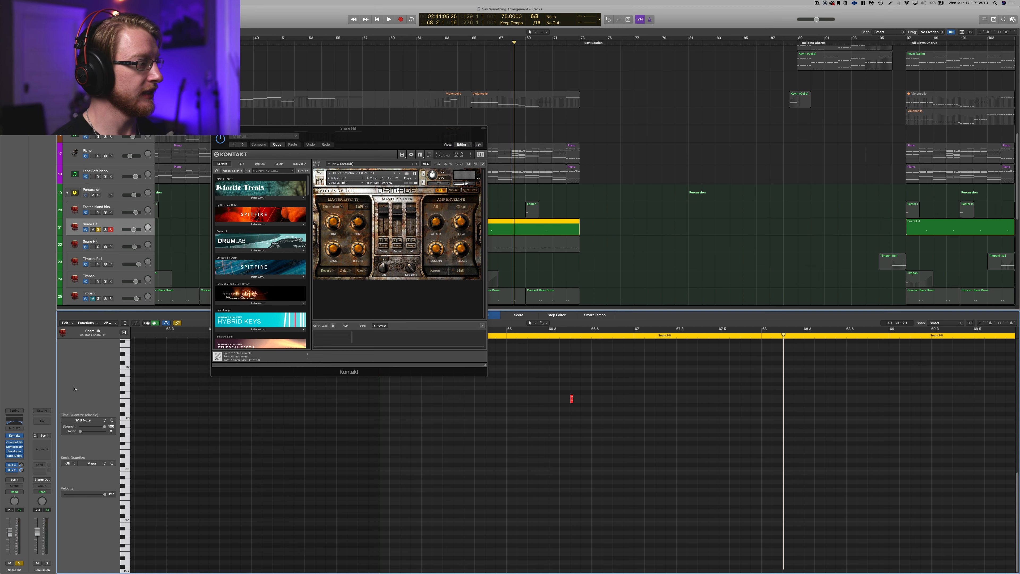
# Step: Open the Compressor on Snare Hit track 21 and watch its meters while auditioning from about bar 65 to bar 67
pyautogui.click(17, 448)
pyautogui.press('space')
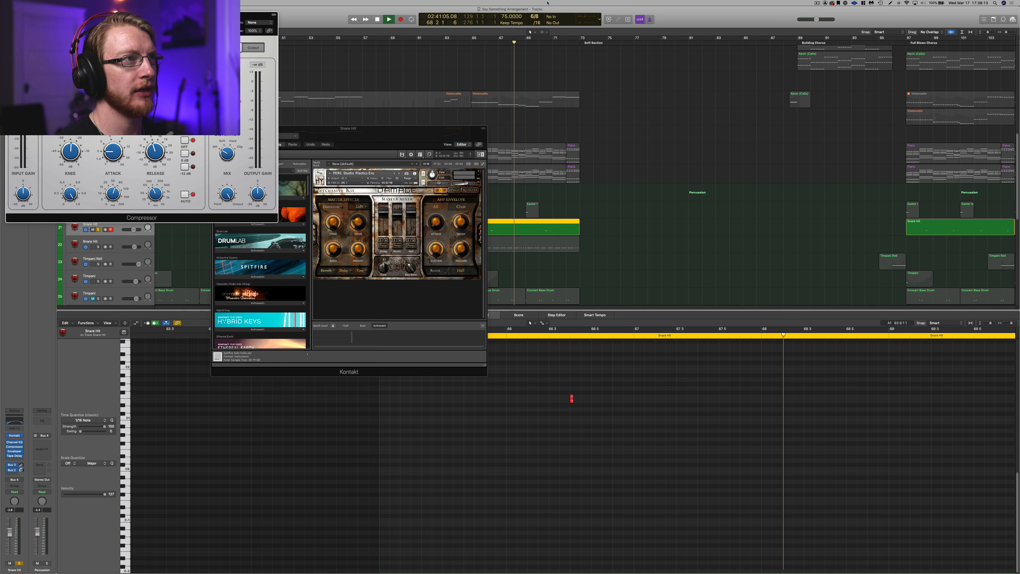
pyautogui.press('space')
pyautogui.click(478, 43)
pyautogui.press('space')
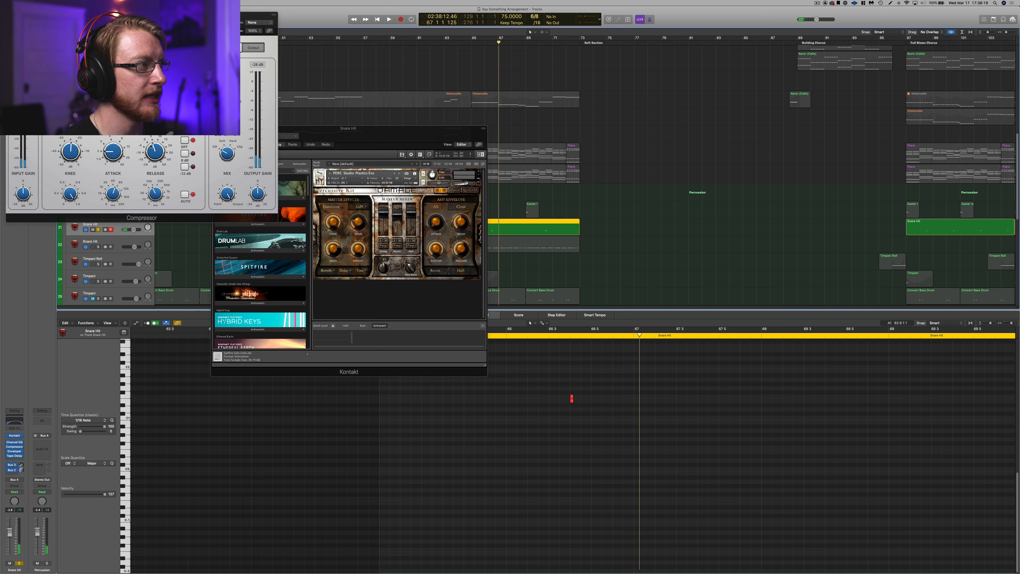
# Step: Close the Compressor, examine the MIDI notes in the Snare Hit track 22 region, and close the Kontakt window
pyautogui.press('super+w')
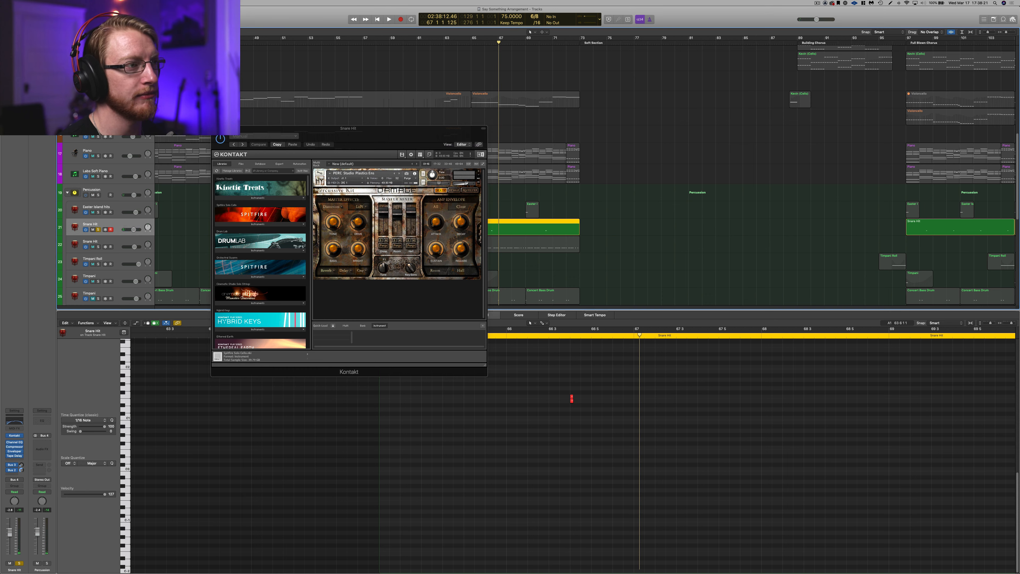
pyautogui.click(542, 252)
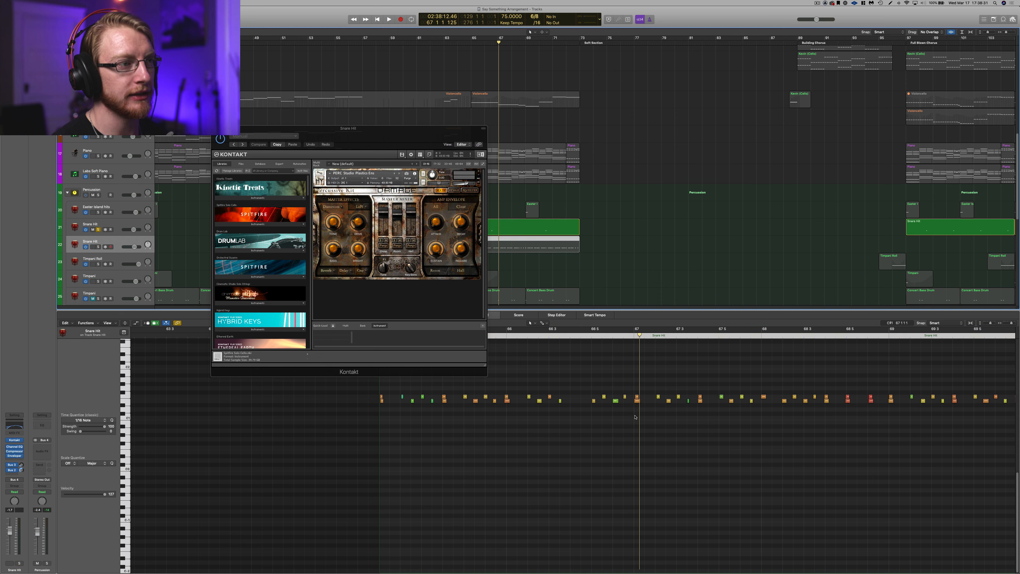
pyautogui.click(529, 234)
pyautogui.click(535, 247)
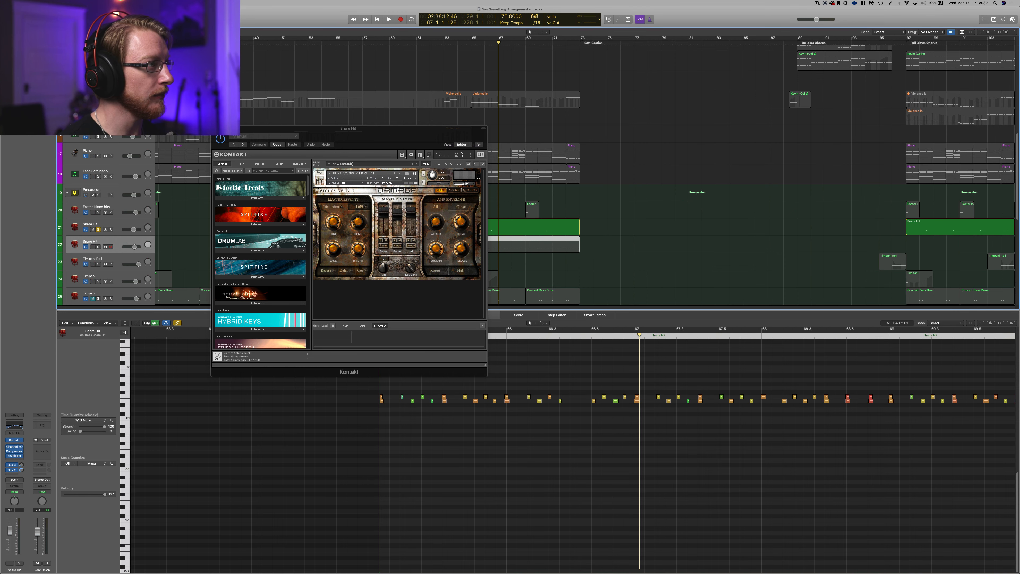
pyautogui.click(215, 129)
# Step: Select the Snare Hit track 21 region, open the track's Tape Delay over the arrangement, and examine its delay, feedback and output settings
pyautogui.click(485, 230)
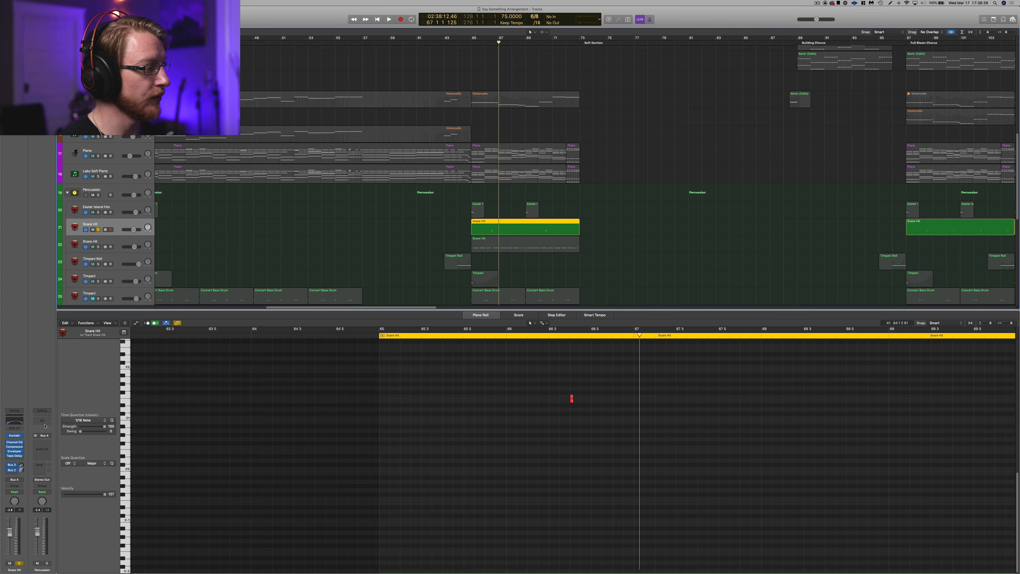
pyautogui.click(14, 455)
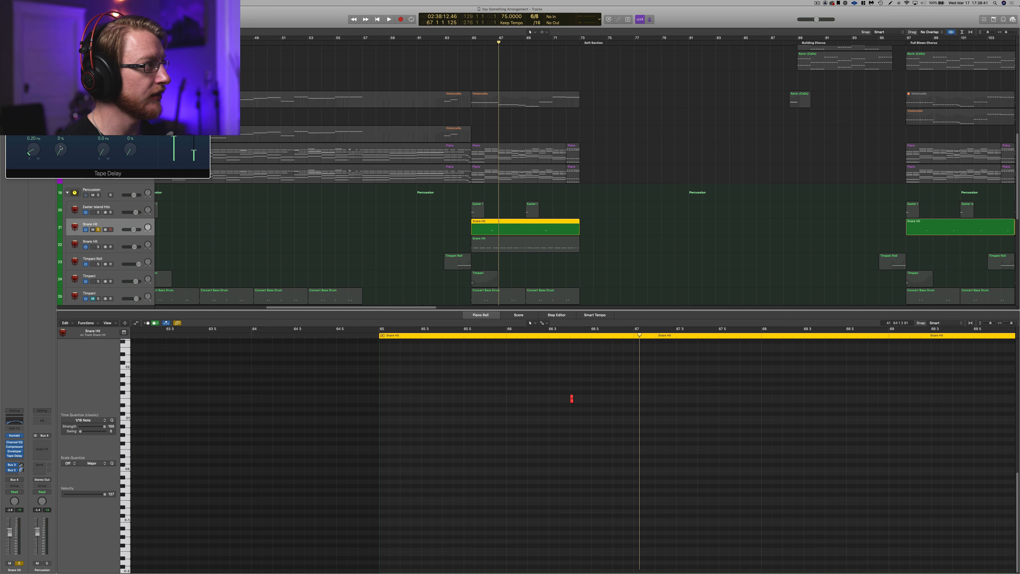
pyautogui.moveTo(109, 16); pyautogui.dragTo(372, 228)
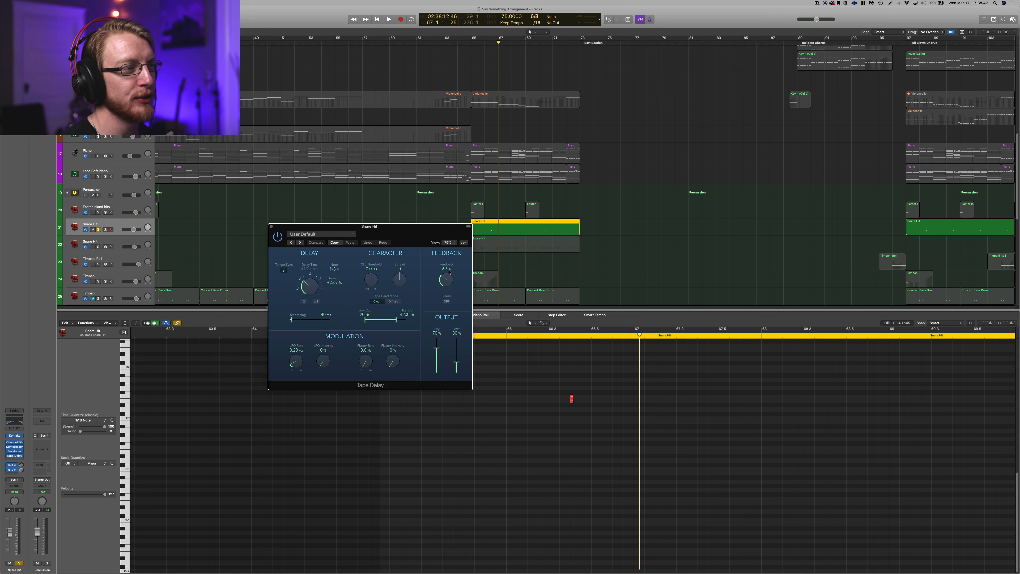
pyautogui.click(661, 337)
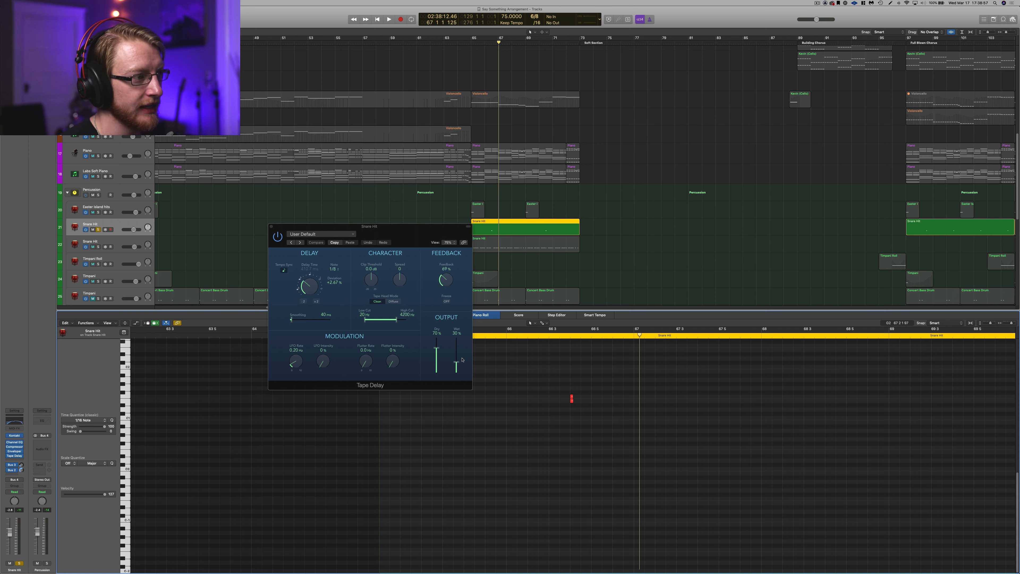
# Step: Deselect the region and audition the soloed Snare Hit track 21 with its Tape Delay from bar 65 to bar 67
pyautogui.click(670, 248)
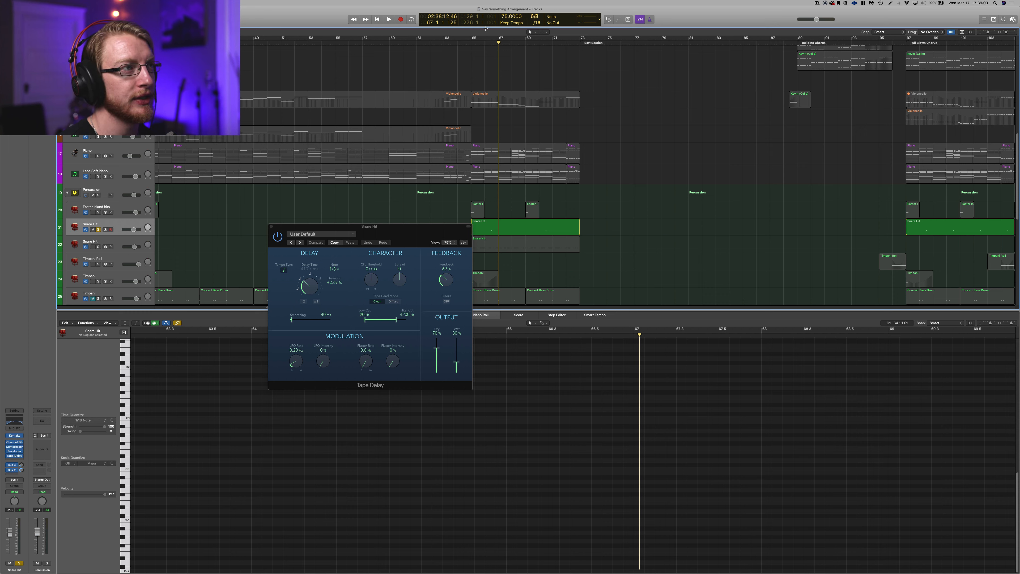
pyautogui.click(472, 40)
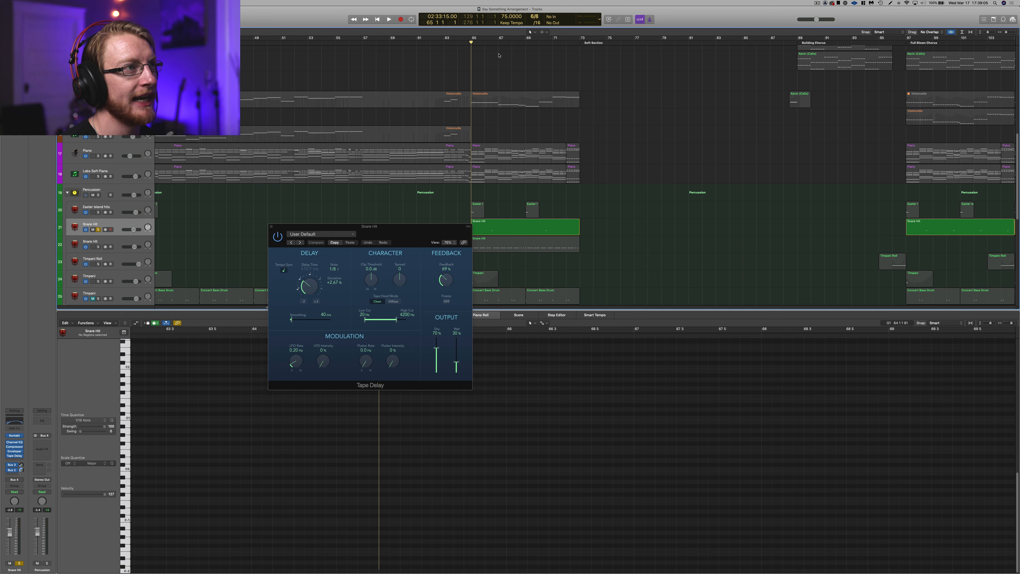
pyautogui.press('space')
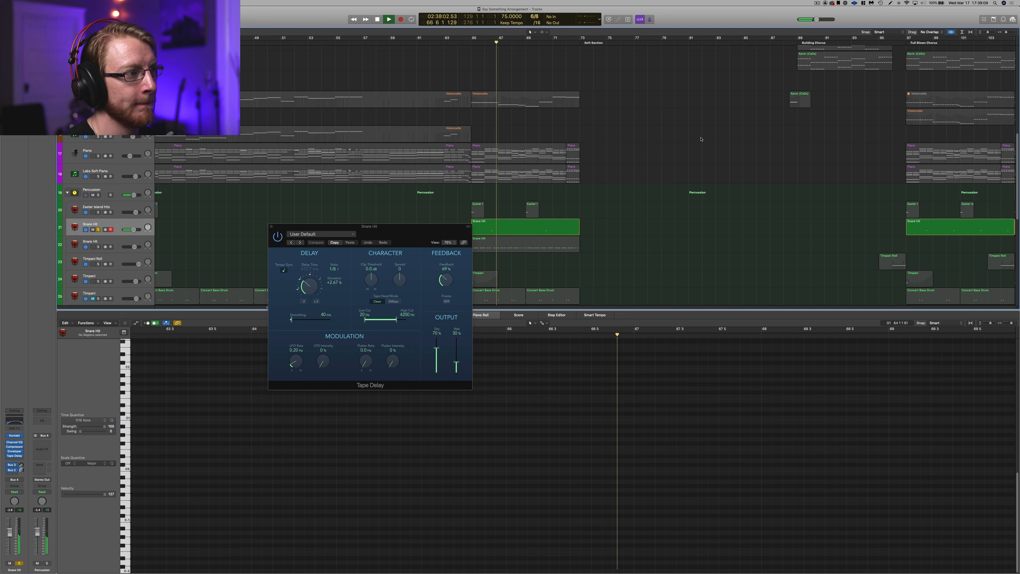
pyautogui.press('space')
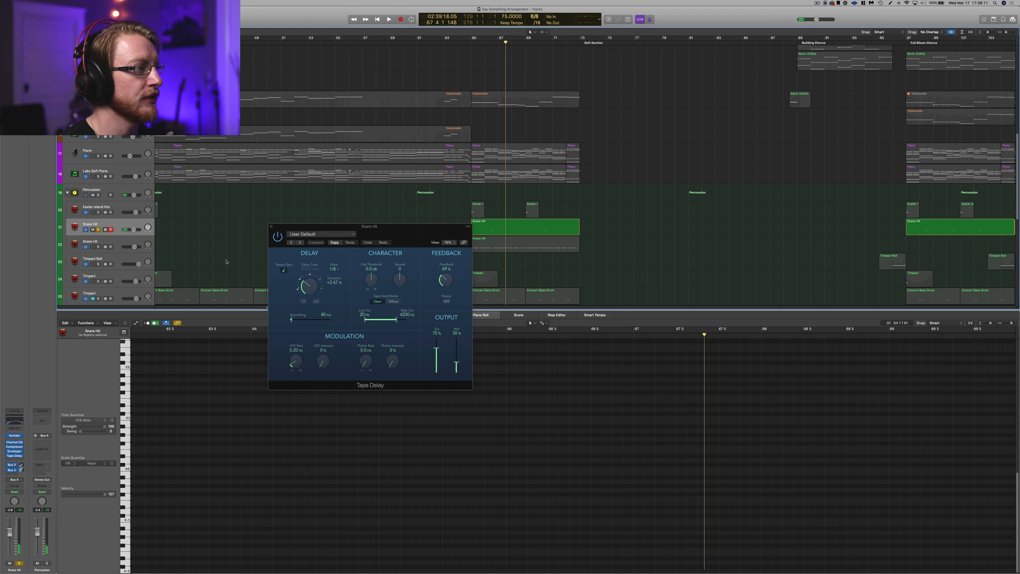
# Step: Play the soloed Snare Hit part from bar 65 with its Tape Delay bypassed
pyautogui.click(485, 41)
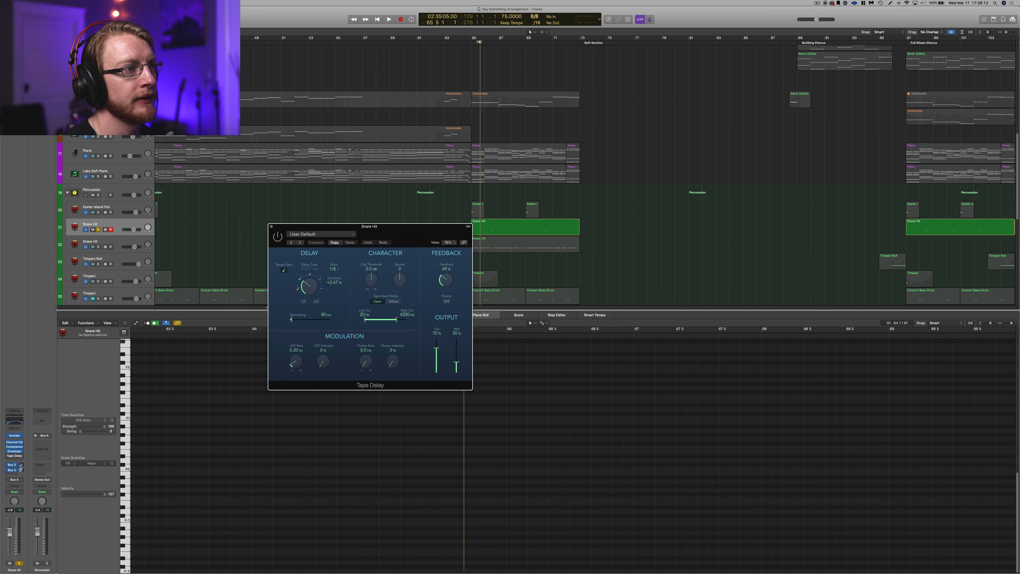
pyautogui.press('space')
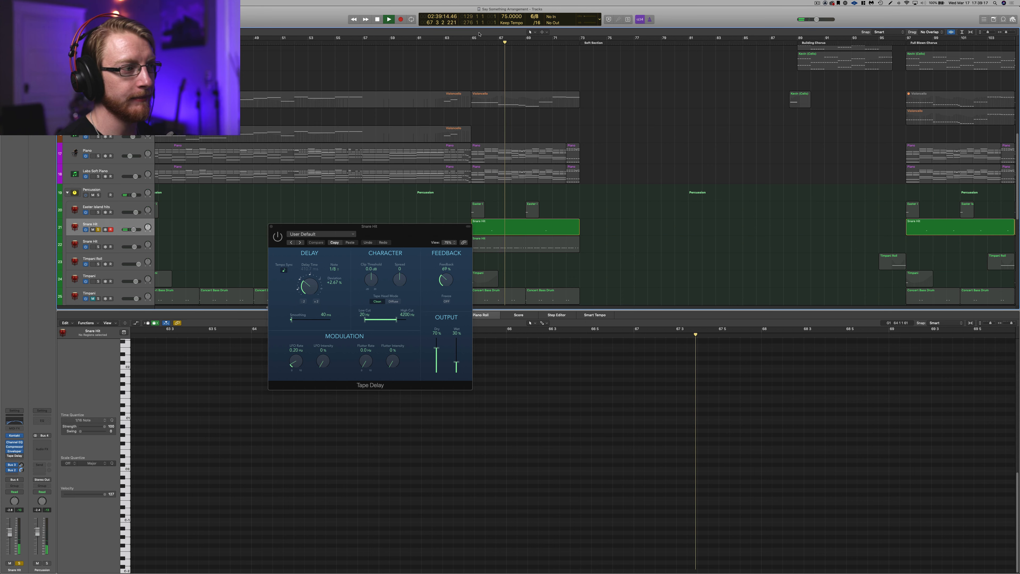
pyautogui.press('space')
# Step: Turn the Tape Delay back on, replay the snare hits from around bar 66, and close the plug-in window
pyautogui.click(277, 237)
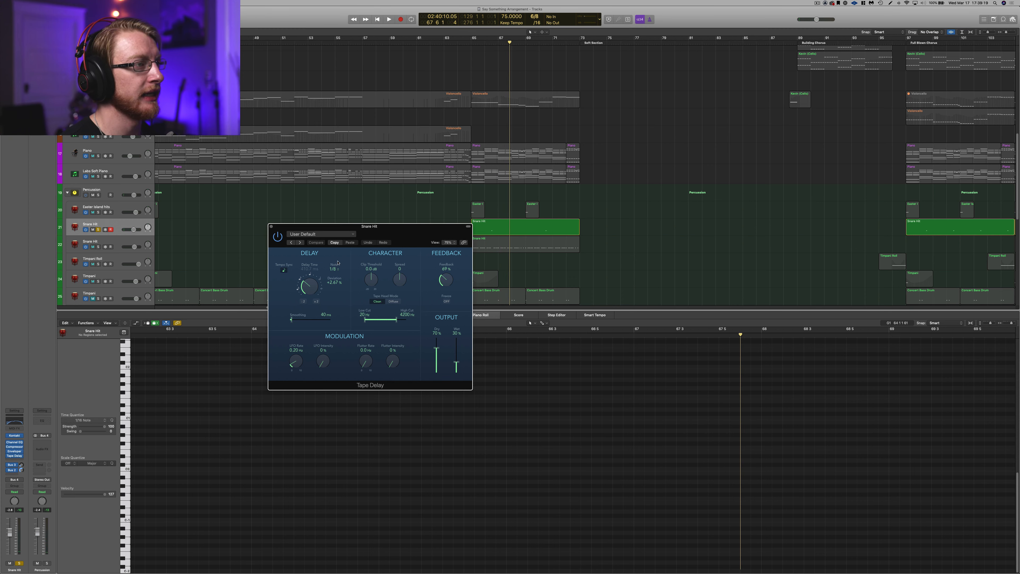
pyautogui.click(487, 45)
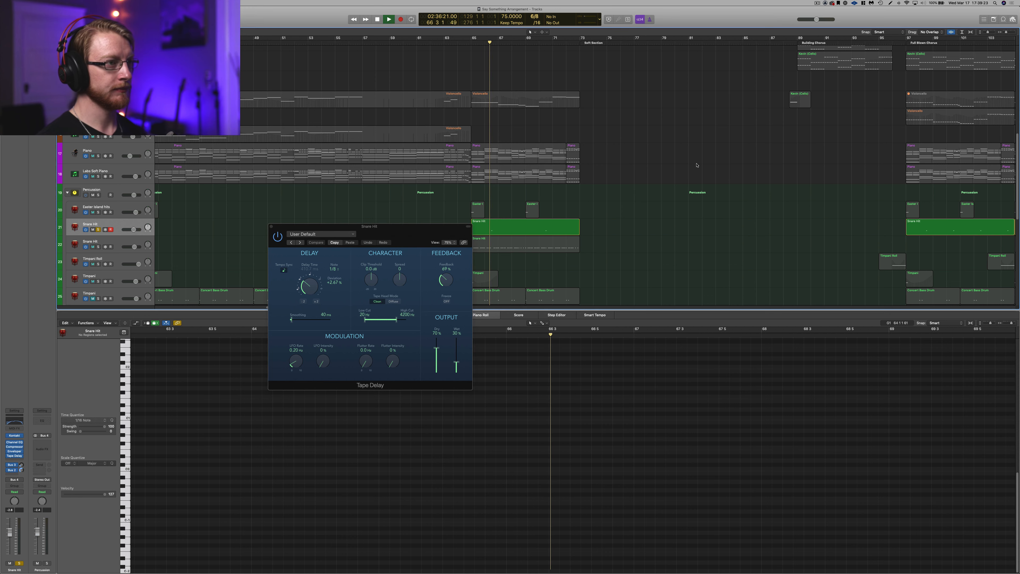
pyautogui.press('space')
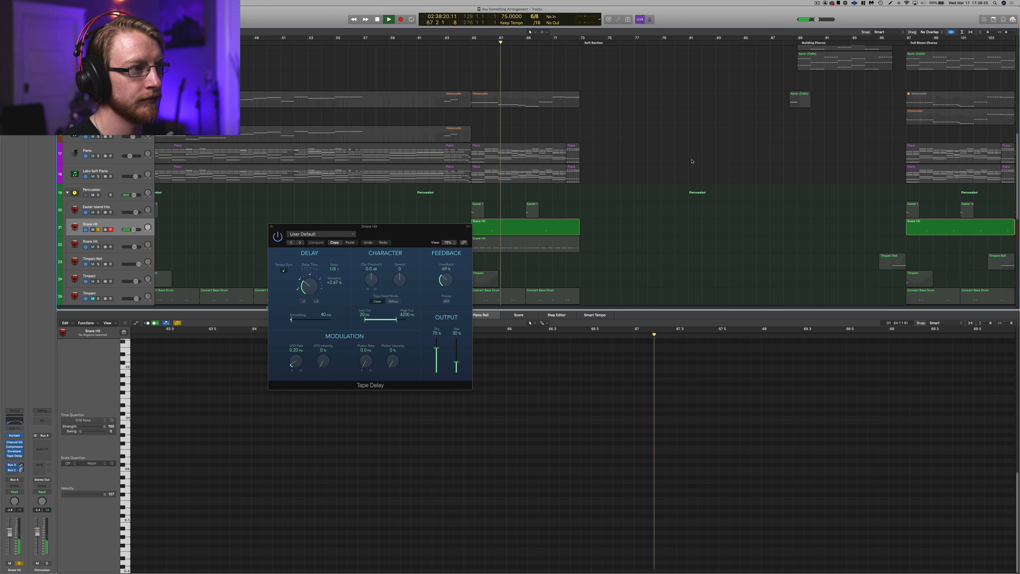
pyautogui.press('space')
pyautogui.click(369, 232)
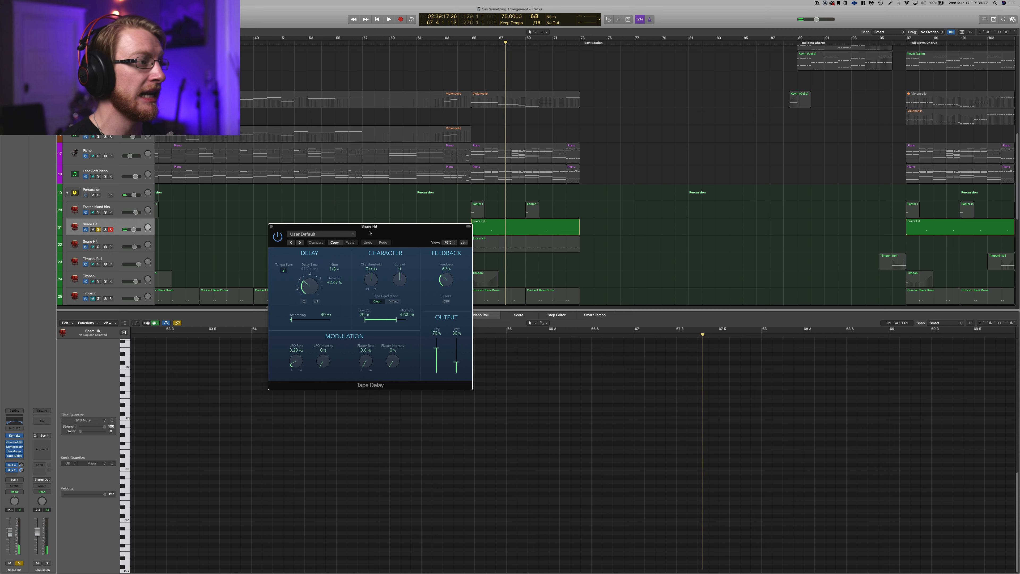
pyautogui.click(272, 227)
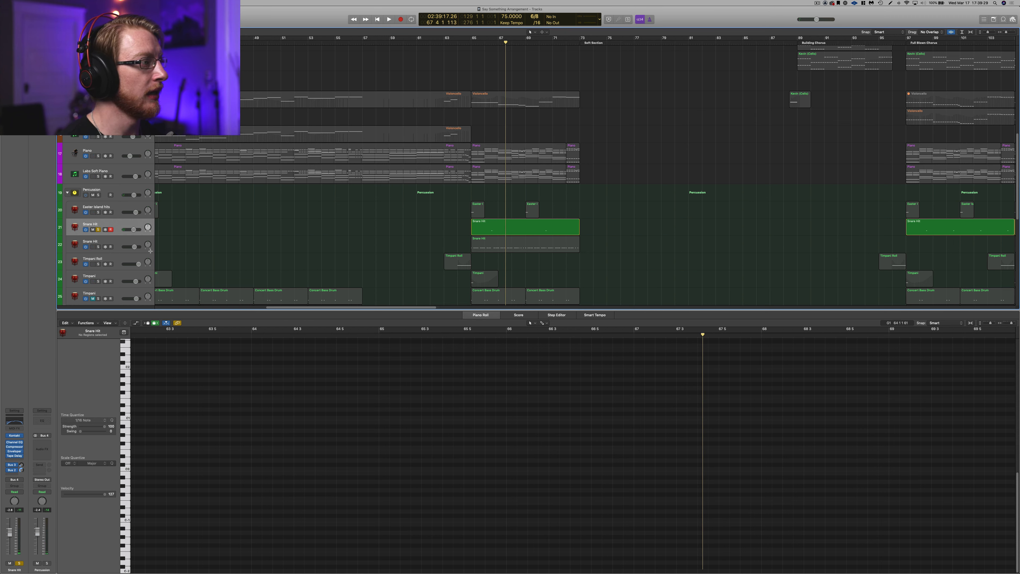
# Step: Solo the second Snare Hit track as well and play both snare parts from bar 66
pyautogui.click(99, 247)
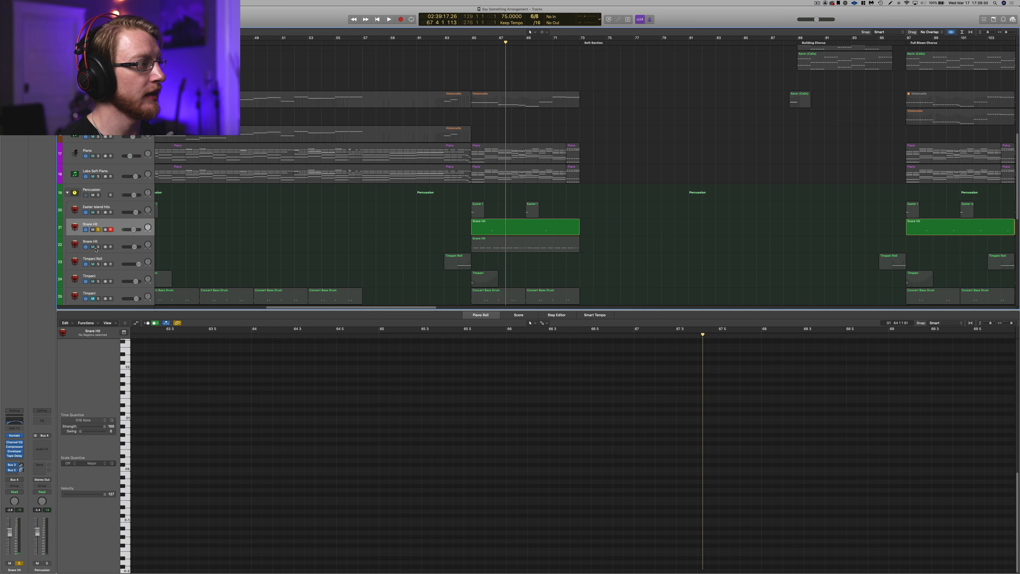
pyautogui.click(489, 247)
pyautogui.click(485, 45)
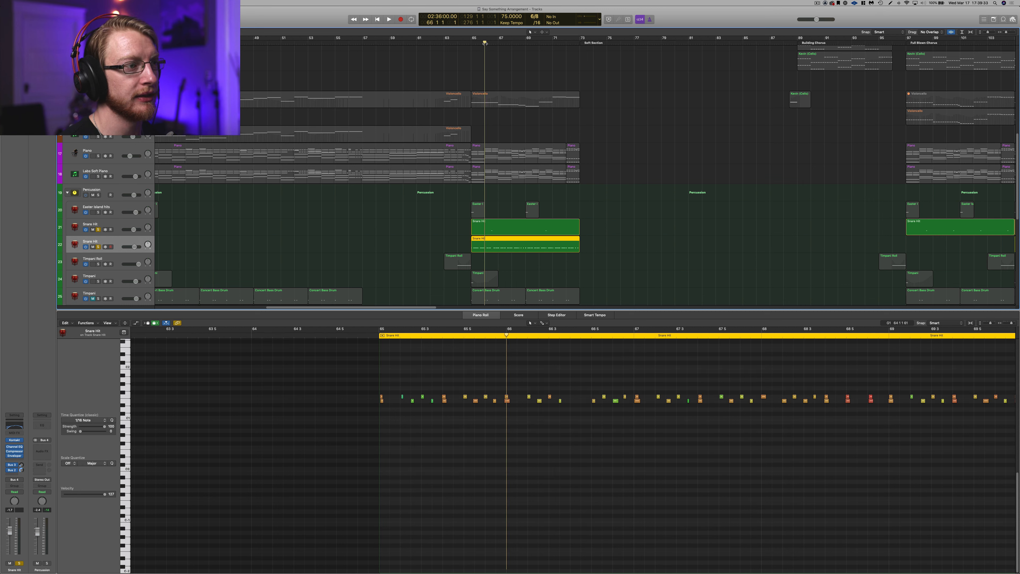
pyautogui.press('space')
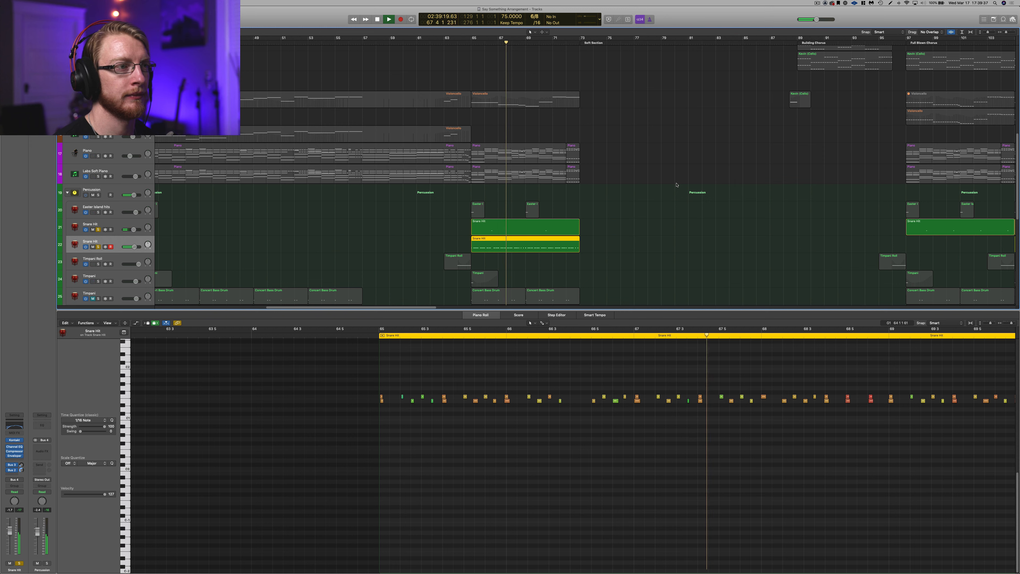
pyautogui.press('space')
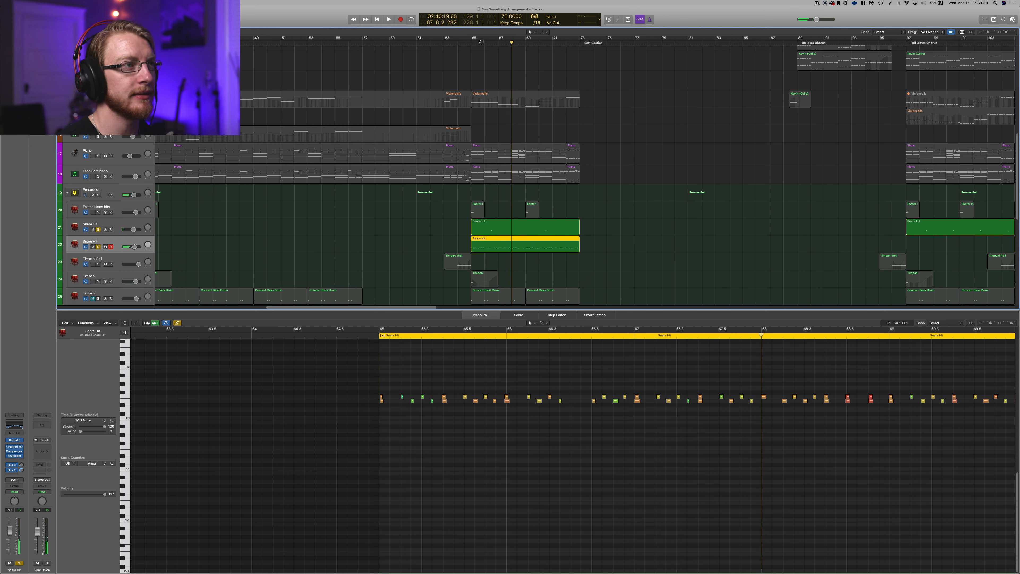
# Step: Replay both snare parts together from beat 2 of bar 66
pyautogui.click(484, 41)
pyautogui.click(487, 40)
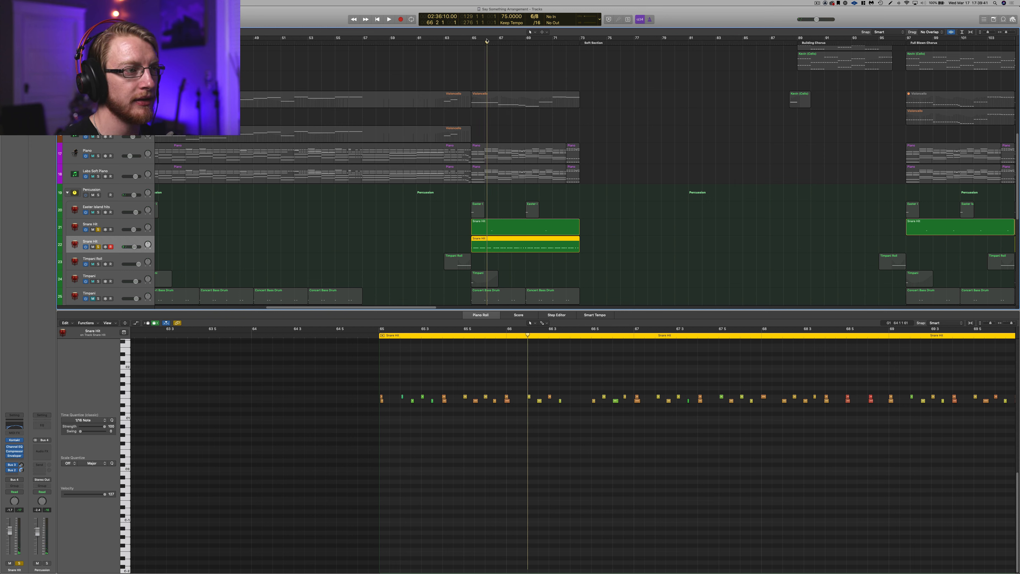
pyautogui.press('space')
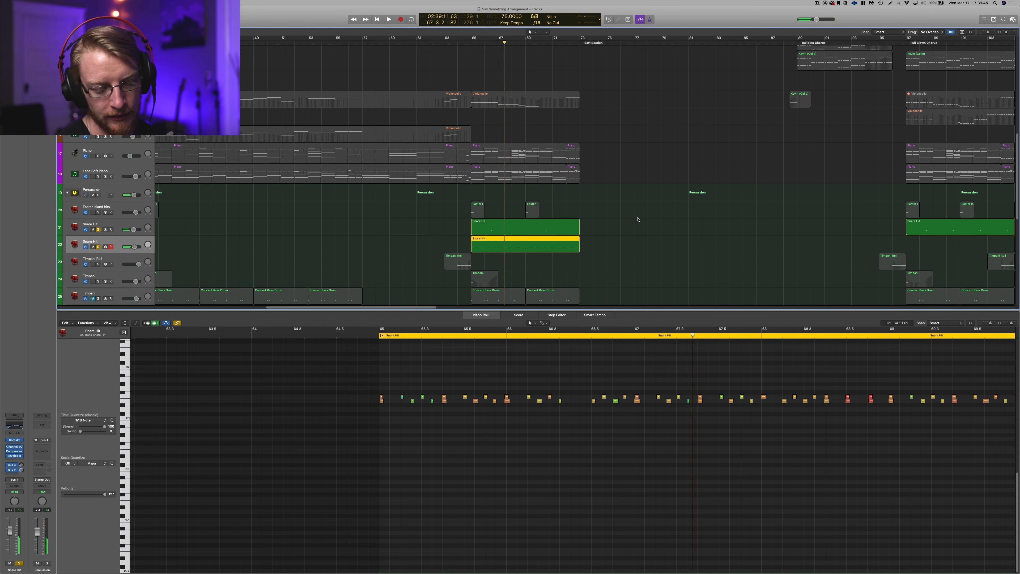
pyautogui.press('space')
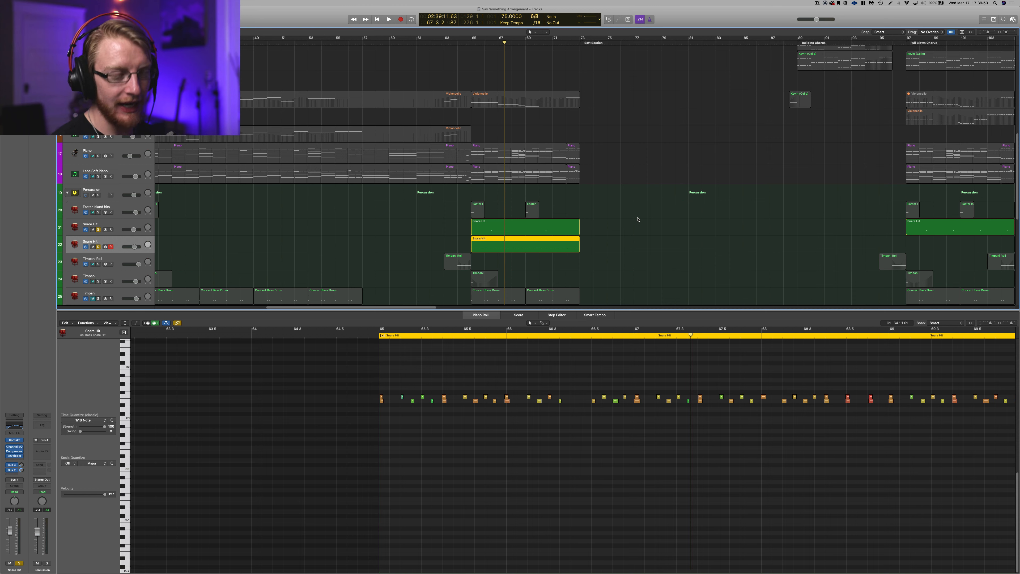
# Step: Examine the notes in the regions of both Snare Hit tracks under the Full Blown Chorus
pyautogui.hscroll(10, 642, 229)
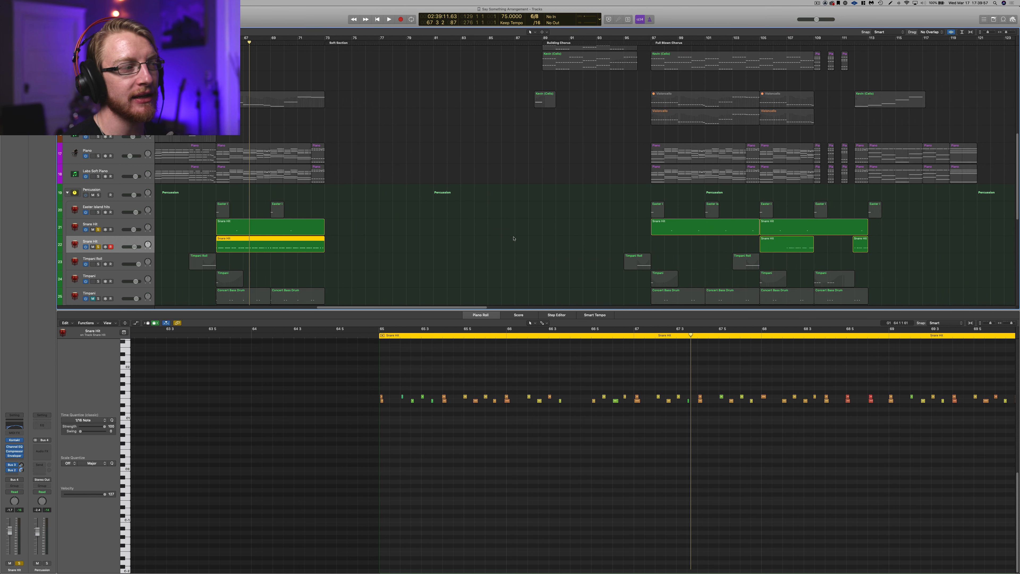
pyautogui.rightClick(688, 232)
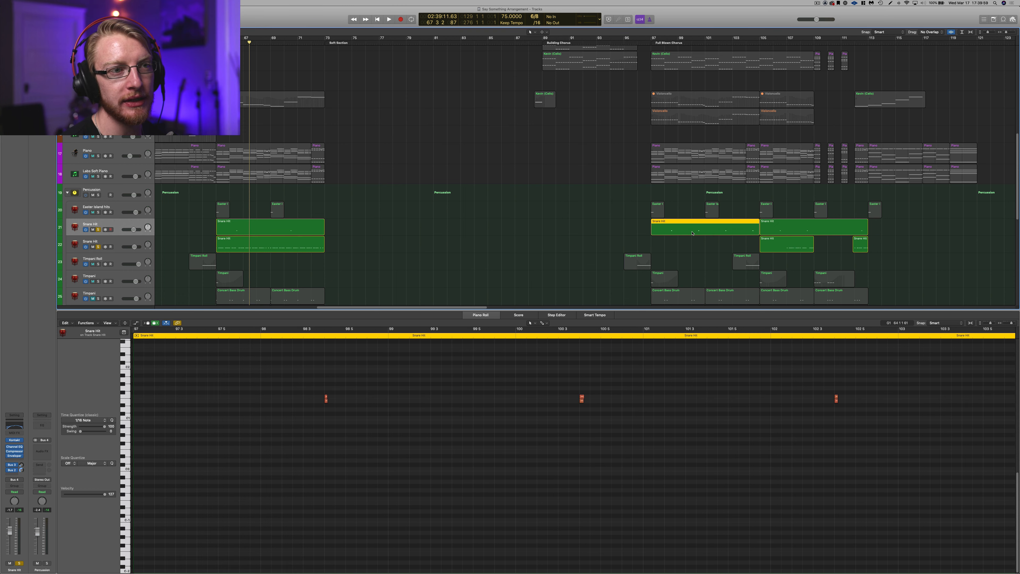
pyautogui.click(604, 236)
pyautogui.moveTo(625, 219); pyautogui.dragTo(888, 254)
pyautogui.click(887, 253)
pyautogui.click(788, 247)
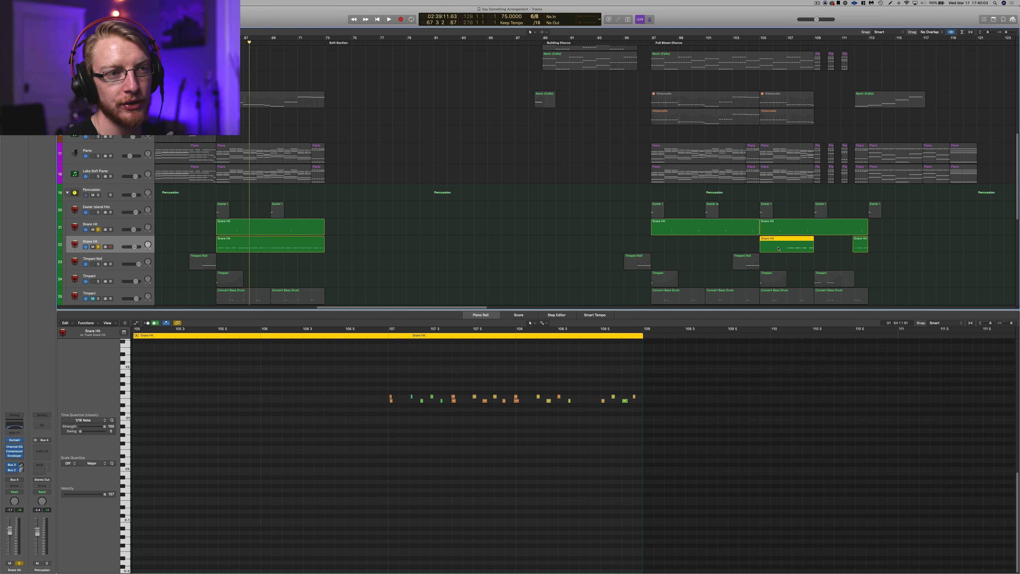
pyautogui.click(784, 231)
pyautogui.click(782, 246)
pyautogui.click(782, 231)
pyautogui.click(782, 247)
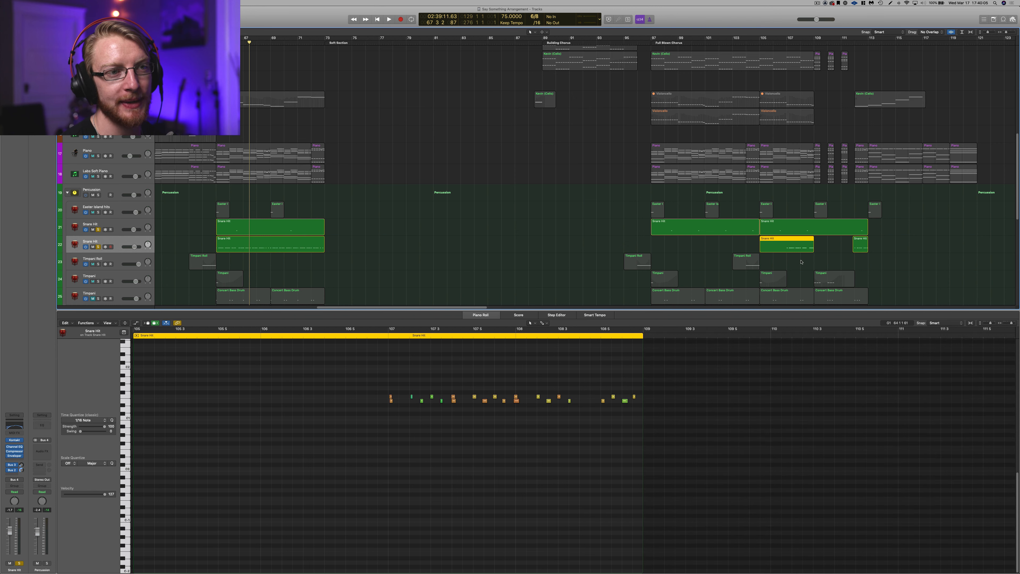
pyautogui.click(801, 262)
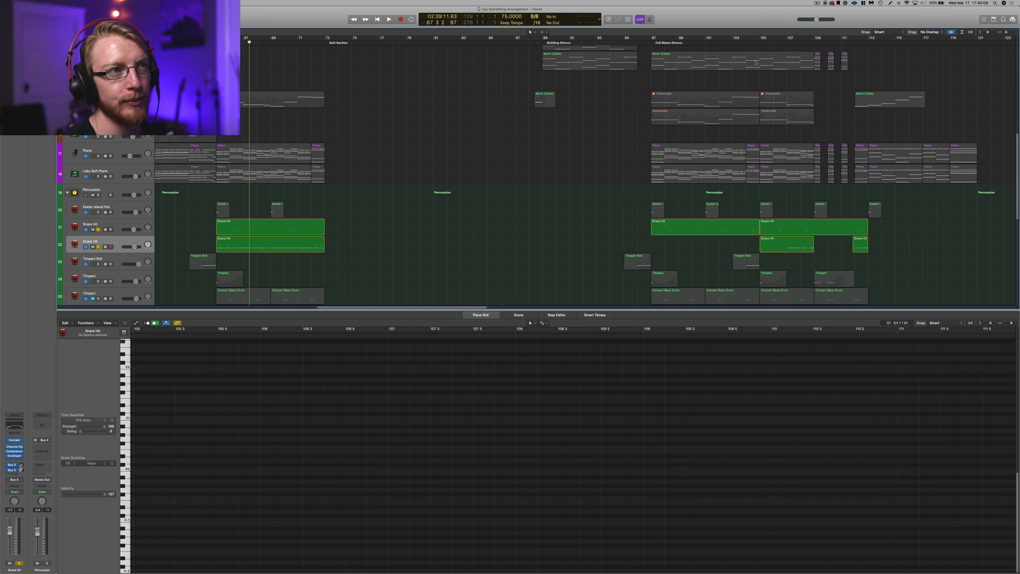
# Step: Solo the Timpani Roll, the Timpani on track 24 and the Crash Cymbal along with the snares
pyautogui.click(652, 44)
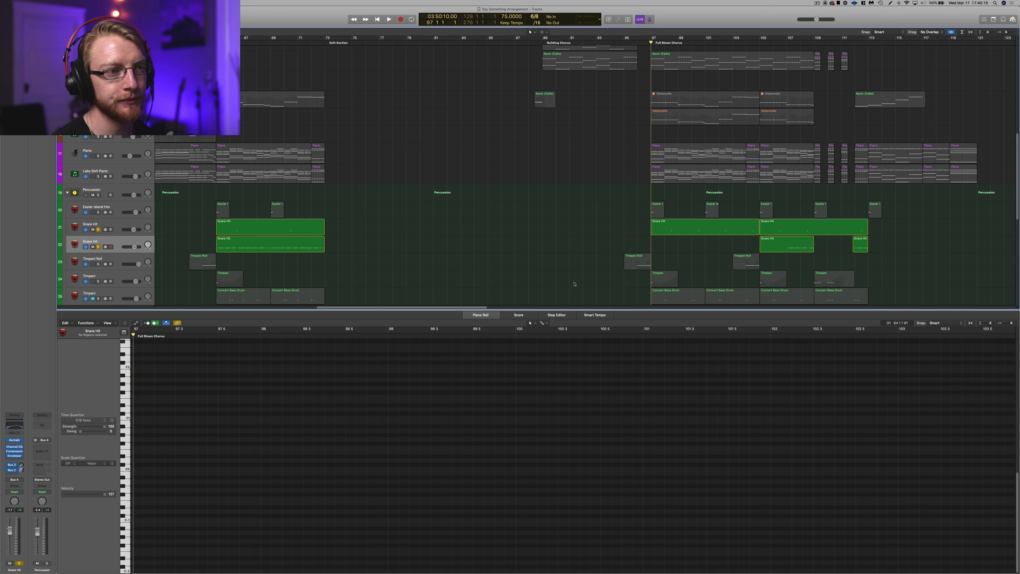
pyautogui.scroll(-6, 575, 222)
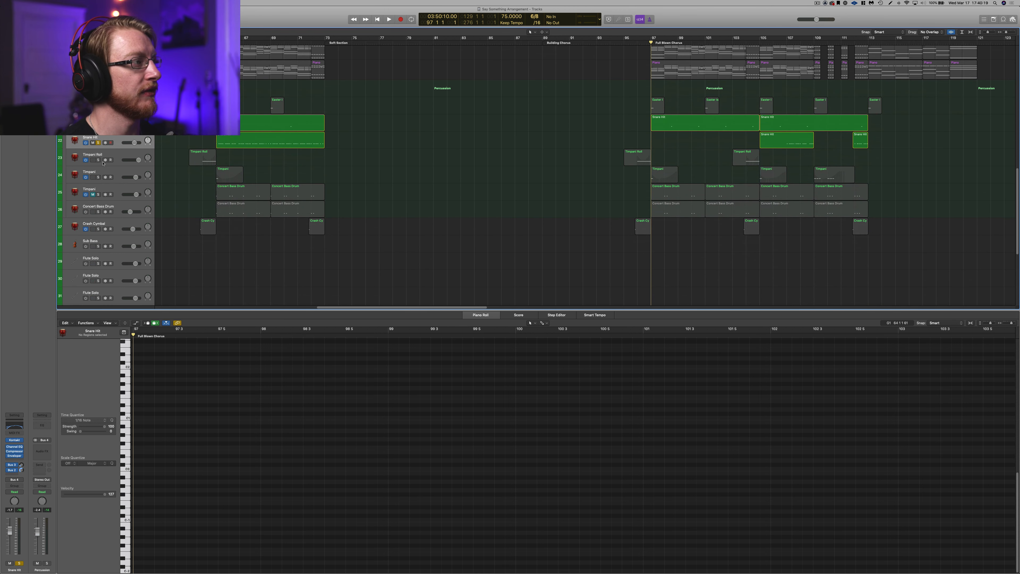
pyautogui.moveTo(98, 161); pyautogui.dragTo(97, 178)
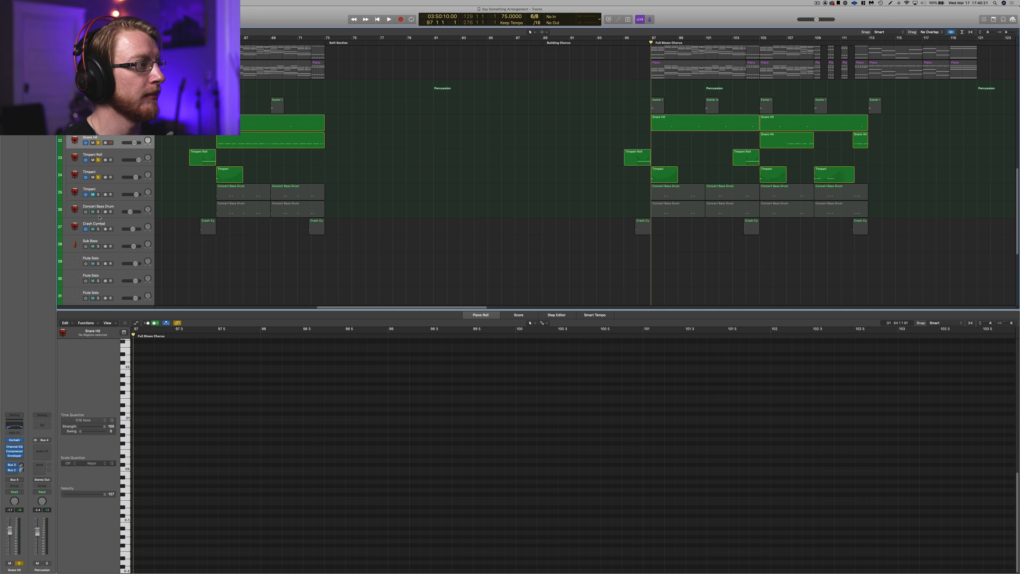
pyautogui.click(99, 230)
# Step: Play the soloed percussion from just before the Full Blown Chorus into its opening
pyautogui.click(703, 189)
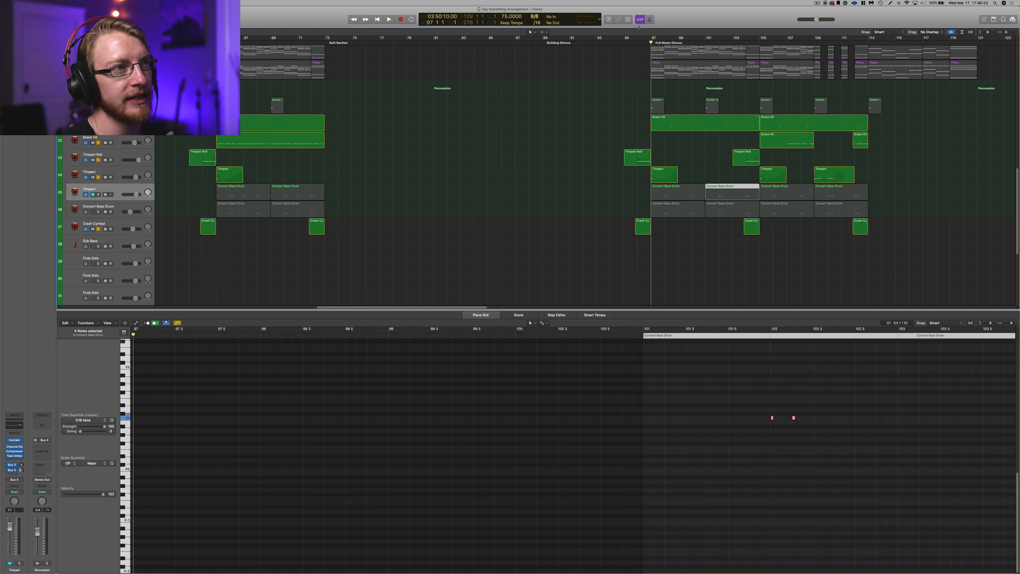
pyautogui.click(631, 42)
pyautogui.press('space')
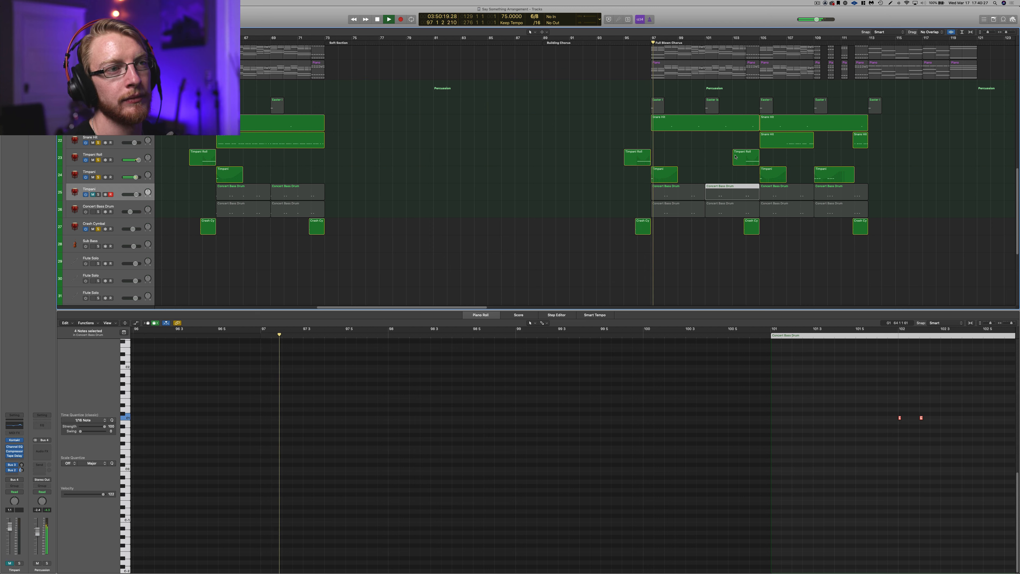
pyautogui.press('space')
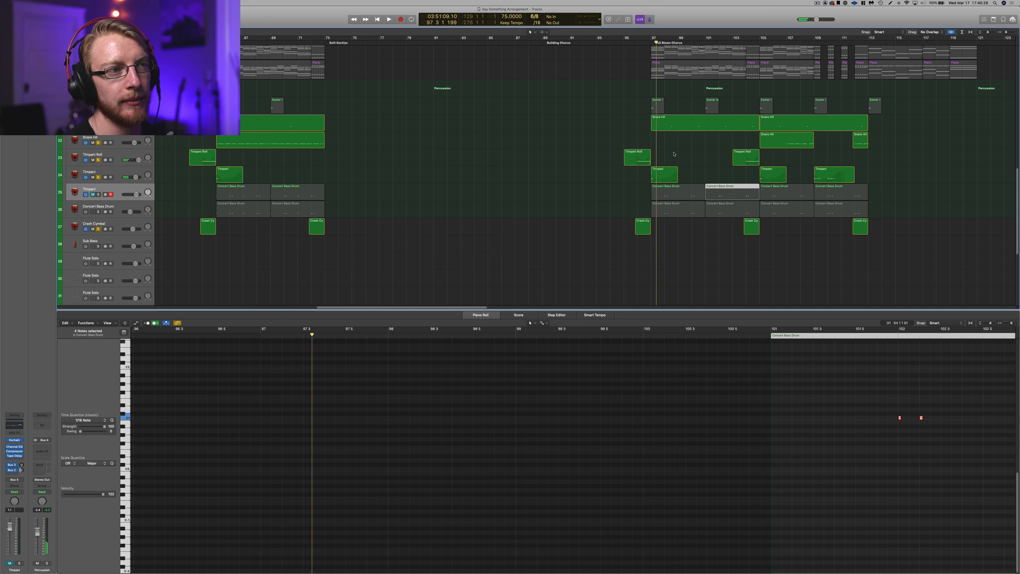
# Step: Examine the Timpani Roll and Timpani regions in the Full Blown Chorus and compare them with the string parts above
pyautogui.moveTo(600, 146); pyautogui.dragTo(844, 176)
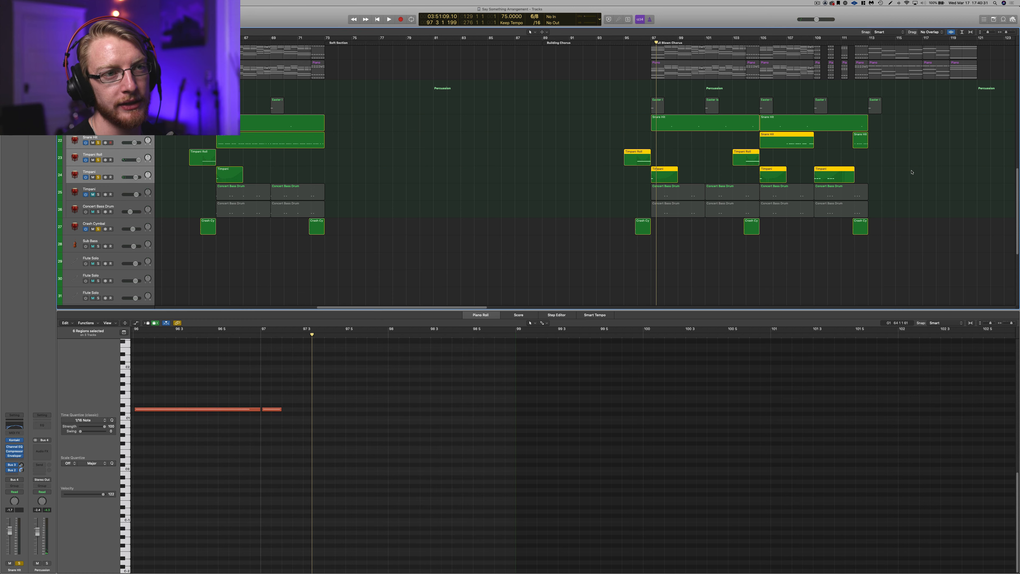
pyautogui.click(913, 172)
pyautogui.click(838, 176)
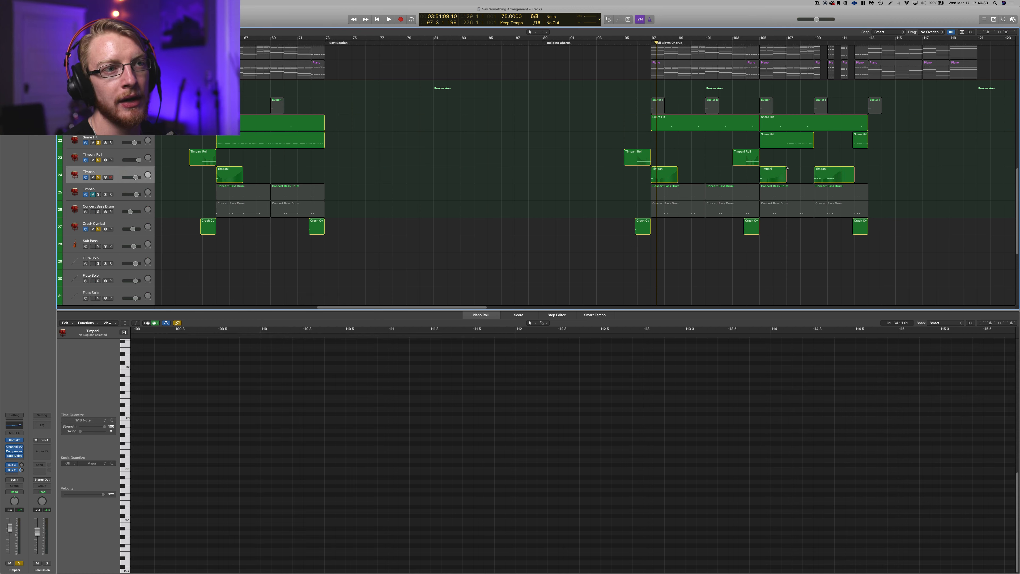
pyautogui.moveTo(607, 153); pyautogui.dragTo(784, 182)
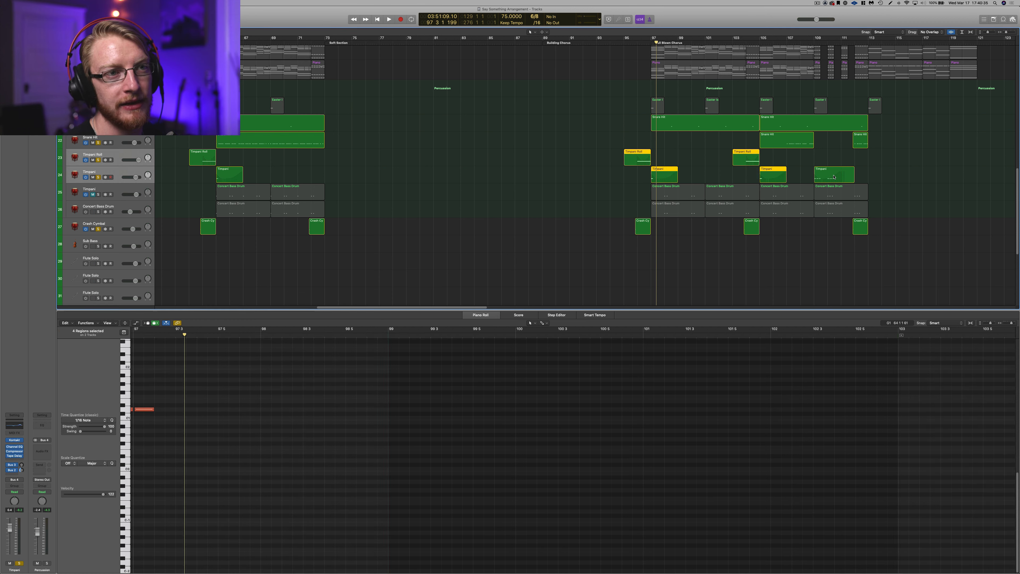
pyautogui.click(834, 177)
pyautogui.scroll(10, 834, 177)
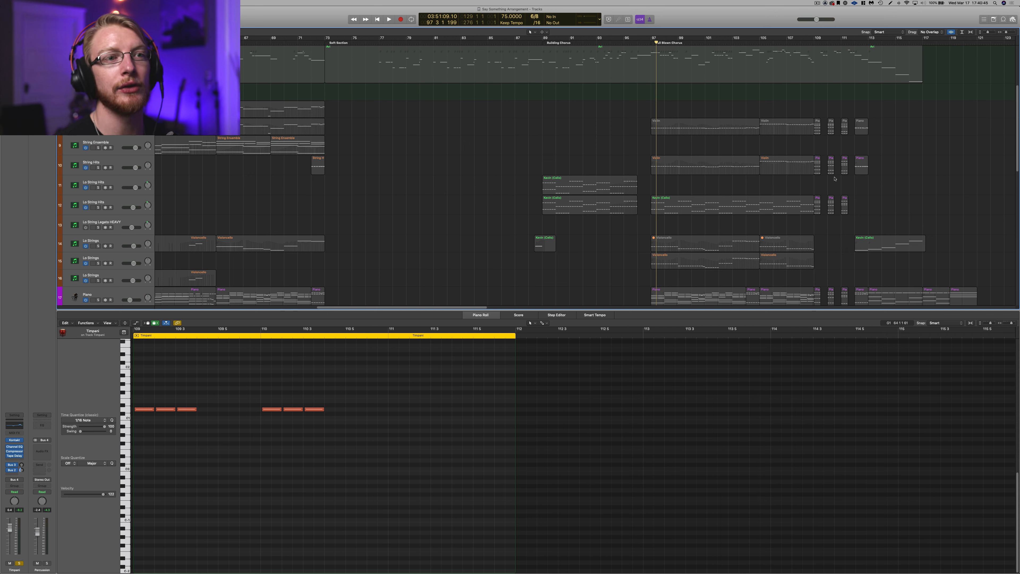
pyautogui.click(835, 177)
pyautogui.scroll(-10, 832, 169)
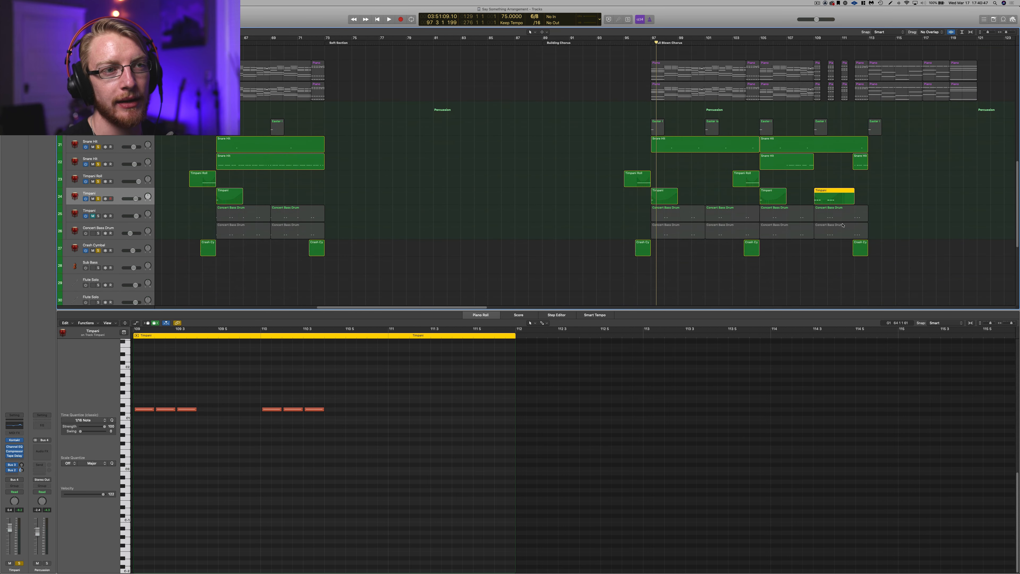
# Step: Play the soloed percussion from bar 109 to hear the last Timpani region
pyautogui.click(816, 43)
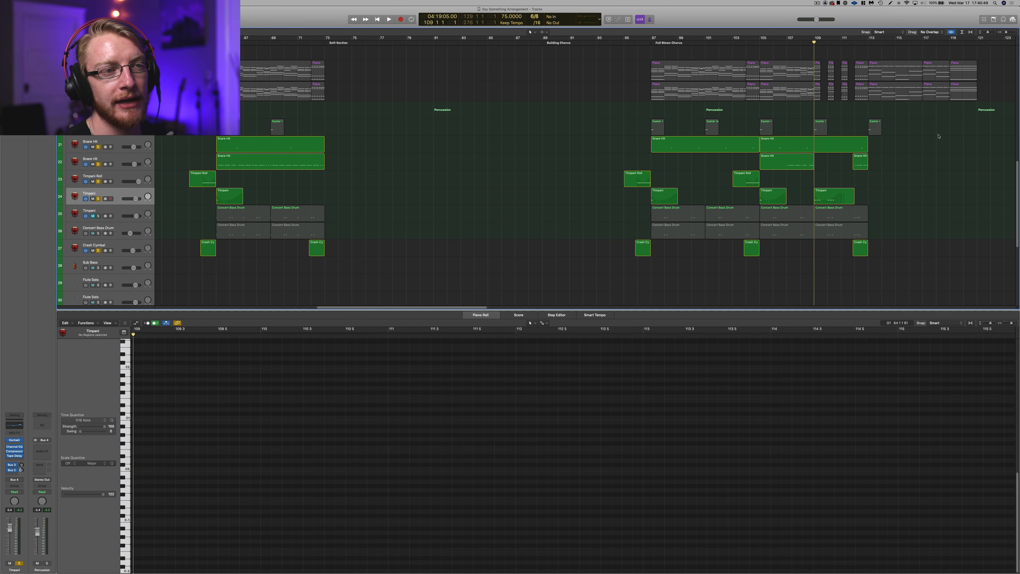
pyautogui.press('space')
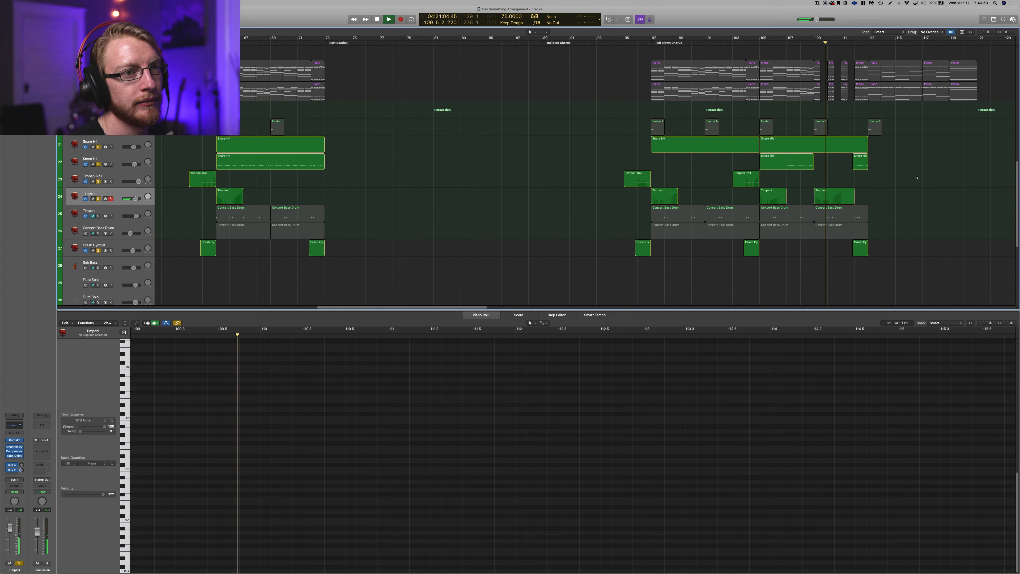
pyautogui.press('space')
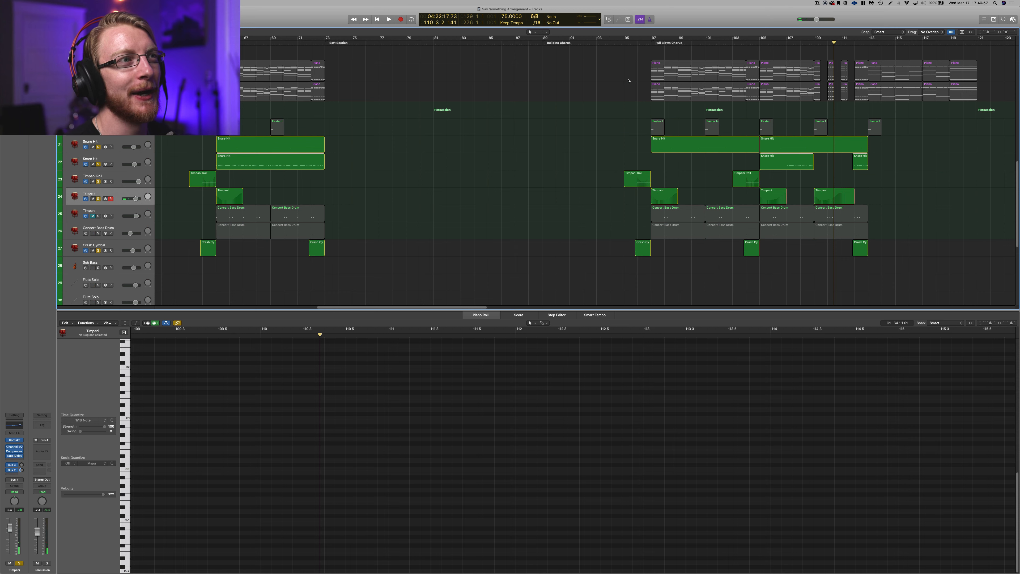
# Step: Set the playhead to bar 95 and unsolo all the soloed snare, timpani and crash cymbal tracks
pyautogui.click(626, 44)
pyautogui.scroll(3, 611, 204)
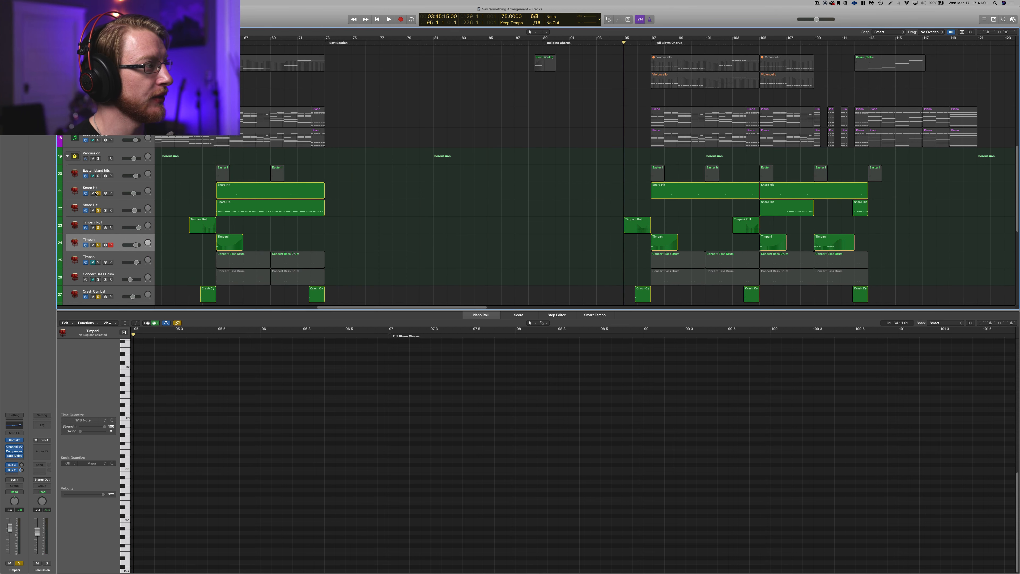
pyautogui.moveTo(97, 193); pyautogui.dragTo(97, 295)
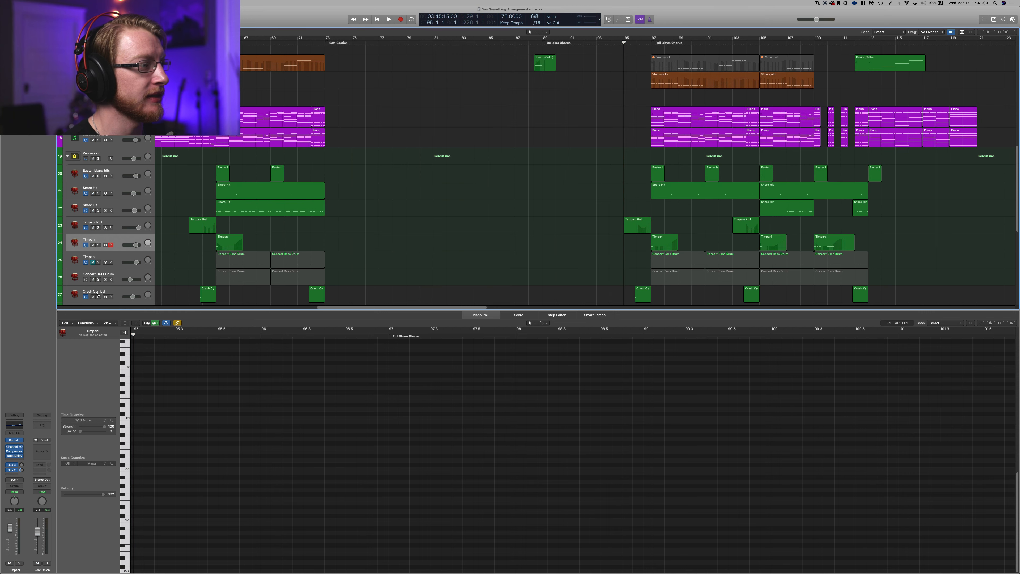
# Step: Save the project and close the Piano Roll editor to give the arrangement the full window
pyautogui.press('super+s')
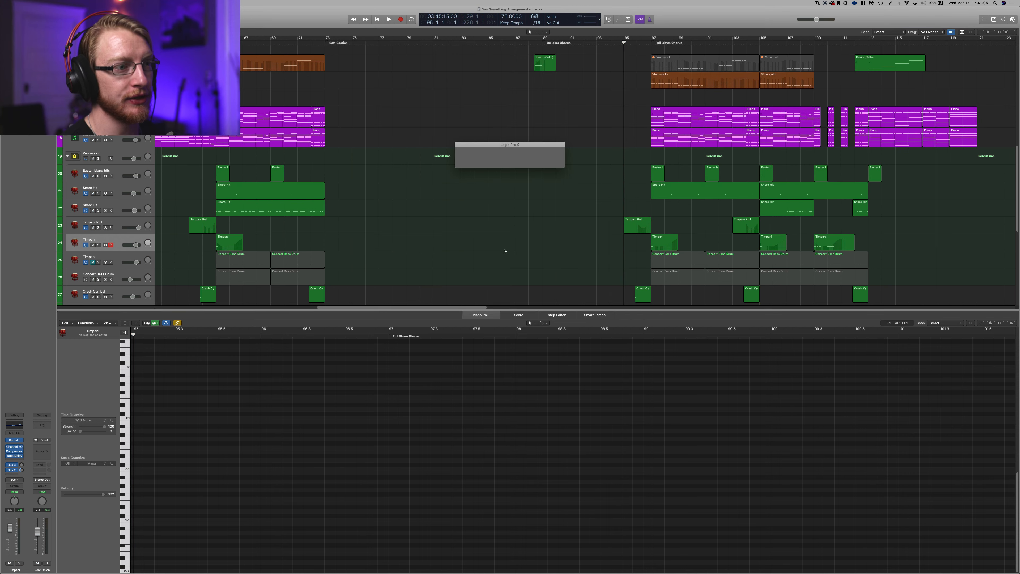
pyautogui.scroll(8, 506, 251)
pyautogui.press('p')
pyautogui.scroll(6, 568, 312)
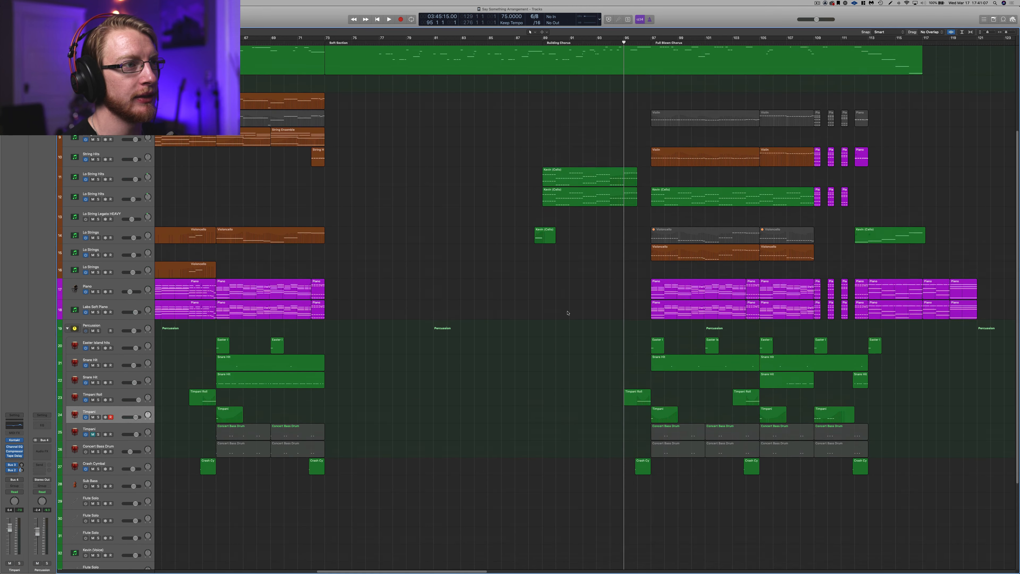
# Step: Examine the long Hi Strings and Lo Strings regions before the Soft Section, including the first String Ensemble region
pyautogui.hscroll(-8, 567, 312)
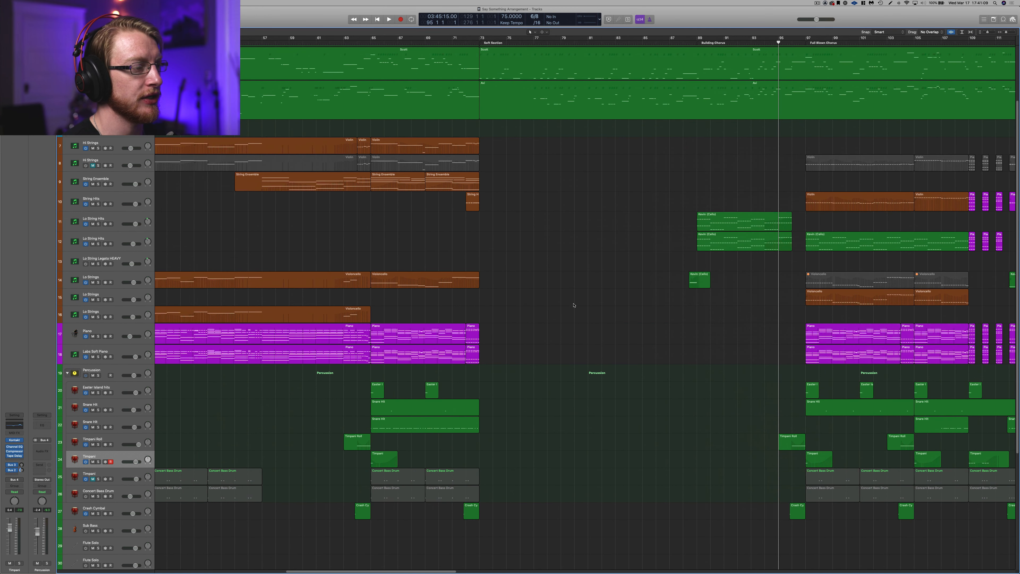
pyautogui.hscroll(-8, 579, 302)
pyautogui.click(254, 145)
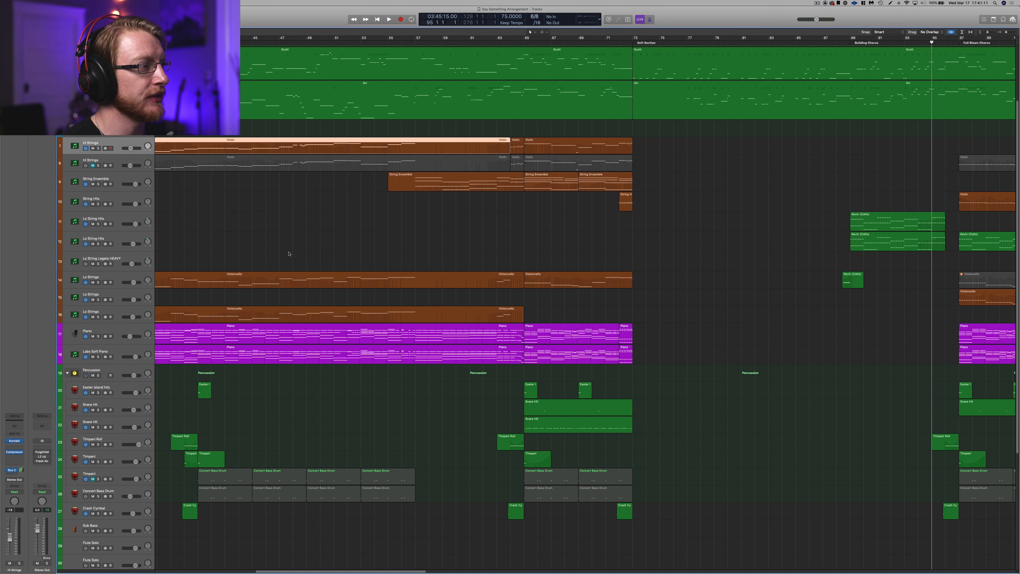
pyautogui.click(309, 281)
pyautogui.click(308, 316)
pyautogui.click(308, 284)
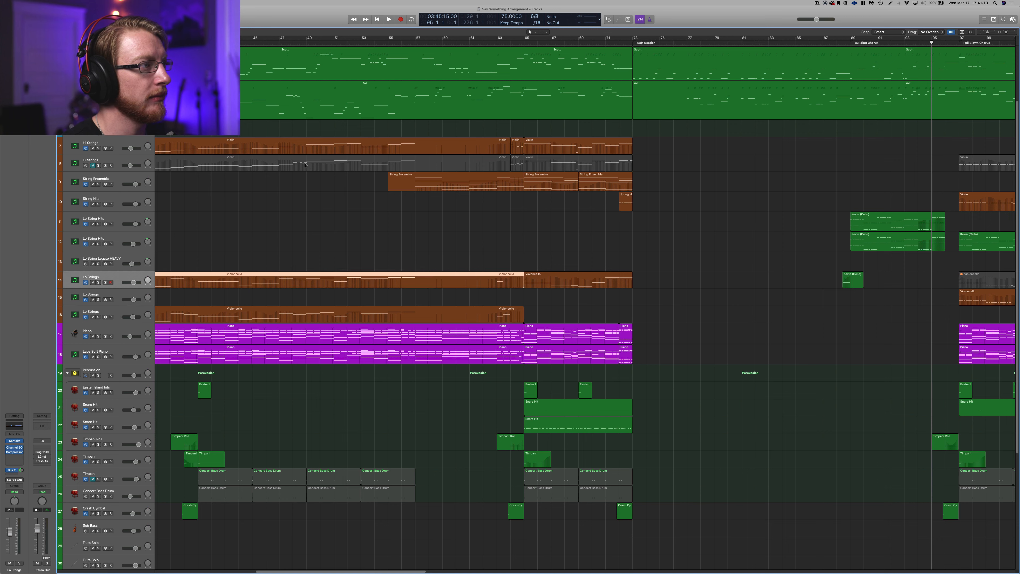
pyautogui.click(313, 148)
pyautogui.click(317, 282)
pyautogui.click(317, 314)
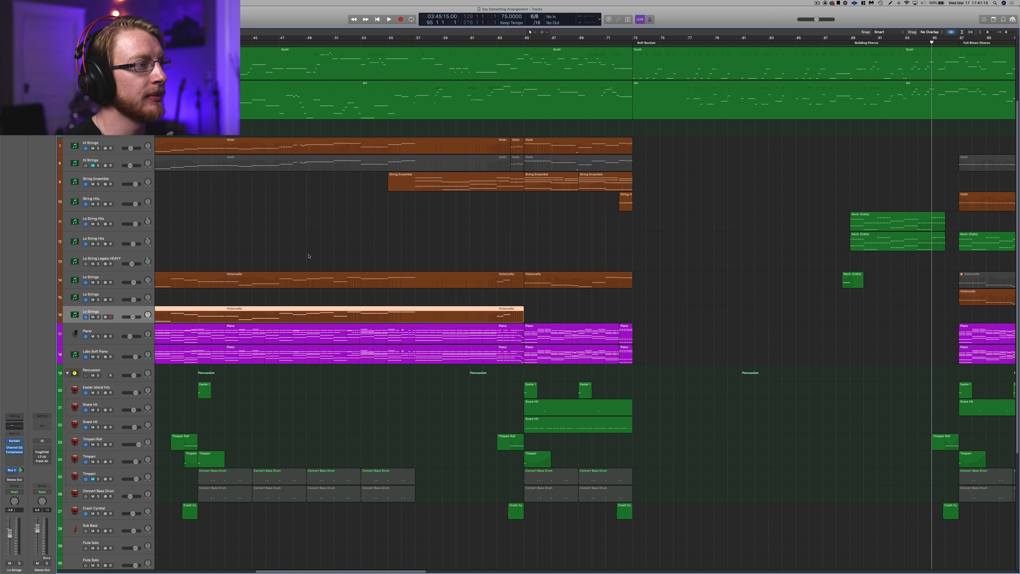
pyautogui.click(435, 181)
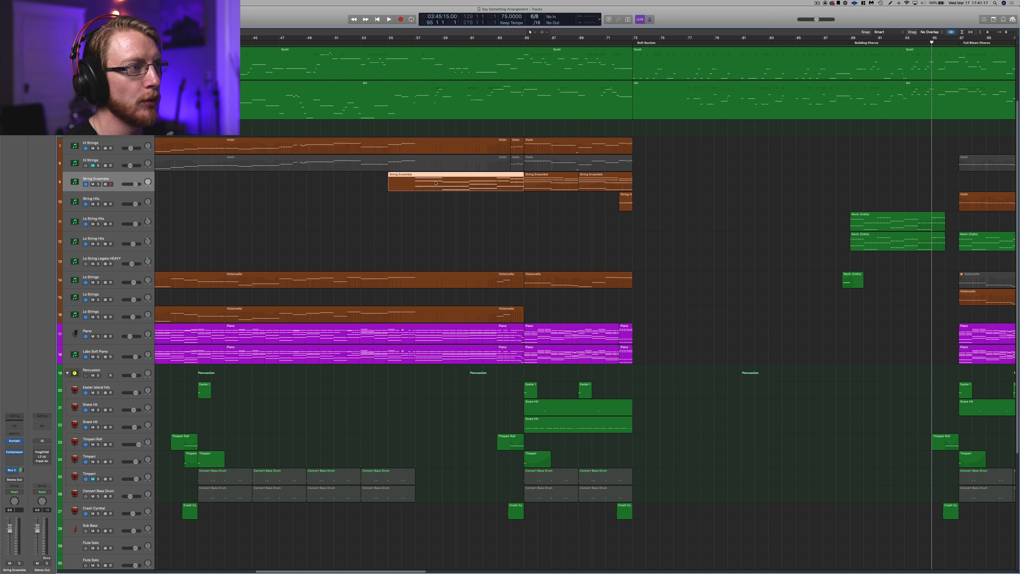
# Step: Play the full mix from the start of the Soft Section at bar 73
pyautogui.hscroll(-2, 578, 222)
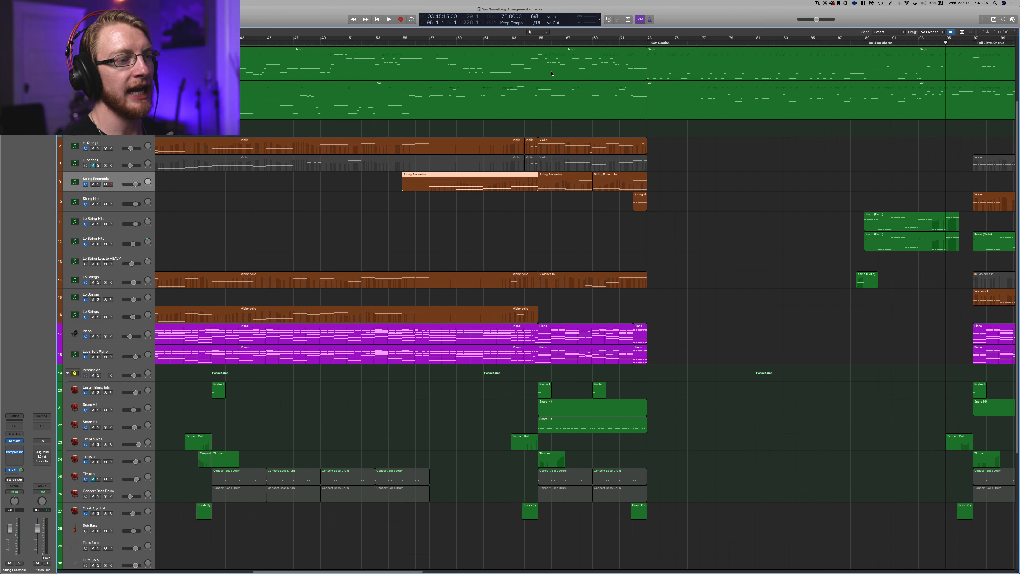
pyautogui.scroll(1, 665, 38)
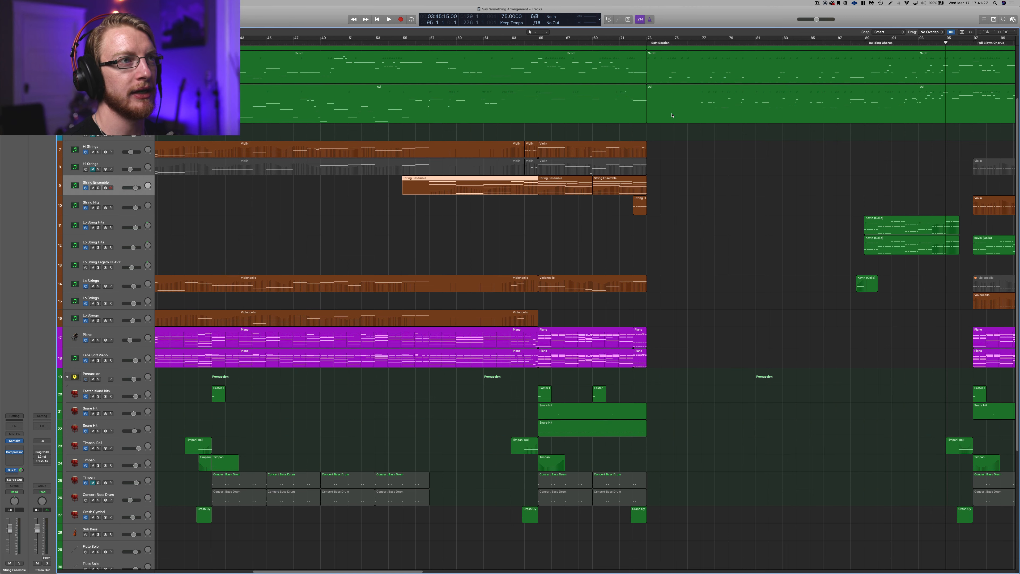
pyautogui.click(648, 42)
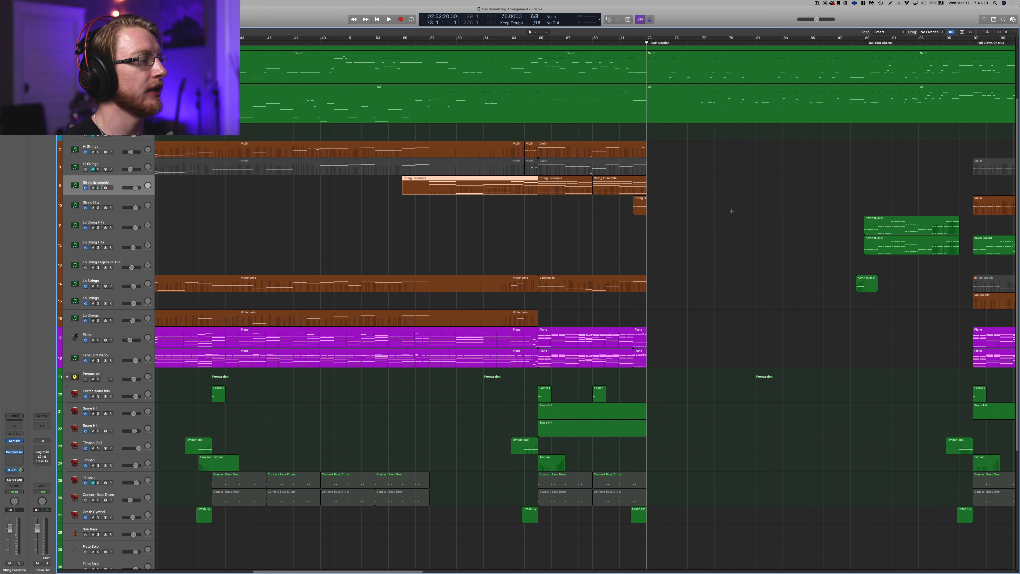
pyautogui.press('space')
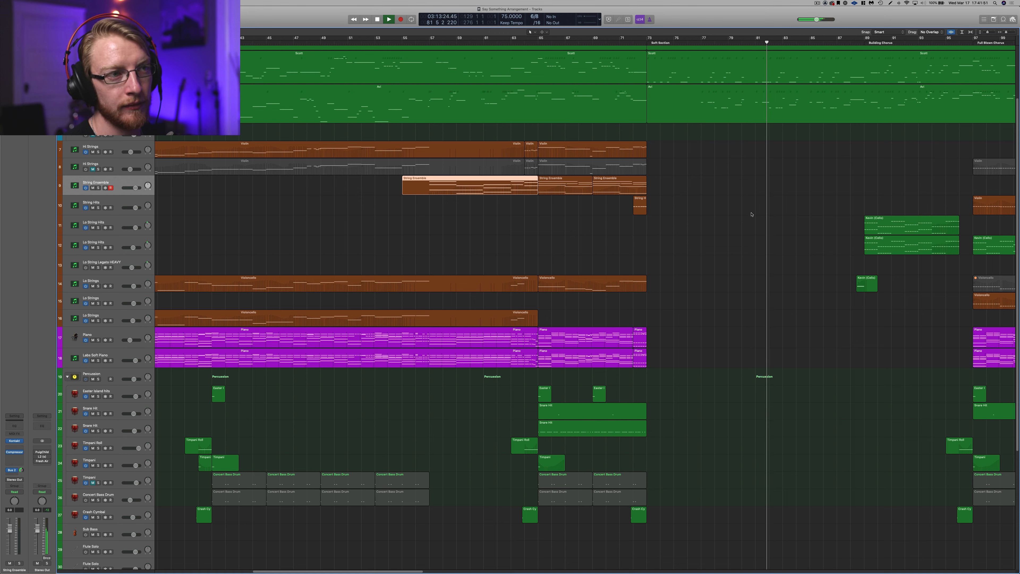
pyautogui.press('space')
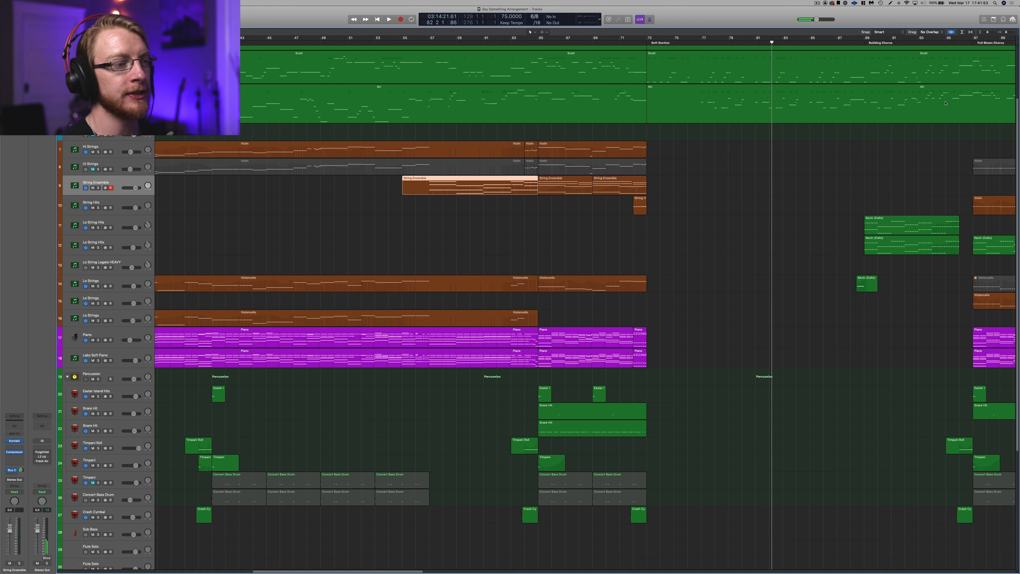
# Step: Set the playhead to bar 55 and select all three String Ensemble regions before the Soft Section
pyautogui.click(471, 224)
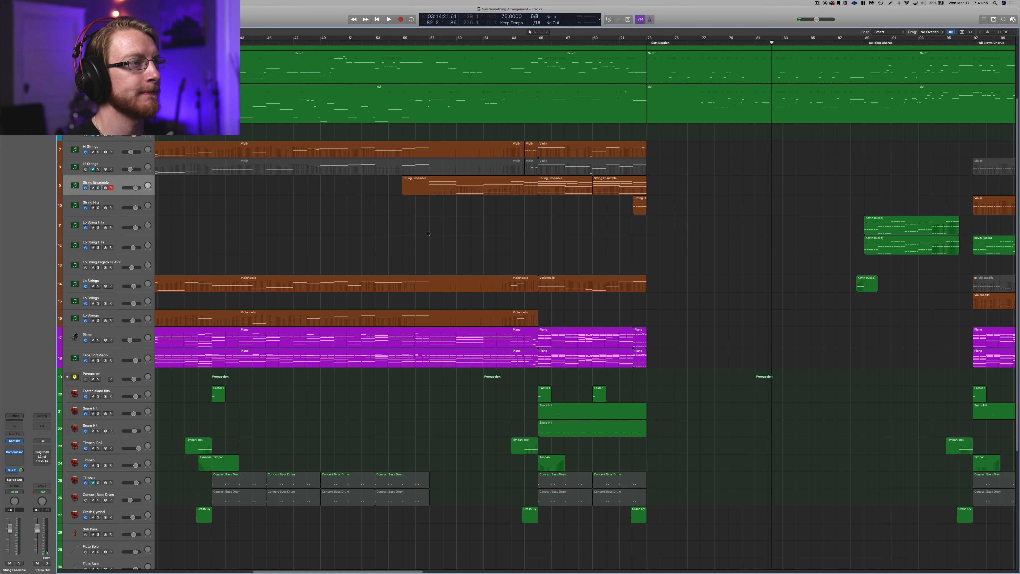
pyautogui.click(404, 41)
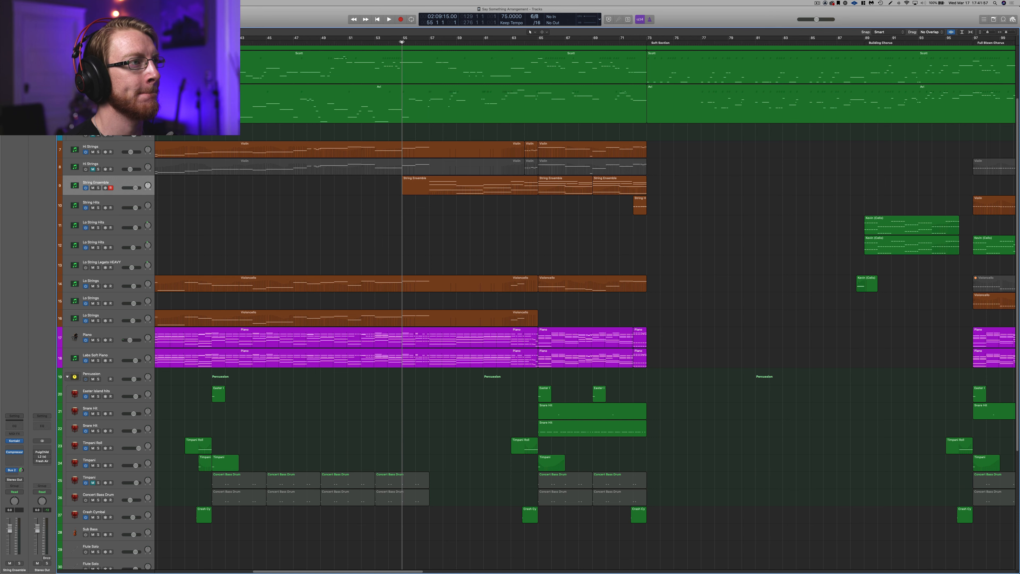
pyautogui.scroll(2, 482, 145)
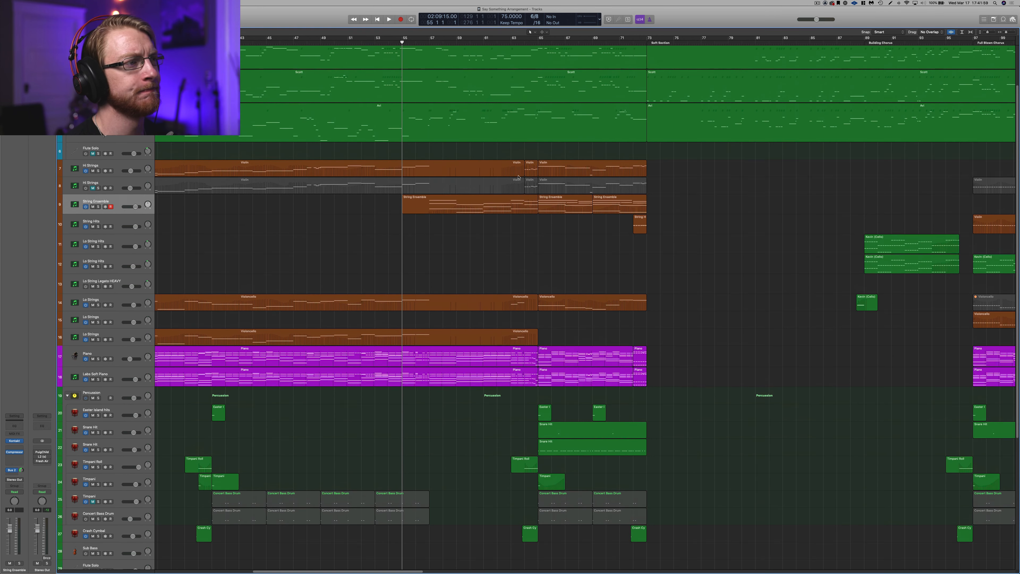
pyautogui.click(528, 222)
pyautogui.keyDown('shift'); pyautogui.click(564, 221); pyautogui.keyUp('shift')
pyautogui.keyDown('shift'); pyautogui.click(606, 220); pyautogui.keyUp('shift')
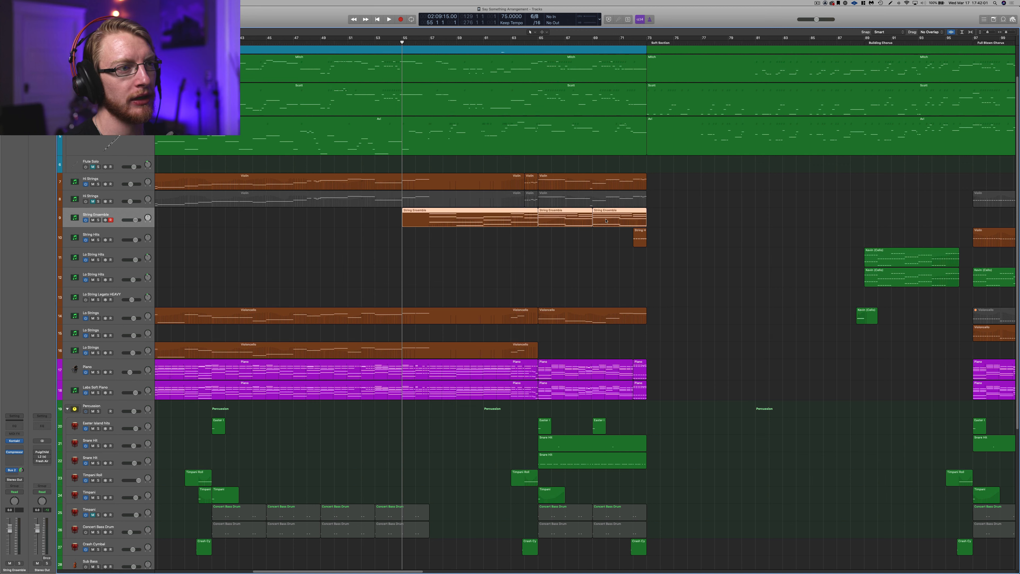
# Step: Move the playhead to bar 71 and compare the short String Hits region with the last String Ensemble region
pyautogui.click(620, 244)
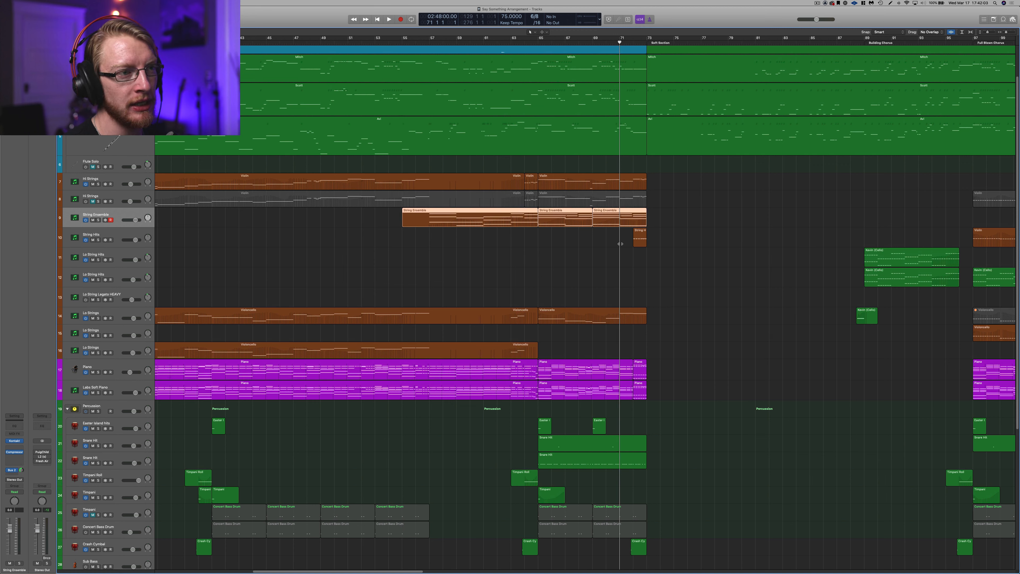
pyautogui.click(640, 245)
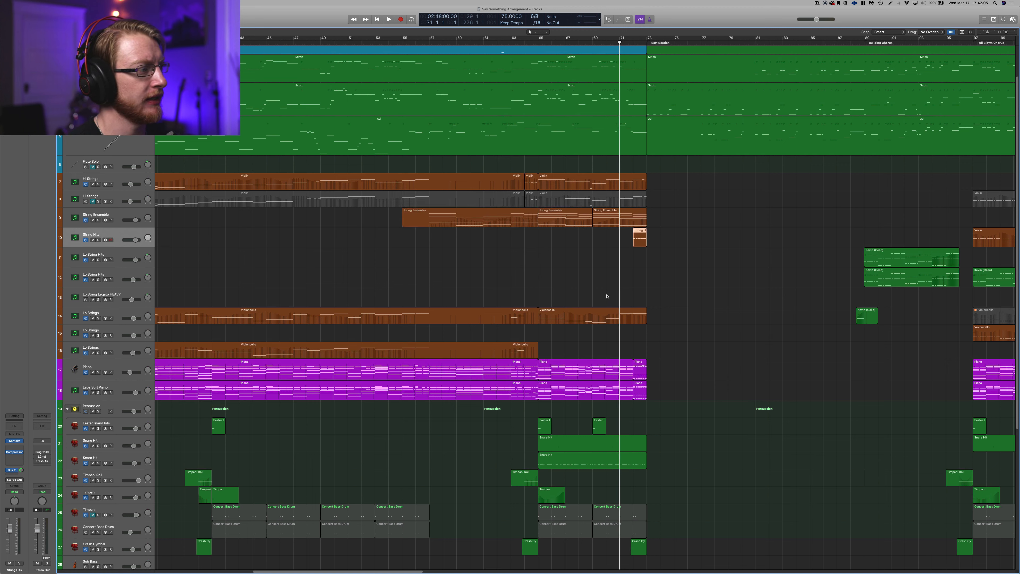
pyautogui.click(604, 293)
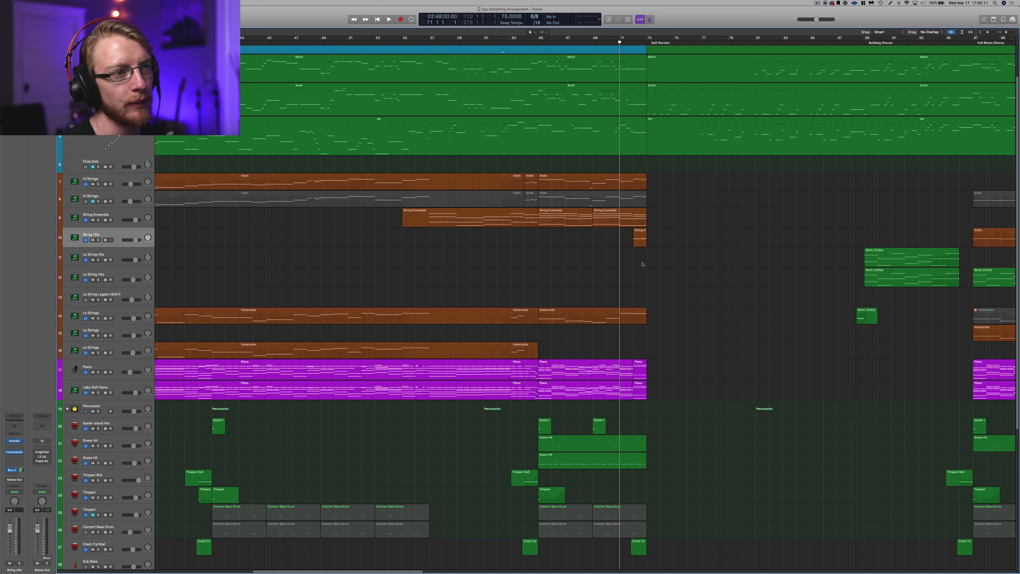
pyautogui.click(642, 245)
pyautogui.click(639, 221)
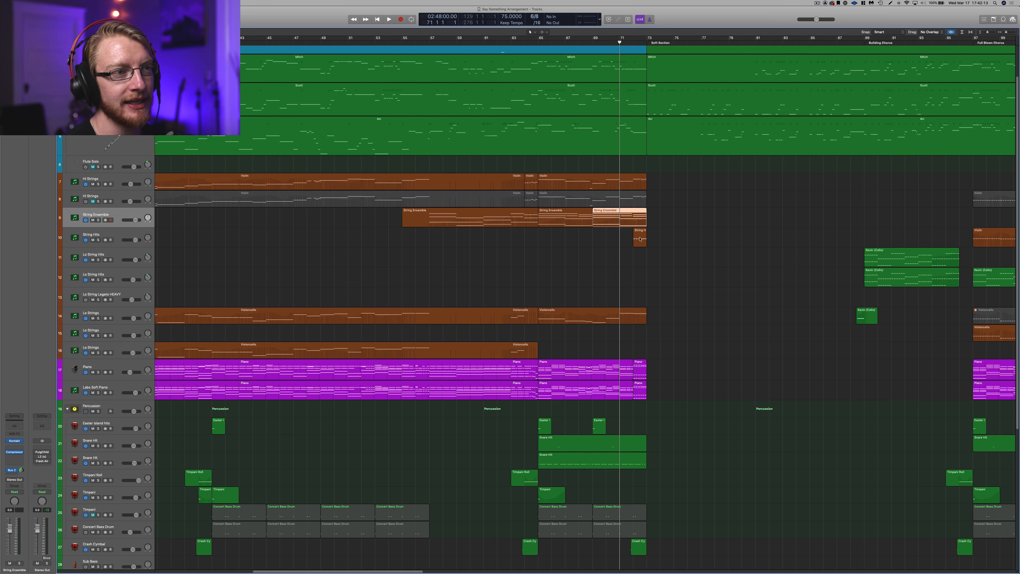
pyautogui.click(638, 242)
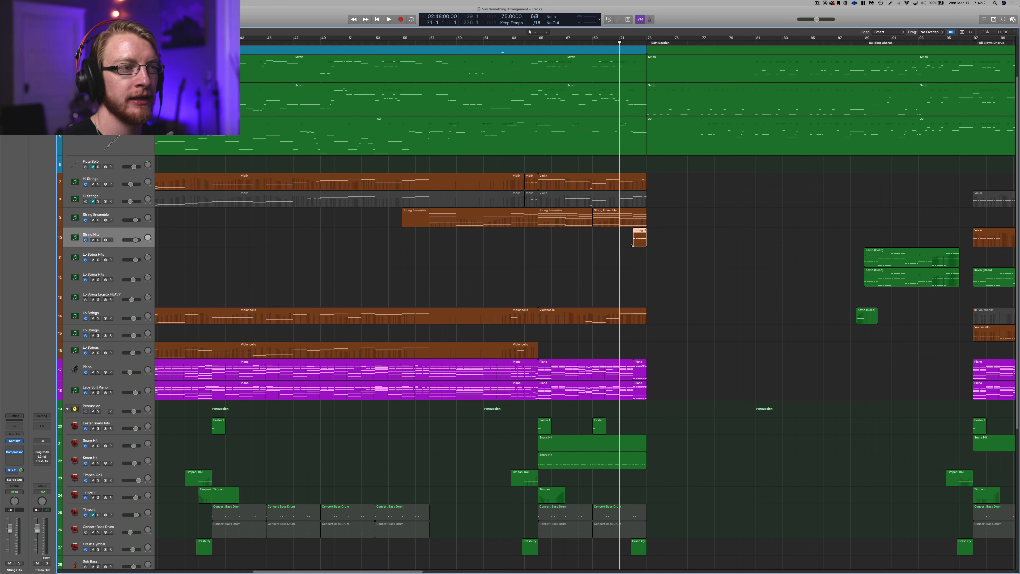
pyautogui.click(560, 291)
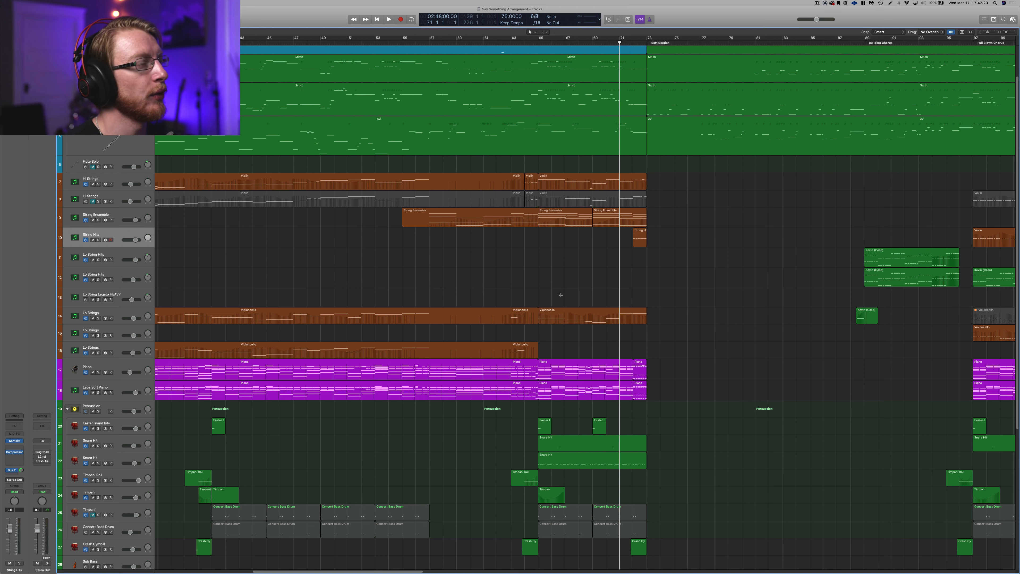
# Step: Return the playhead to bar 55 and inspect the String Ensemble, Hi Strings and Lo Strings regions sounding there
pyautogui.click(402, 42)
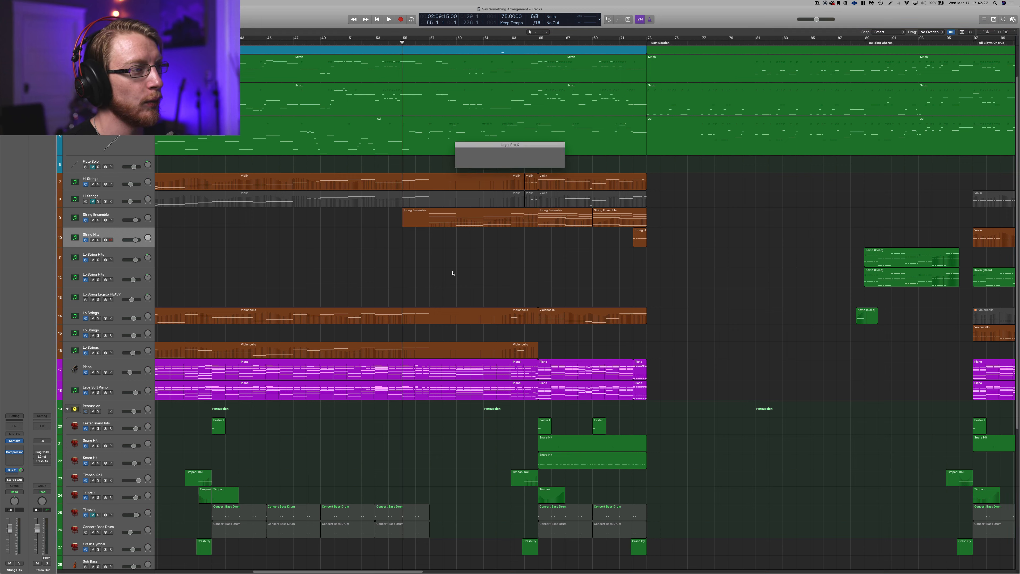
pyautogui.click(478, 222)
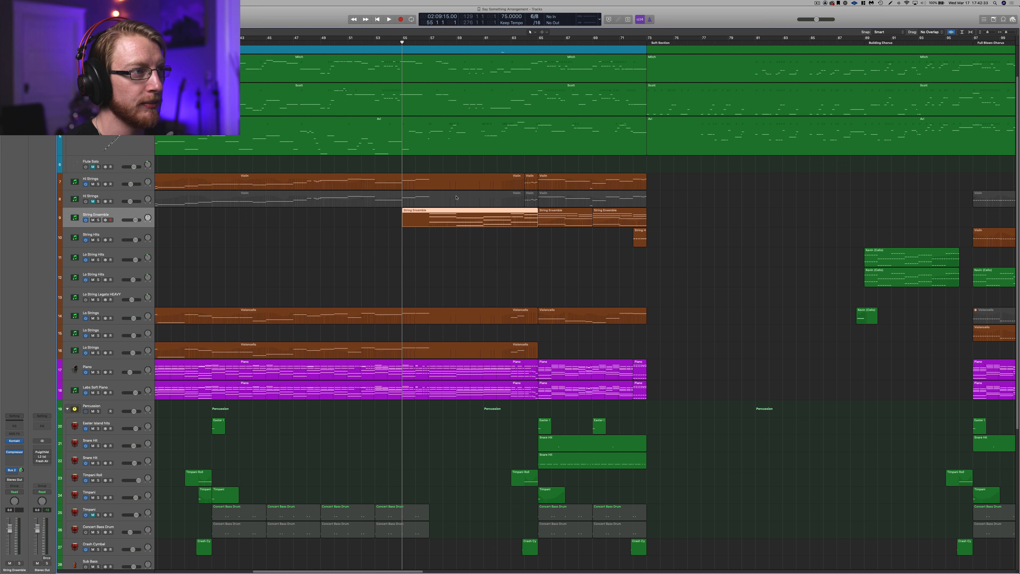
pyautogui.click(456, 185)
pyautogui.click(503, 318)
pyautogui.click(523, 352)
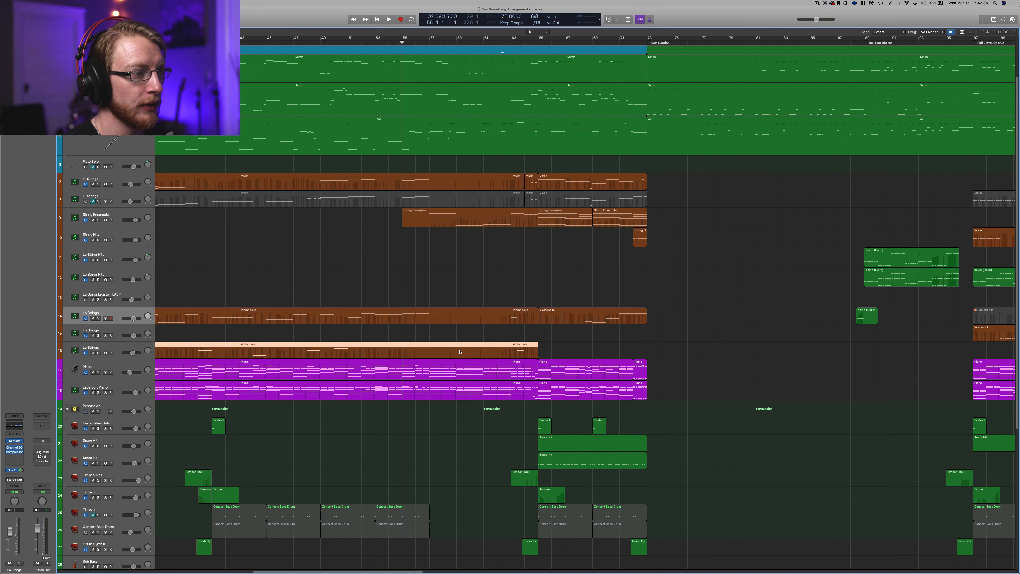
# Step: Examine the String Ensemble, Violoncello and Violin regions that start at bar 65 as one selection, then clear it
pyautogui.click(568, 322)
pyautogui.click(568, 221)
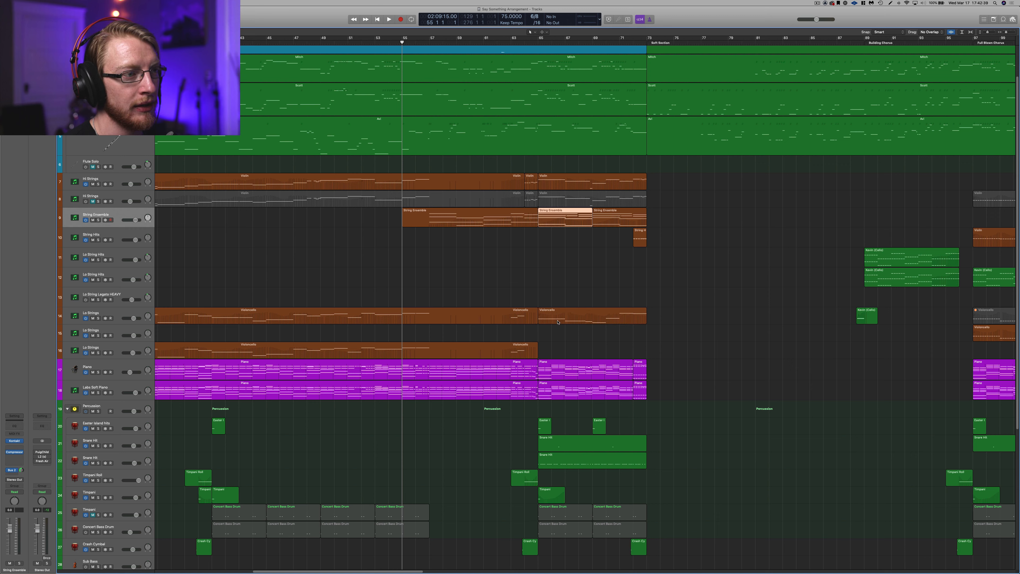
pyautogui.keyDown('shift'); pyautogui.click(572, 322); pyautogui.keyUp('shift')
pyautogui.keyDown('shift'); pyautogui.click(558, 181); pyautogui.keyUp('shift')
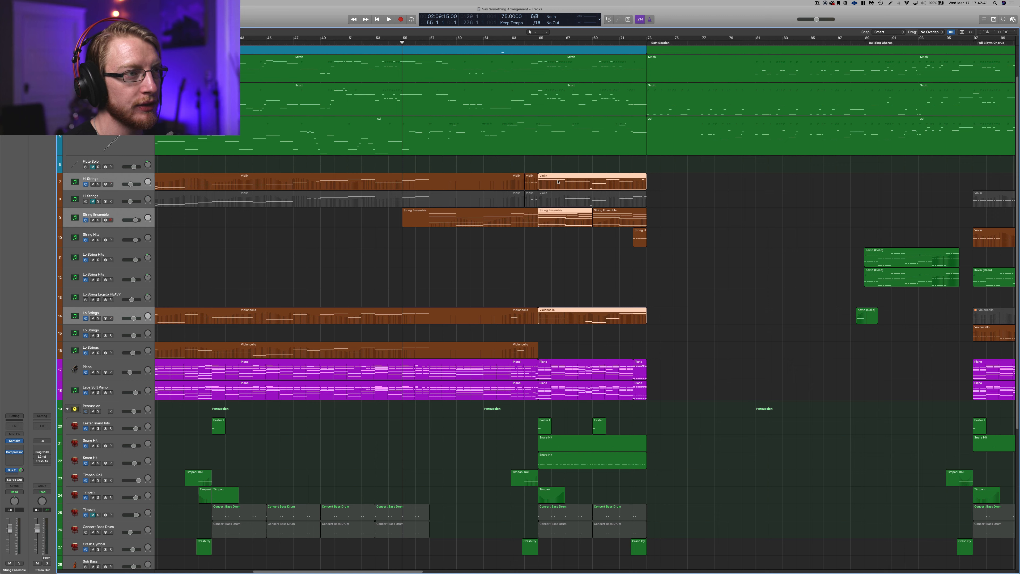
pyautogui.click(575, 294)
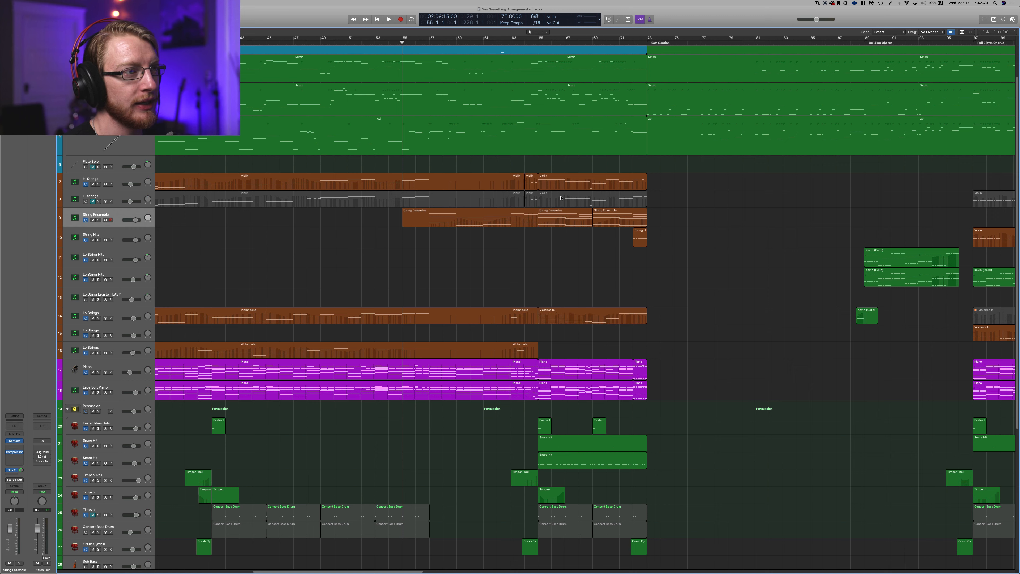
# Step: Select the long Violin region and both long Violoncello regions before bar 65 to compare them, then deselect them
pyautogui.click(439, 186)
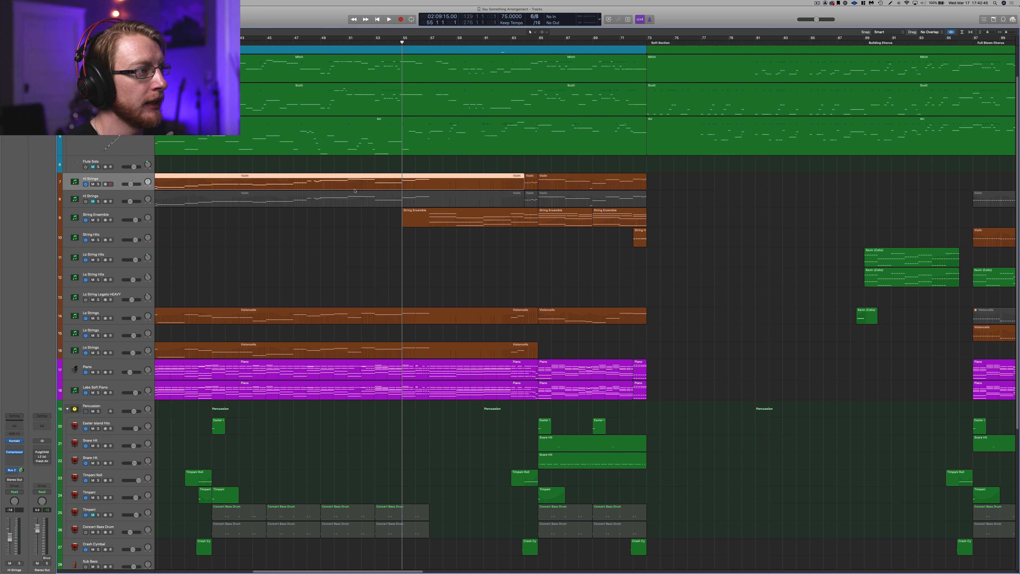
pyautogui.keyDown('shift'); pyautogui.click(385, 314); pyautogui.keyUp('shift')
pyautogui.keyDown('shift'); pyautogui.click(398, 351); pyautogui.keyUp('shift')
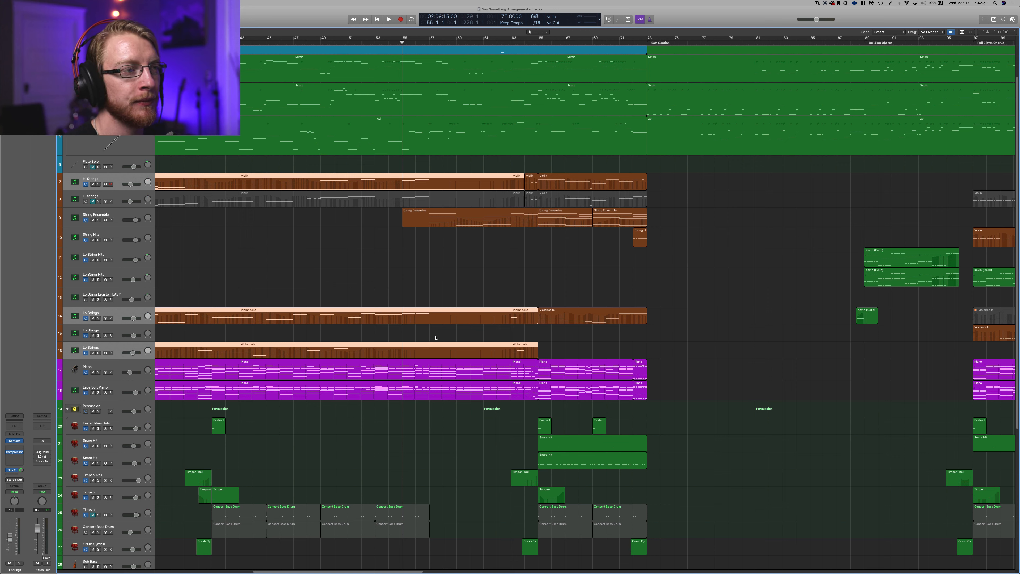
pyautogui.click(473, 269)
# Step: Reselect the middle String Ensemble region with the Violoncello and Violin regions above and below it from bar 65
pyautogui.click(549, 225)
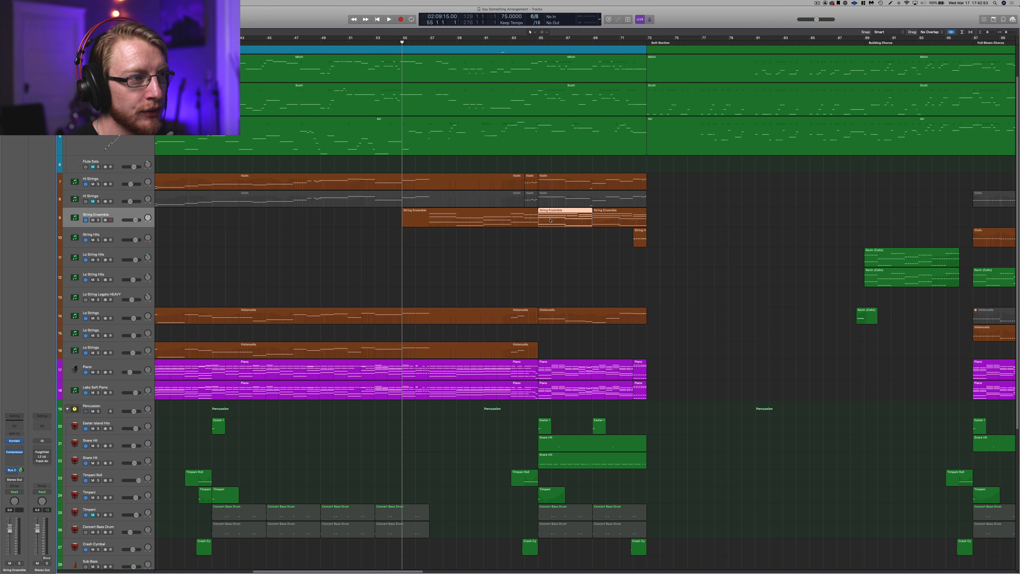
pyautogui.keyDown('shift'); pyautogui.click(557, 317); pyautogui.keyUp('shift')
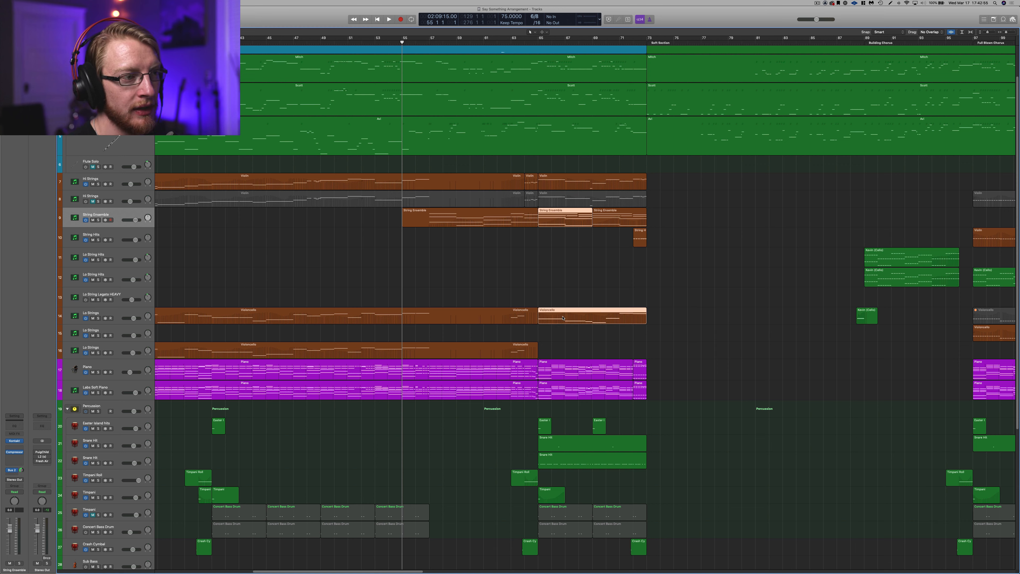
pyautogui.keyDown('shift'); pyautogui.click(590, 182); pyautogui.keyUp('shift')
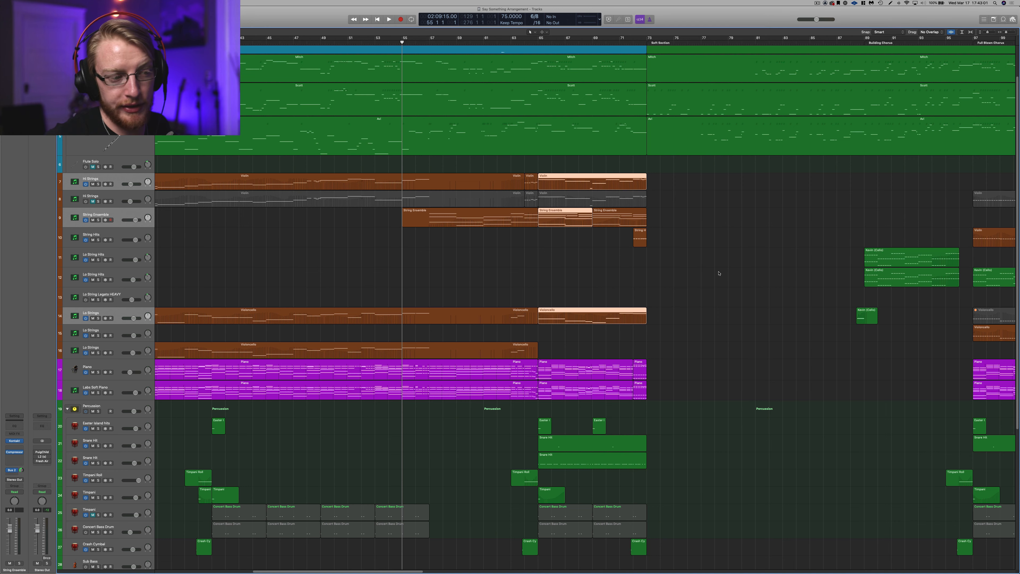
# Step: Clear the string region selection, set the playhead to bar 53 and save the project
pyautogui.click(397, 169)
pyautogui.click(376, 47)
pyautogui.click(375, 43)
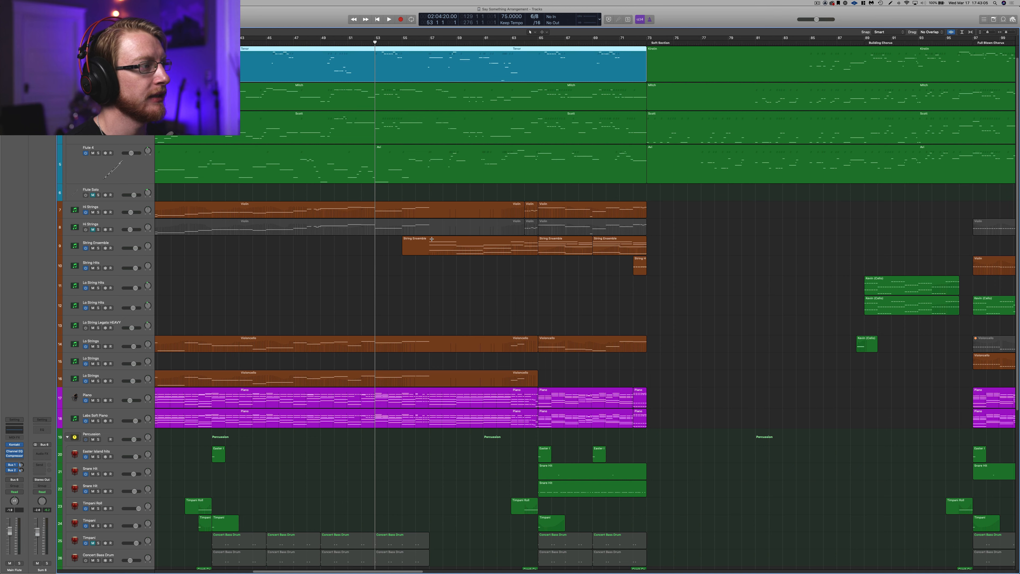
pyautogui.press('super+s')
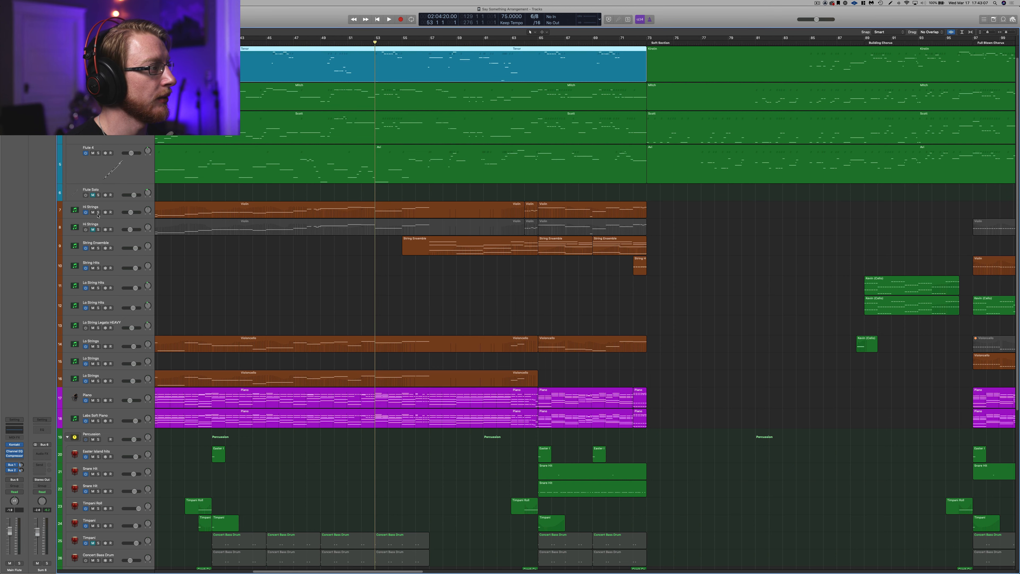
# Step: Solo Hi Strings, String Ensemble and both active Lo Strings tracks, and play them from bar 53 to the Soft Section
pyautogui.click(98, 213)
pyautogui.click(99, 249)
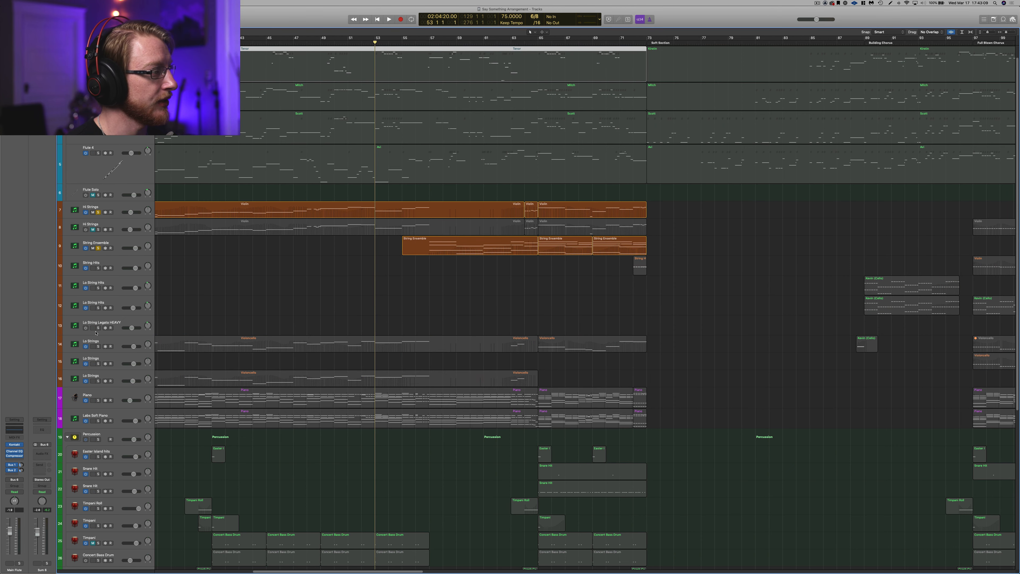
pyautogui.click(98, 346)
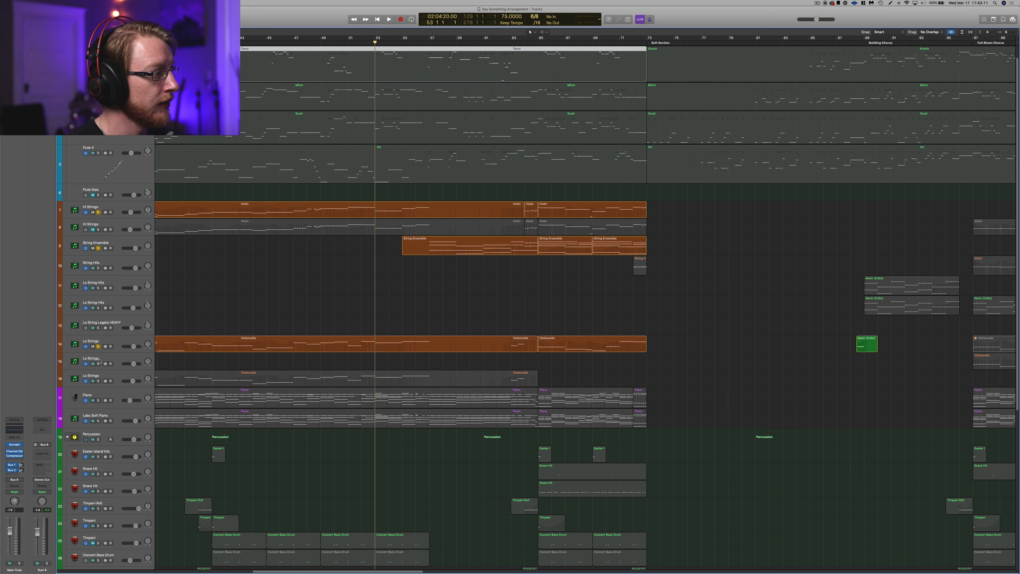
pyautogui.click(98, 382)
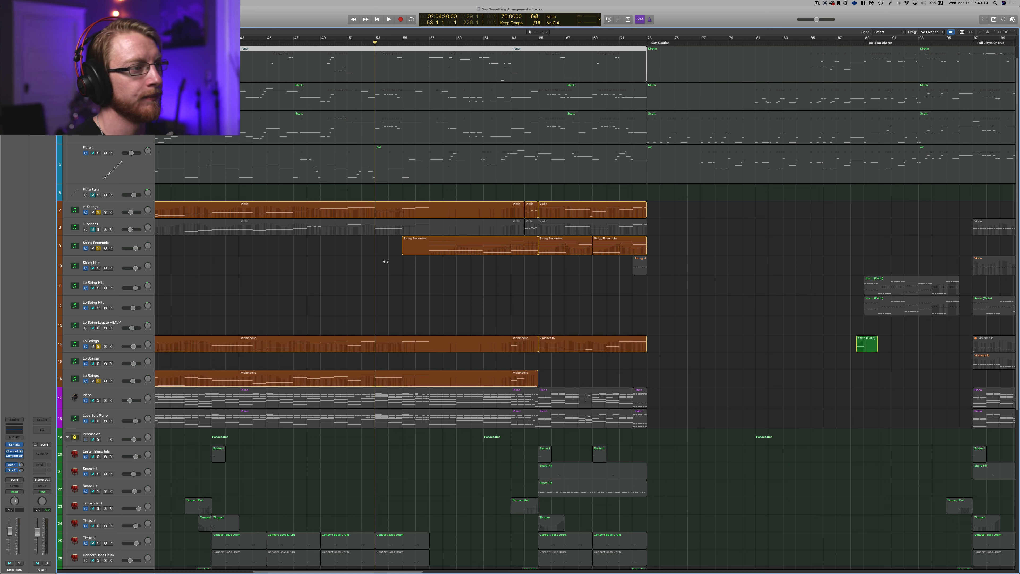
pyautogui.press('space')
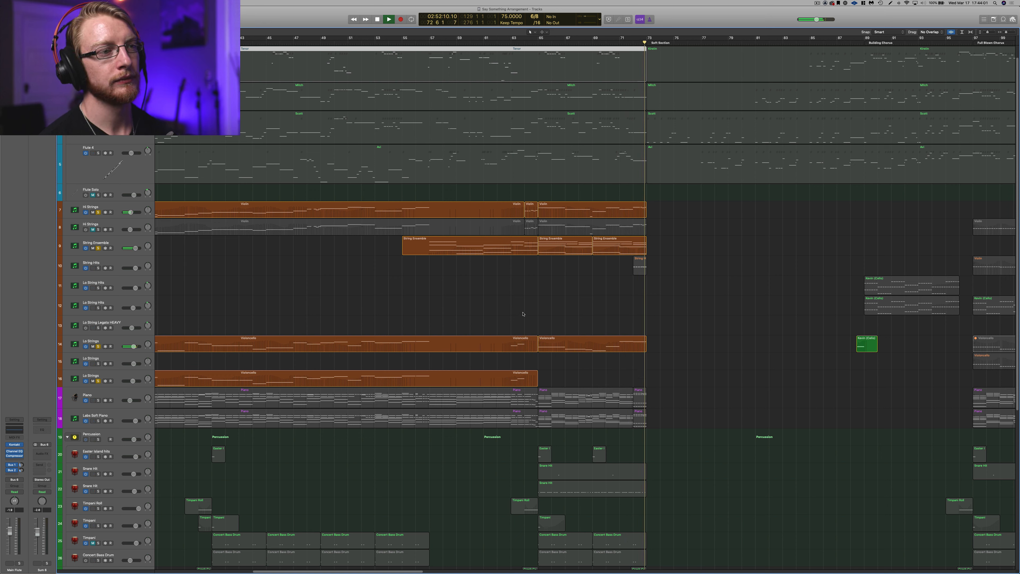
pyautogui.press('space')
pyautogui.click(657, 302)
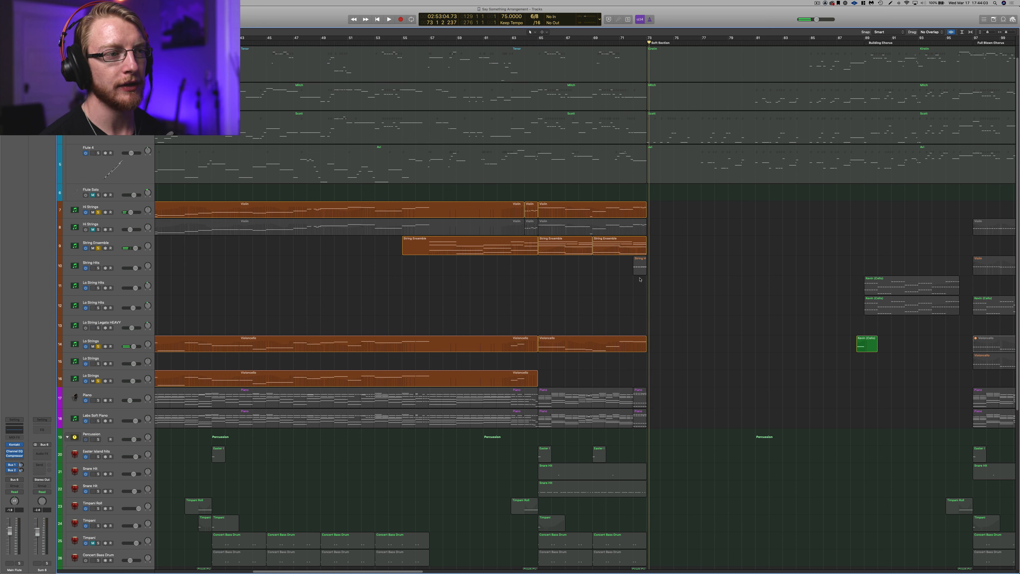
# Step: Add the String Hits track to the soloed strings, play from bar 71 and raise the String Hits volume slightly
pyautogui.click(640, 266)
pyautogui.click(98, 268)
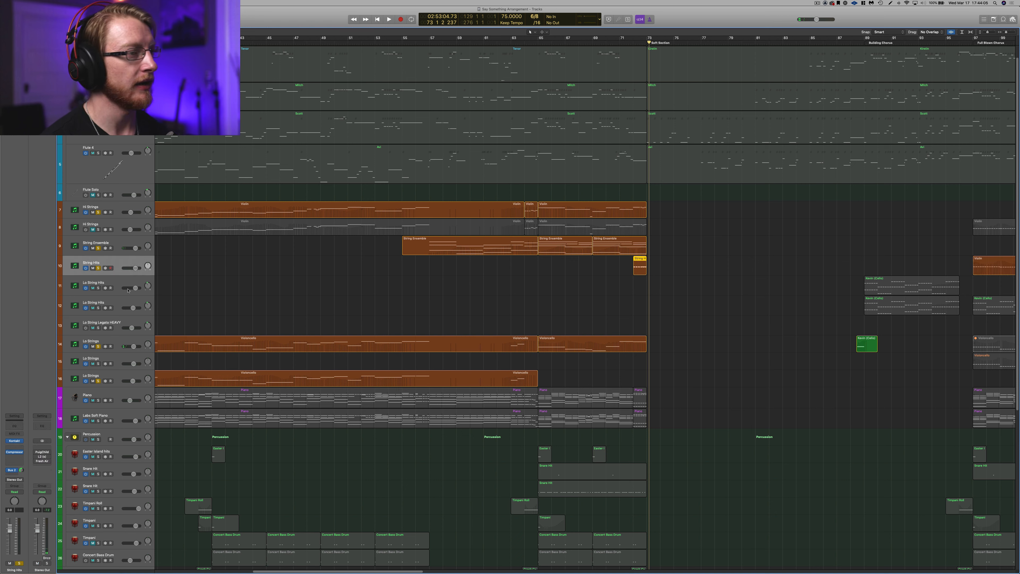
pyautogui.click(620, 42)
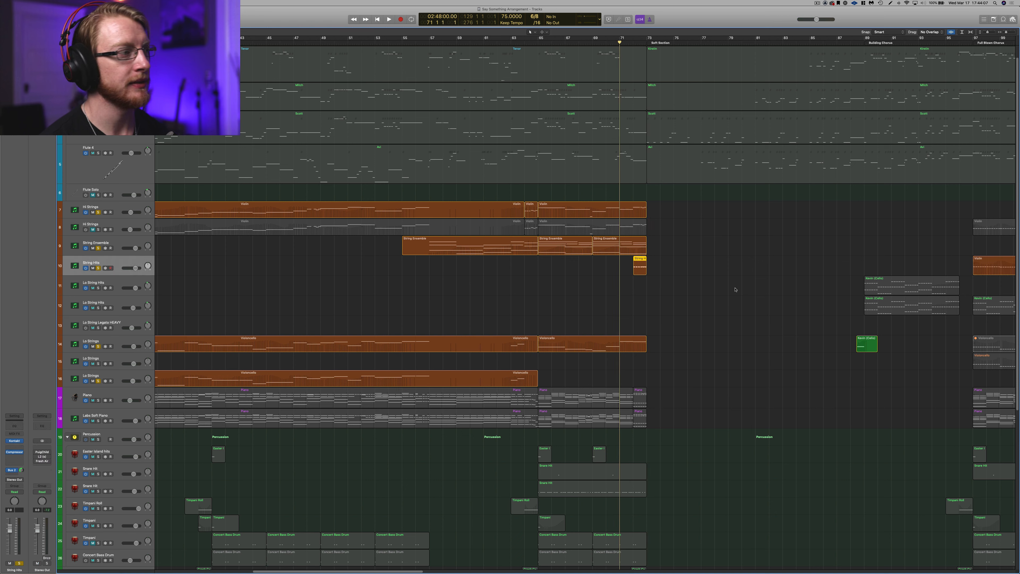
pyautogui.press('space')
pyautogui.moveTo(136, 268); pyautogui.dragTo(141, 271)
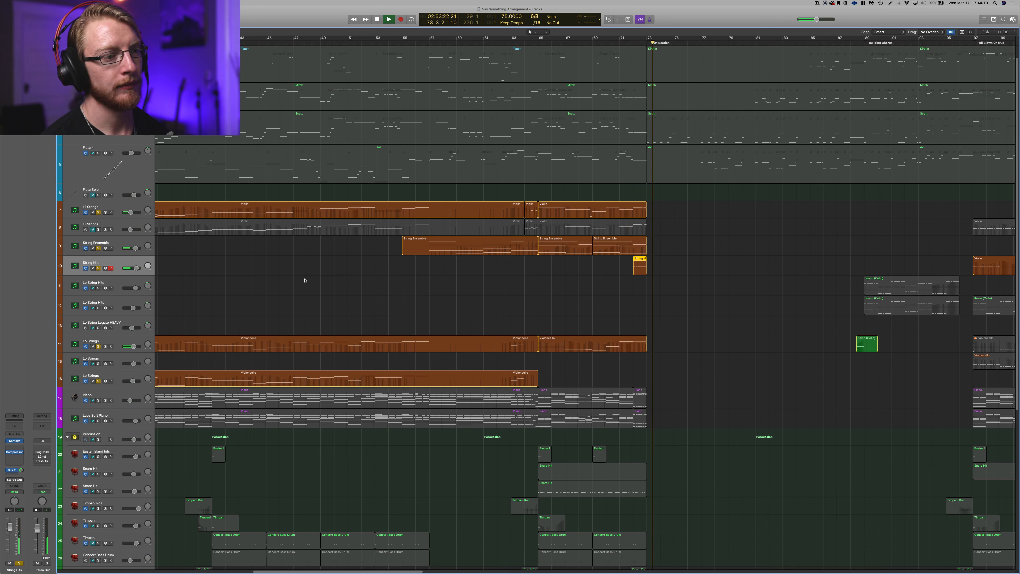
pyautogui.press('space')
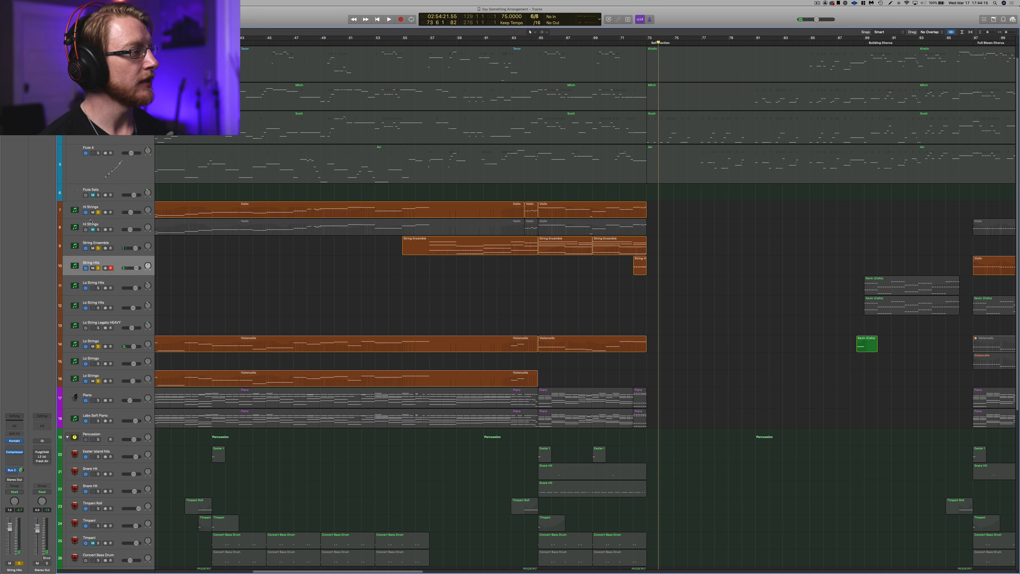
# Step: Play the String Hits soloed with only Piano and Labs Soft Piano from about bar 71 into the Soft Section, then clear all solos
pyautogui.moveTo(99, 214); pyautogui.dragTo(99, 381)
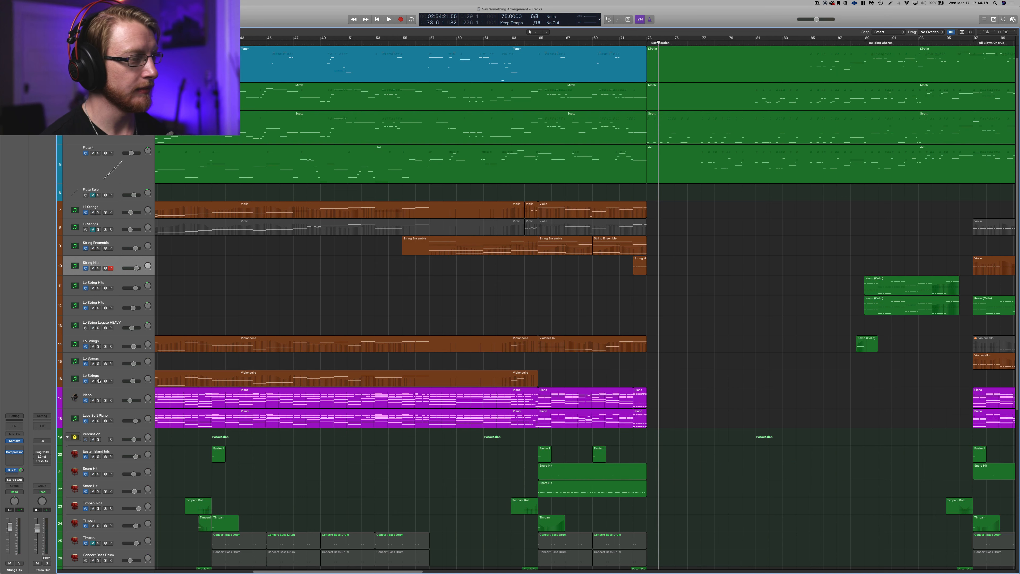
pyautogui.click(98, 268)
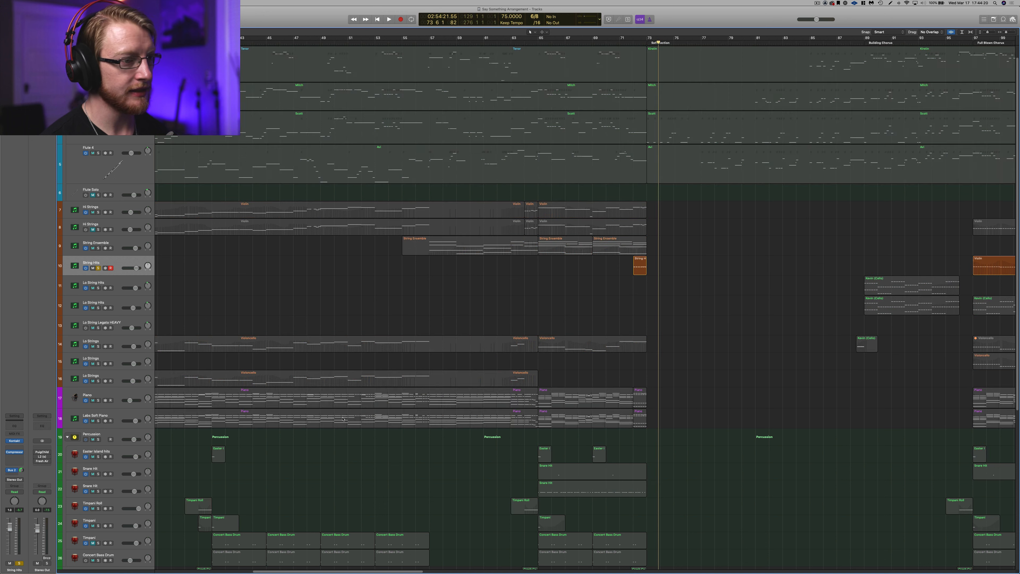
pyautogui.click(98, 400)
pyautogui.click(98, 421)
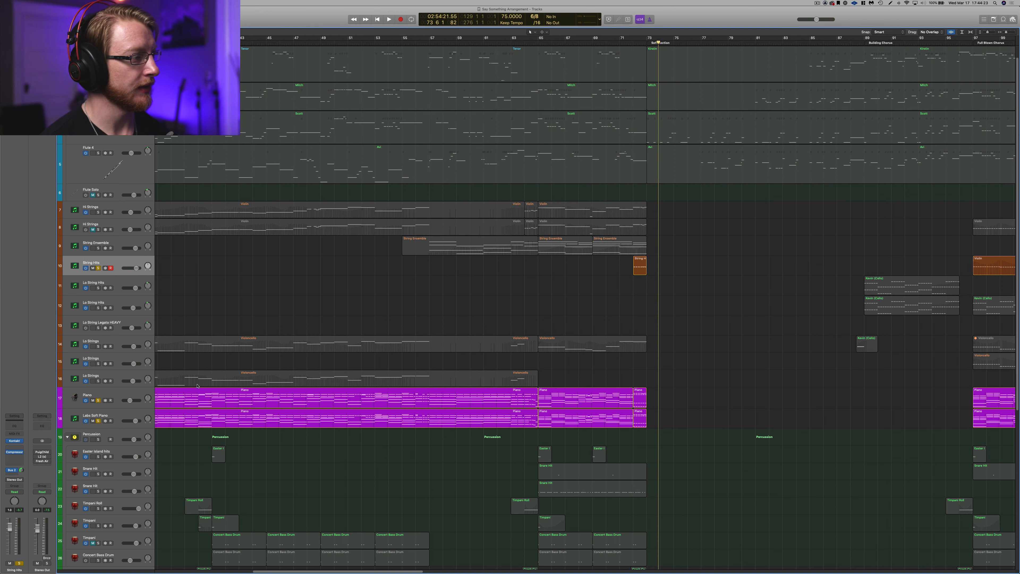
pyautogui.click(625, 40)
pyautogui.press('space')
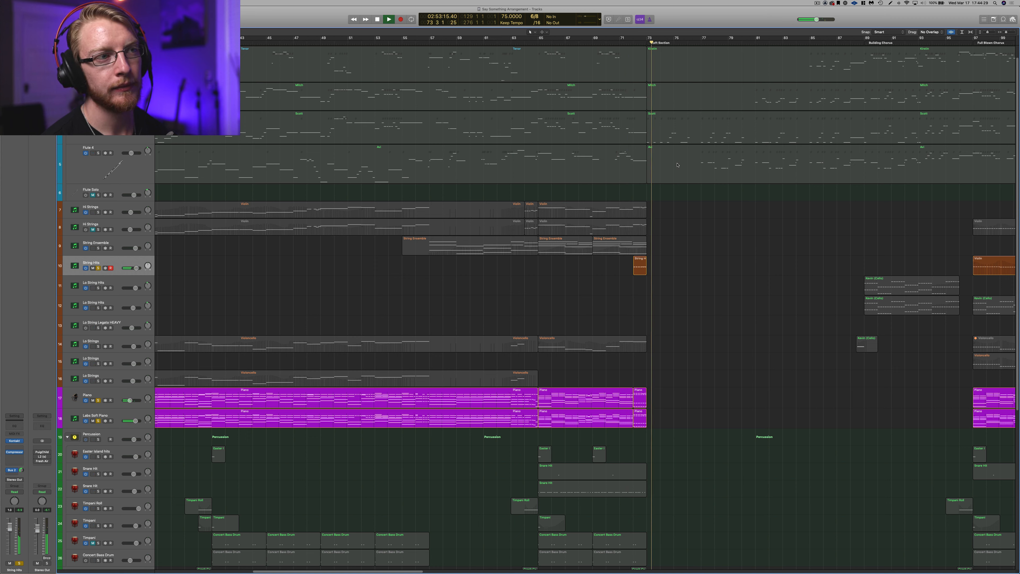
pyautogui.press('space')
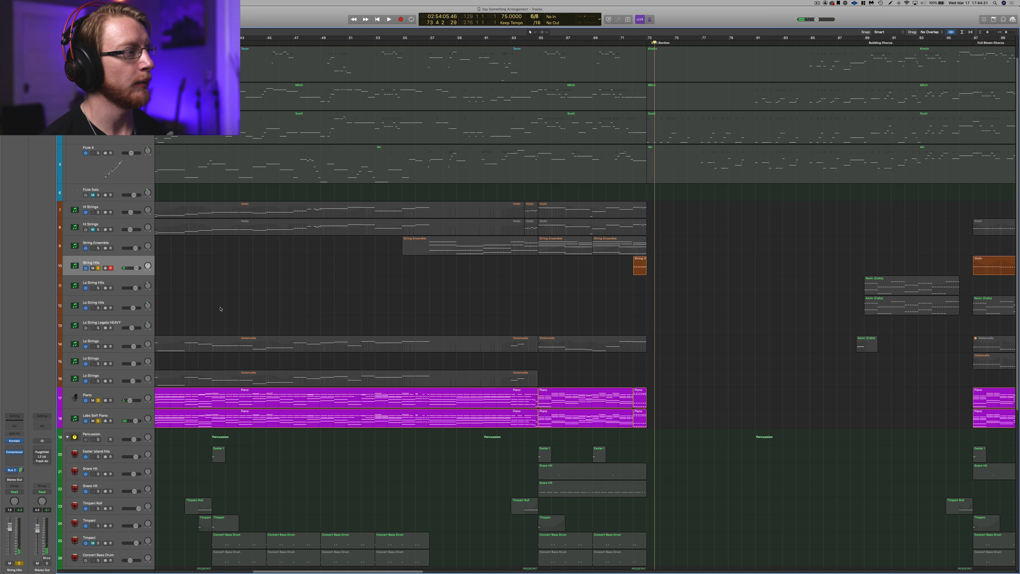
pyautogui.click(98, 268)
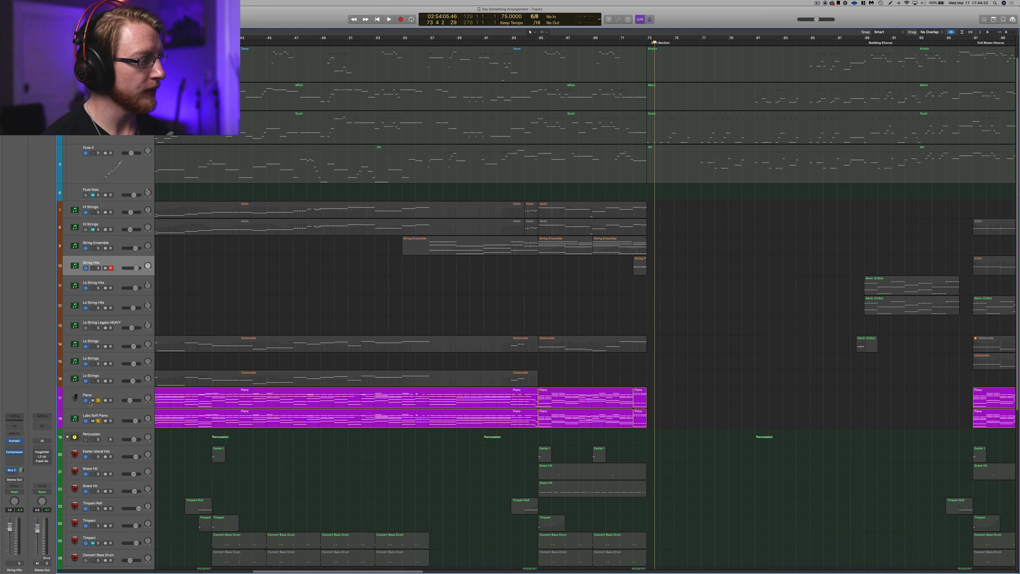
pyautogui.click(98, 400)
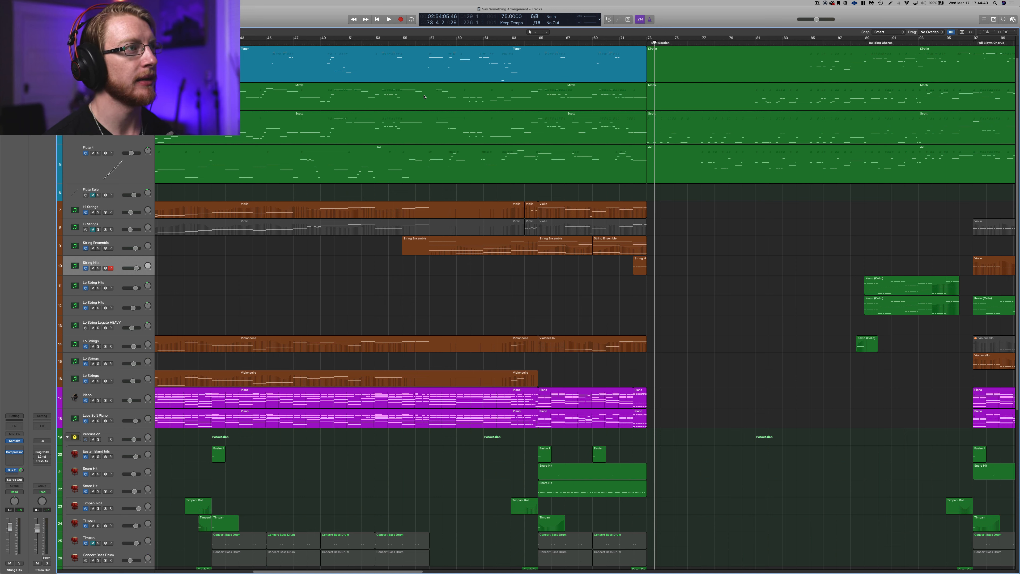
# Step: Set the playhead to bar 57 and open the first and last String Ensemble regions together in the Piano Roll
pyautogui.click(430, 42)
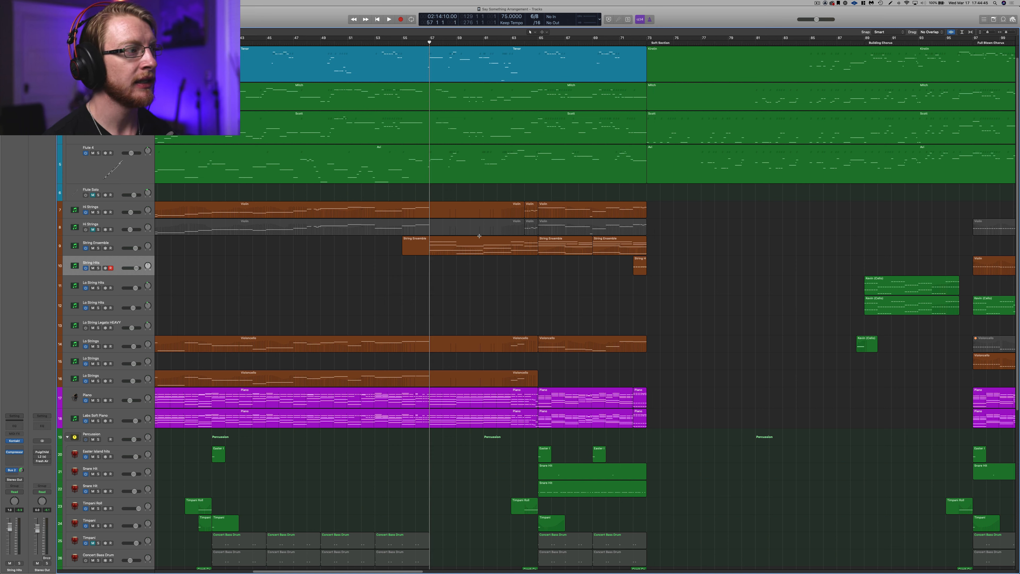
pyautogui.click(475, 218)
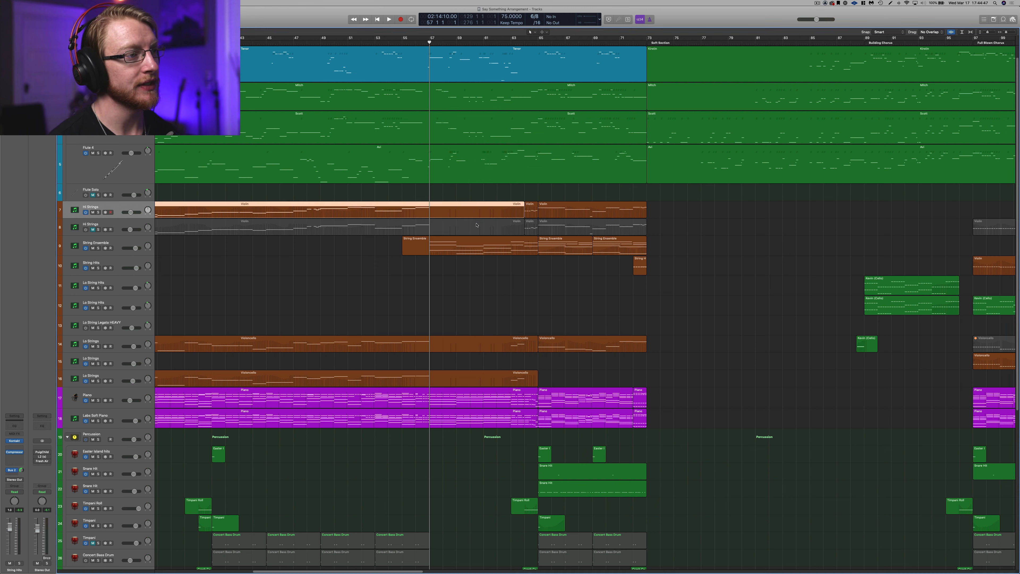
pyautogui.click(478, 253)
pyautogui.click(476, 291)
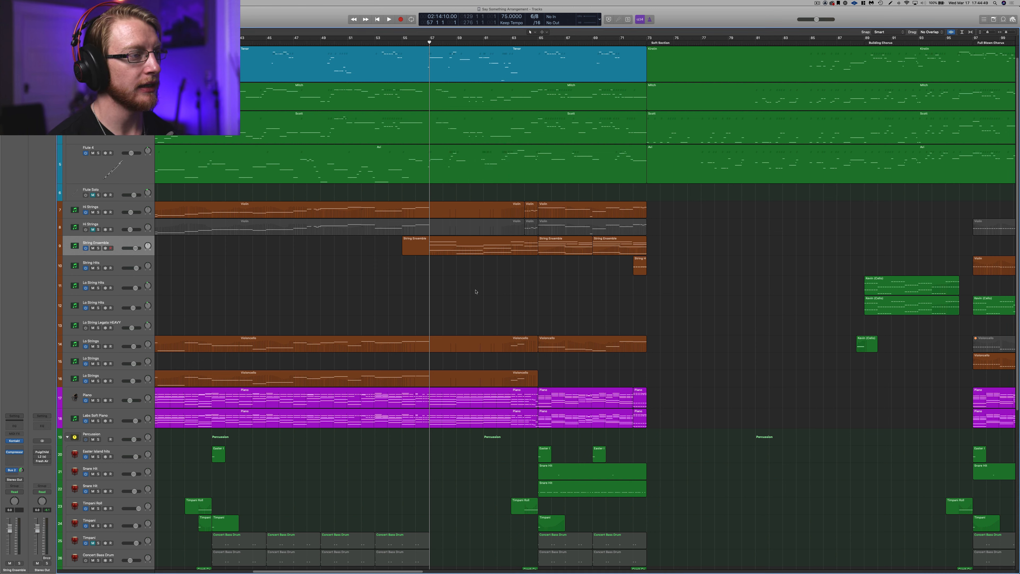
pyautogui.click(597, 251)
pyautogui.keyDown('shift'); pyautogui.click(502, 249); pyautogui.keyUp('shift')
pyautogui.press('e')
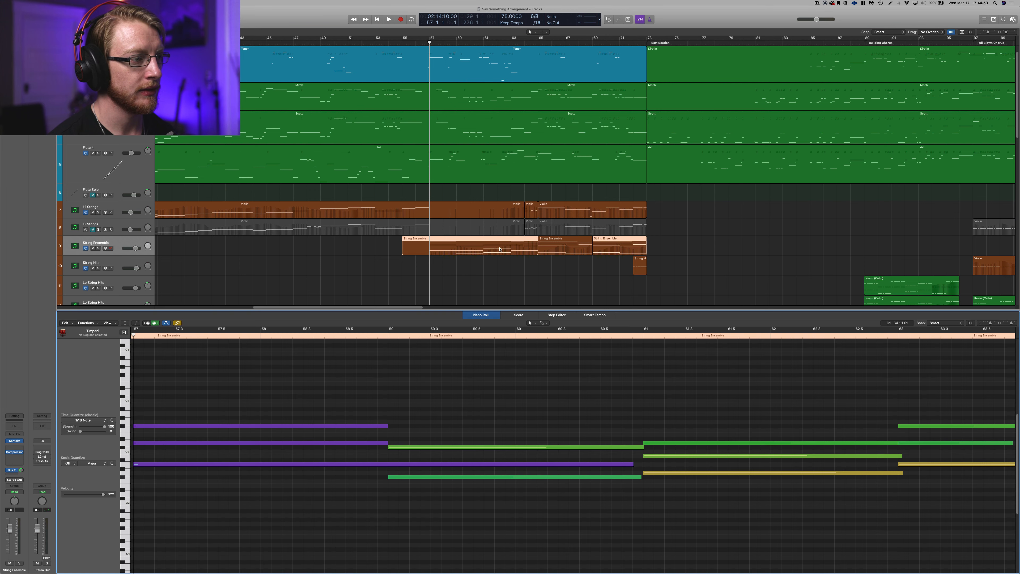
# Step: Show the Ch. 1: Modulation automation below the String Ensemble notes, fitting the curves of both selected regions in view
pyautogui.press('a')
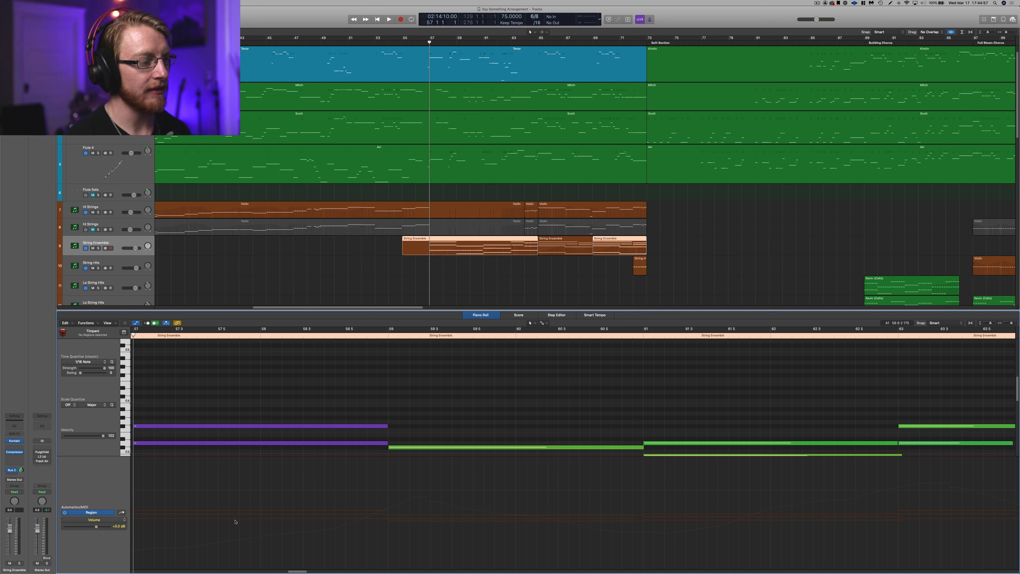
pyautogui.click(124, 521)
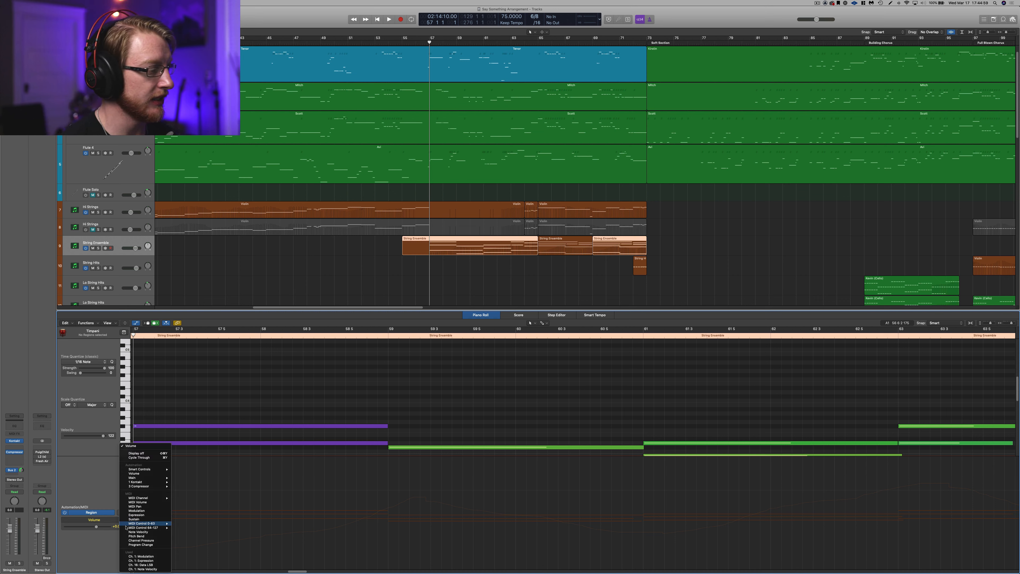
pyautogui.click(145, 554)
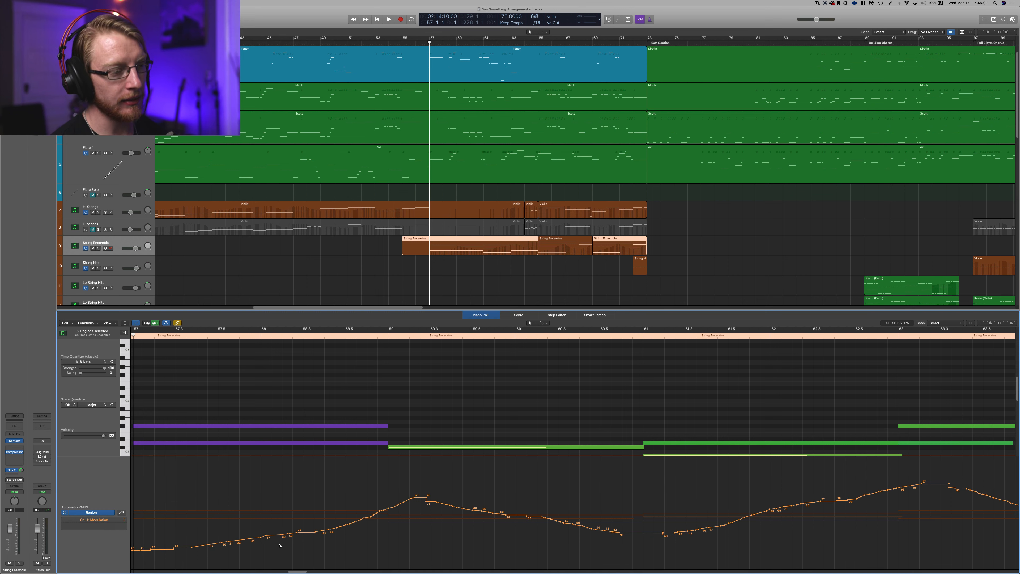
pyautogui.press('super+Left')
pyautogui.press('super+Left')
pyautogui.press('super+Left')
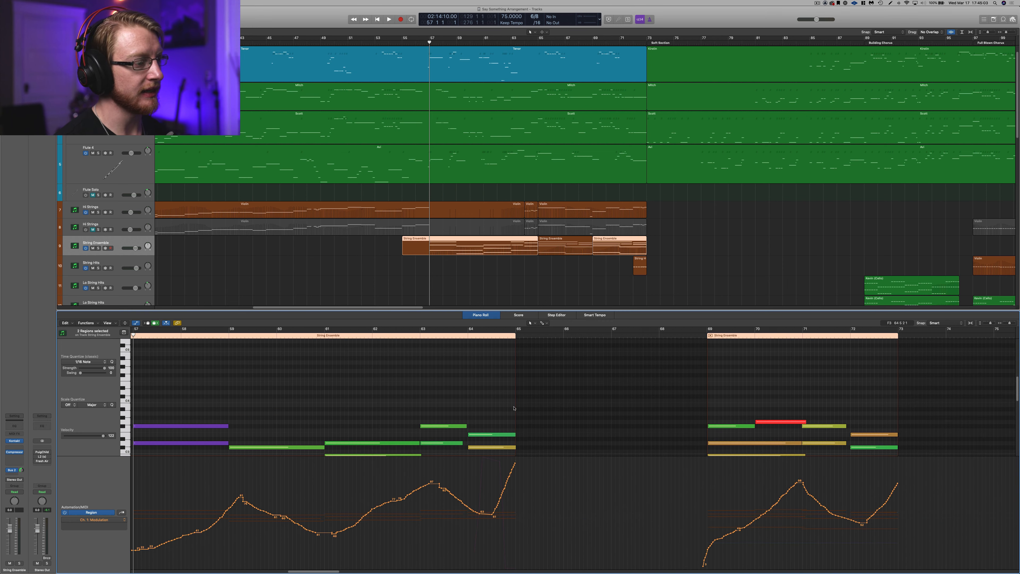
pyautogui.hscroll(-5, 511, 406)
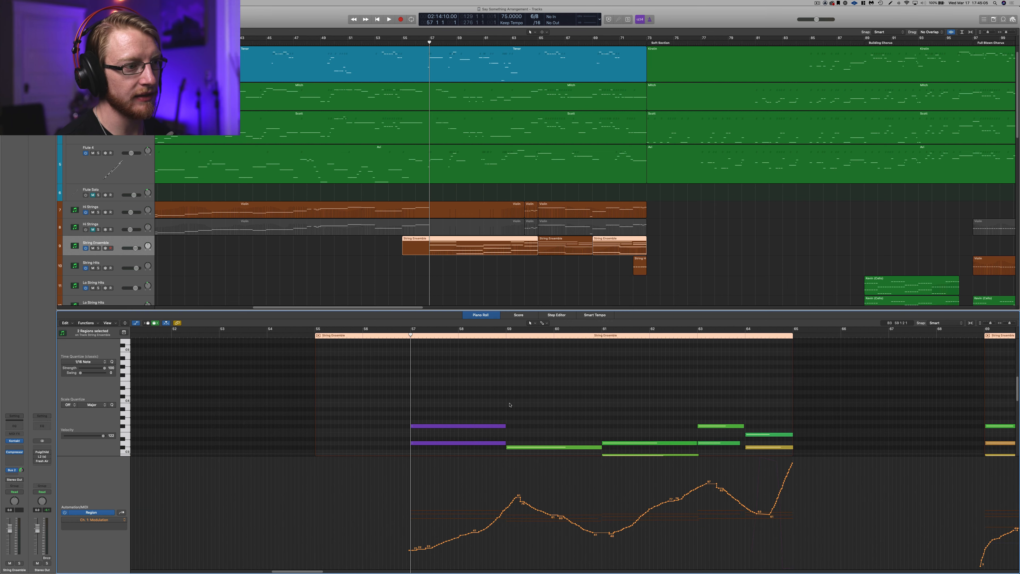
pyautogui.hscroll(2, 510, 405)
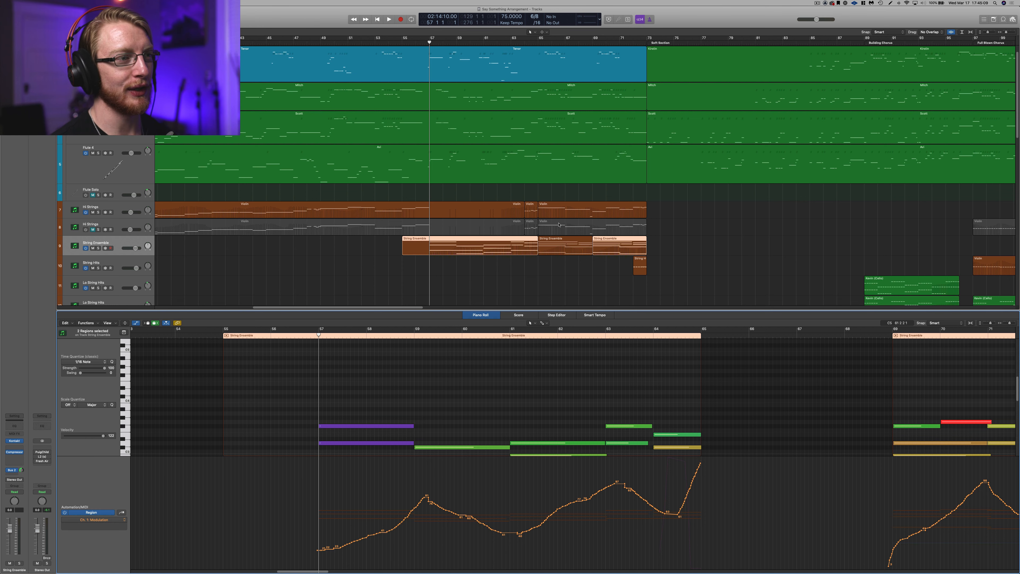
# Step: Add the middle String Ensemble region to the Piano Roll view and inspect the bar 57 chord and the high note at bar 66
pyautogui.keyDown('shift'); pyautogui.click(561, 247); pyautogui.keyUp('shift')
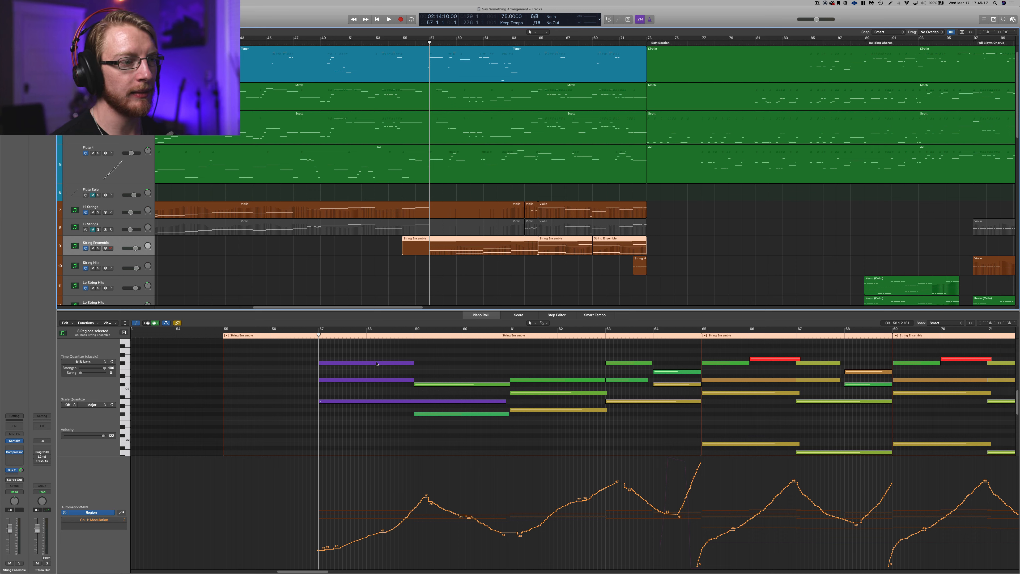
pyautogui.moveTo(389, 353); pyautogui.dragTo(467, 434)
pyautogui.click(366, 408)
pyautogui.moveTo(365, 407); pyautogui.dragTo(356, 363)
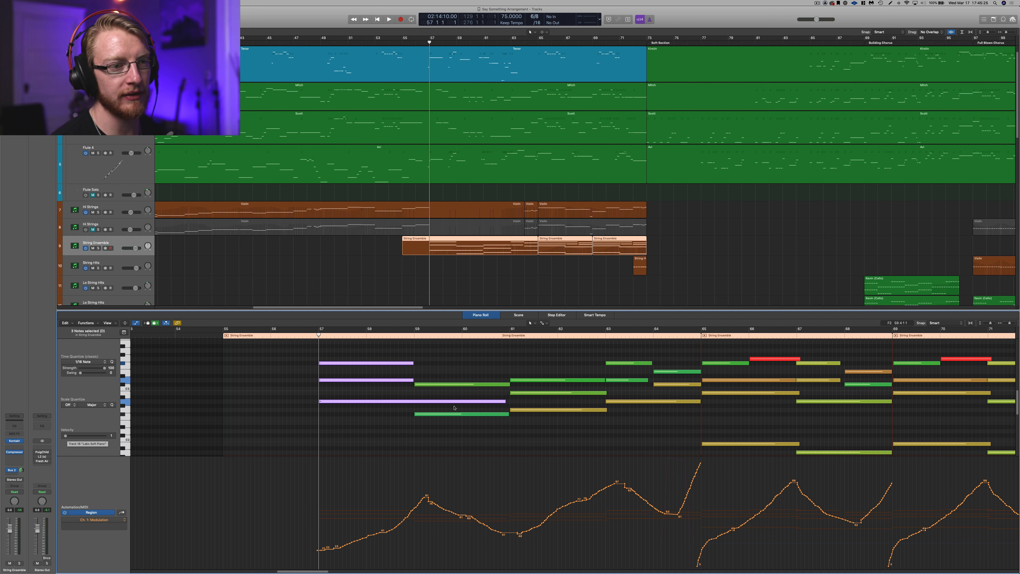
pyautogui.click(774, 359)
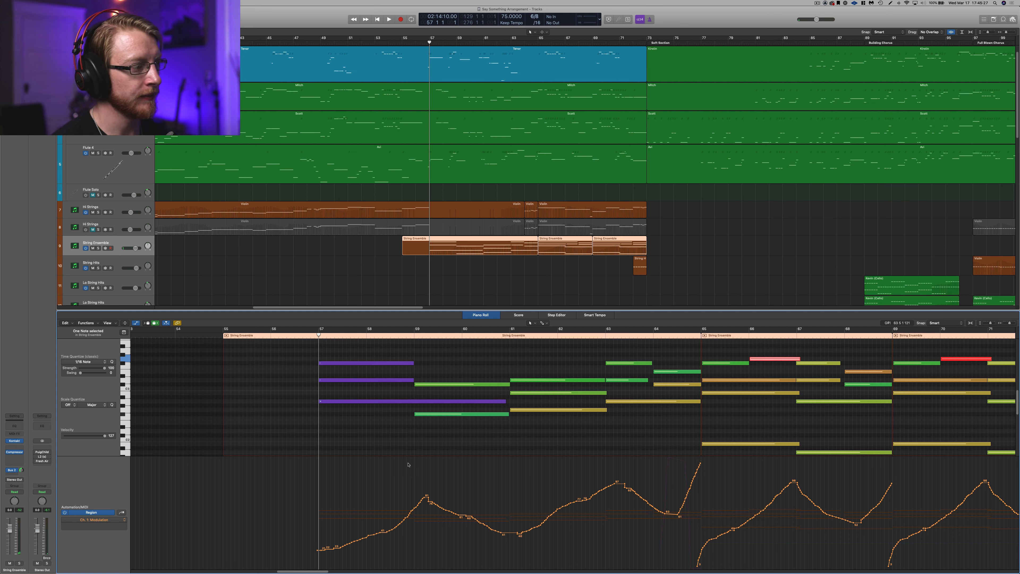
pyautogui.click(637, 423)
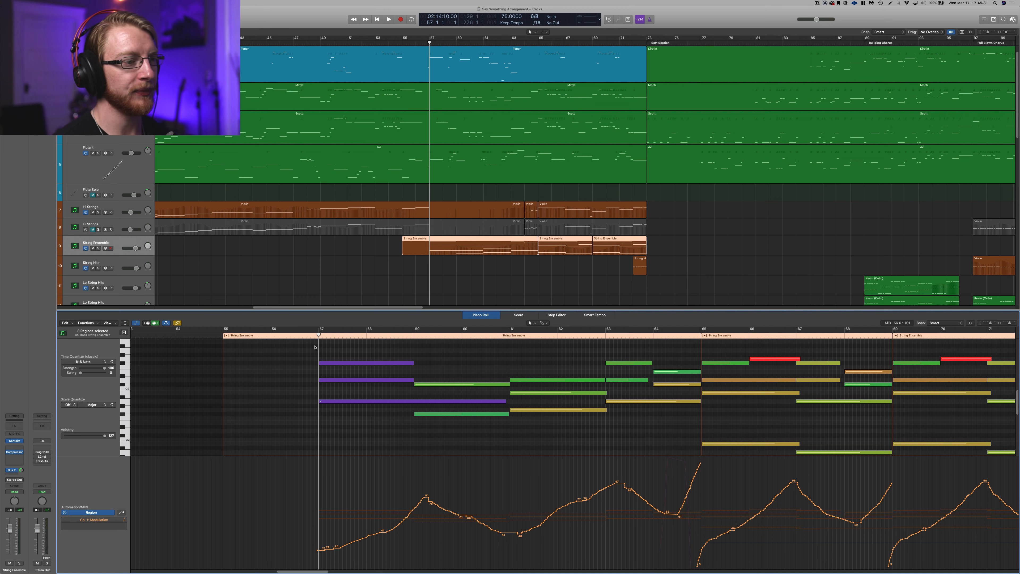
# Step: Review the String Ensemble modulation curve, compare it with the Ch. 1: Expression data, and return to Ch. 1: Modulation
pyautogui.hscroll(5, 662, 417)
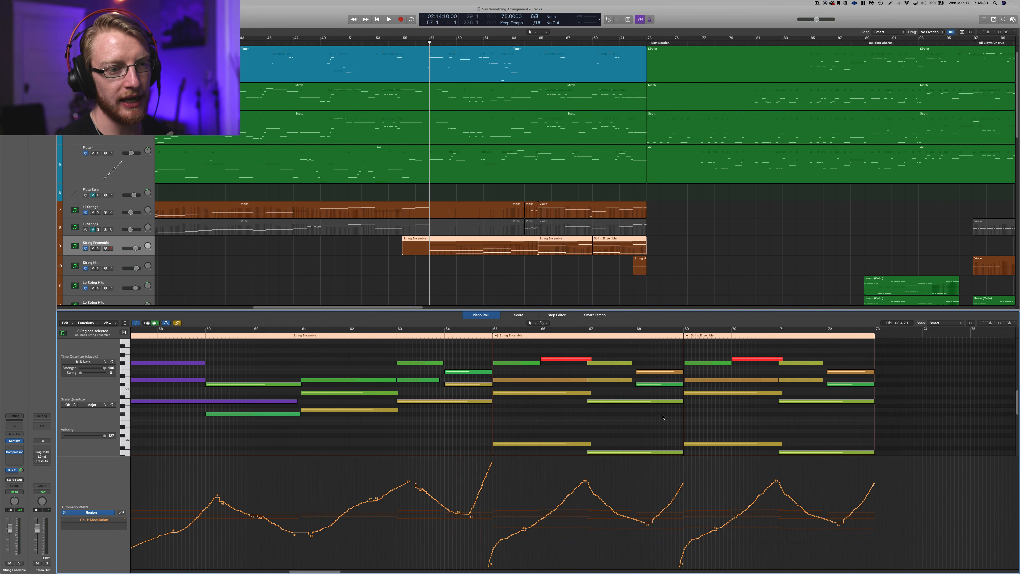
pyautogui.hscroll(-5, 496, 483)
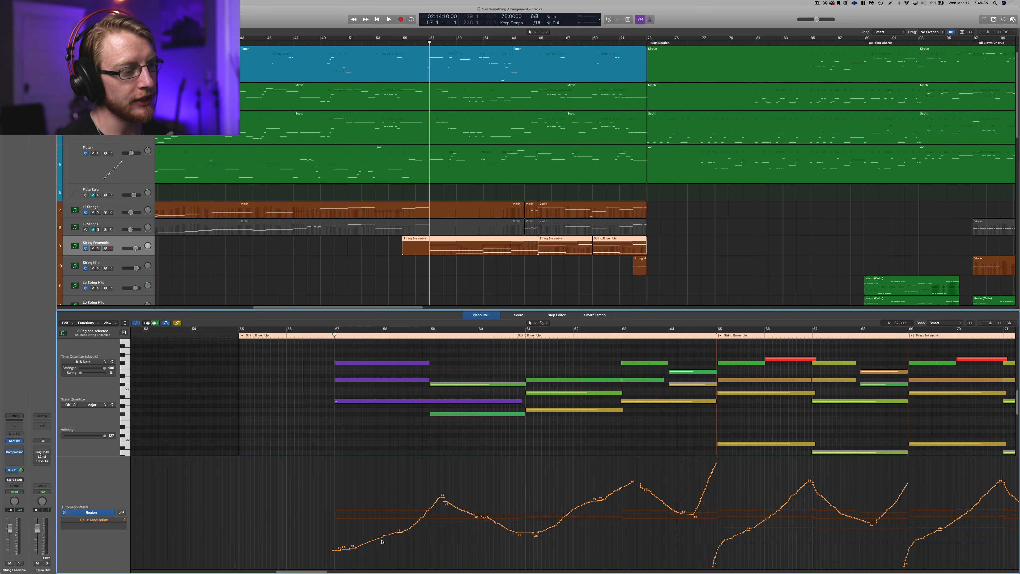
pyautogui.click(110, 520)
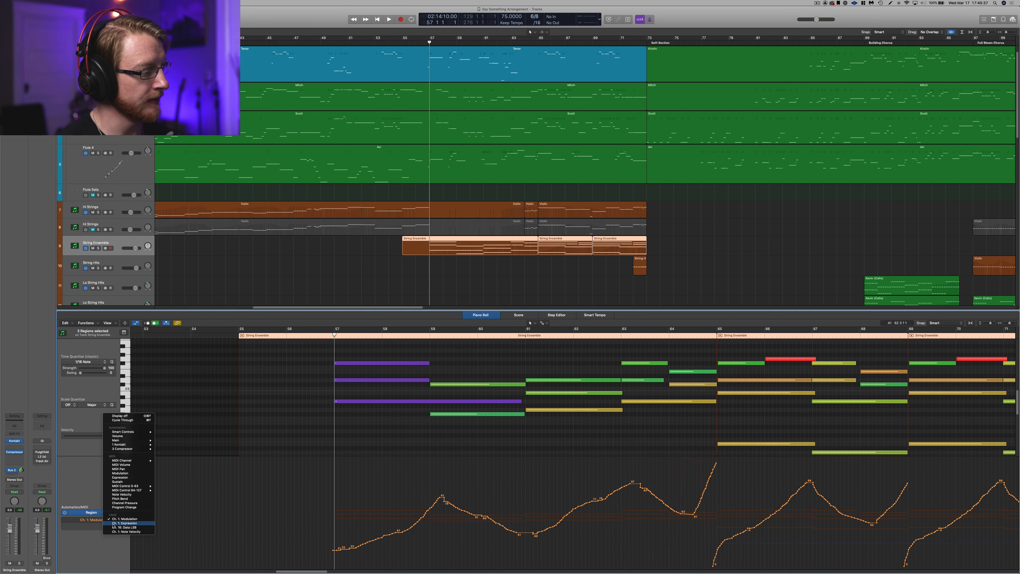
pyautogui.click(121, 527)
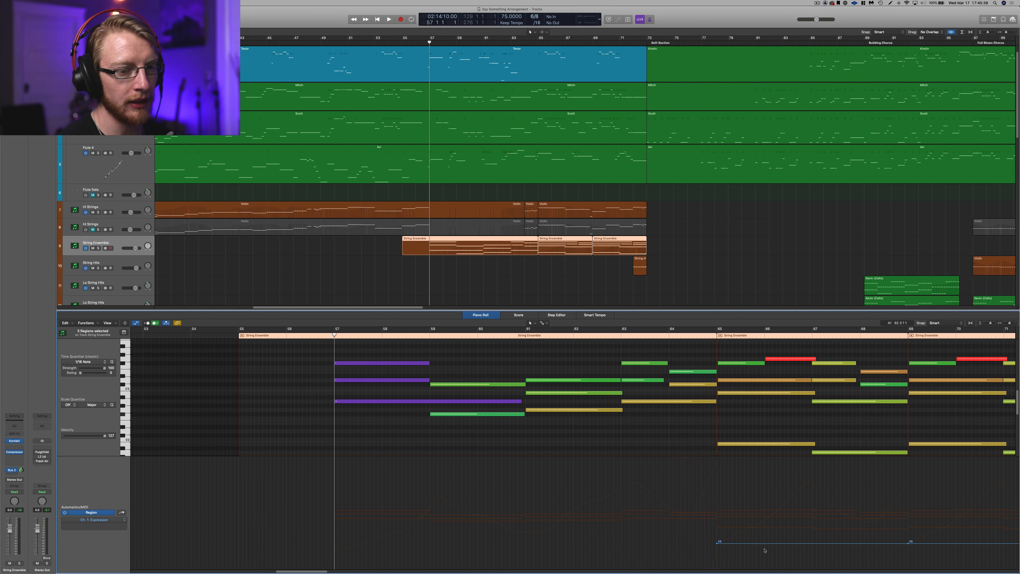
pyautogui.click(89, 522)
pyautogui.click(93, 516)
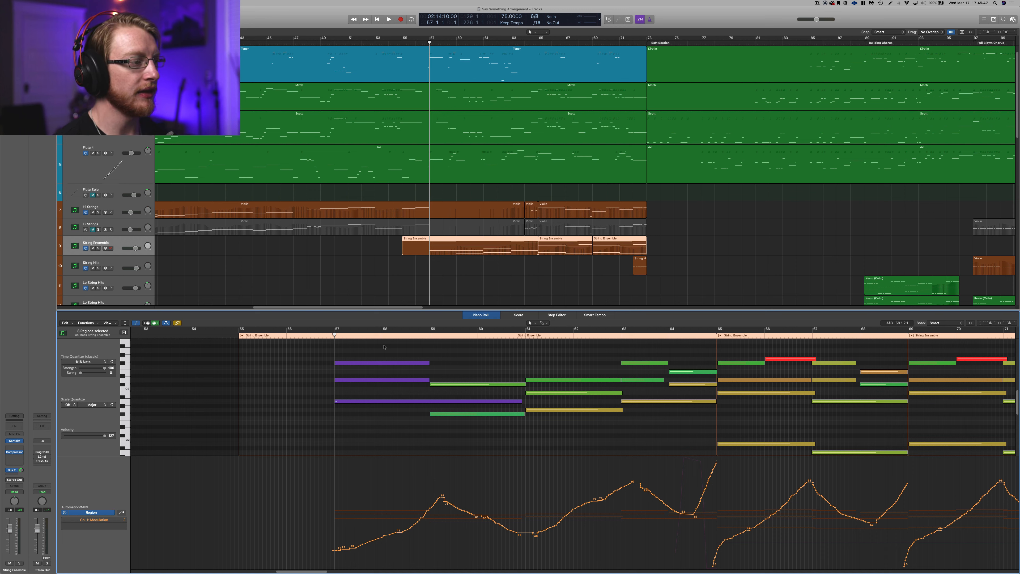
# Step: Solo the String Ensemble track and listen to it from just before bar 57 up to the Soft Section, and save the project
pyautogui.click(331, 334)
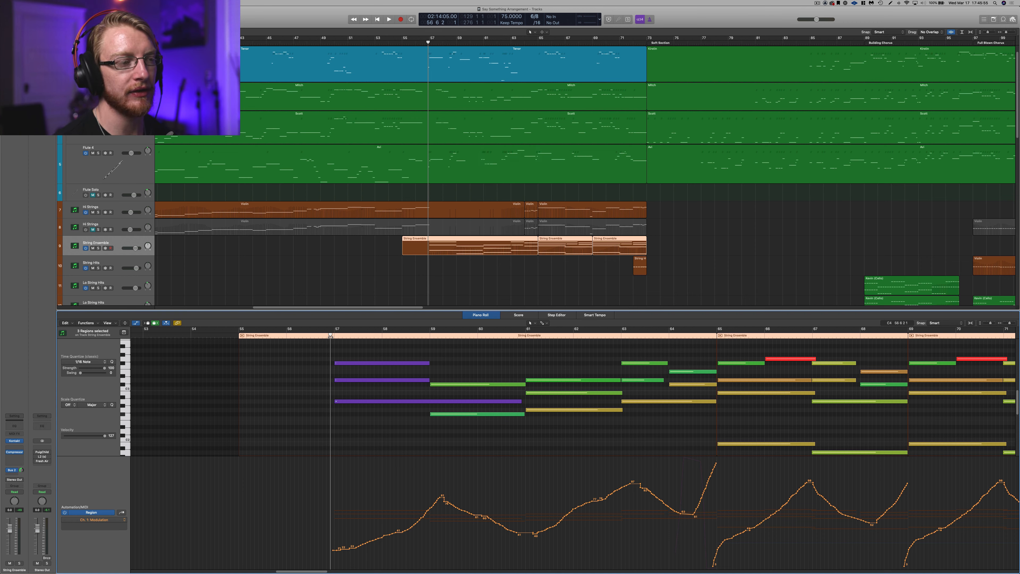
pyautogui.press('space')
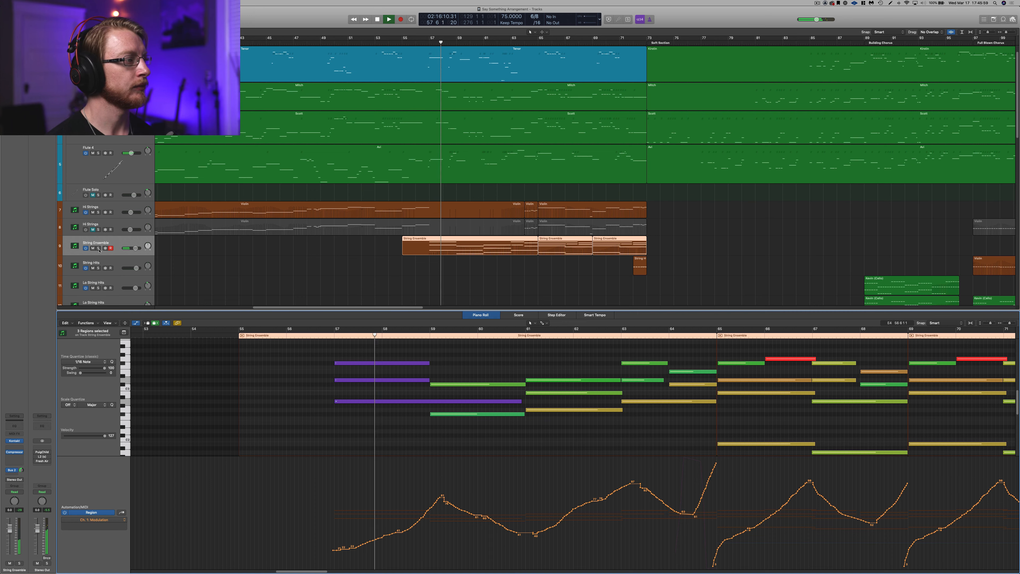
pyautogui.press('s')
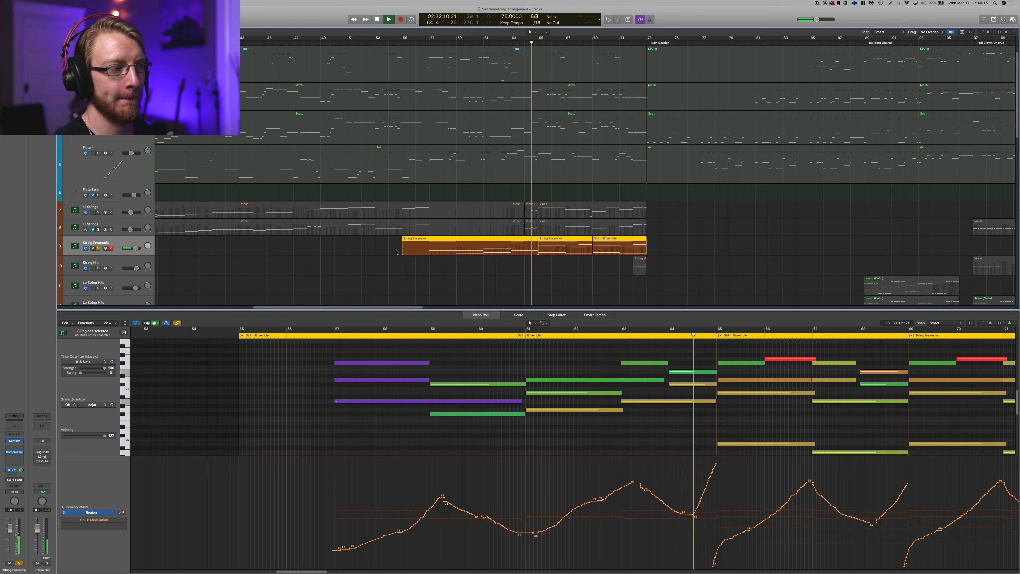
pyautogui.hscroll(10, 350, 408)
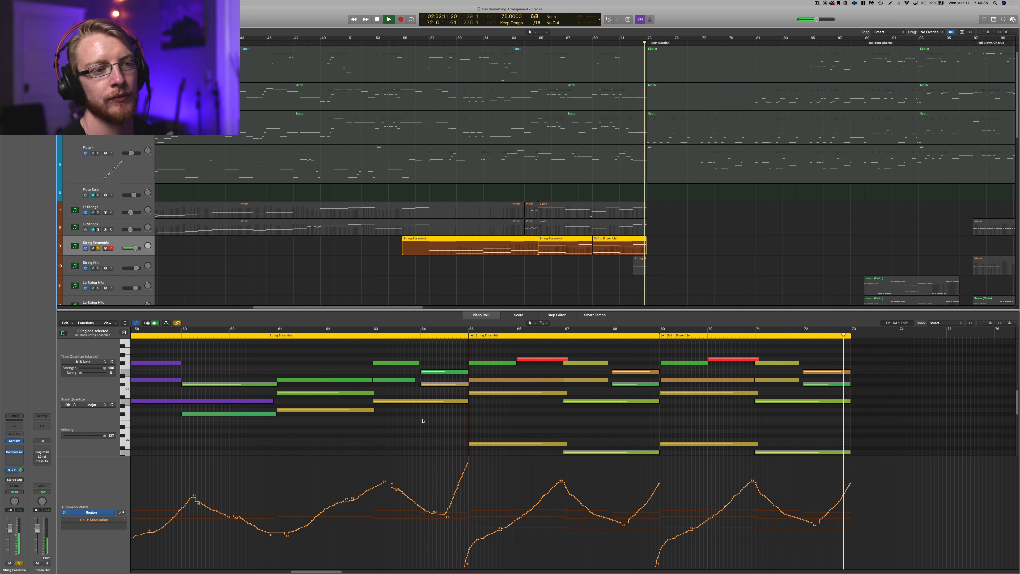
pyautogui.press('space')
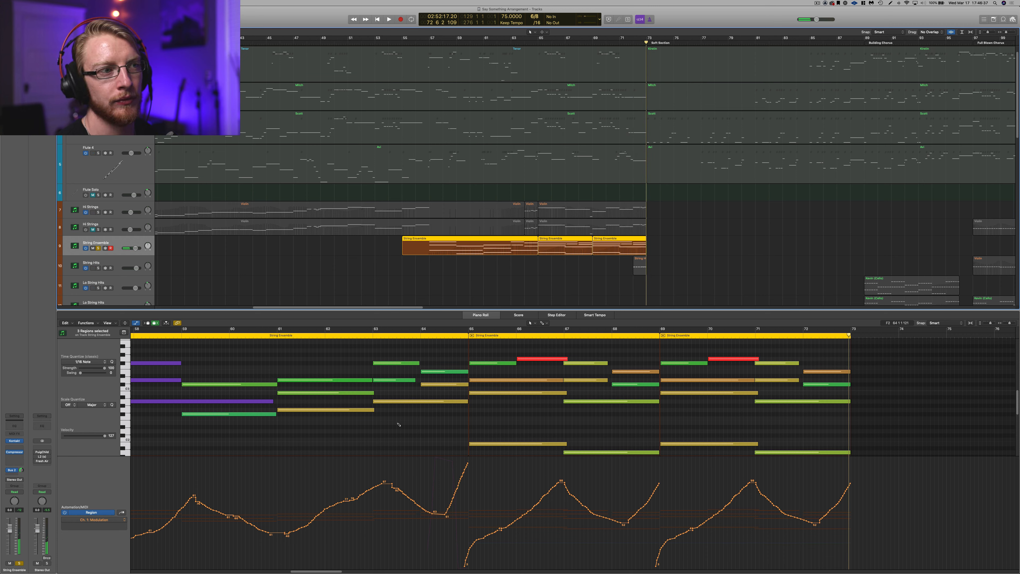
pyautogui.press('super+s')
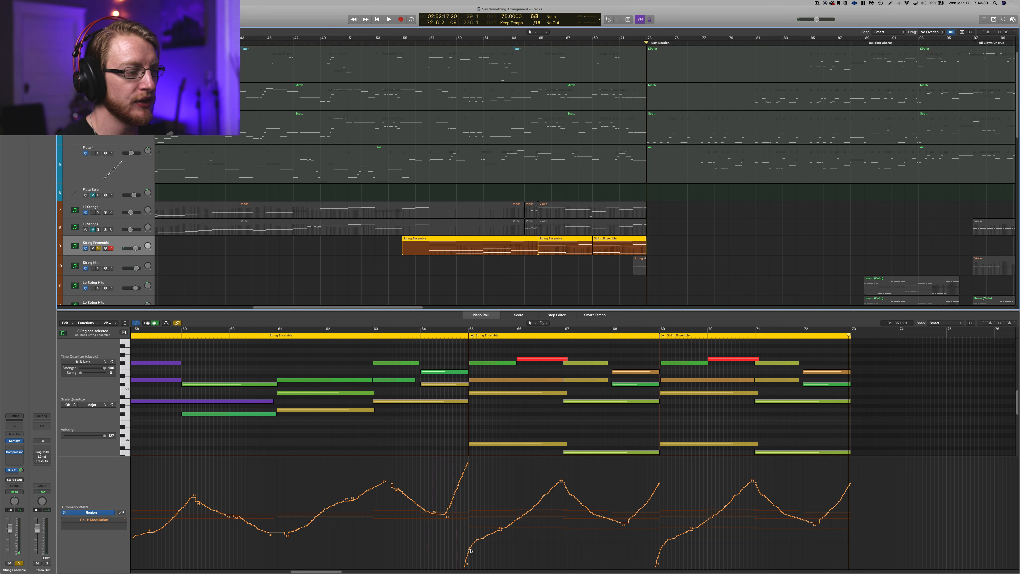
# Step: Open the String Ensemble regions one at a time in the Piano Roll to review their separate notes and modulation curves
pyautogui.click(485, 292)
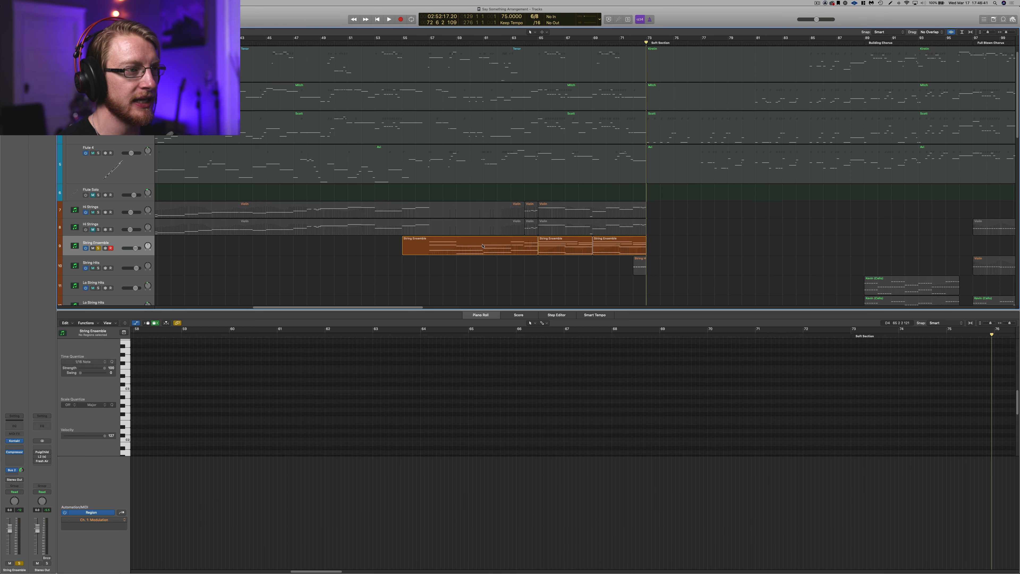
pyautogui.click(483, 247)
pyautogui.click(559, 248)
pyautogui.click(610, 249)
pyautogui.click(570, 252)
pyautogui.click(516, 254)
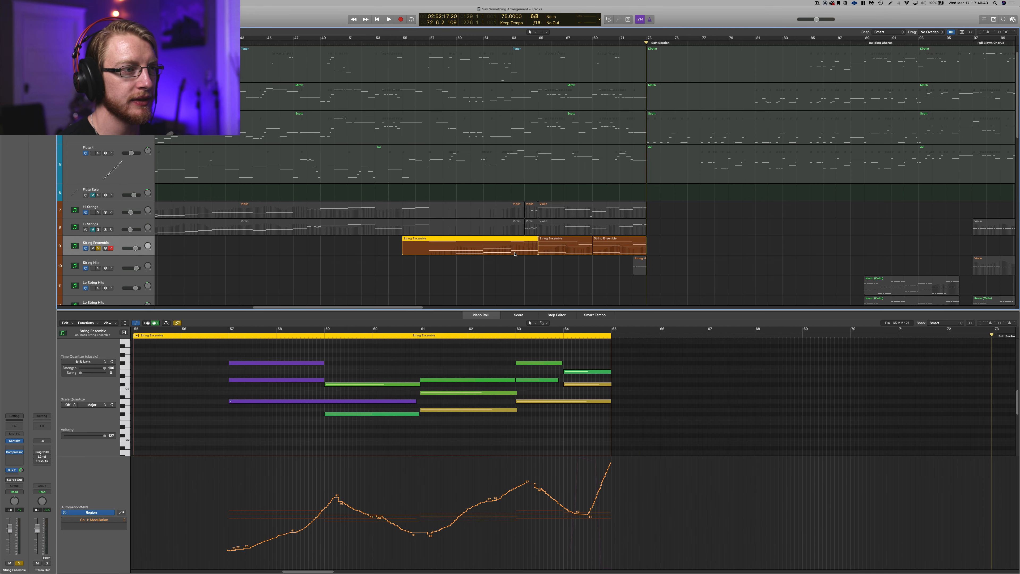
pyautogui.click(551, 252)
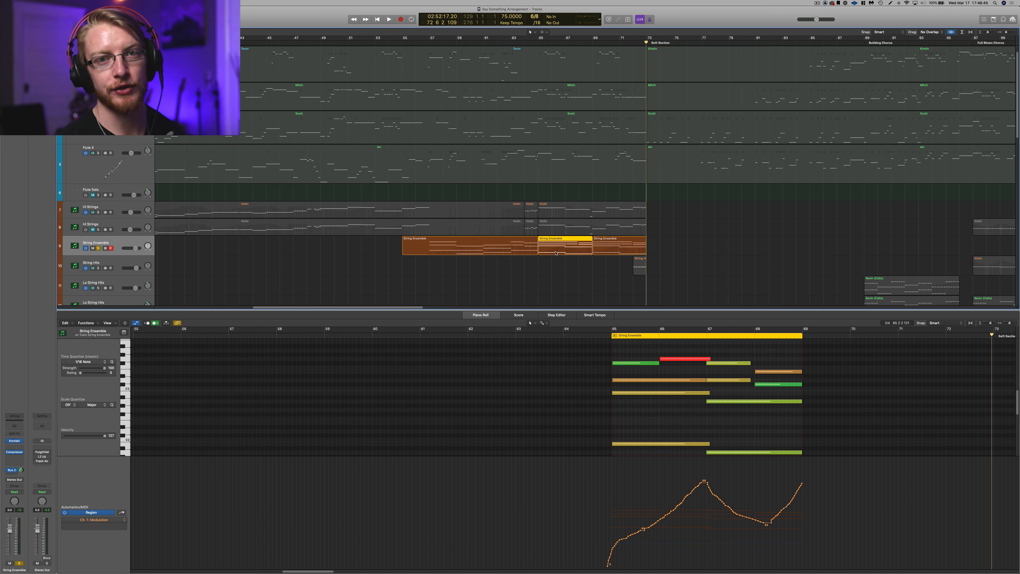
pyautogui.click(523, 263)
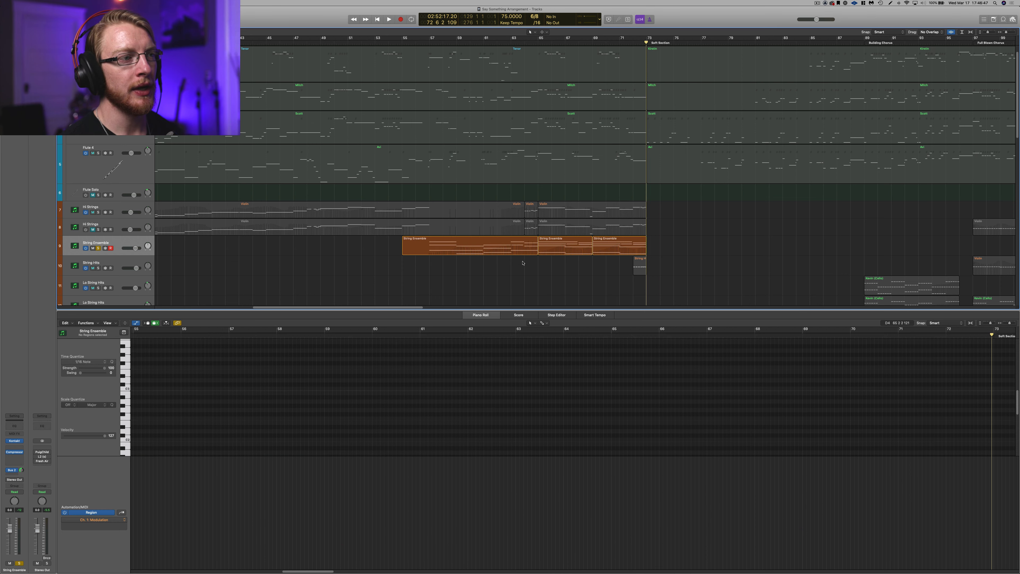
# Step: Show all three String Ensemble regions together in the Piano Roll and set the playhead just before bar 57
pyautogui.click(516, 248)
pyautogui.keyDown('shift'); pyautogui.click(563, 249); pyautogui.keyUp('shift')
pyautogui.keyDown('shift'); pyautogui.click(611, 250); pyautogui.keyUp('shift')
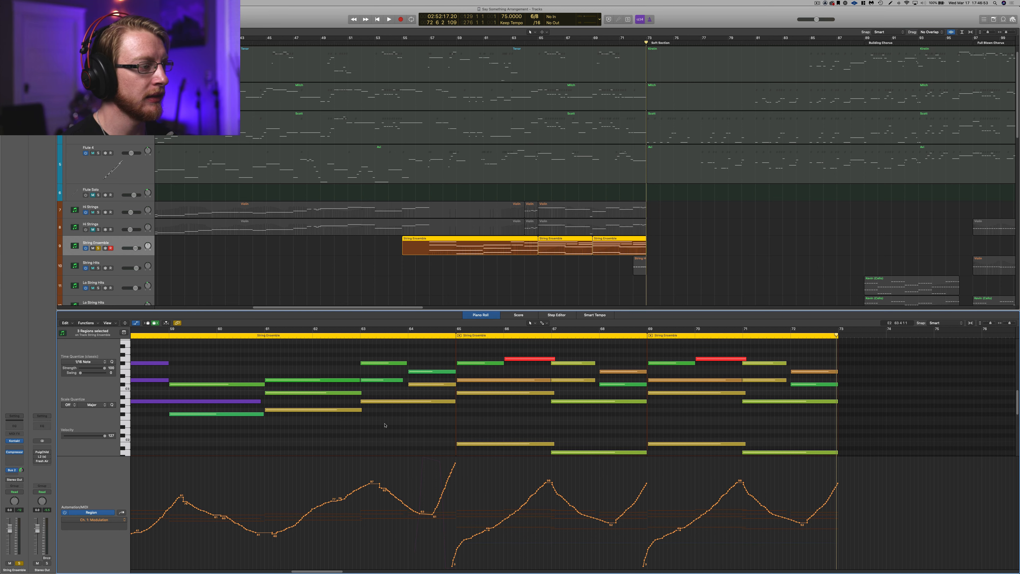
pyautogui.hscroll(-5, 387, 425)
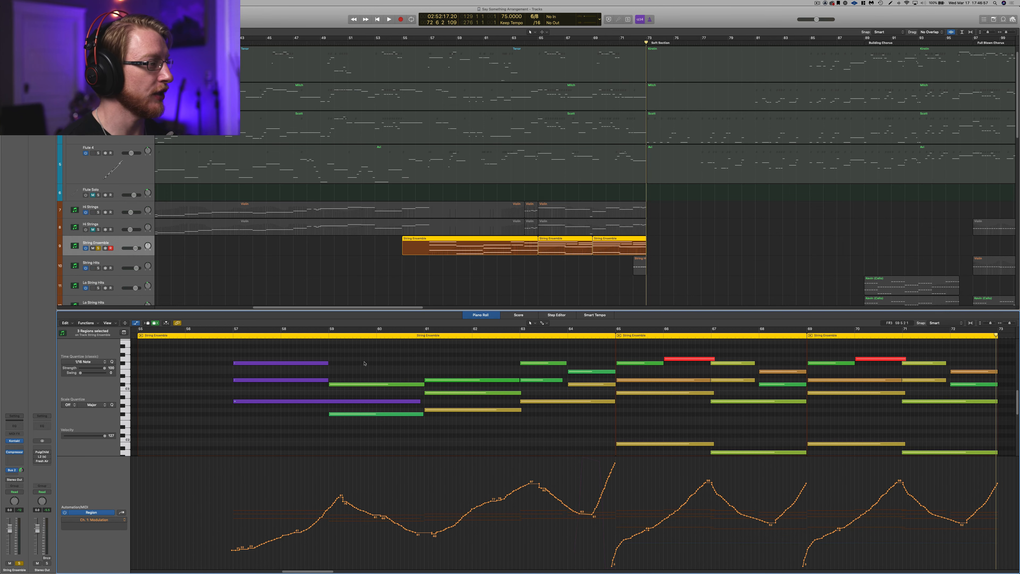
pyautogui.click(225, 339)
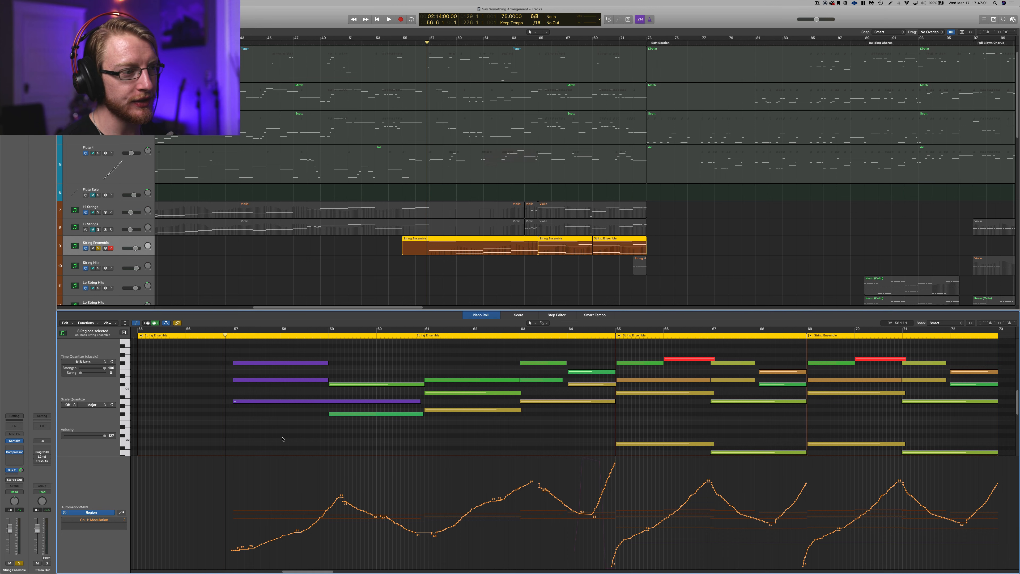
pyautogui.hscroll(2, 279, 435)
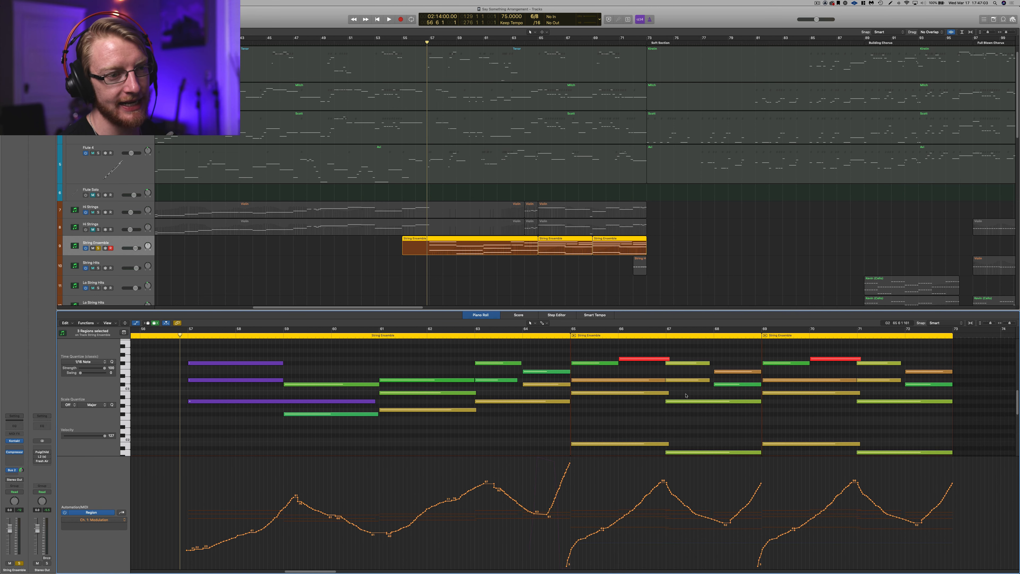
# Step: Examine the String Ensemble voicings from the bar 57 chord through the high note at bar 63 to the low notes at bars 65 and 67
pyautogui.moveTo(222, 354); pyautogui.dragTo(316, 429)
pyautogui.moveTo(410, 367); pyautogui.dragTo(423, 422)
pyautogui.click(494, 363)
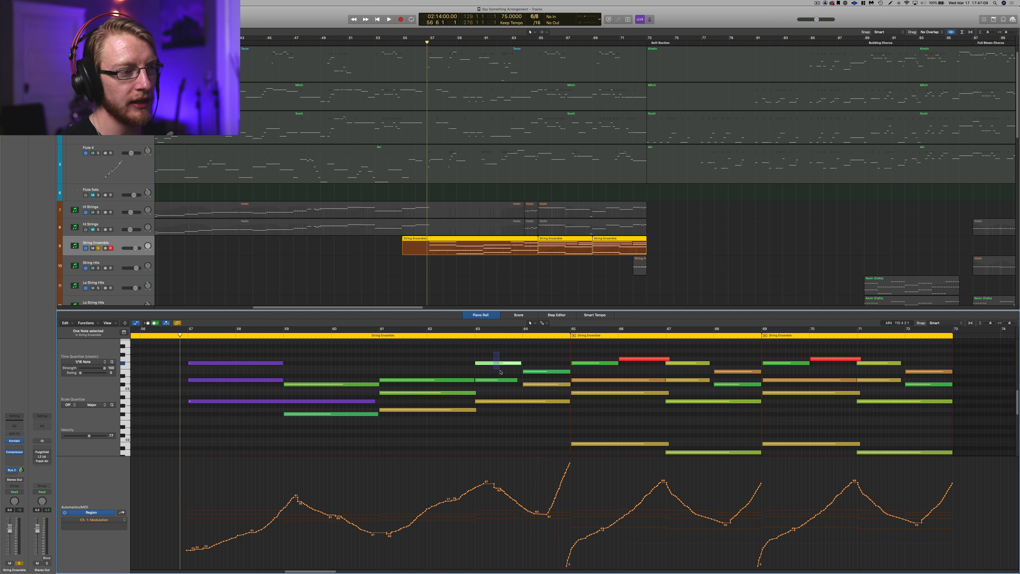
pyautogui.click(503, 405)
pyautogui.click(609, 443)
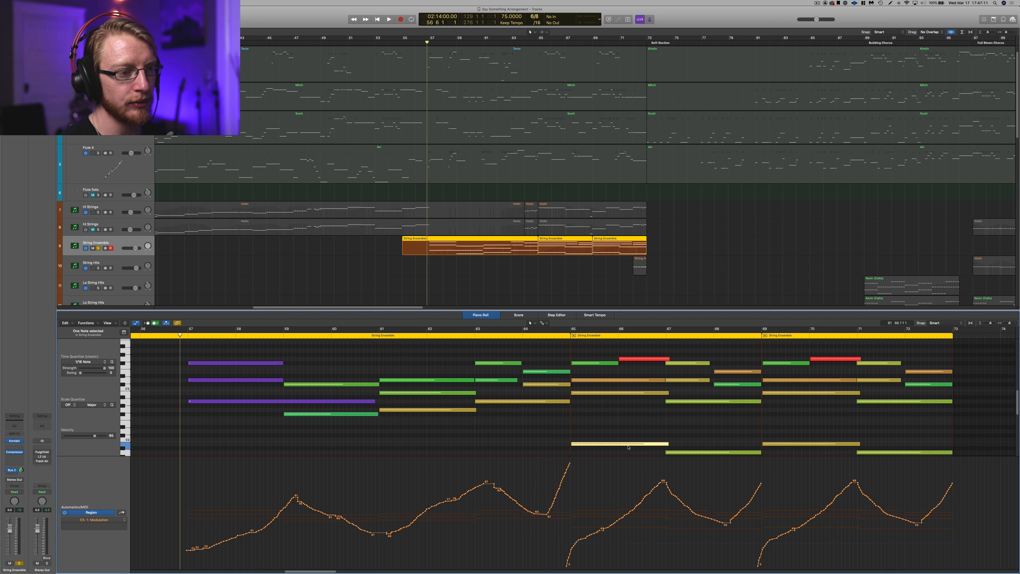
pyautogui.click(693, 453)
pyautogui.click(679, 401)
pyautogui.click(662, 393)
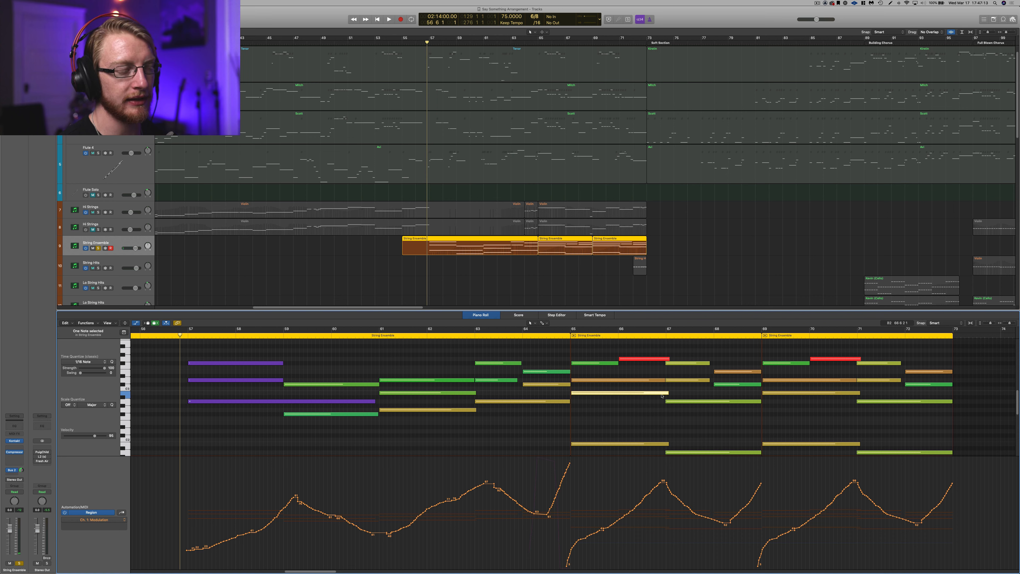
pyautogui.click(542, 416)
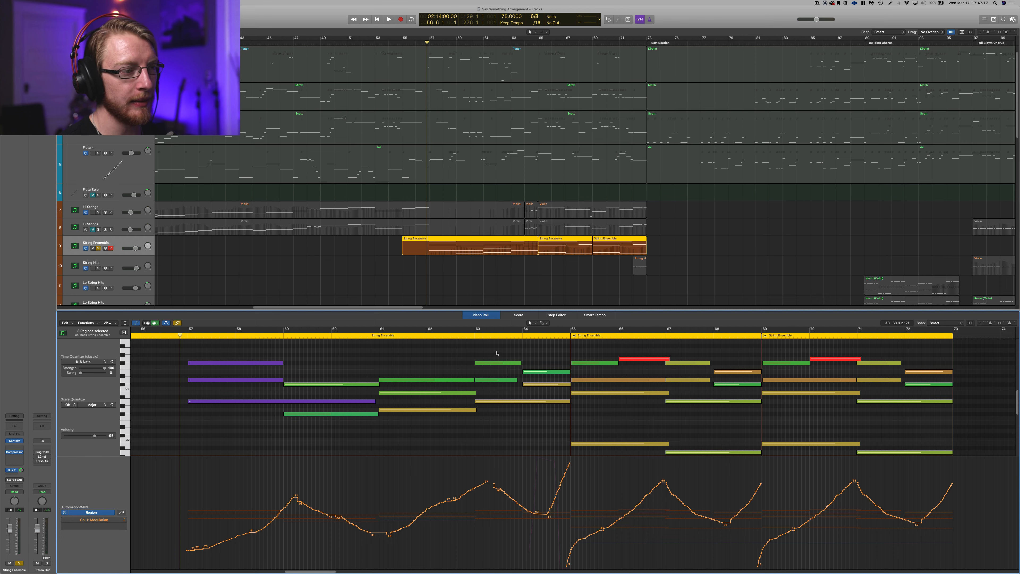
# Step: Compare the opening bar 57 chord with the upper moving notes in bars 63 to 68 by selecting each group
pyautogui.moveTo(497, 353); pyautogui.dragTo(538, 391)
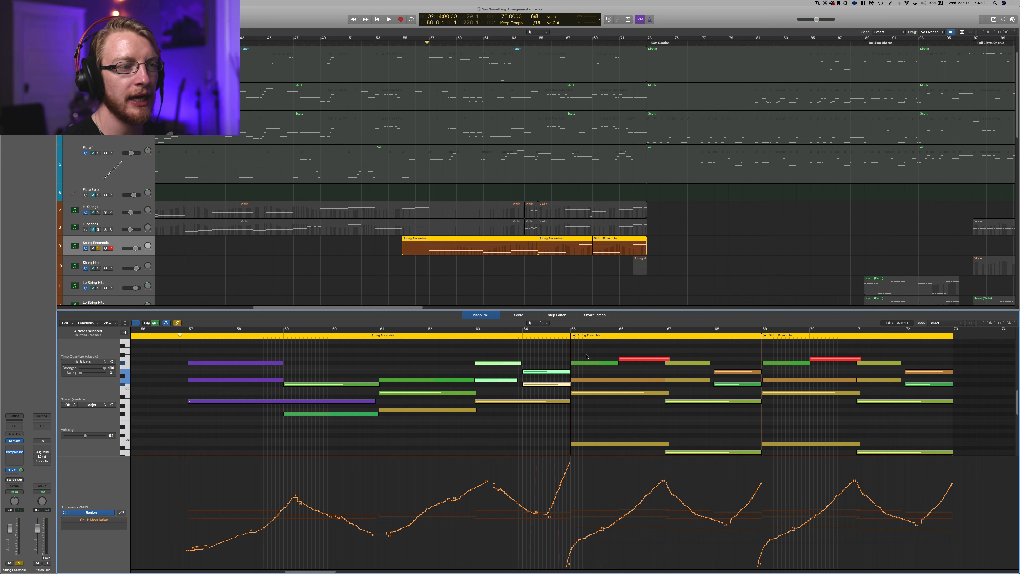
pyautogui.click(592, 363)
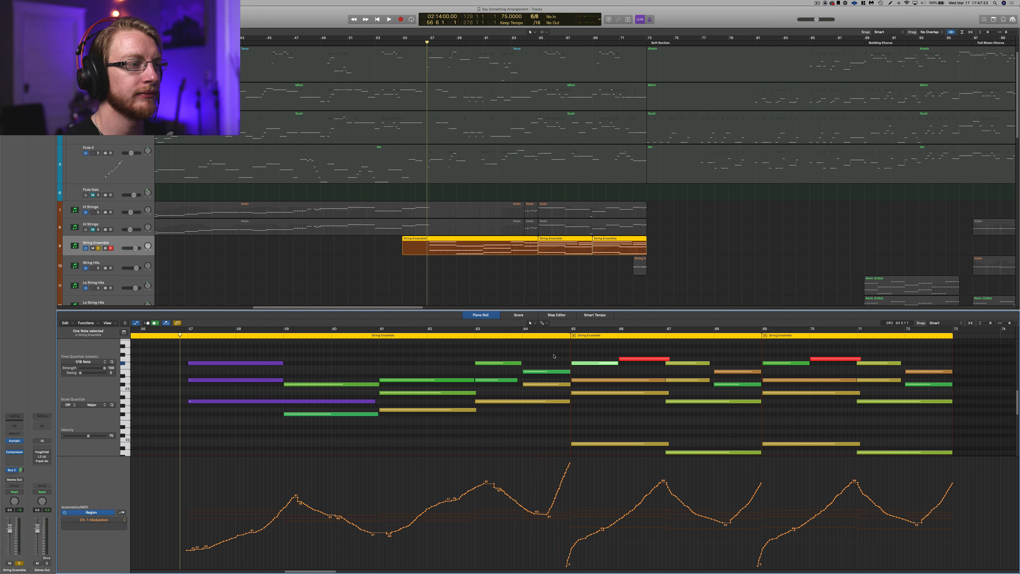
pyautogui.click(465, 350)
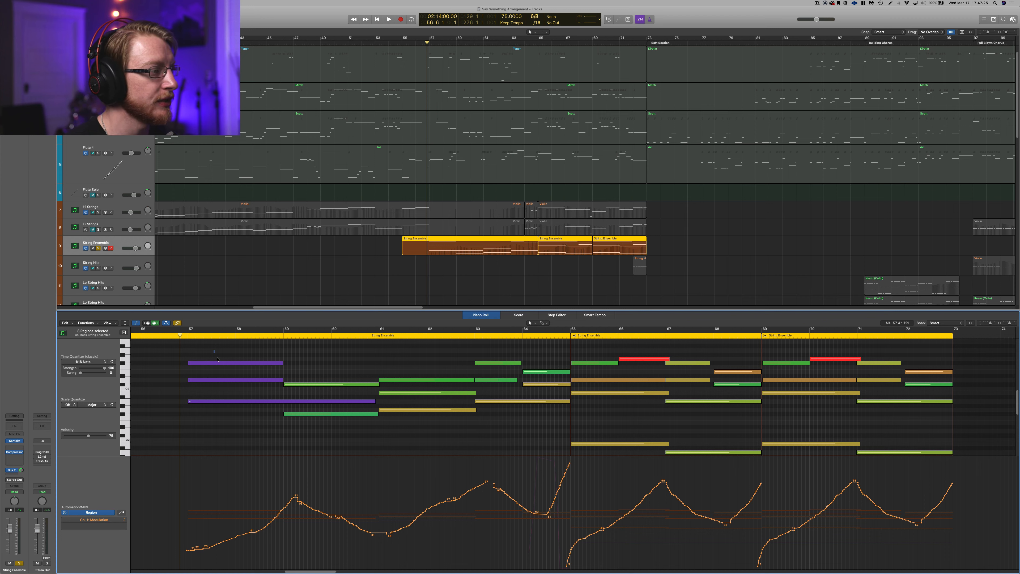
pyautogui.moveTo(217, 359); pyautogui.dragTo(261, 399)
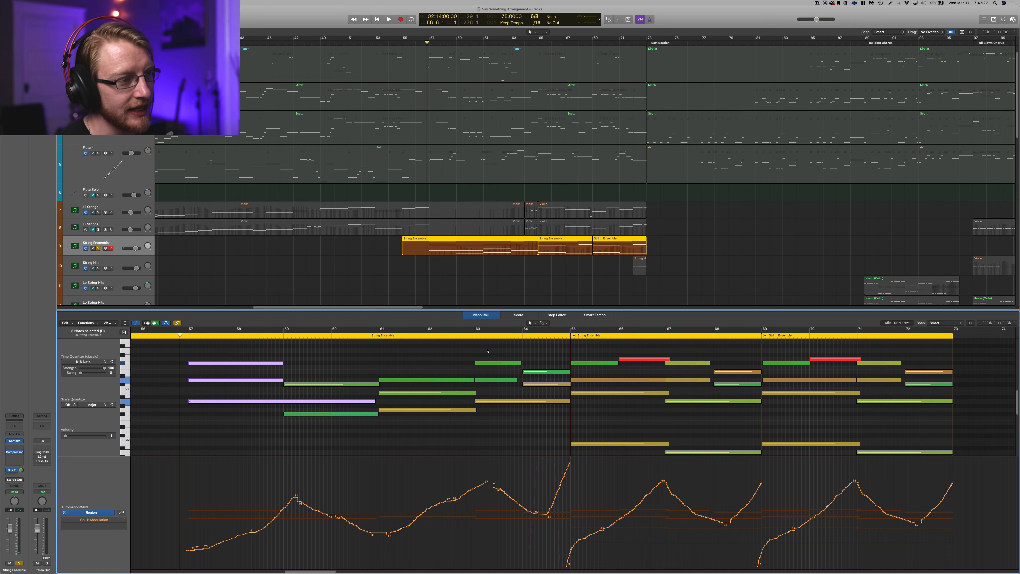
pyautogui.moveTo(487, 350); pyautogui.dragTo(539, 396)
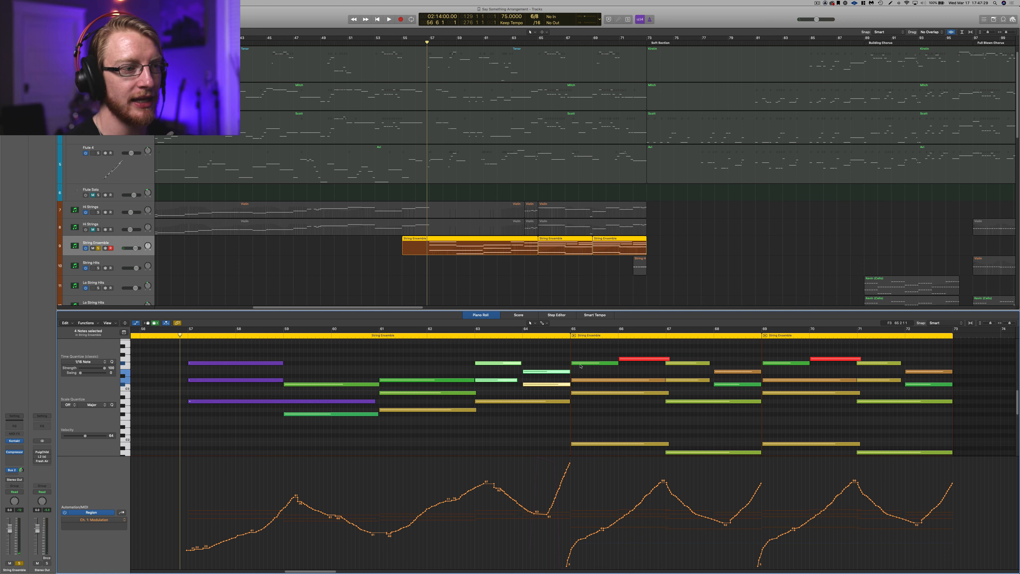
pyautogui.moveTo(587, 356); pyautogui.dragTo(729, 386)
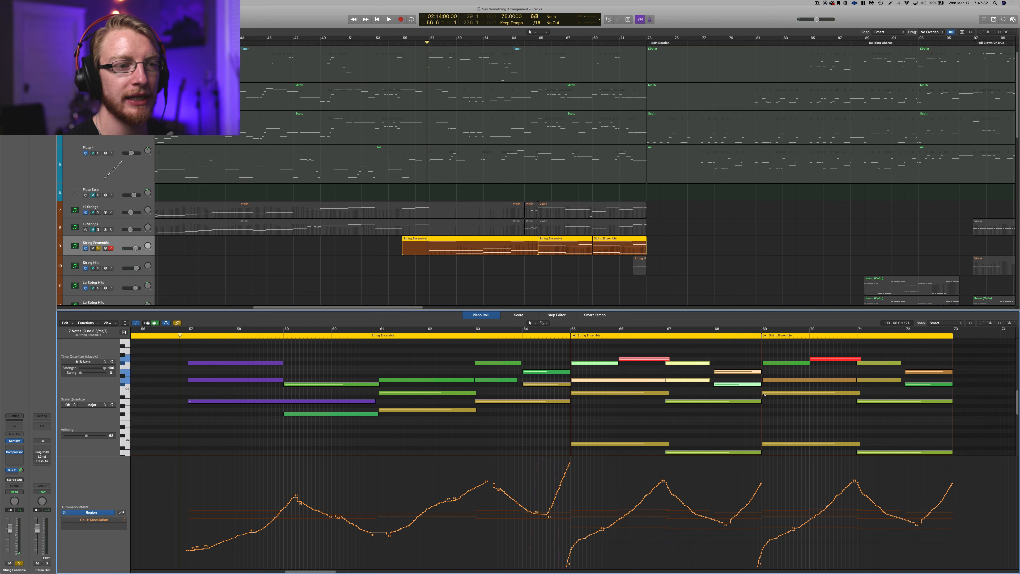
pyautogui.click(820, 374)
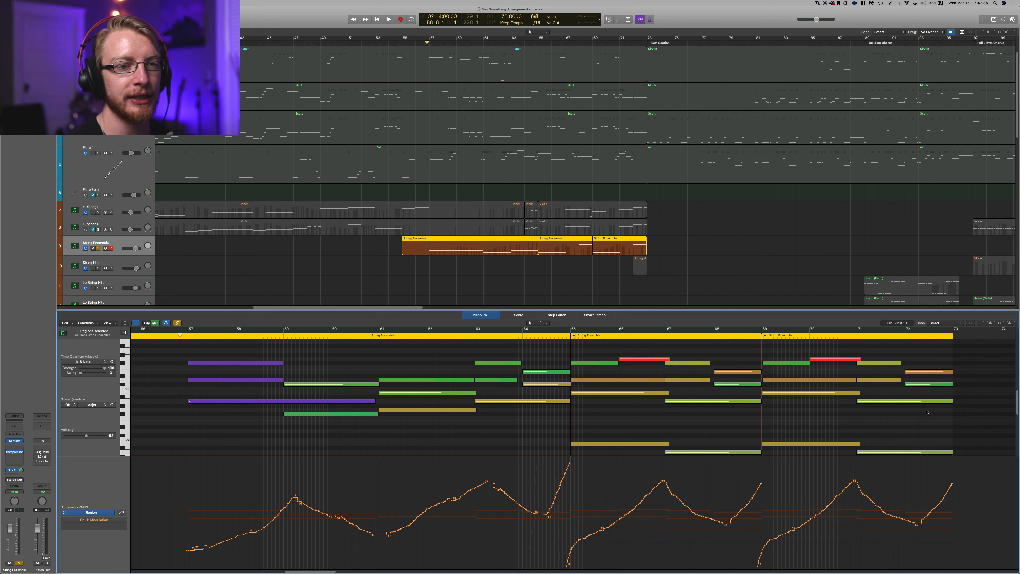
# Step: Open the String Hits region at bar 72 in the Piano Roll and solo its track alongside the String Ensemble
pyautogui.click(657, 297)
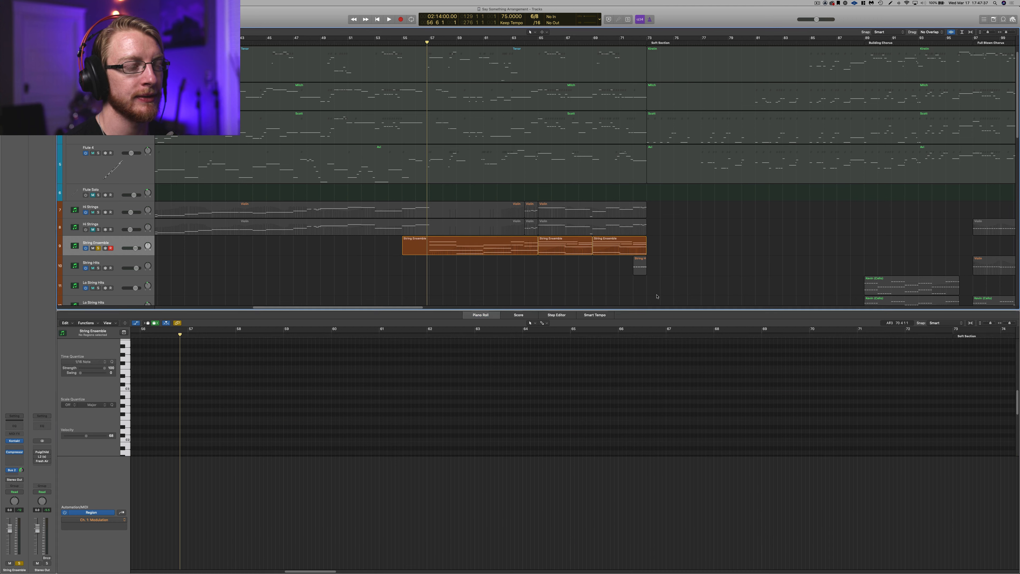
pyautogui.click(641, 268)
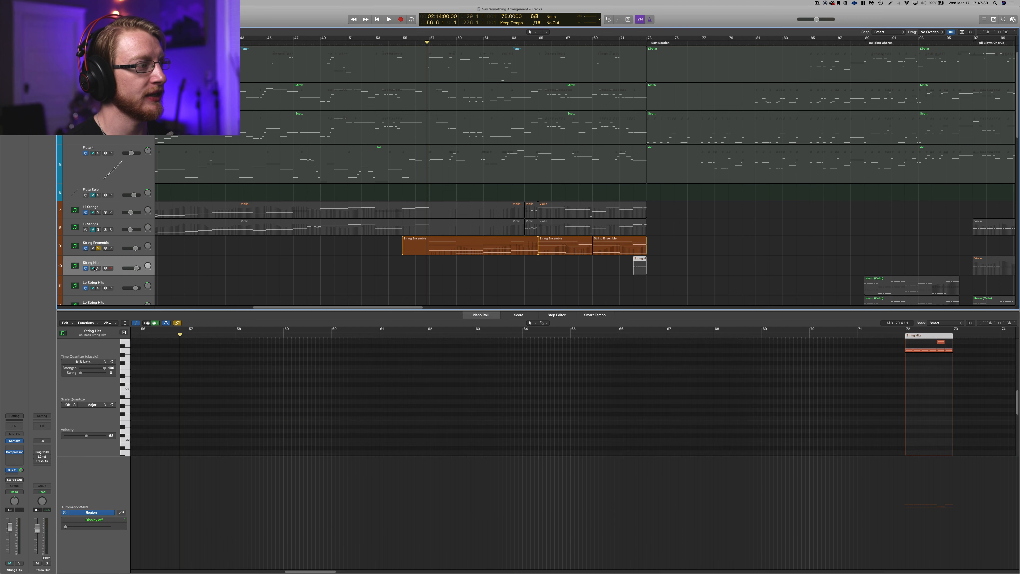
pyautogui.click(98, 269)
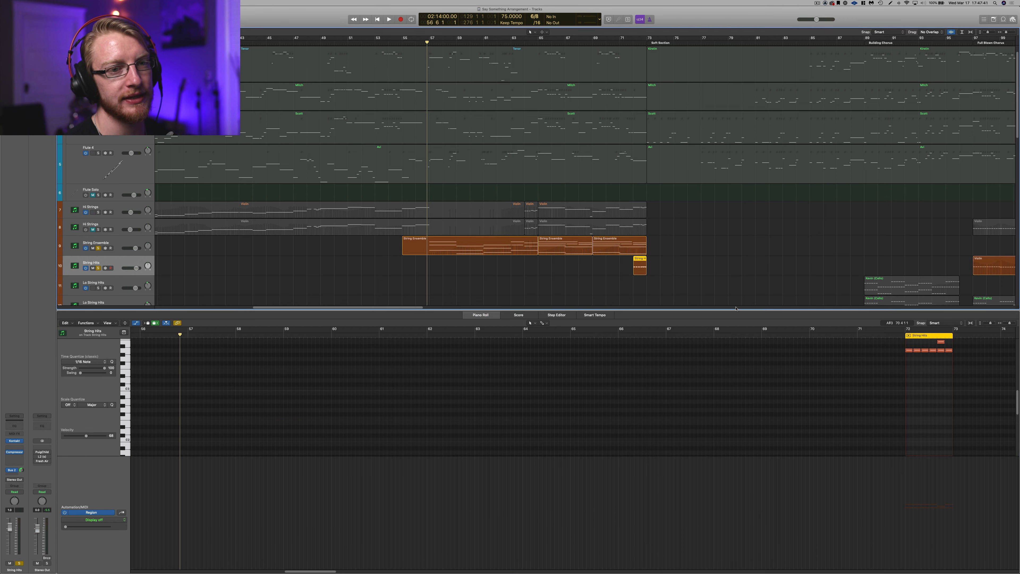
pyautogui.scroll(4, 854, 387)
pyautogui.hscroll(10, 772, 390)
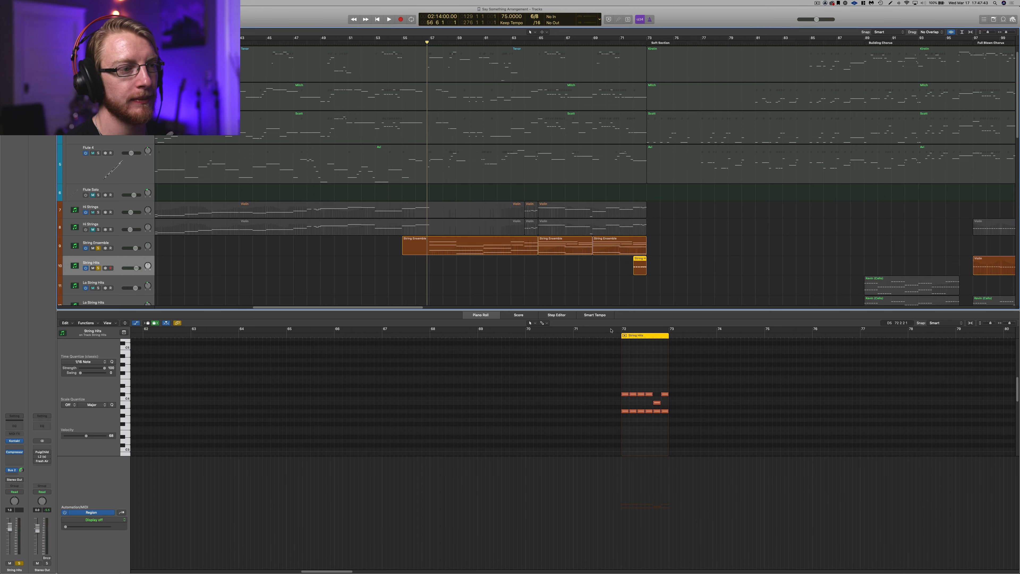
# Step: Play the soloed String Hits and String Ensemble from just before bar 72 into the Soft Section, and unsolo both tracks
pyautogui.click(611, 330)
pyautogui.press('space')
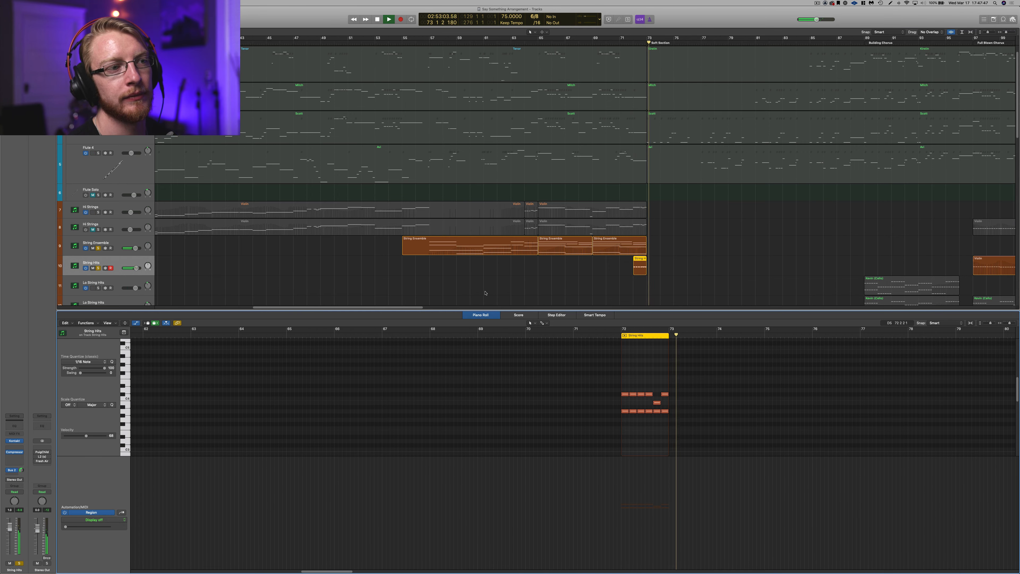
pyautogui.press('space')
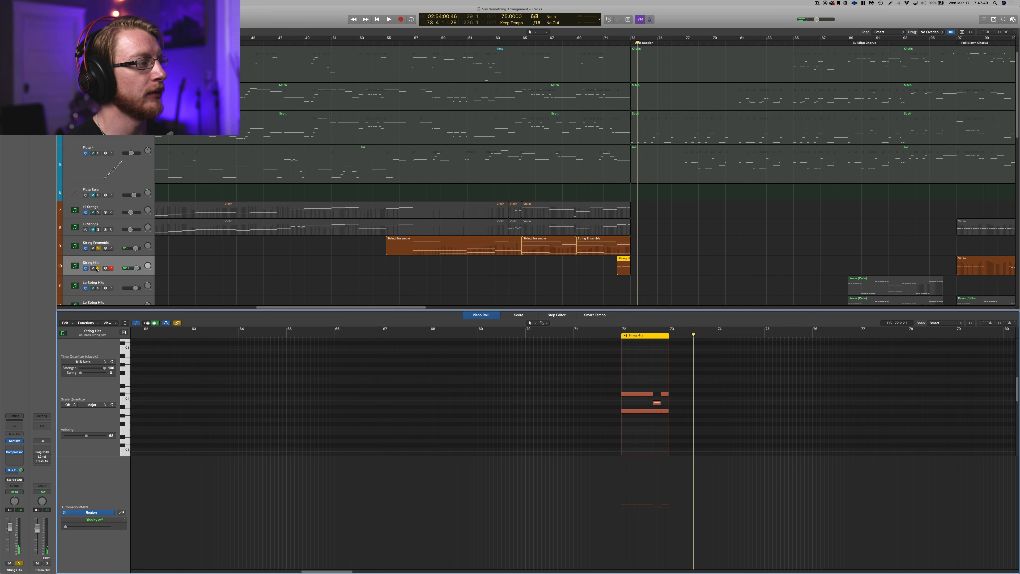
pyautogui.click(96, 269)
pyautogui.click(275, 250)
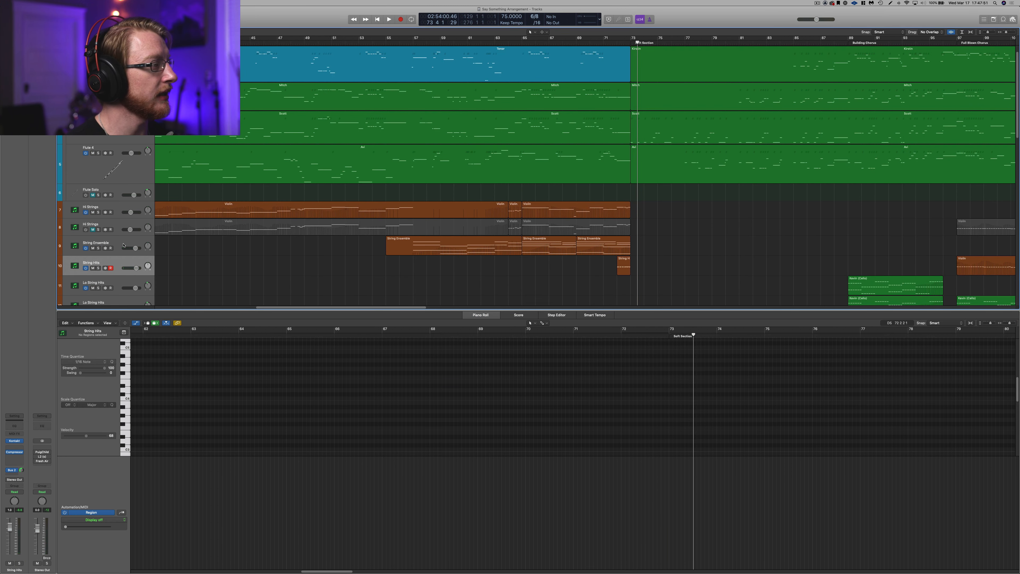
# Step: Open the String Ensemble track's Kontakt instrument and move its window clear of the track list to view the loaded Albion strings
pyautogui.click(123, 246)
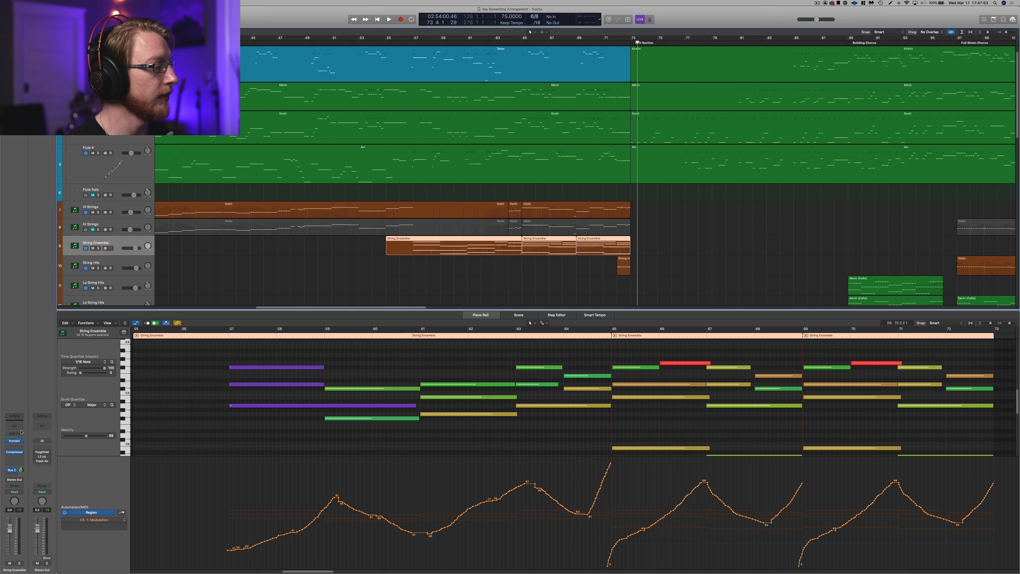
pyautogui.click(18, 440)
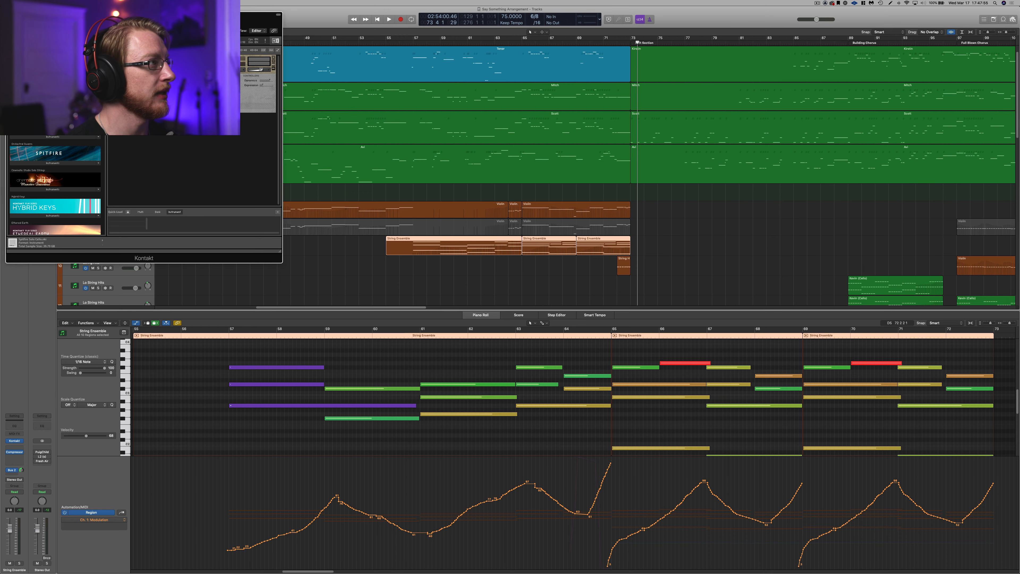
pyautogui.moveTo(147, 15); pyautogui.dragTo(528, 194)
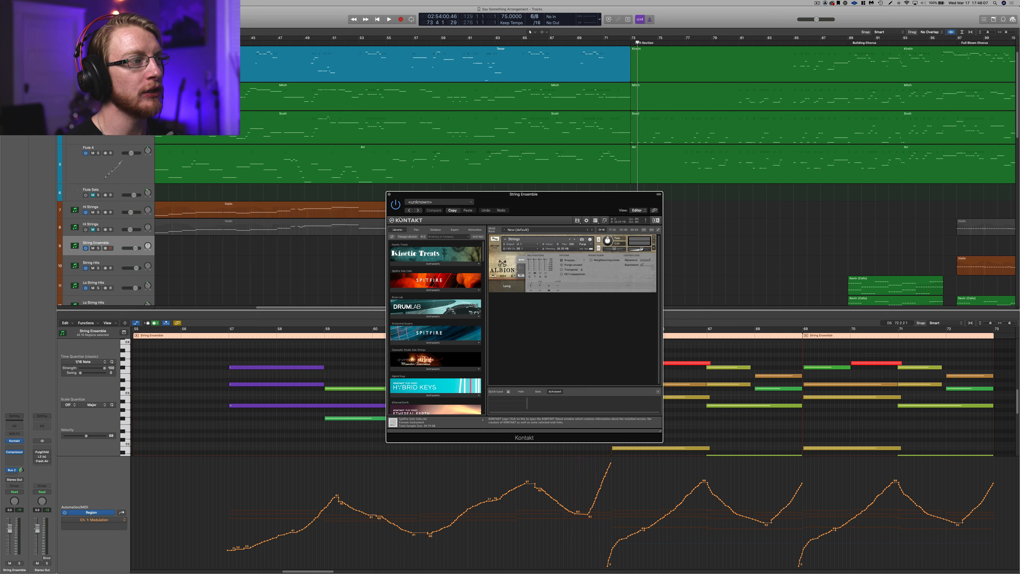
# Step: Close the String Ensemble instrument and view the String Hits track's Kontakt instrument in the middle of the workspace, closing it when done
pyautogui.click(389, 195)
pyautogui.click(547, 284)
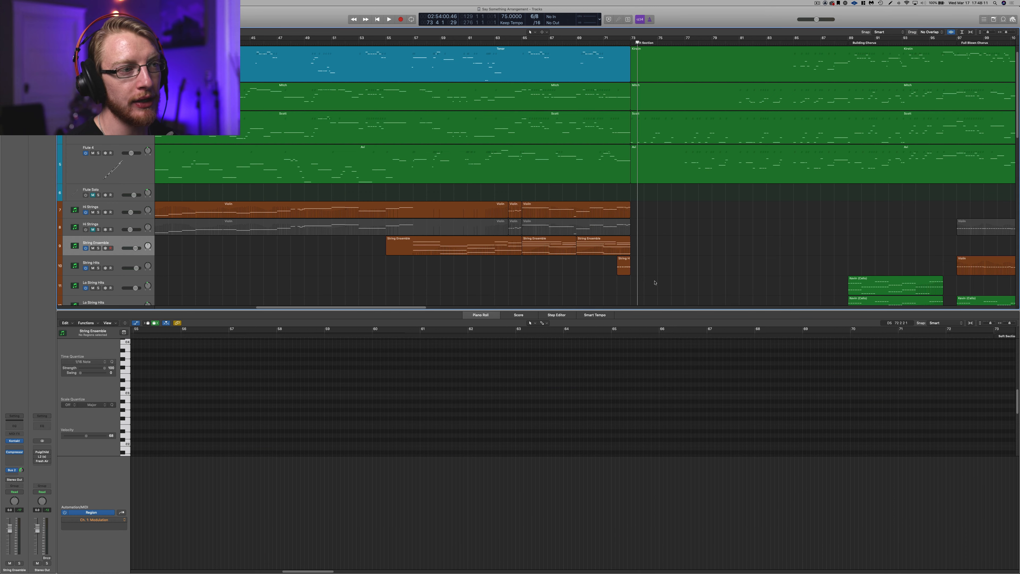
pyautogui.click(624, 266)
pyautogui.click(15, 441)
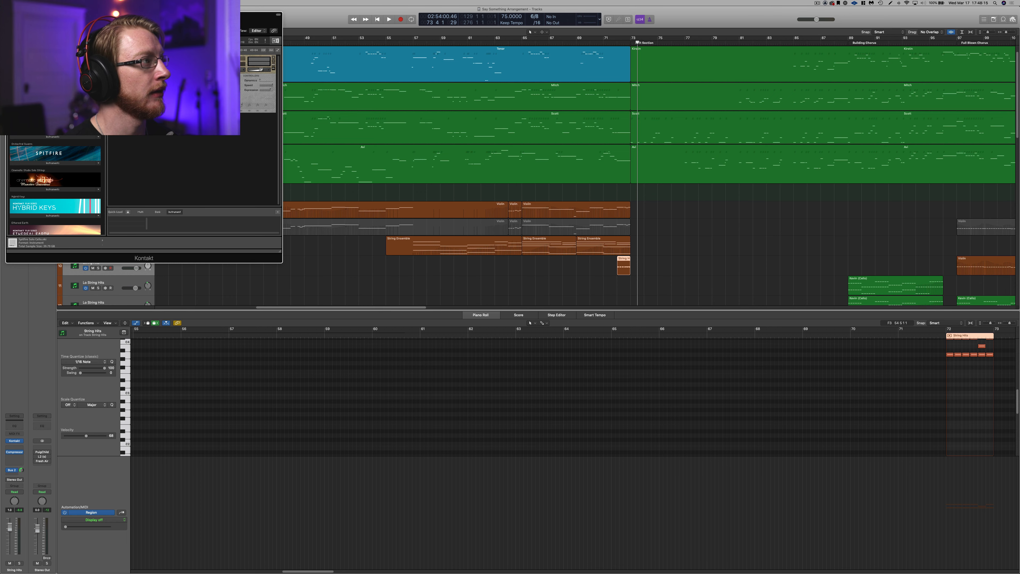
pyautogui.moveTo(156, 20); pyautogui.dragTo(493, 220)
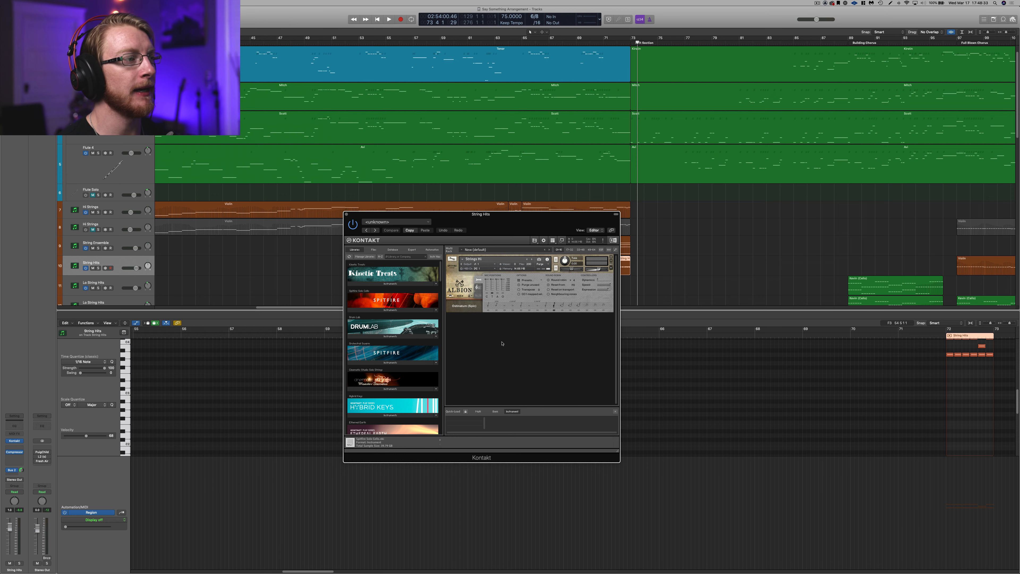
pyautogui.click(346, 214)
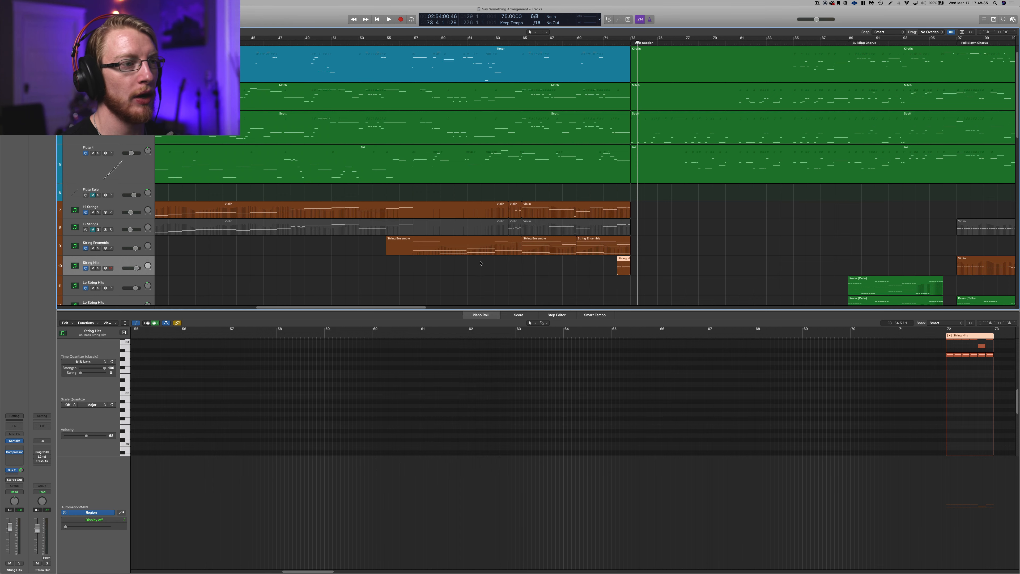
# Step: Play the full arrangement from bar 71 through the transition into the Soft Section, stopping in bar 74
pyautogui.click(681, 263)
pyautogui.click(613, 41)
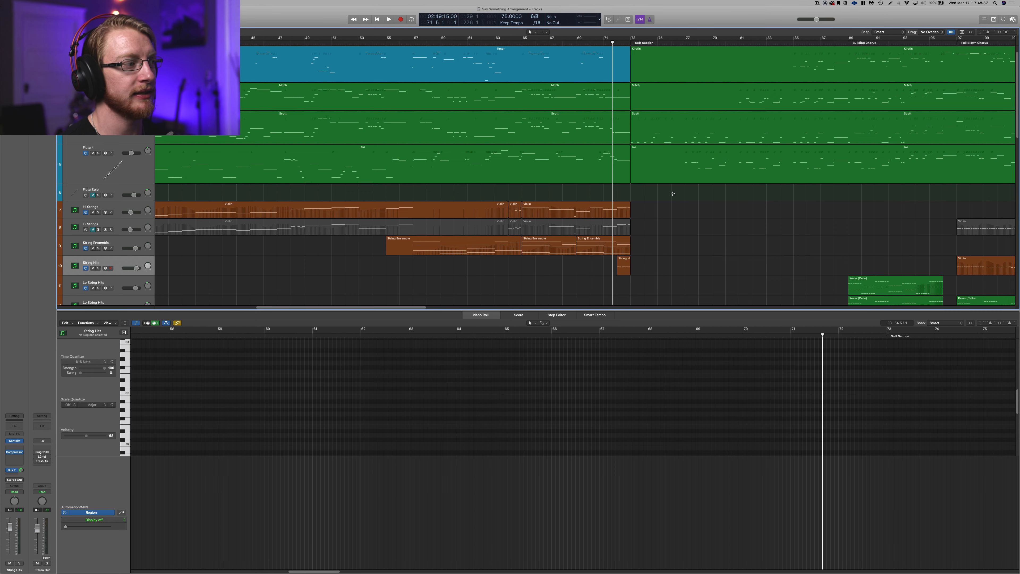
pyautogui.press('space')
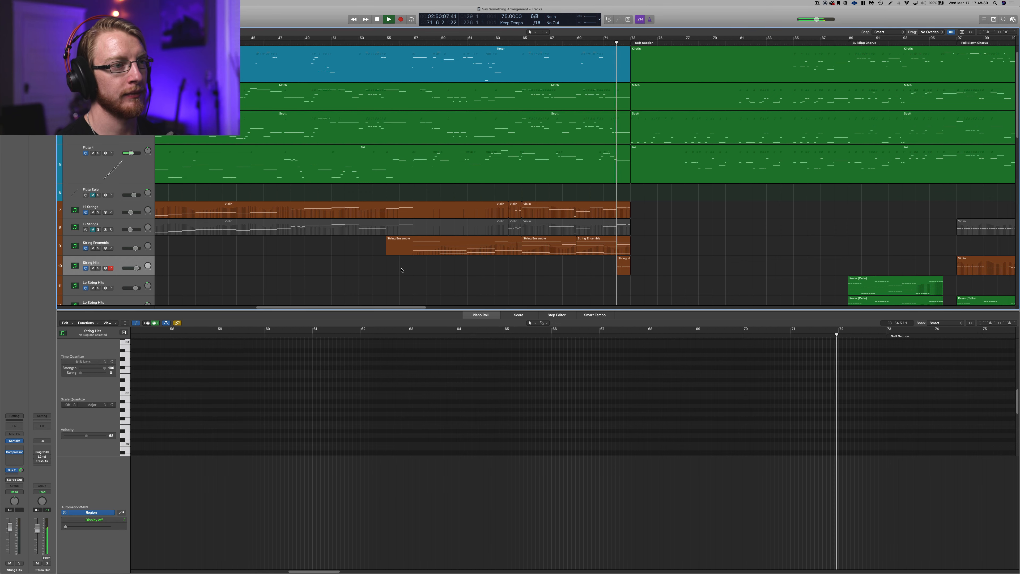
pyautogui.hscroll(5, 406, 275)
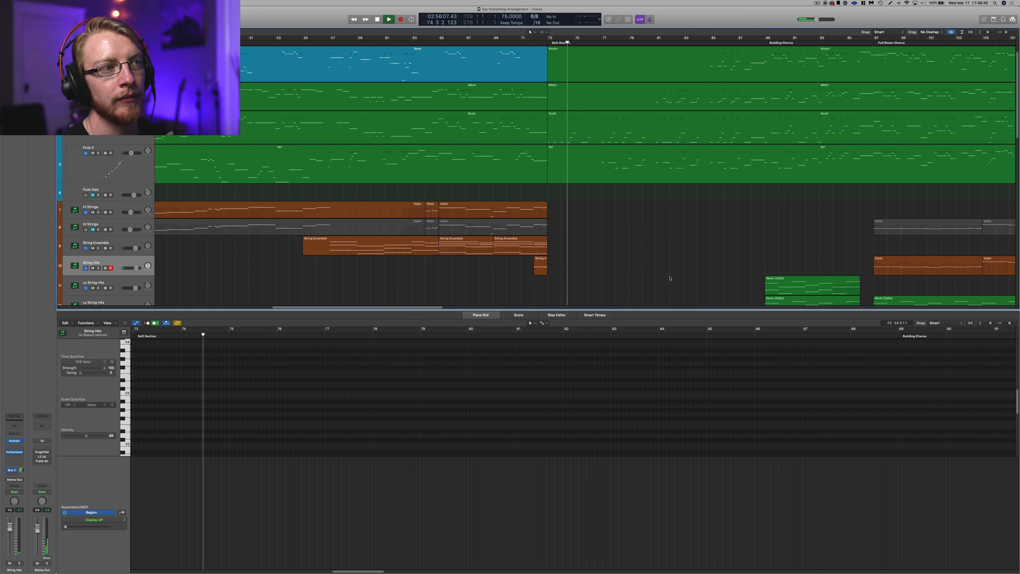
pyautogui.press('space')
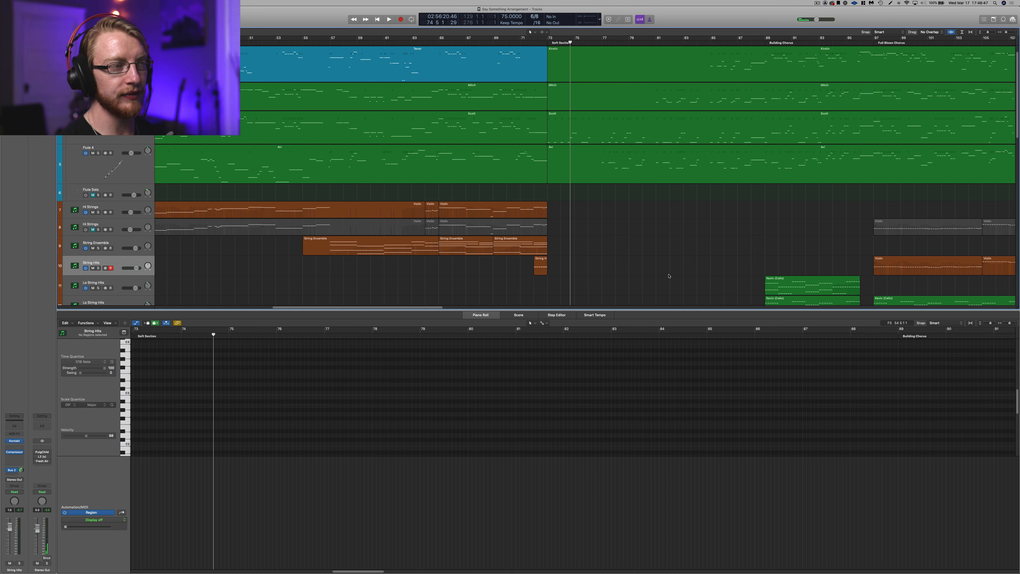
# Step: Open the Crash Cymbal region just before the Soft Section in the Piano Roll
pyautogui.scroll(-15, 669, 276)
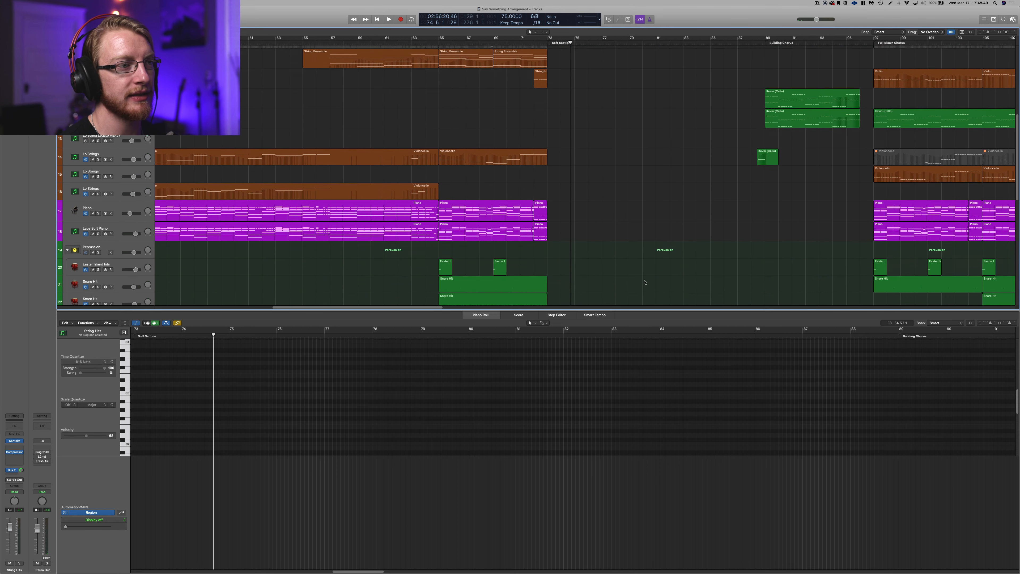
pyautogui.click(547, 192)
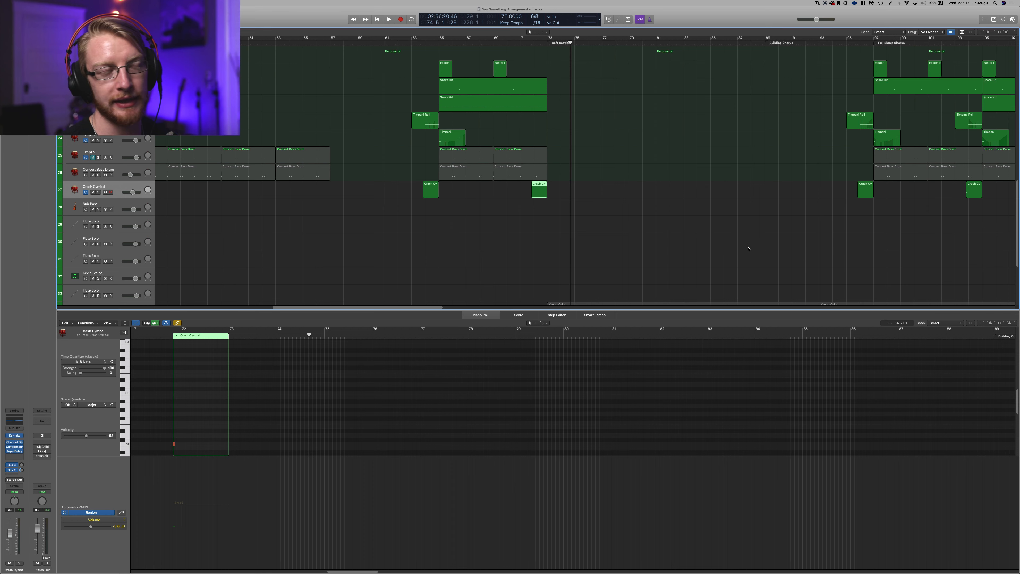
pyautogui.scroll(15, 684, 241)
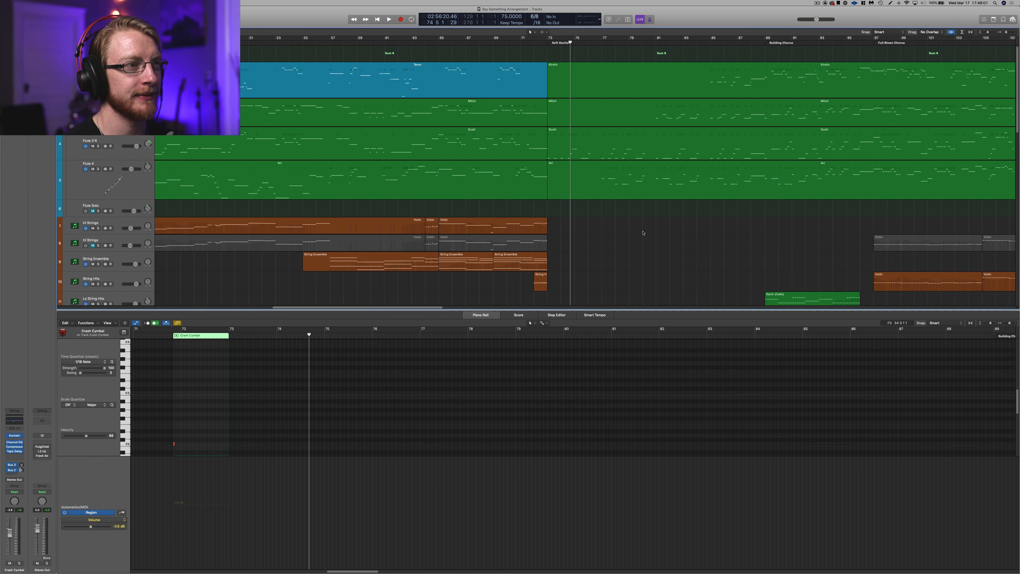
# Step: Select the flute regions running from the Soft Section to the end to view their notes together, and deselect them
pyautogui.hscroll(10, 632, 231)
pyautogui.scroll(-4, 487, 228)
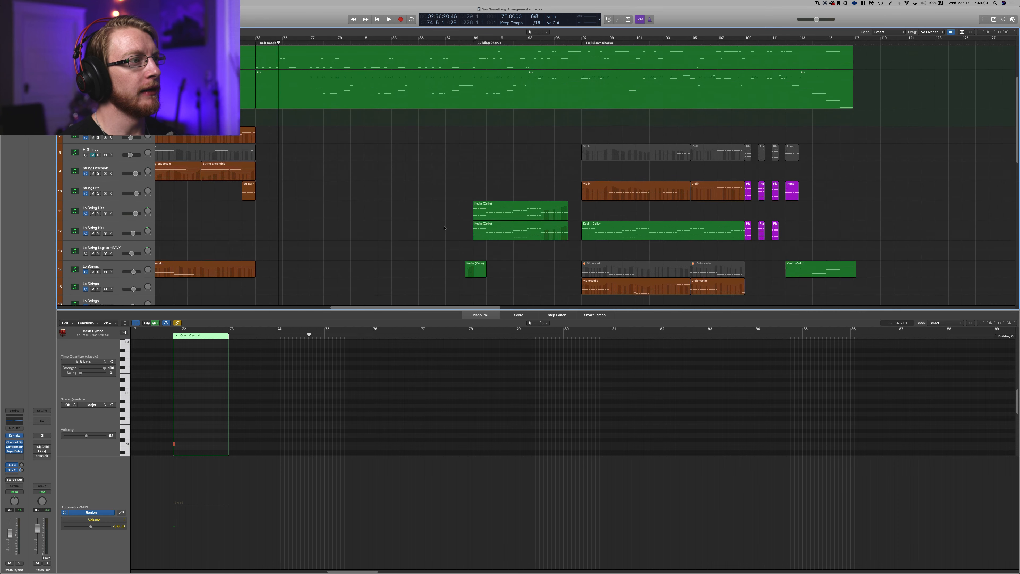
pyautogui.scroll(4, 444, 228)
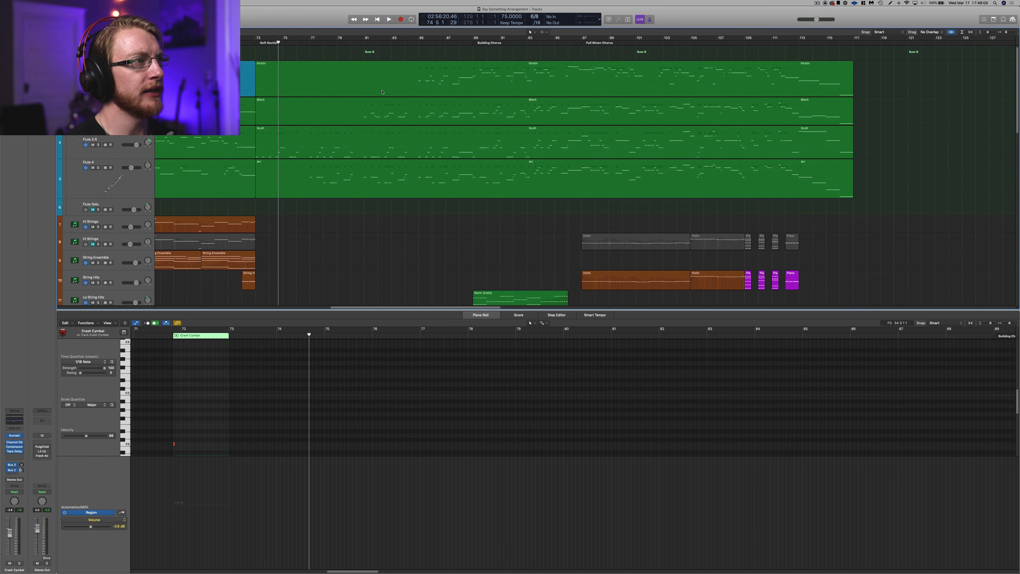
pyautogui.click(388, 55)
pyautogui.click(388, 55)
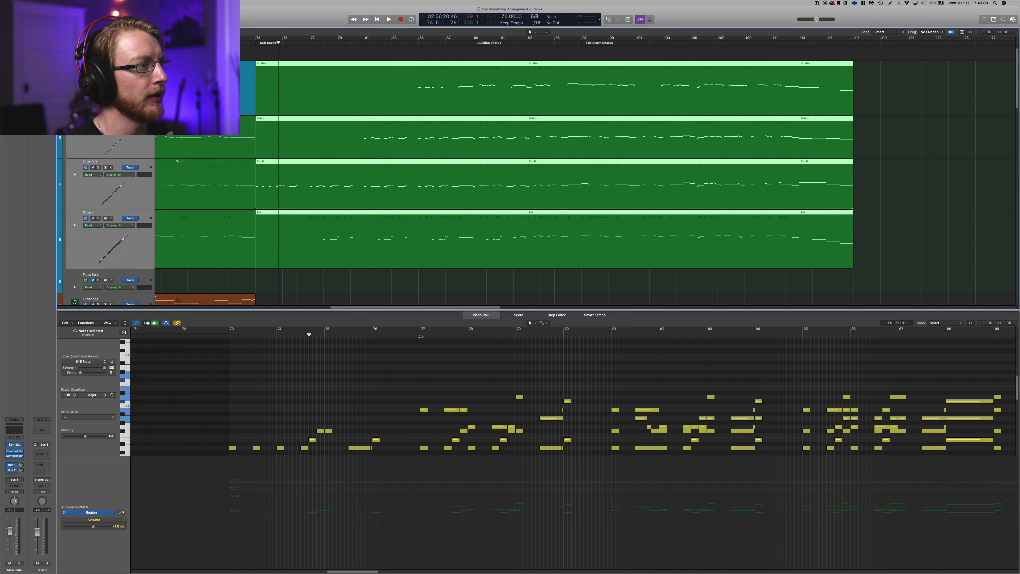
pyautogui.click(490, 97)
# Step: Place the playhead in bar 87 and open the short Lo Strings region leading into the Building Chorus in the Piano Roll
pyautogui.click(450, 41)
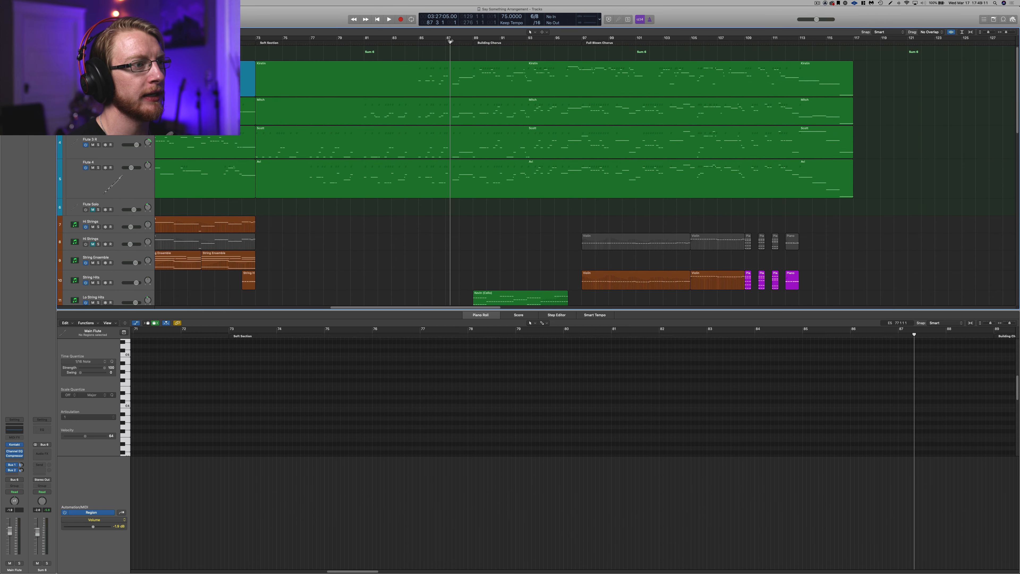
pyautogui.scroll(-3, 511, 211)
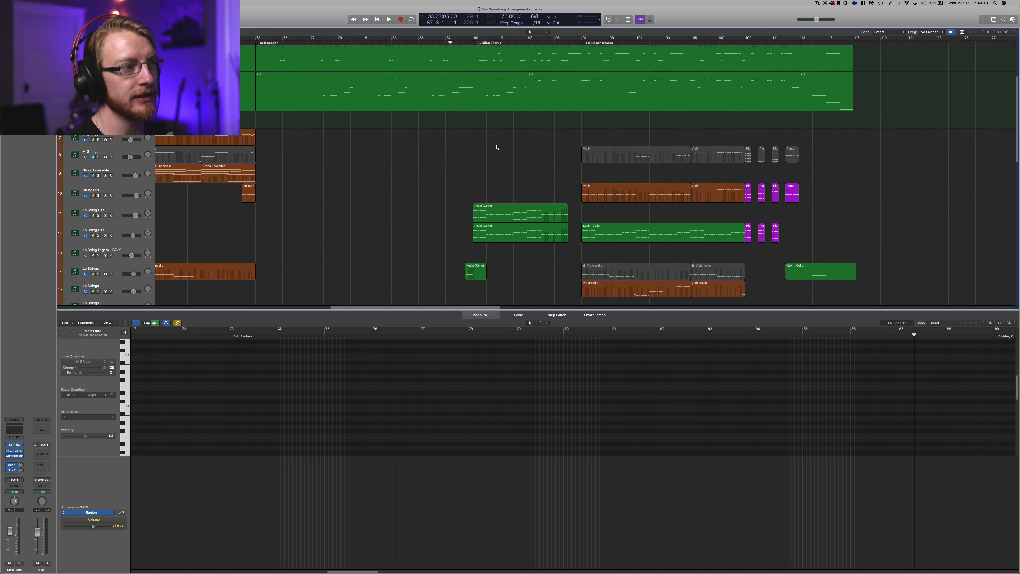
pyautogui.moveTo(556, 288); pyautogui.dragTo(463, 198)
pyautogui.click(460, 238)
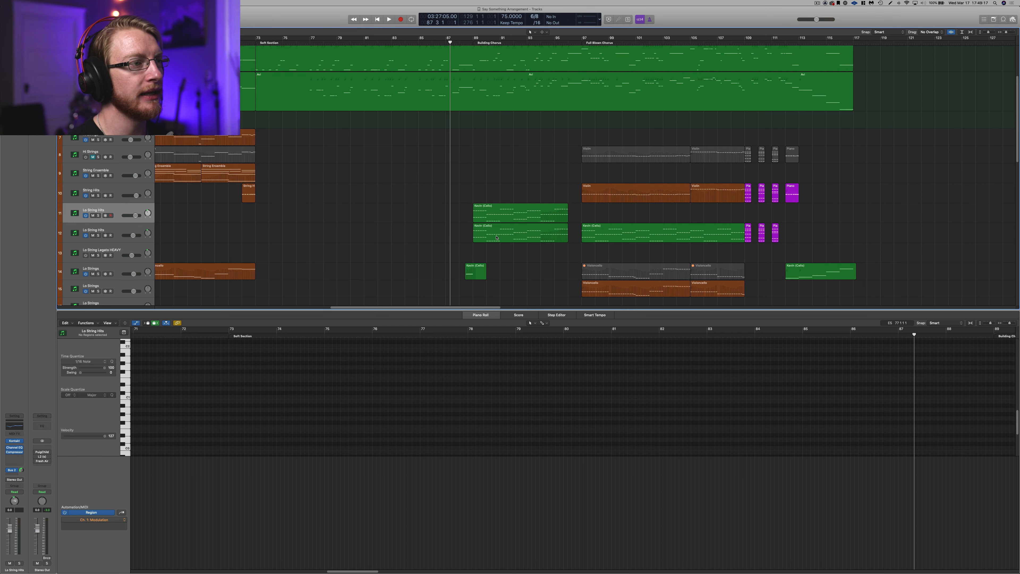
pyautogui.moveTo(514, 250); pyautogui.dragTo(485, 189)
pyautogui.click(479, 274)
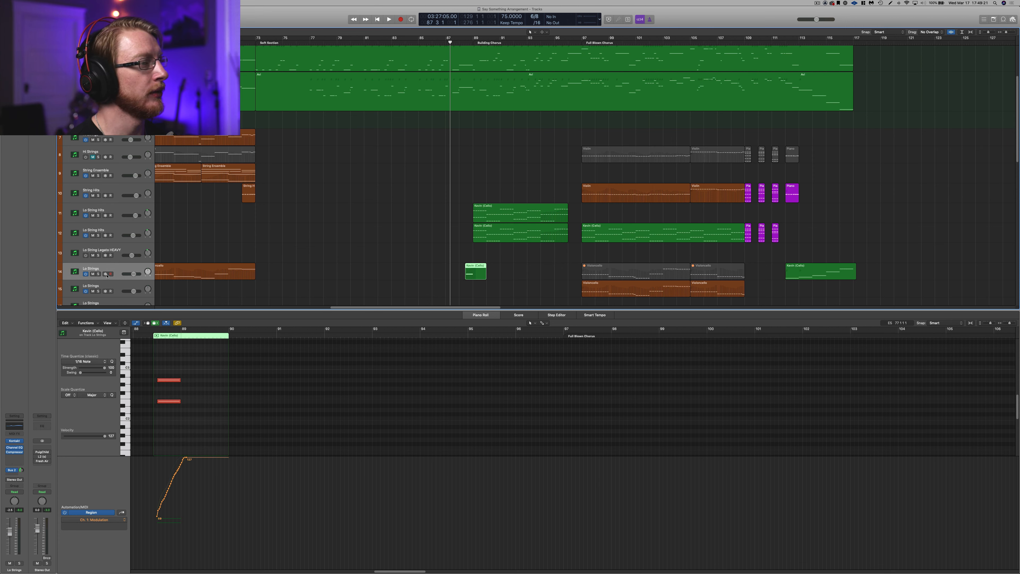
# Step: Solo the two Lo String Hits tracks and the Lo Strings track, clear the region selection, and save the project
pyautogui.moveTo(97, 216); pyautogui.dragTo(99, 237)
pyautogui.click(99, 274)
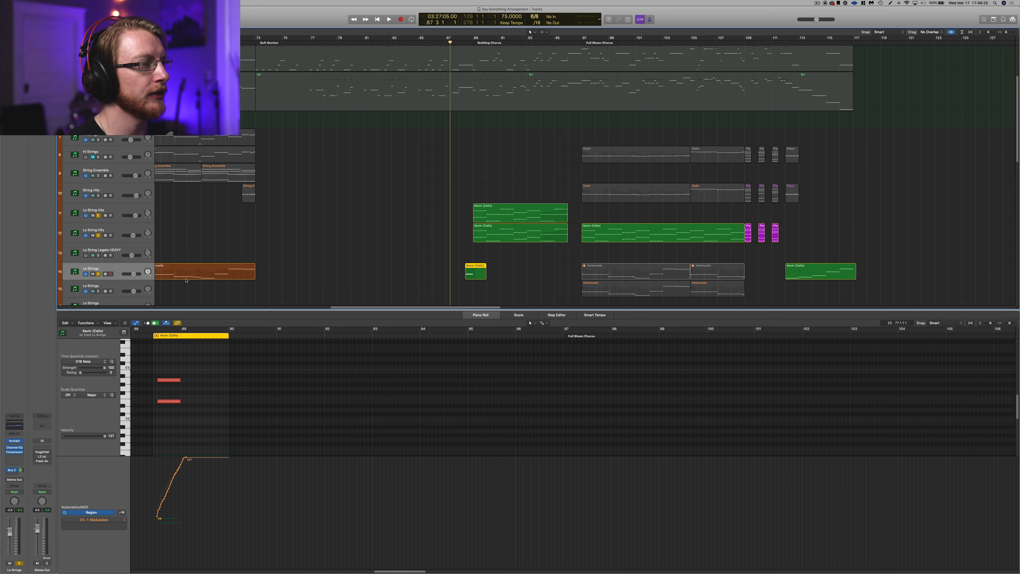
pyautogui.click(536, 283)
pyautogui.press('super+s')
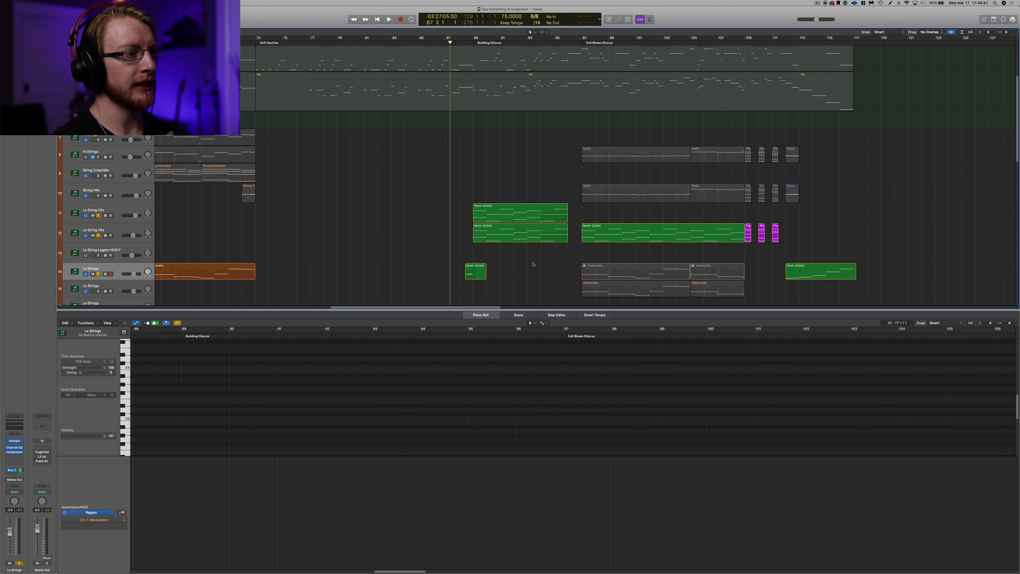
# Step: Compare the notes of the short Lo Strings region with the two Lo String Hits regions in the Building Chorus
pyautogui.moveTo(522, 261); pyautogui.dragTo(507, 209)
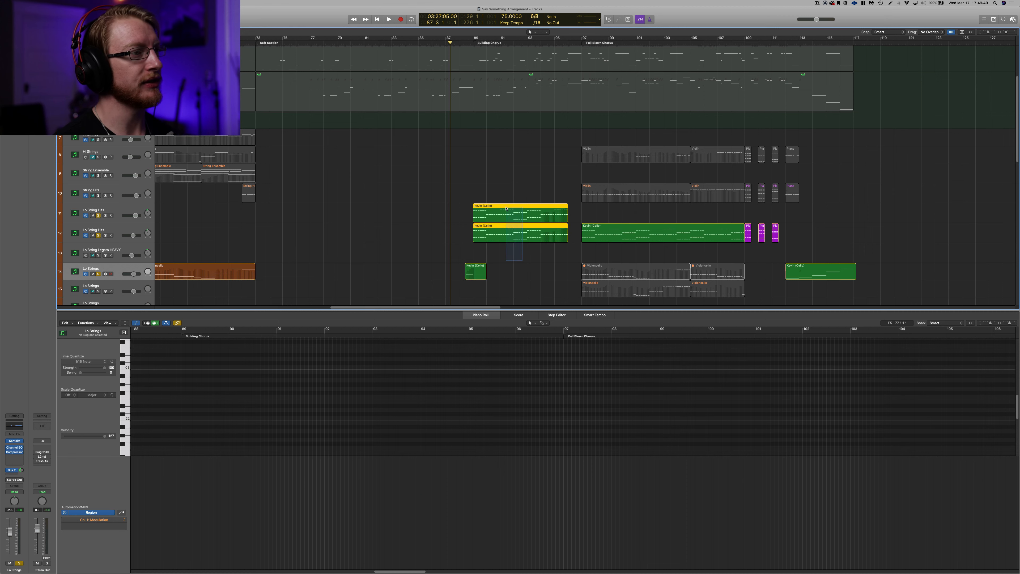
pyautogui.click(426, 258)
pyautogui.click(479, 275)
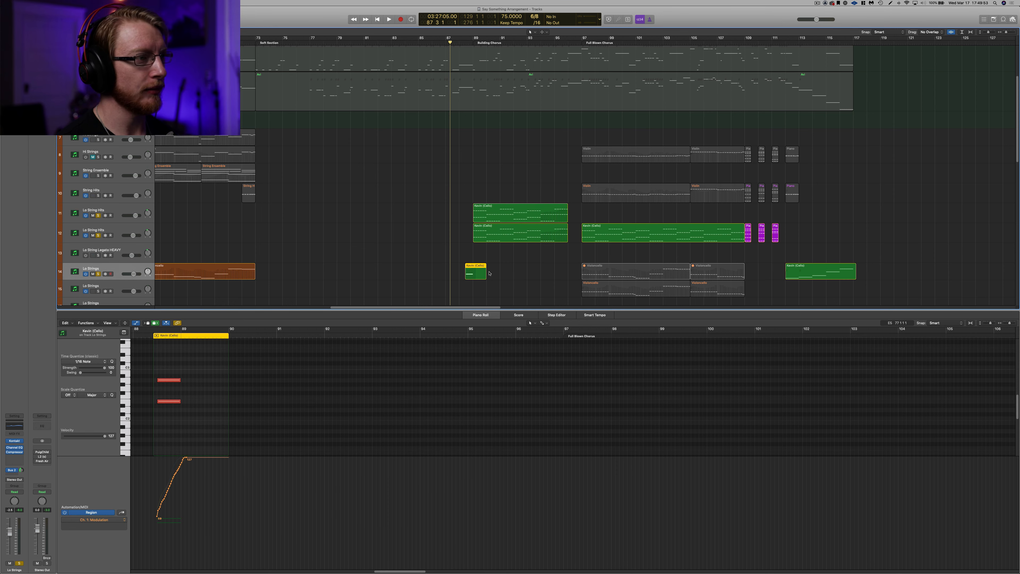
pyautogui.moveTo(489, 274); pyautogui.dragTo(513, 216)
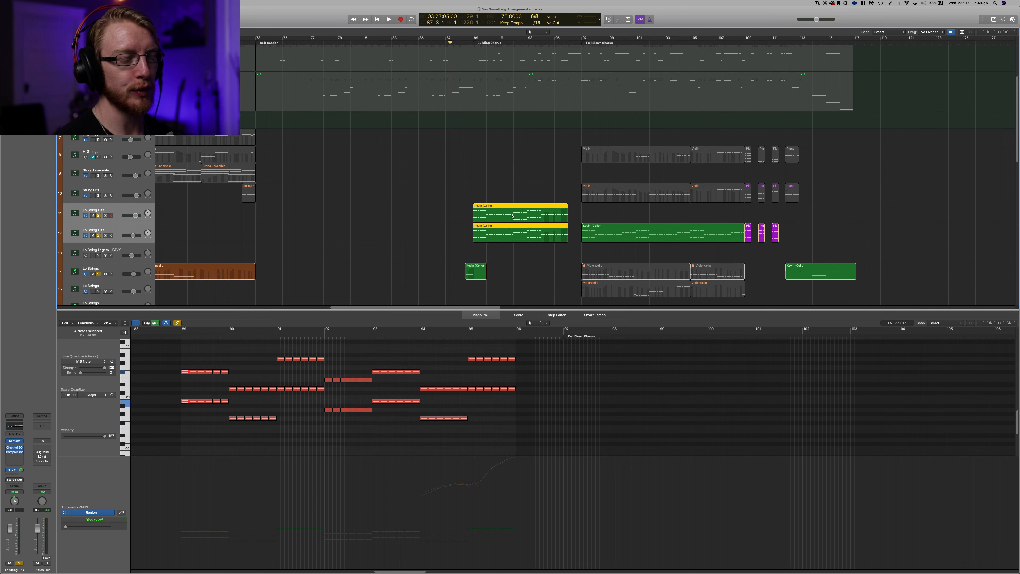
pyautogui.click(526, 264)
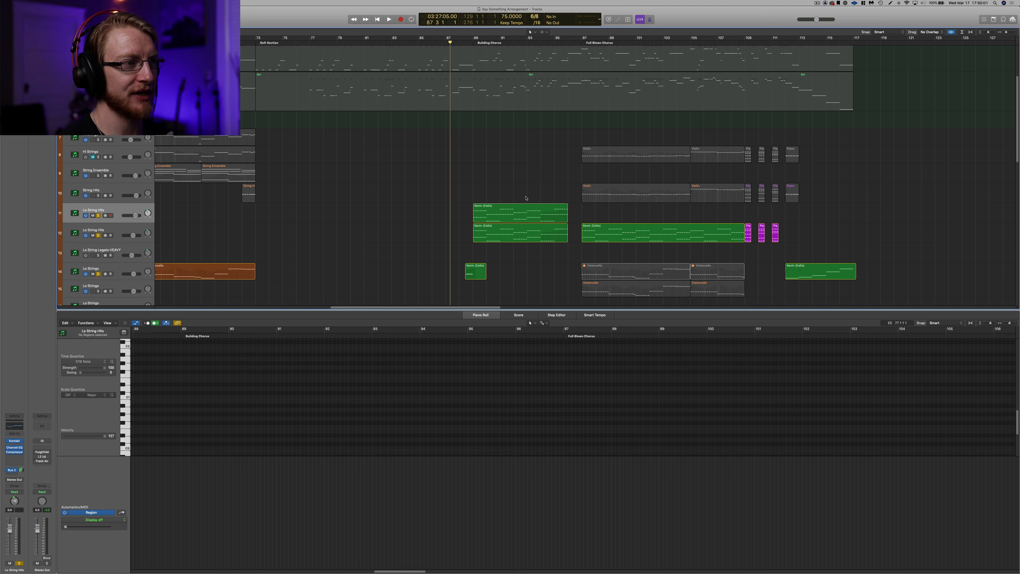
pyautogui.click(531, 224)
pyautogui.click(533, 278)
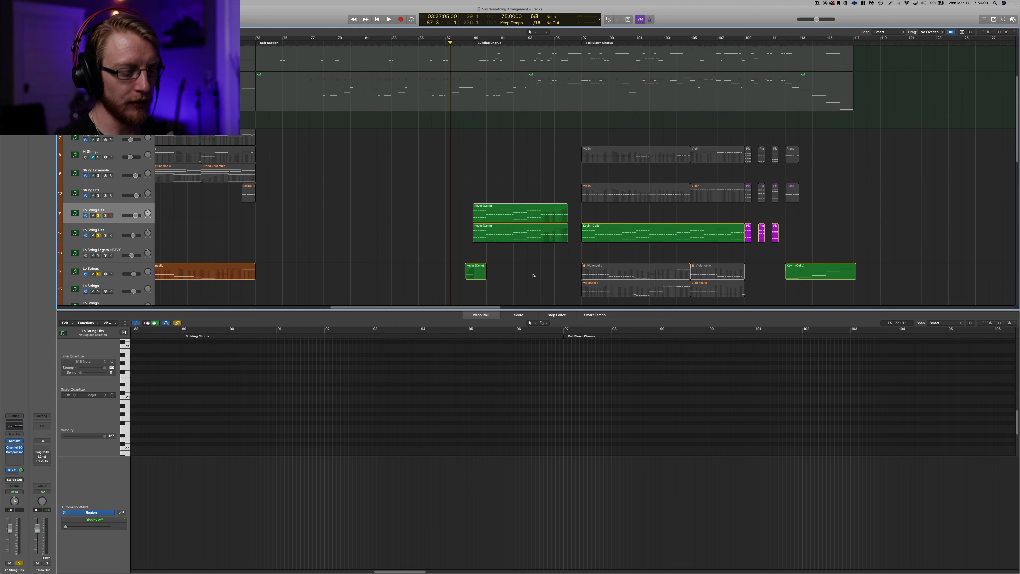
pyautogui.click(522, 225)
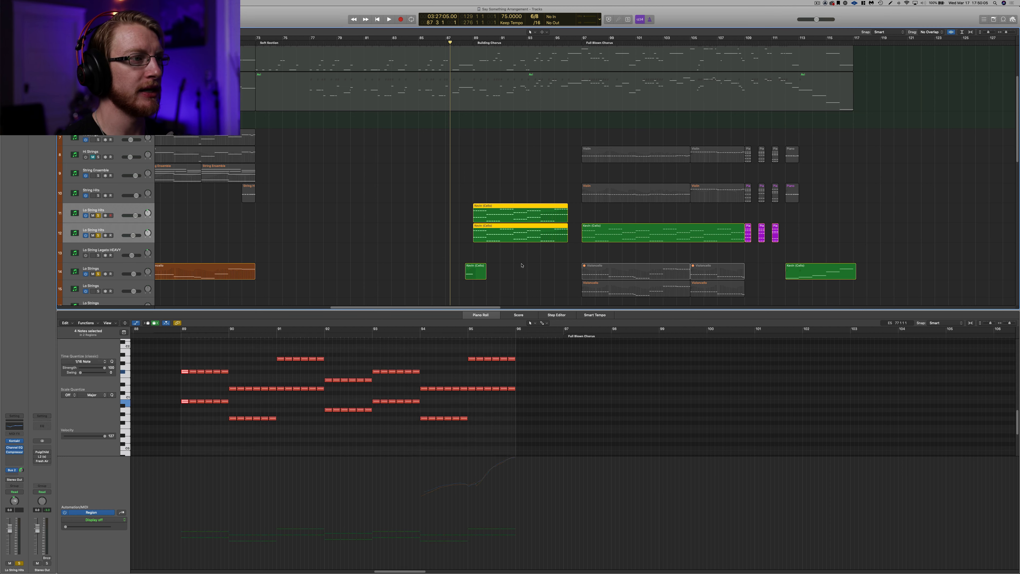
pyautogui.click(437, 246)
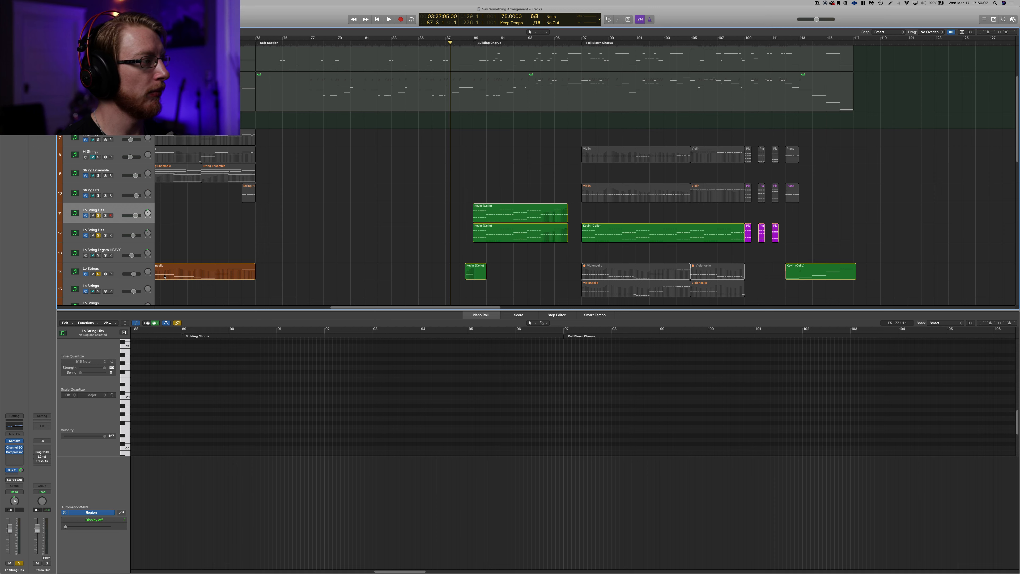
# Step: Unsolo the Lo Strings track and play the two soloed Lo String Hits tracks from bar 89 to bar 93
pyautogui.click(99, 275)
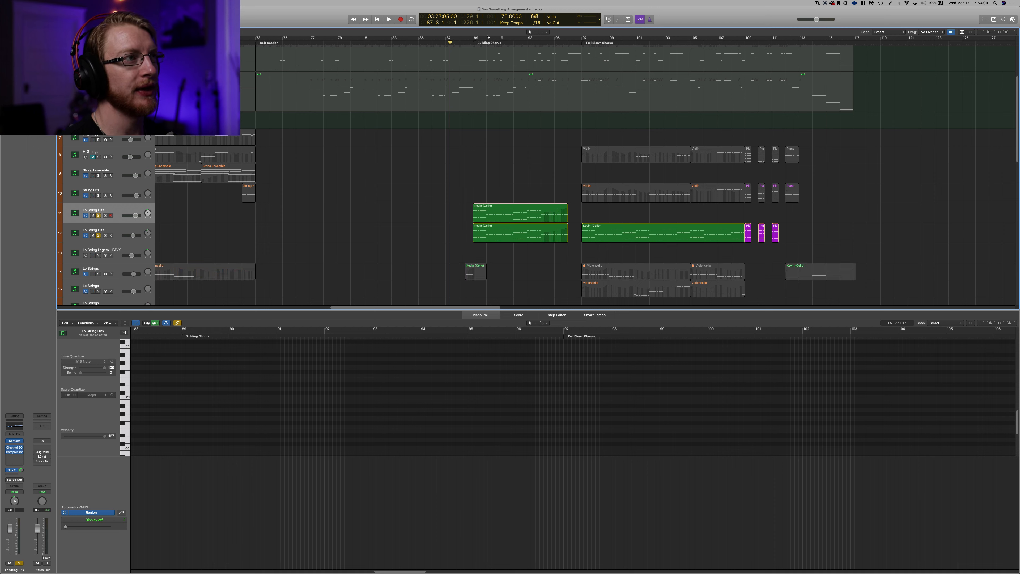
pyautogui.click(473, 42)
pyautogui.press('space')
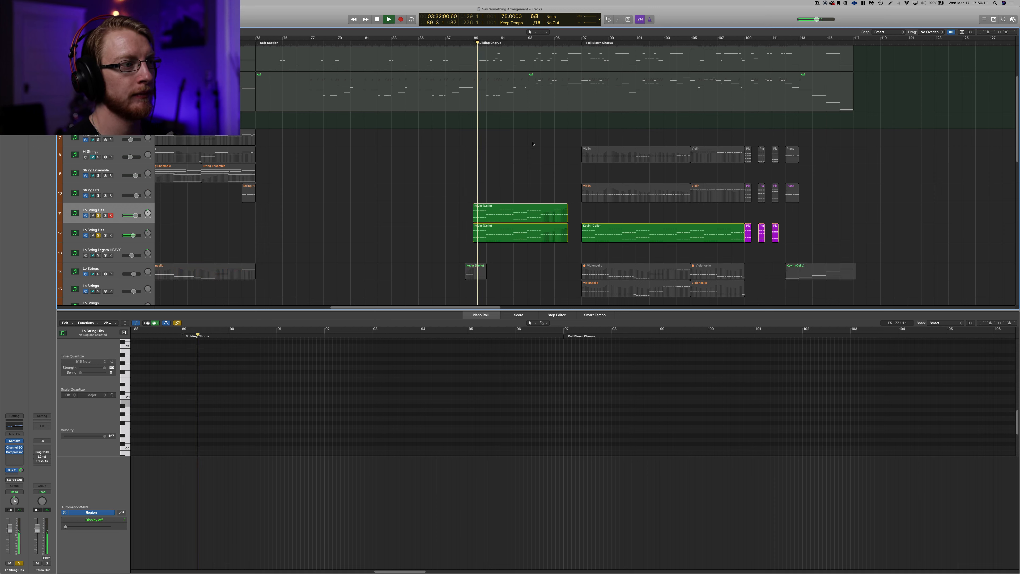
pyautogui.press('space')
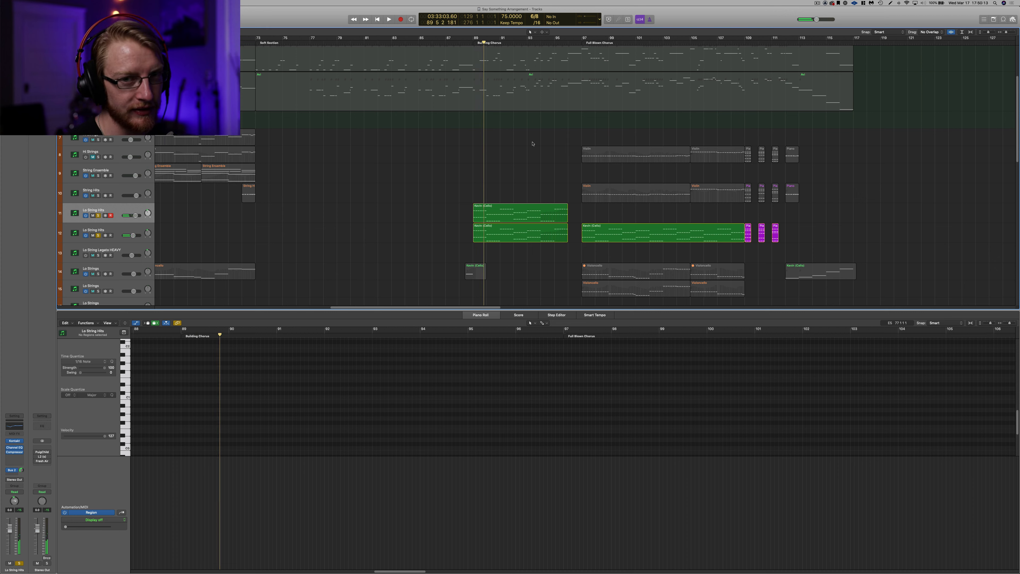
pyautogui.click(473, 42)
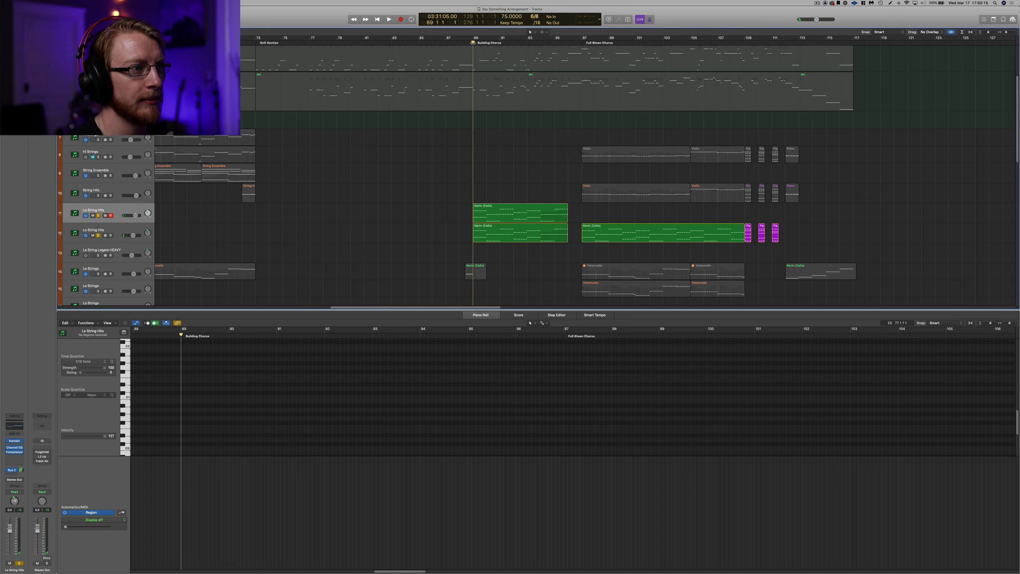
pyautogui.press('space')
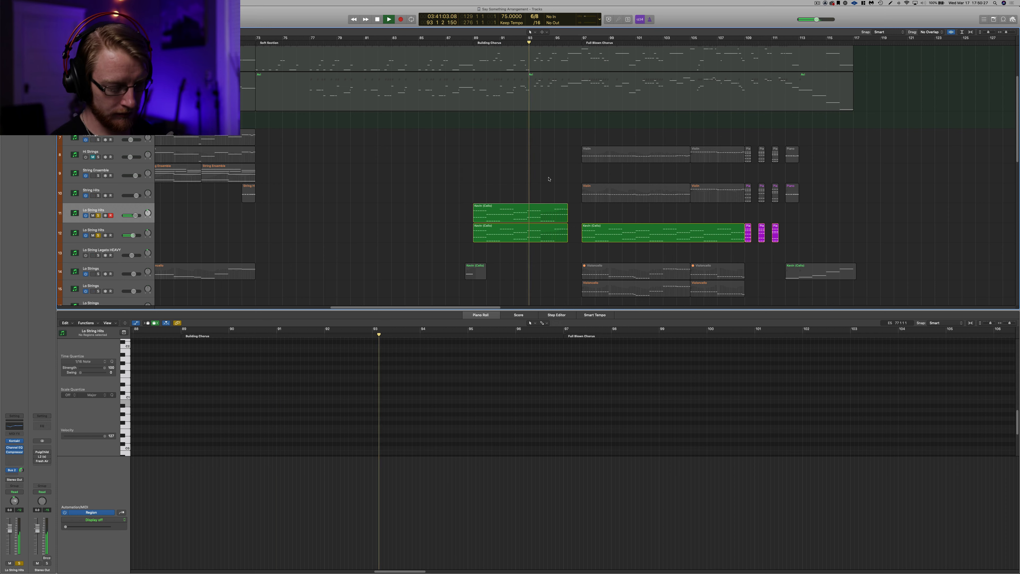
pyautogui.press('space')
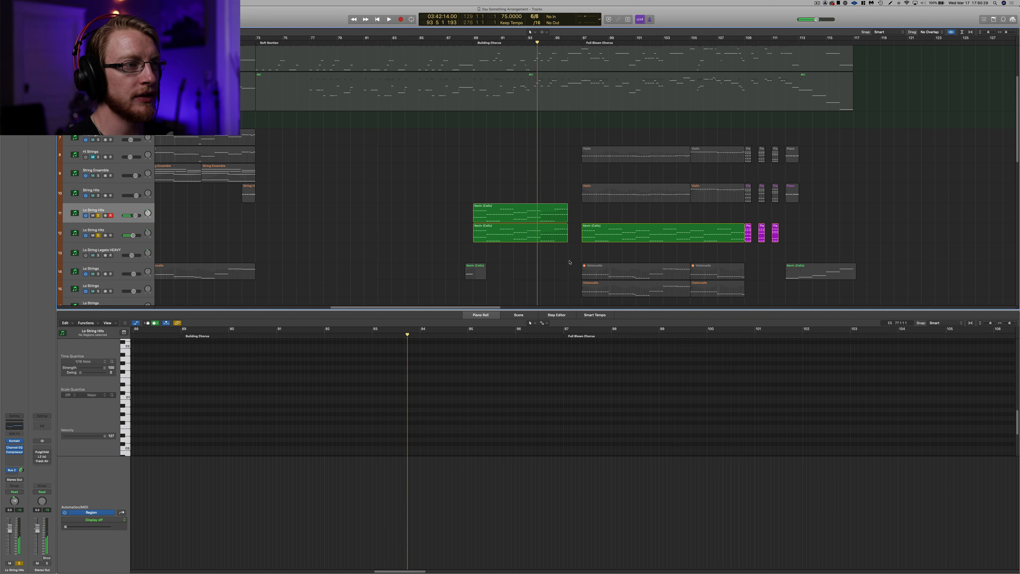
# Step: Display the channel 1 Modulation curve of the lower Lo String Hits region in the Building Chorus and play from bar 93 to bar 96
pyautogui.click(546, 240)
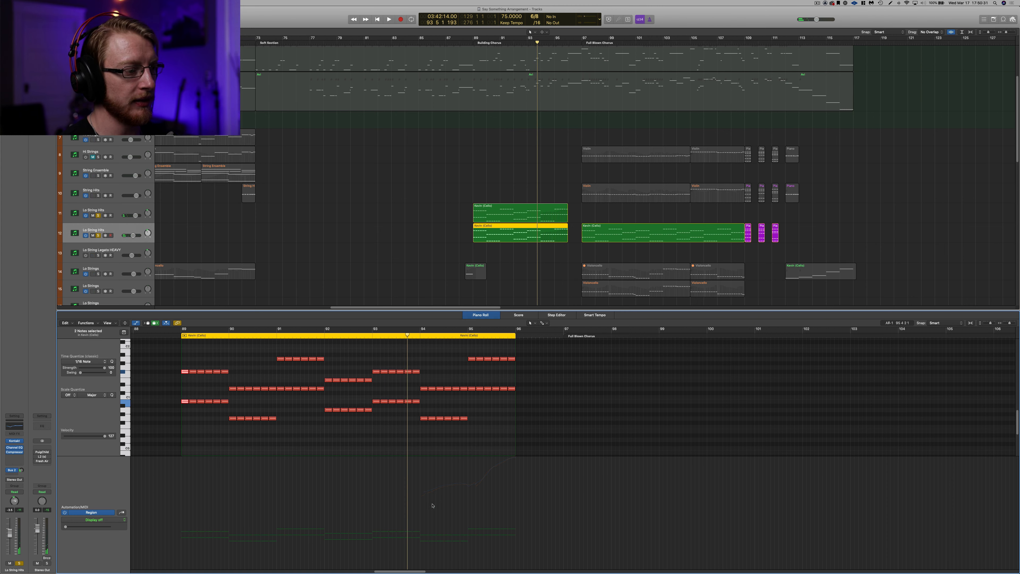
pyautogui.click(106, 521)
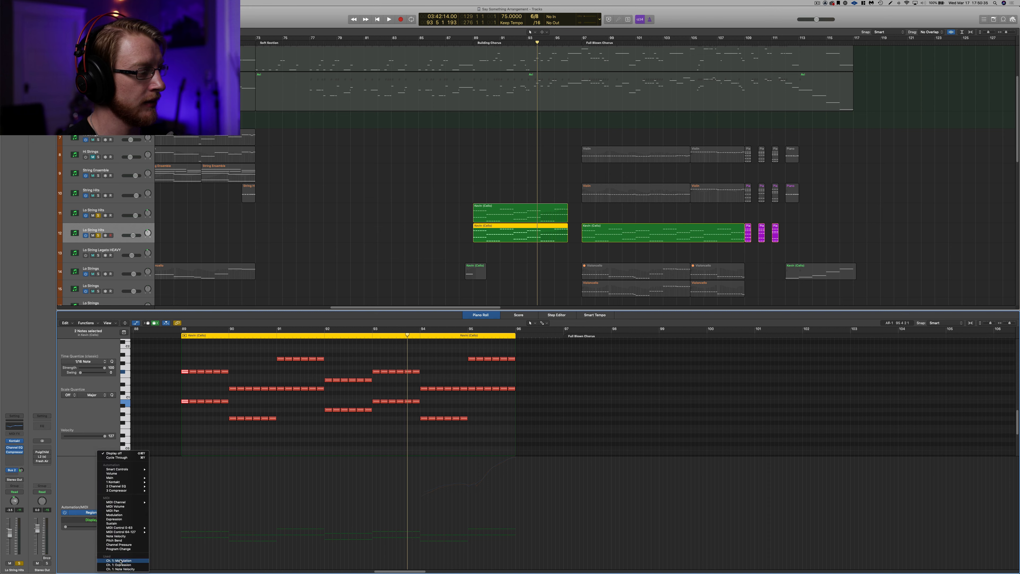
pyautogui.click(118, 561)
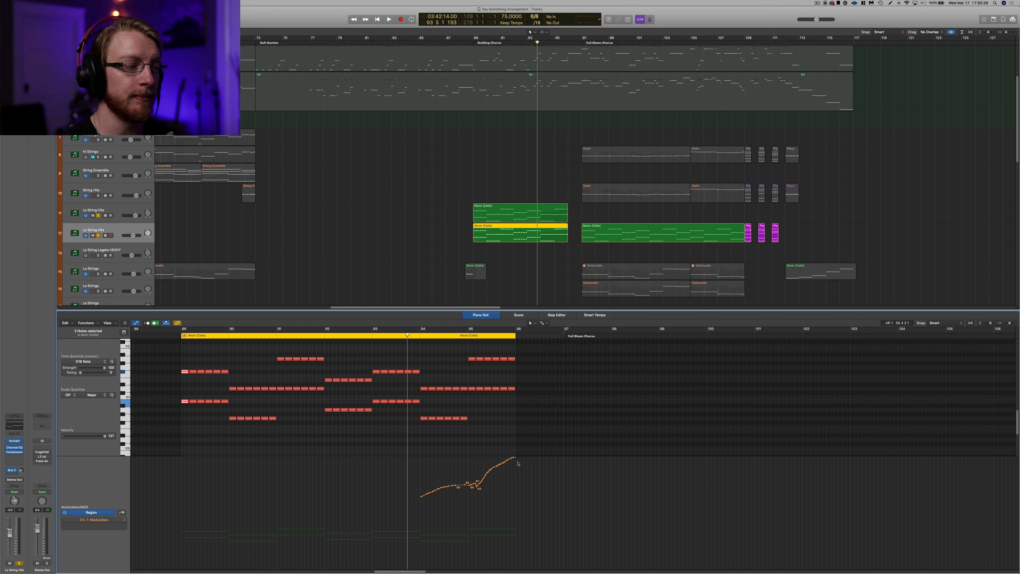
pyautogui.press('space')
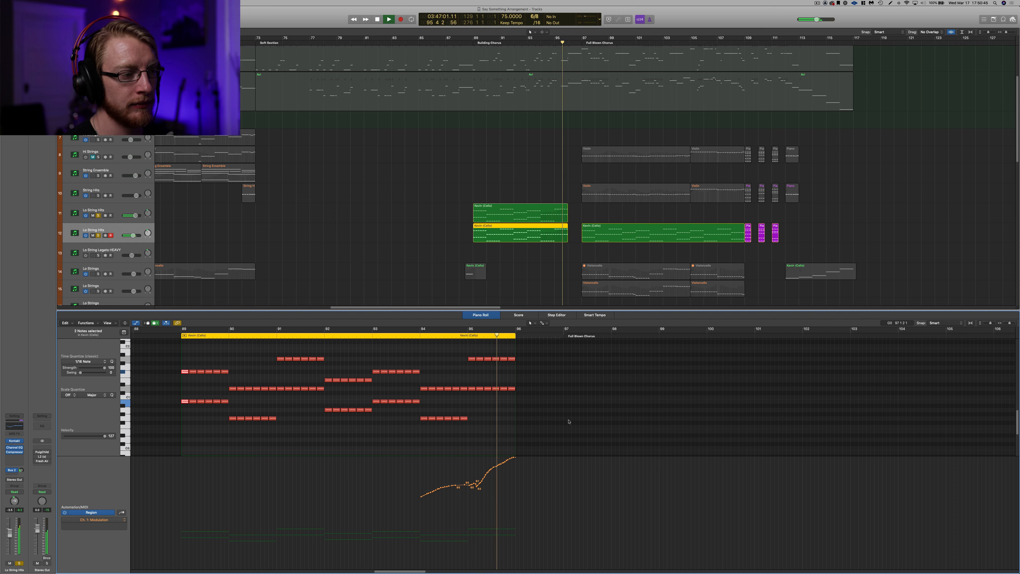
pyautogui.press('space')
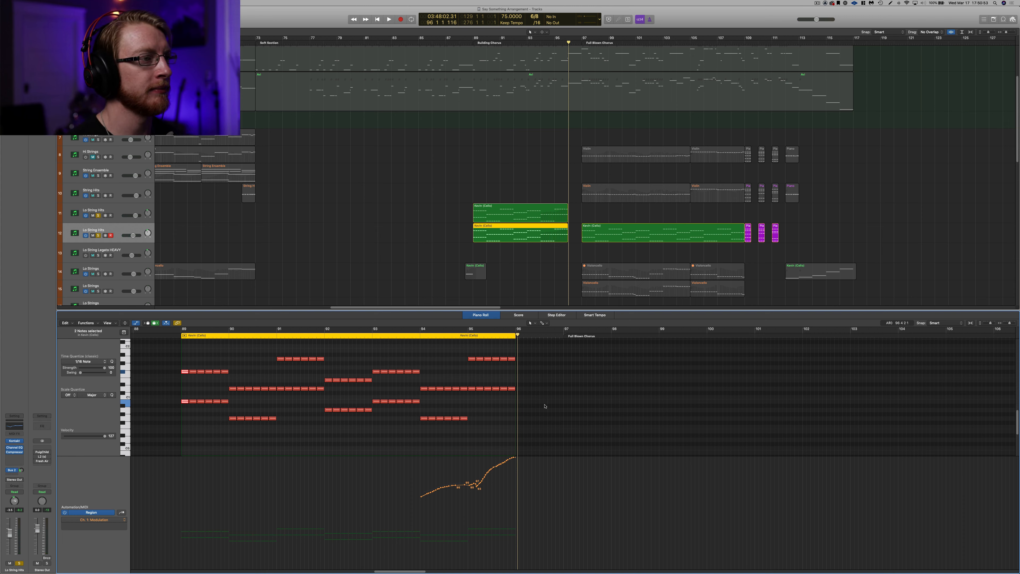
# Step: Clear the region selection, solo the Lo Strings track in place of the two Lo String Hits tracks, and place the playhead at bar 88
pyautogui.click(521, 274)
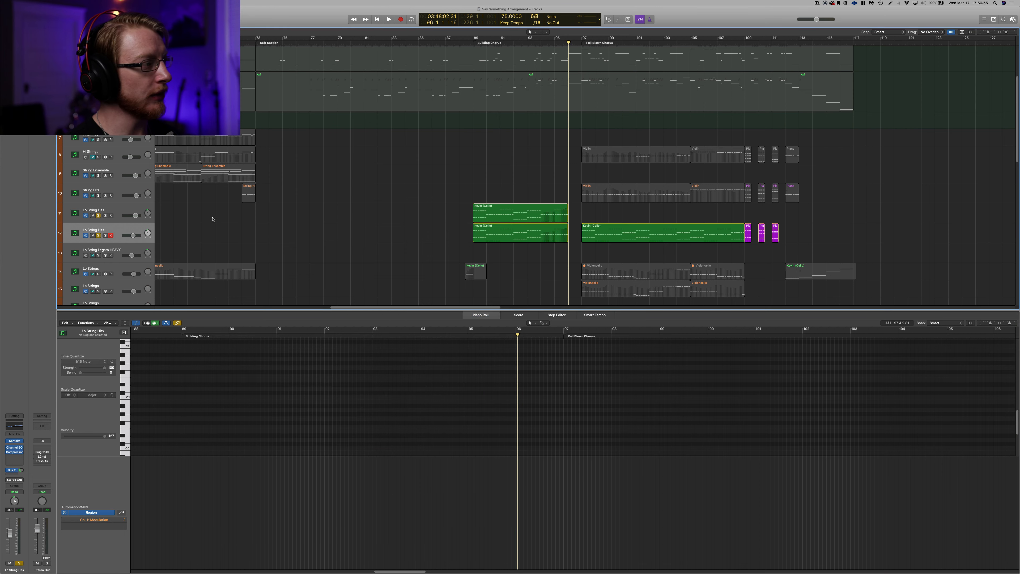
pyautogui.click(99, 235)
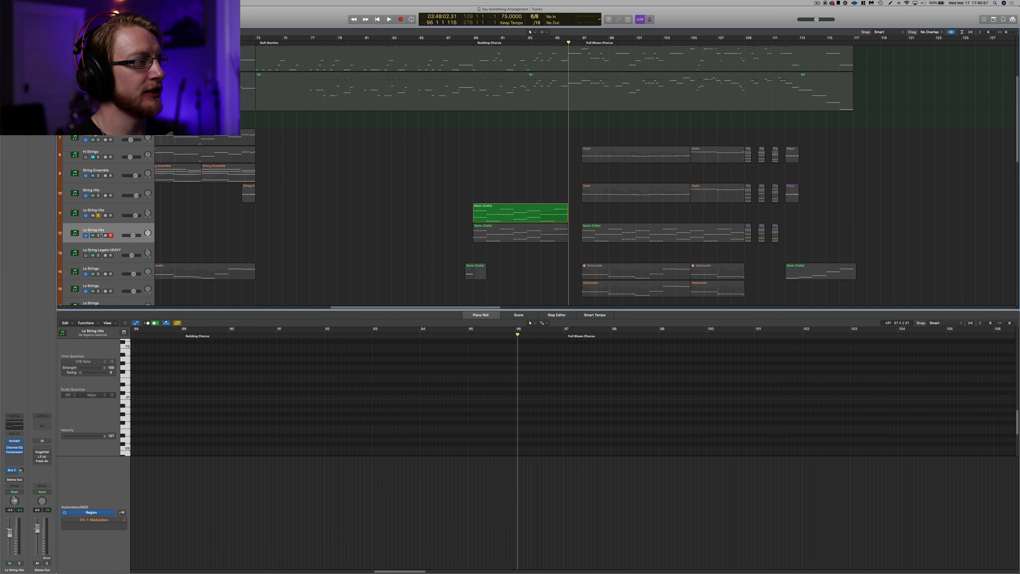
pyautogui.click(98, 215)
pyautogui.click(98, 274)
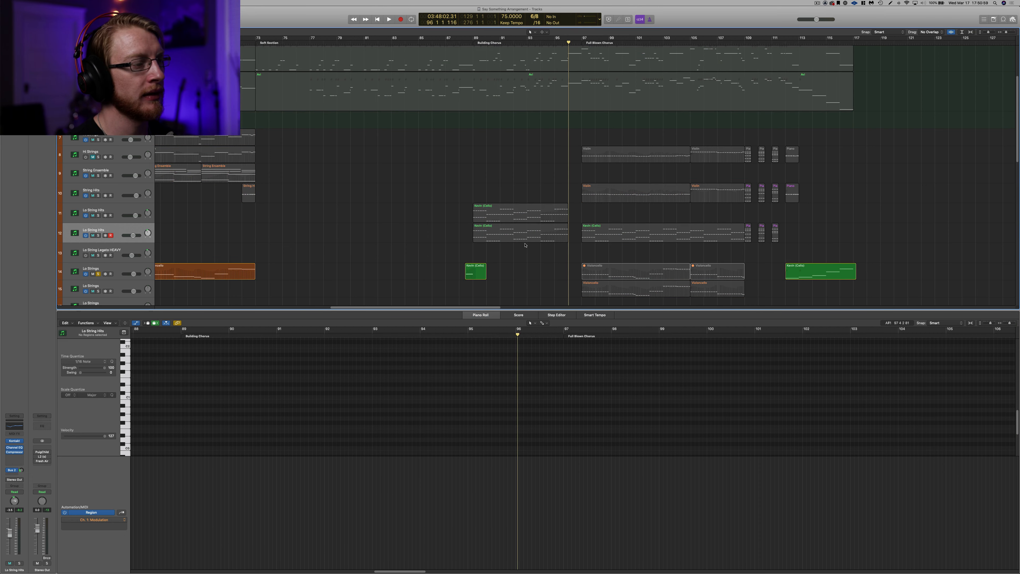
pyautogui.click(460, 43)
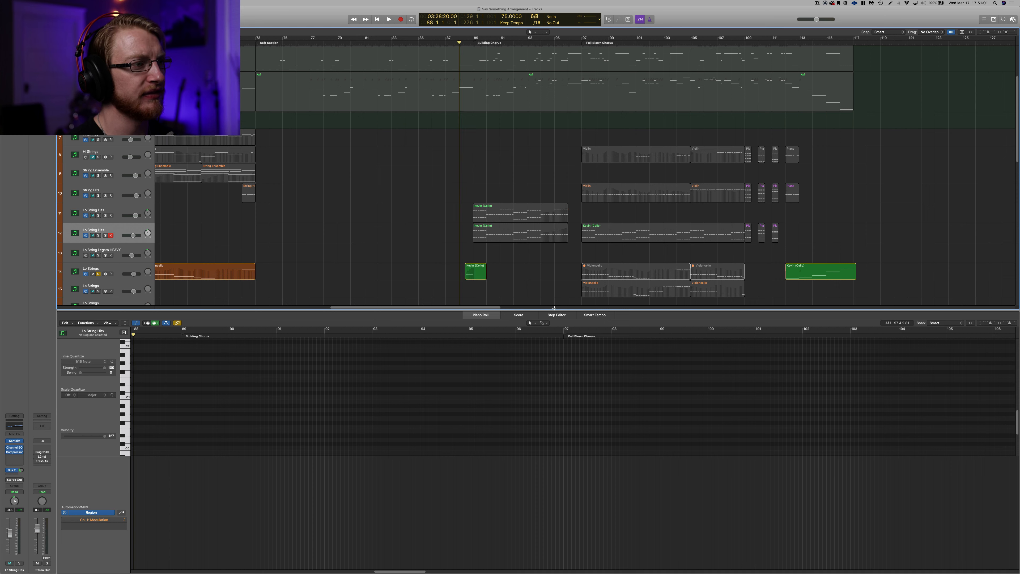
# Step: Open the short Lo Strings region before the Building Chorus and view its channel 1 MIDI Volume and Expression curves
pyautogui.click(476, 271)
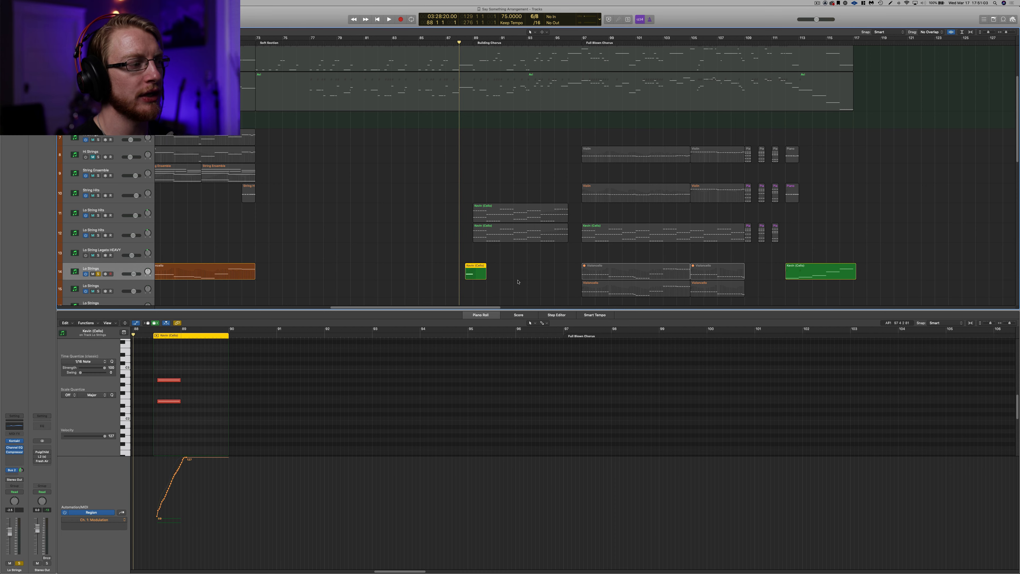
pyautogui.click(118, 521)
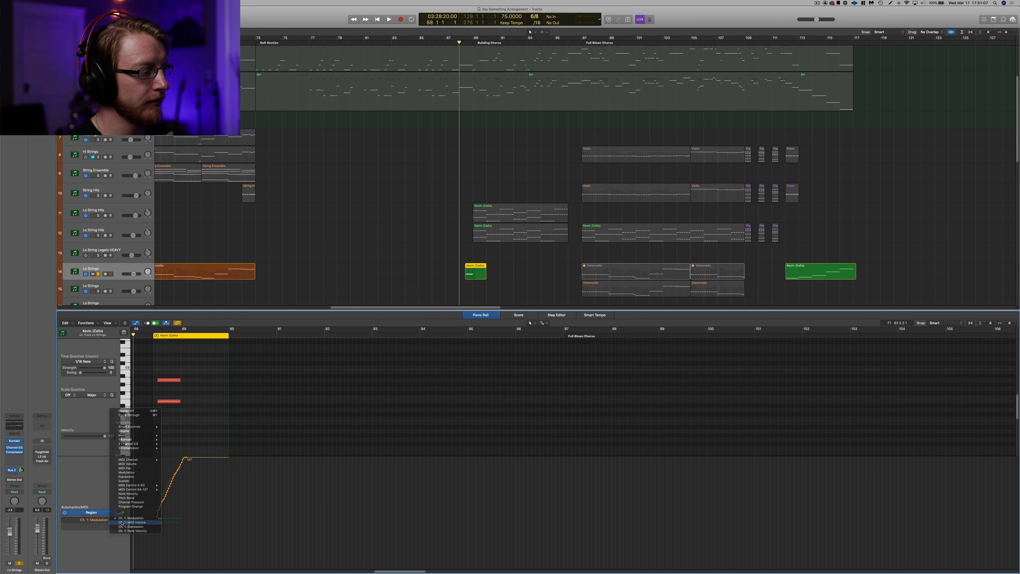
pyautogui.click(121, 522)
pyautogui.click(117, 521)
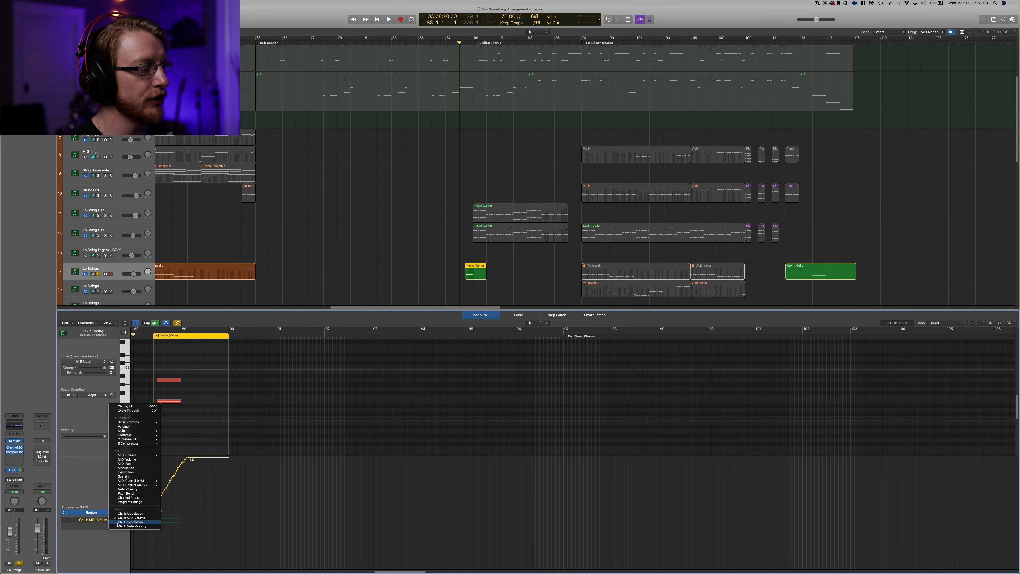
pyautogui.click(119, 523)
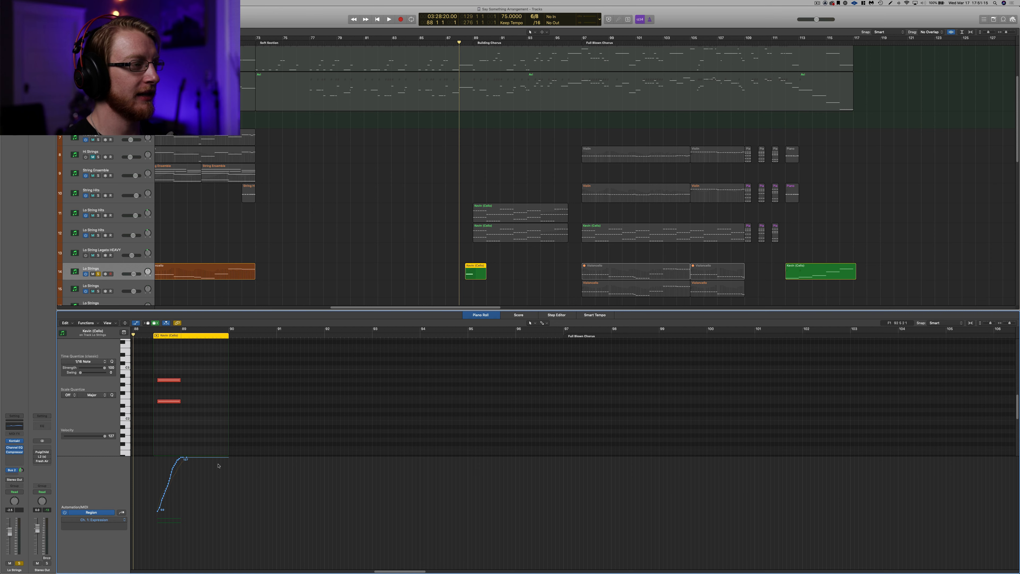
# Step: Play the soloed Lo Strings region from bar 88 into bar 89
pyautogui.click(460, 42)
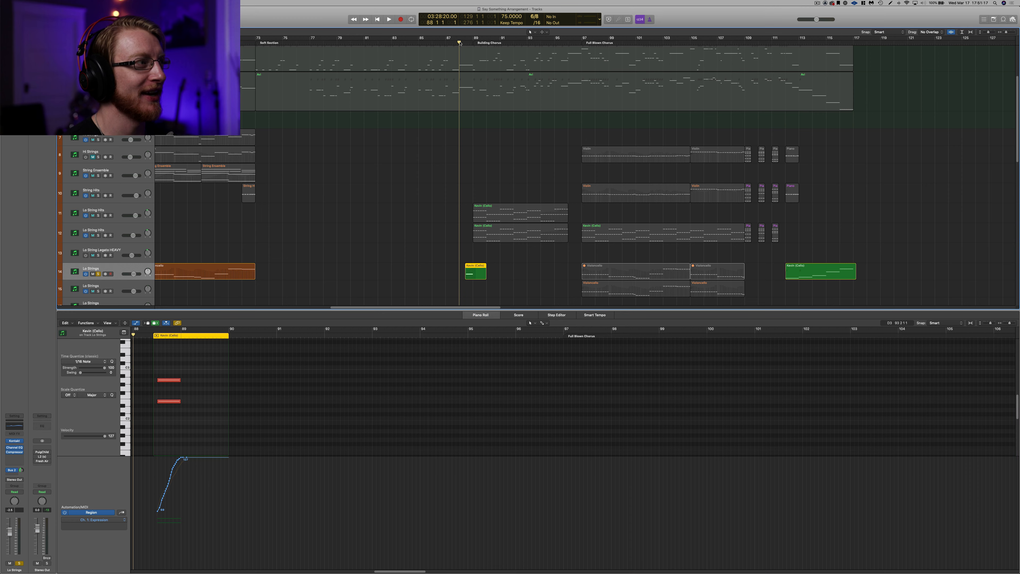
pyautogui.press('space')
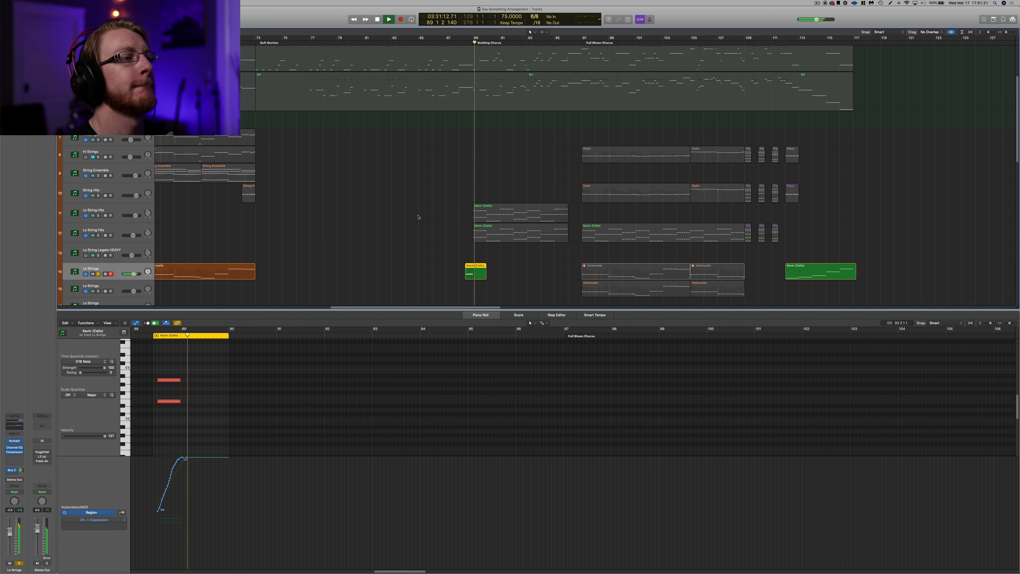
pyautogui.press('space')
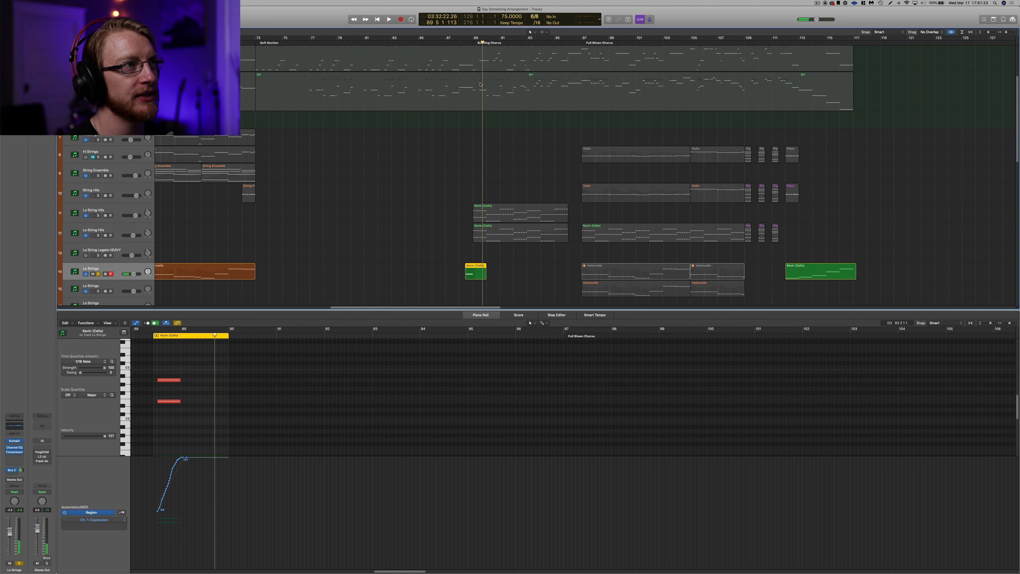
# Step: Add both Lo String Hits tracks to the solo and play from beat 4 of bar 88 to bar 90
pyautogui.click(466, 42)
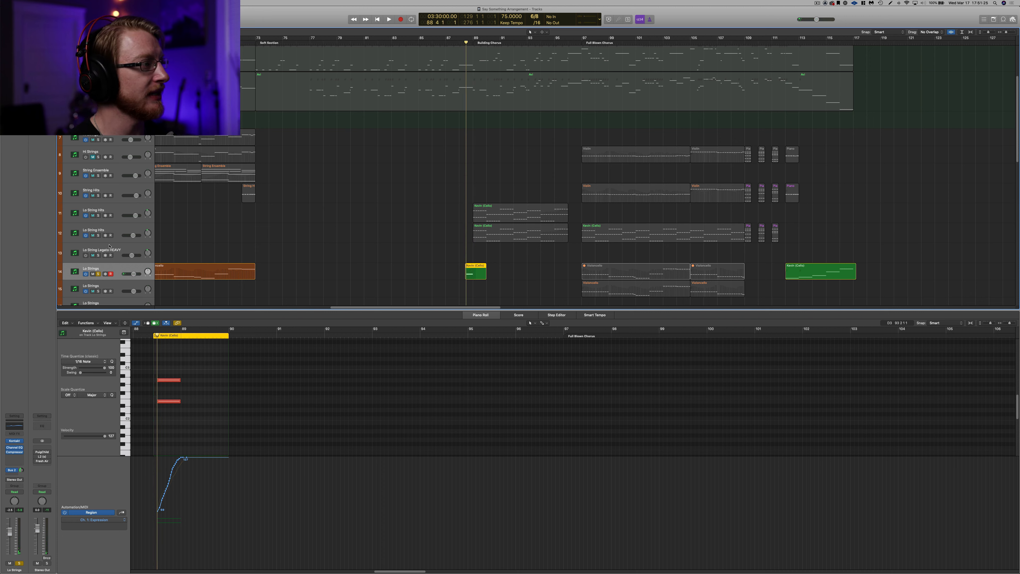
pyautogui.click(98, 236)
pyautogui.click(98, 216)
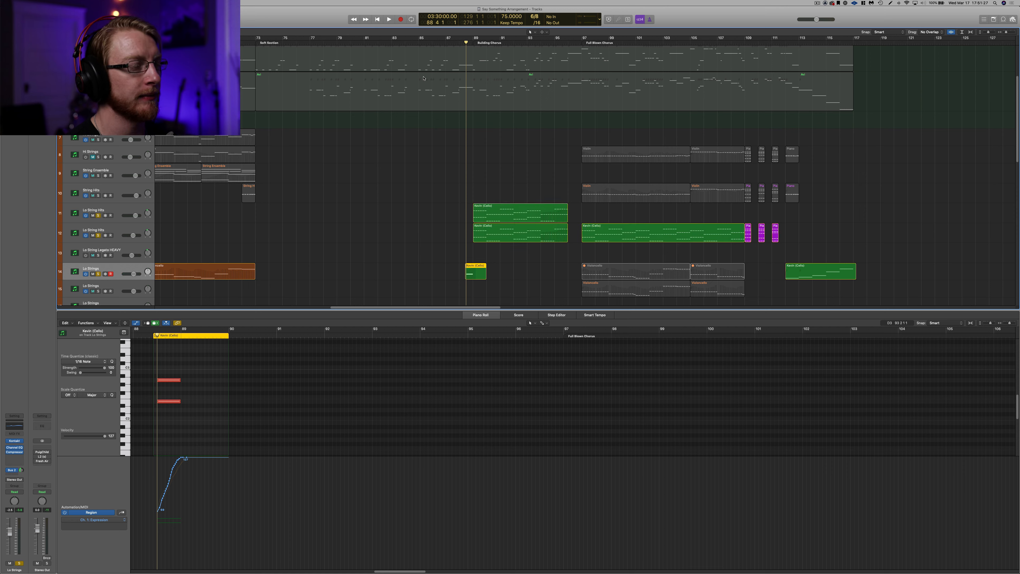
pyautogui.press('space')
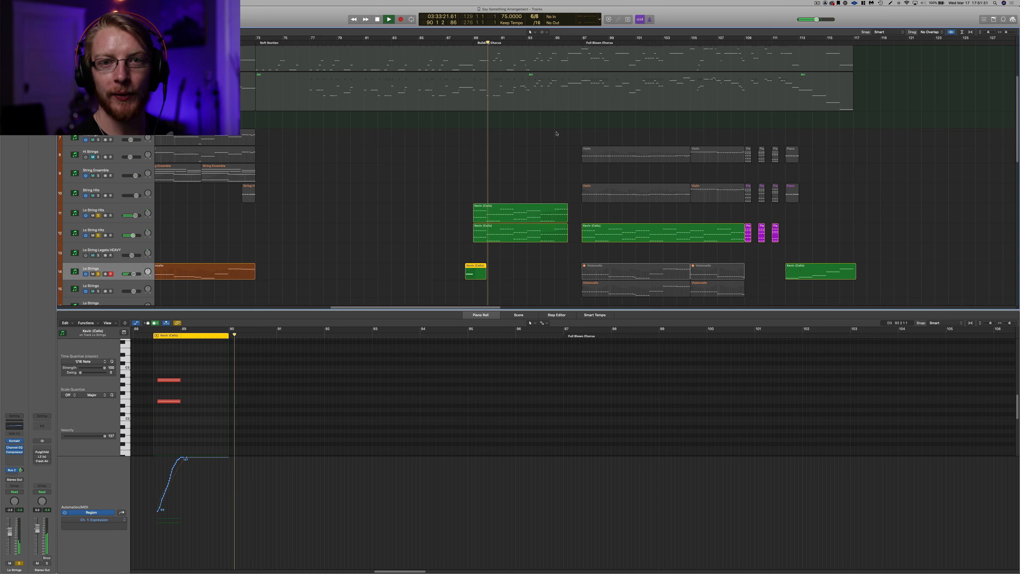
pyautogui.press('space')
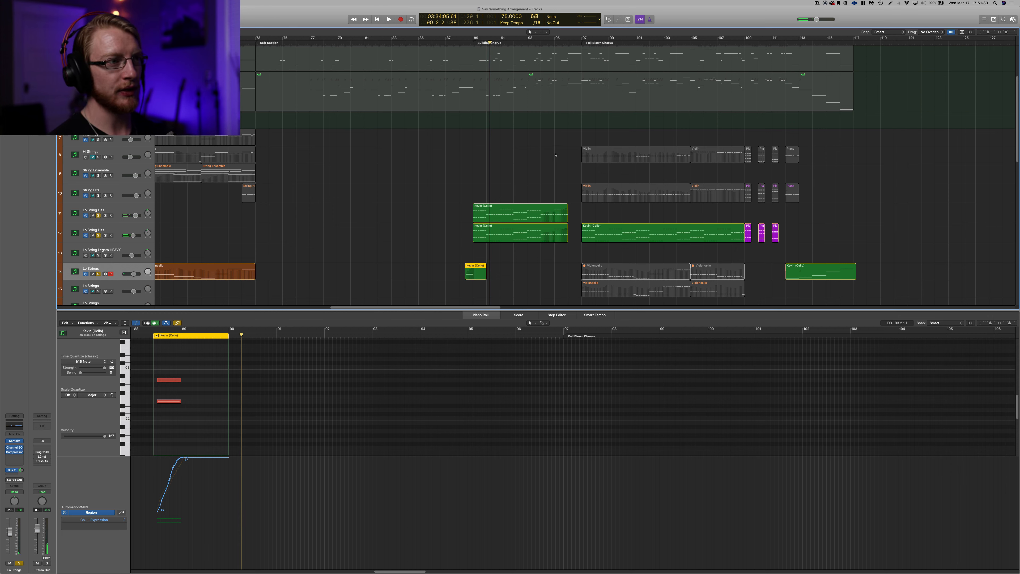
# Step: Clear the region selection and unsolo the Lo Strings track and both Lo String Hits tracks
pyautogui.click(488, 269)
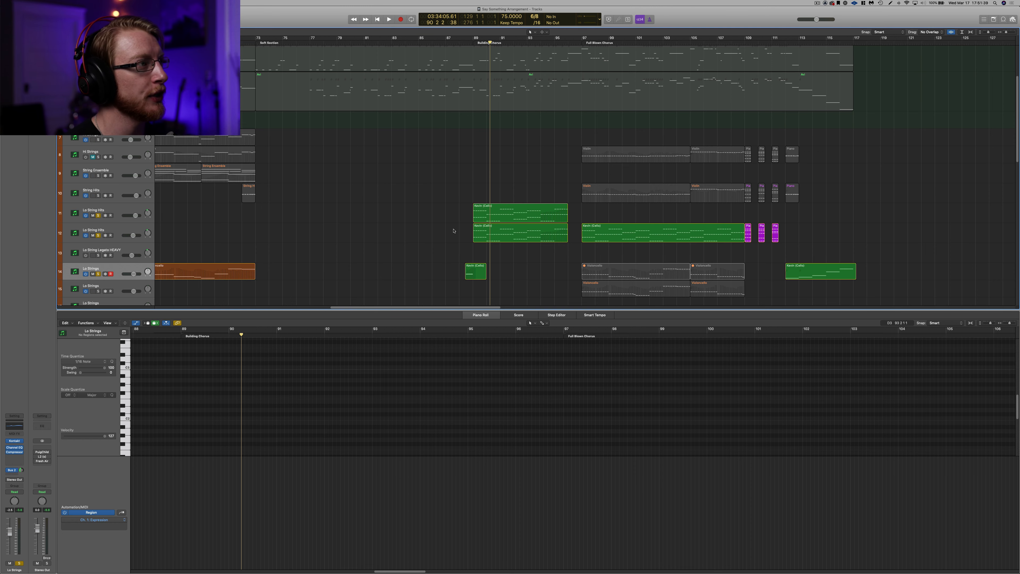
pyautogui.scroll(-3, 453, 231)
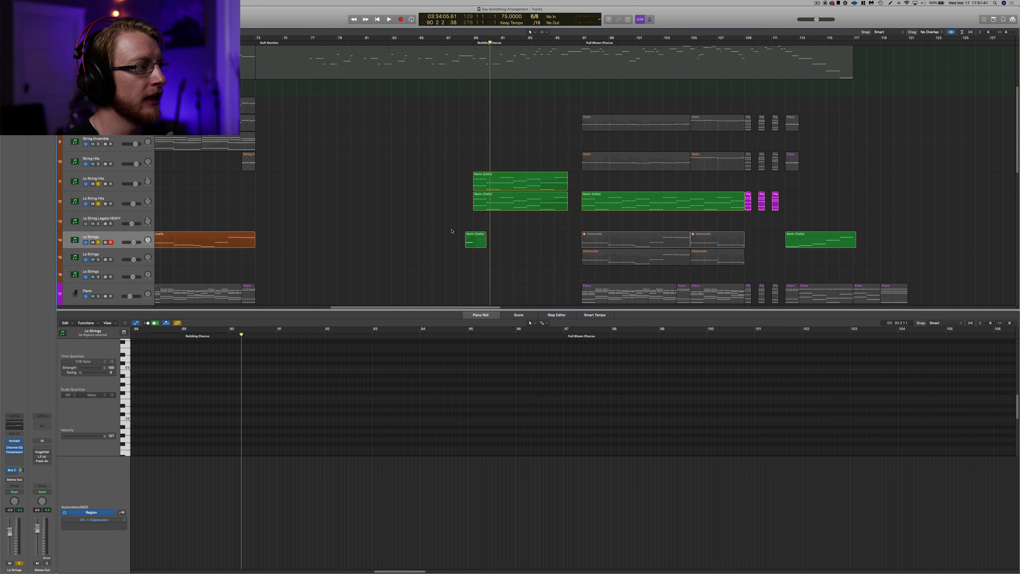
pyautogui.click(97, 243)
pyautogui.click(98, 204)
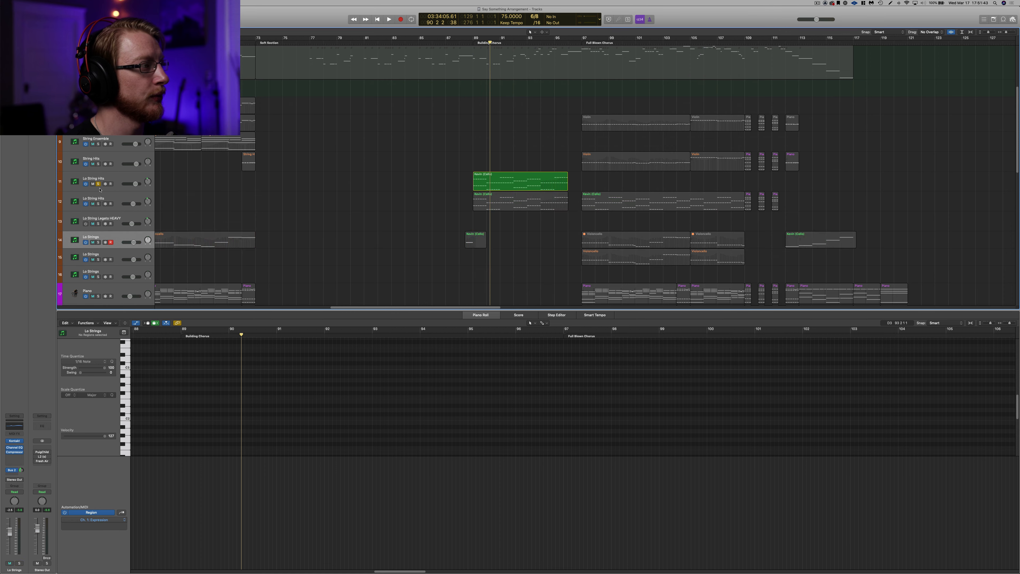
pyautogui.click(98, 184)
# Step: Play the full arrangement from bar 87 through the start of the Building Chorus to bar 92
pyautogui.click(452, 46)
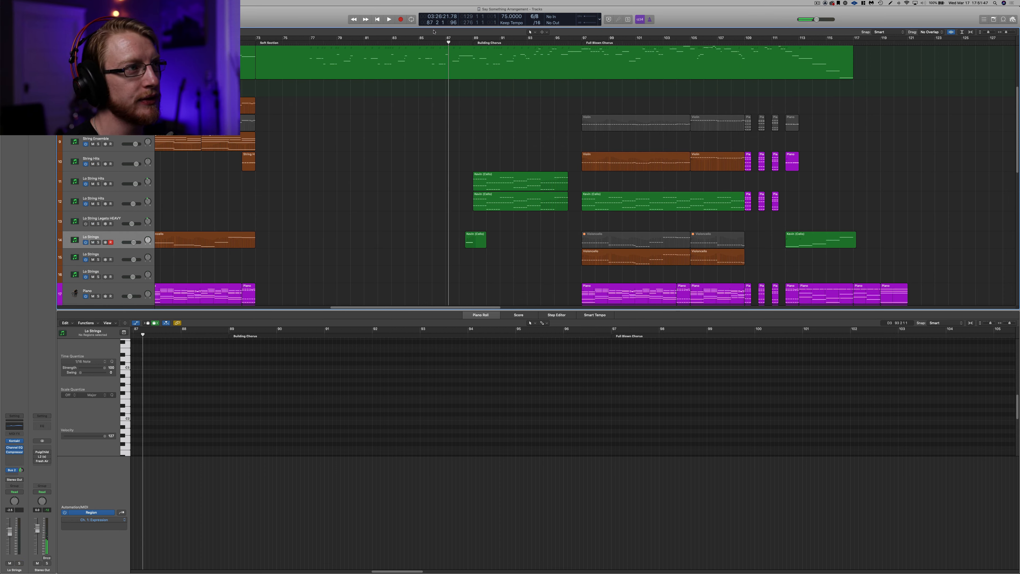
pyautogui.press('space')
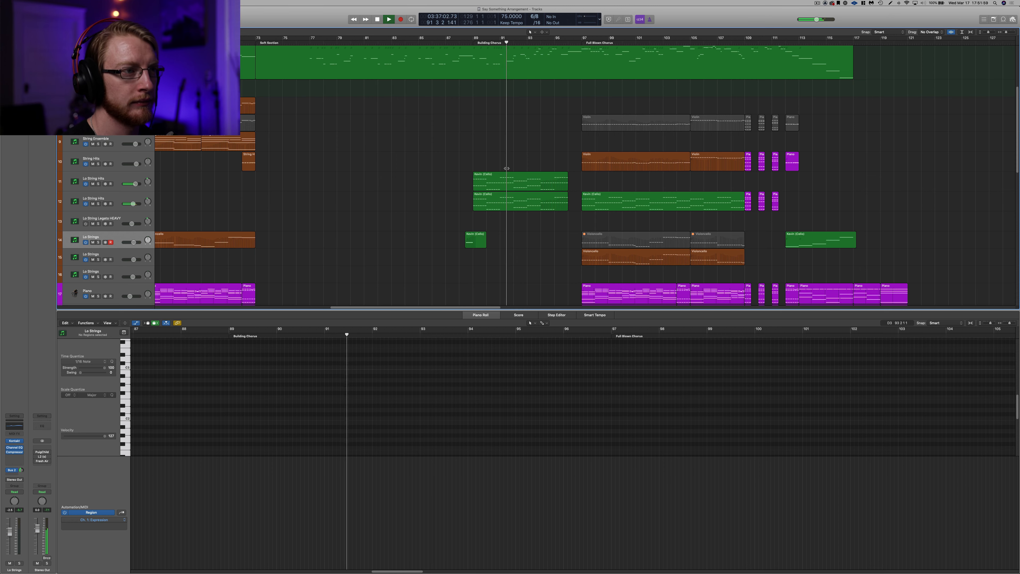
pyautogui.hscroll(3, 474, 153)
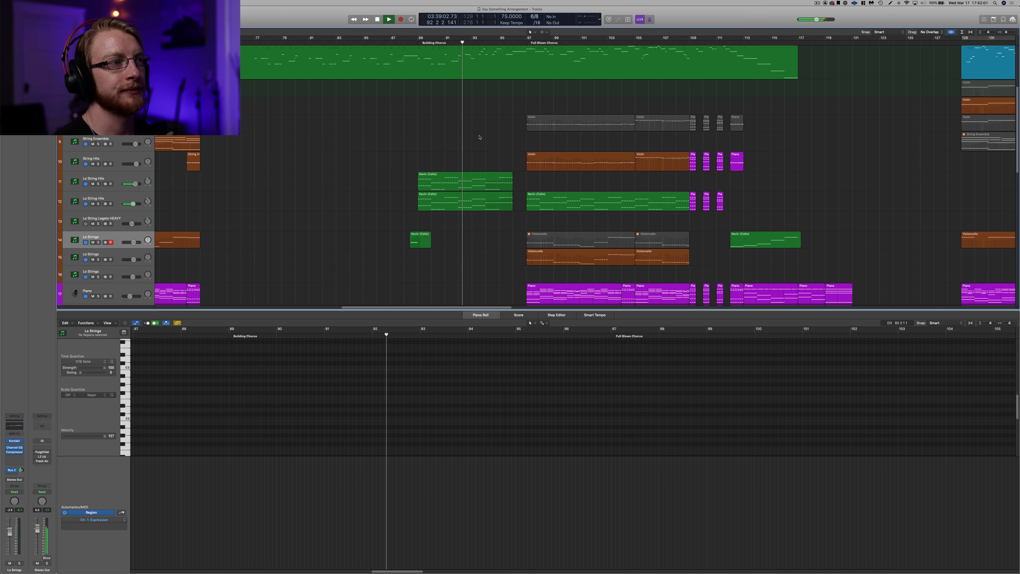
pyautogui.press('space')
# Step: Examine the two Lo String Hits regions in the Building Chorus and the Timpani Roll and Crash Cymbal regions leading into the Full Blown Chorus
pyautogui.moveTo(500, 149); pyautogui.dragTo(488, 215)
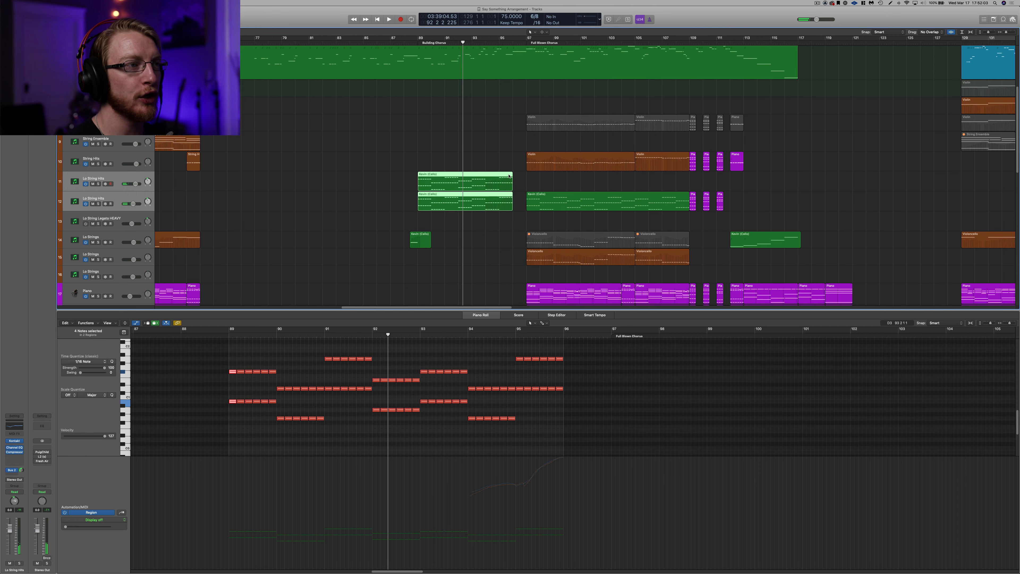
pyautogui.moveTo(519, 179); pyautogui.dragTo(522, 218)
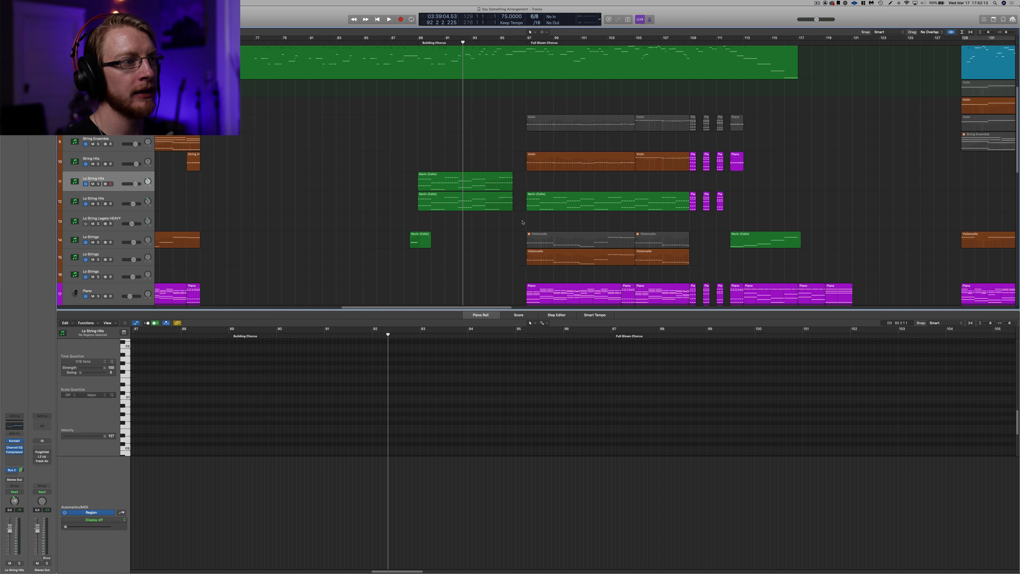
pyautogui.scroll(-10, 522, 222)
pyautogui.click(521, 224)
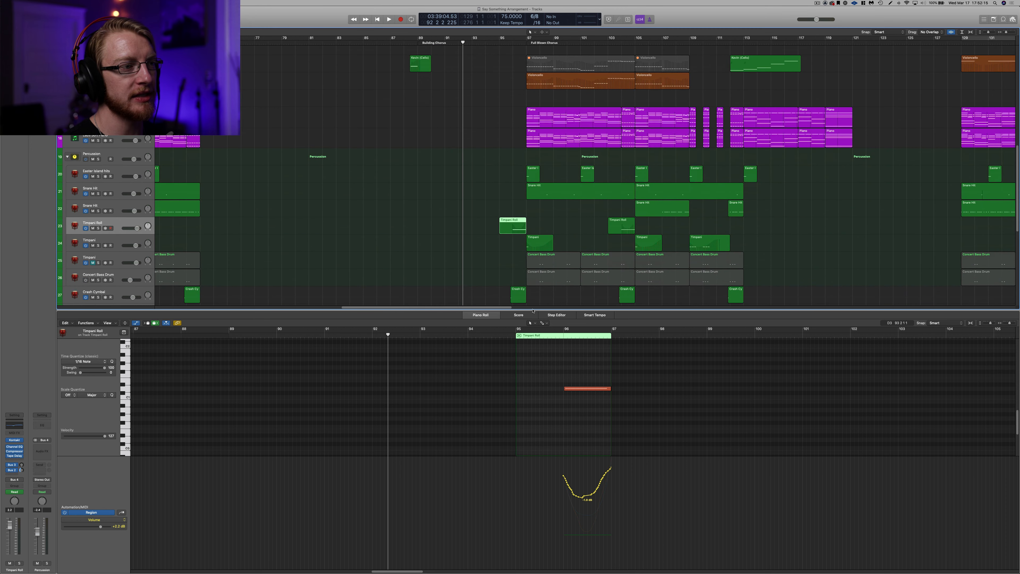
pyautogui.click(513, 300)
# Step: Play the full arrangement from bar 95 across the transition into the Full Blown Chorus at bar 97
pyautogui.scroll(8, 510, 154)
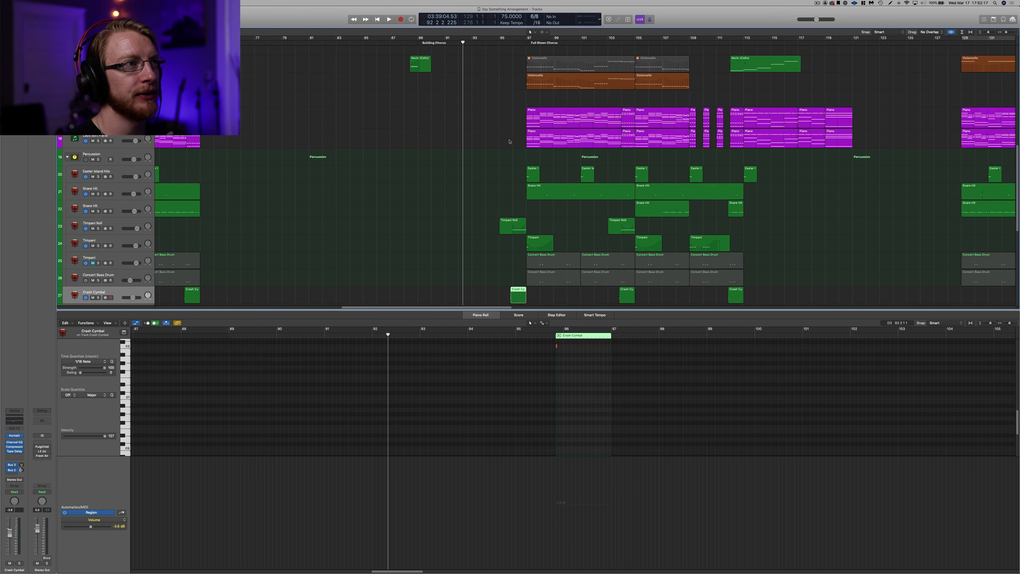
pyautogui.scroll(1, 510, 155)
pyautogui.click(501, 43)
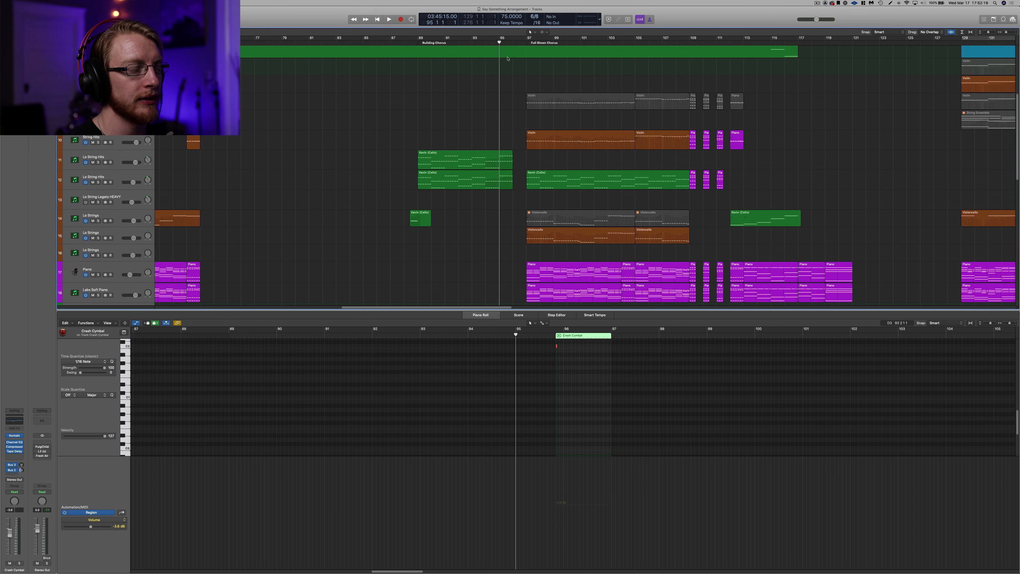
pyautogui.press('space')
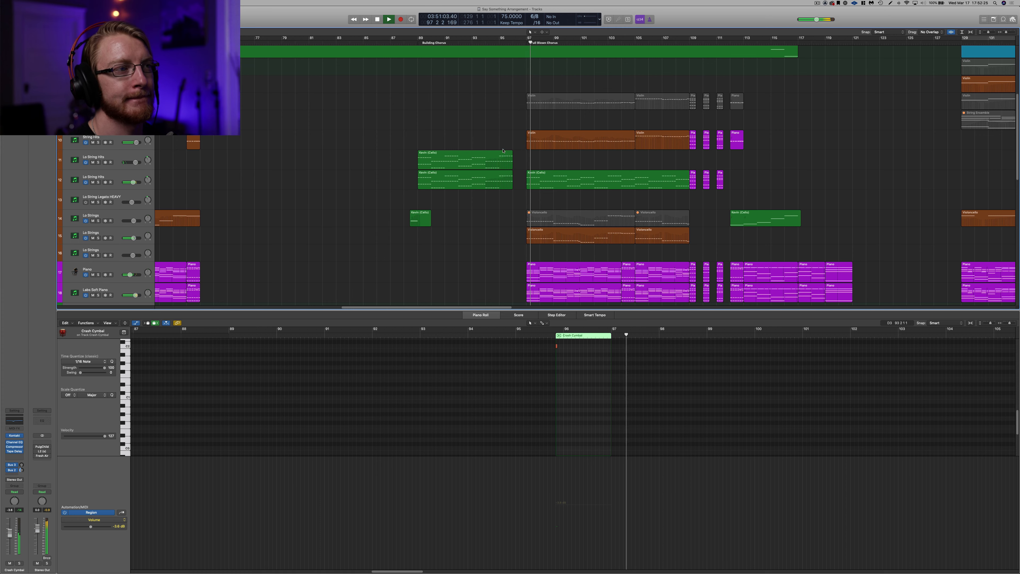
pyautogui.press('space')
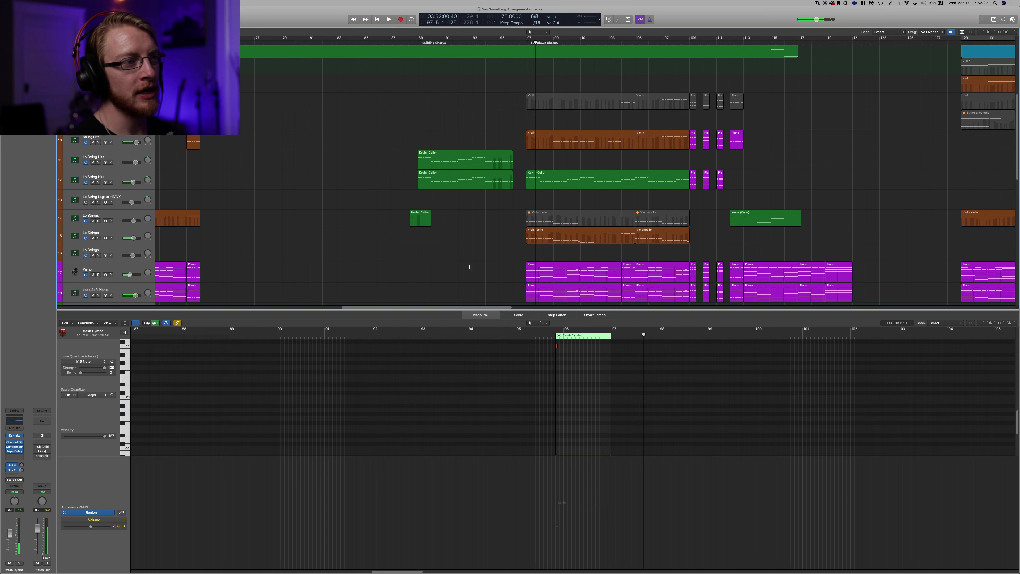
# Step: Save the project and enlarge the timeline horizontally around the start of the Full Blown Chorus
pyautogui.press('super+s')
pyautogui.press('super+Right')
pyautogui.press('super+Right')
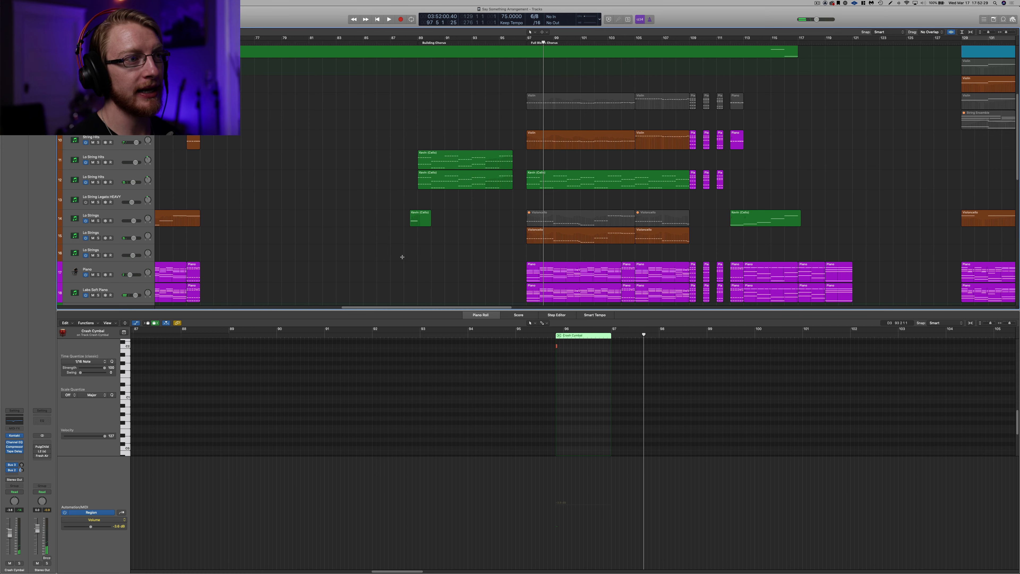
pyautogui.scroll(1, 492, 126)
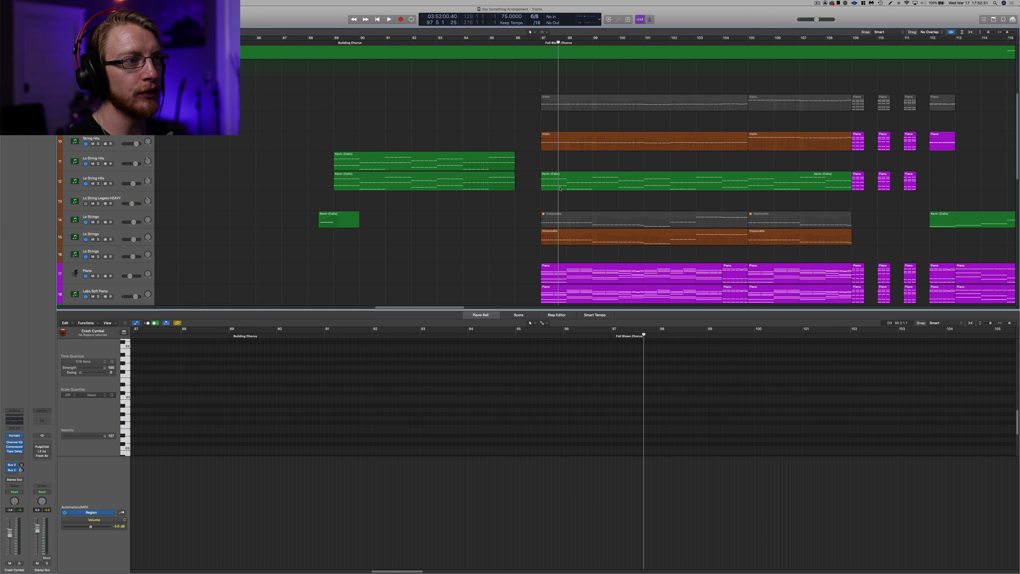
# Step: Solo the Lo String Hits part on track 12, listen to it in the Full Blown Chorus, and return to bar 97
pyautogui.click(549, 189)
pyautogui.click(100, 185)
pyautogui.press('space')
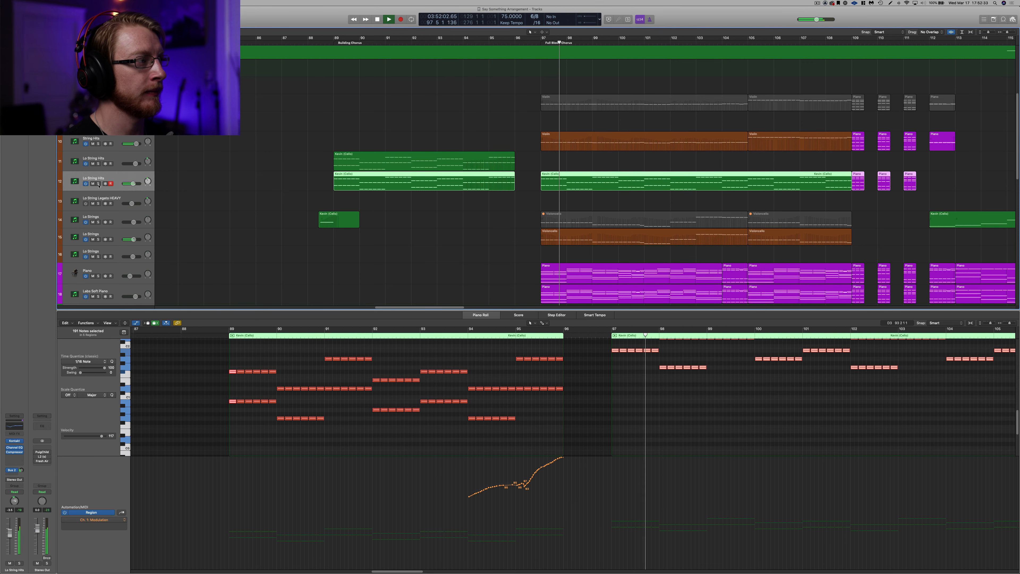
pyautogui.click(99, 184)
pyautogui.hscroll(3, 382, 208)
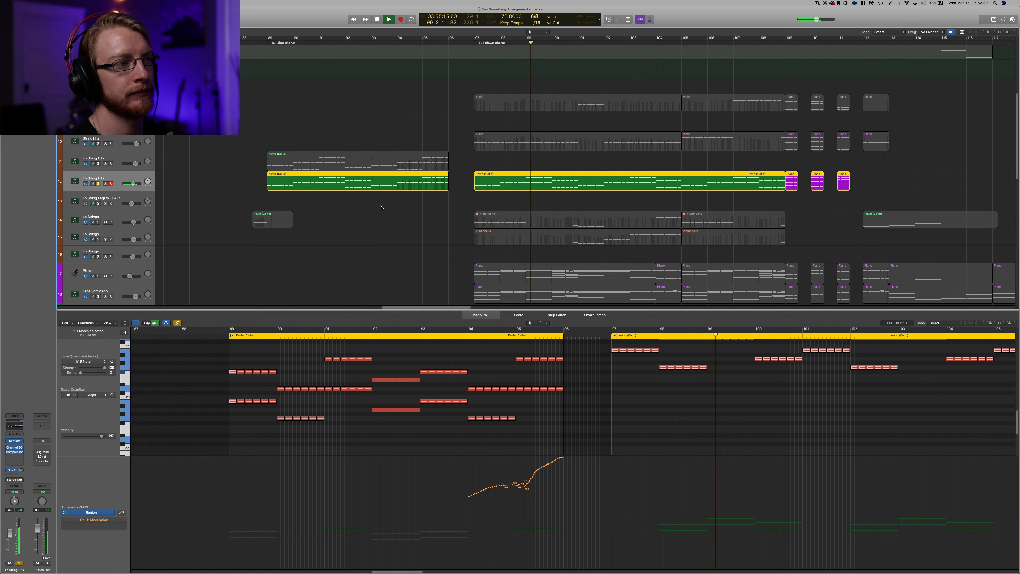
pyautogui.press('space')
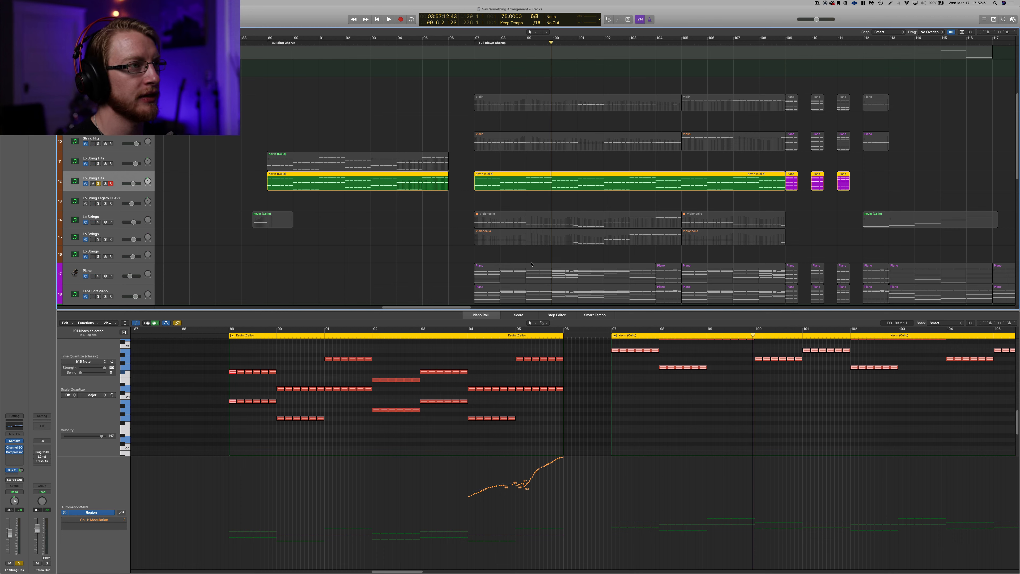
pyautogui.press('space')
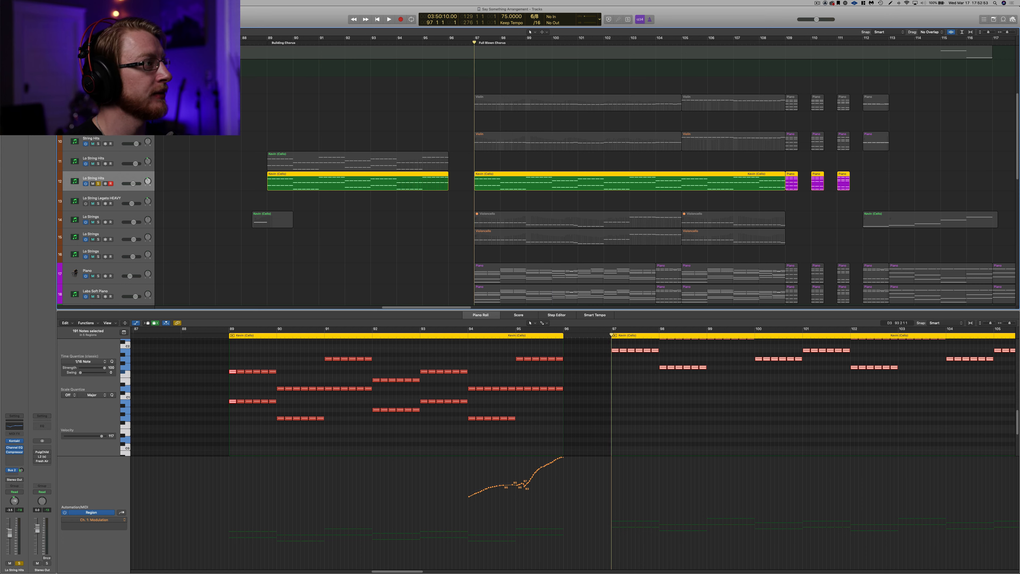
# Step: Add the String Hits track to the solo and play from bar 97, comparing it with and without the Lo String Hits part
pyautogui.click(98, 144)
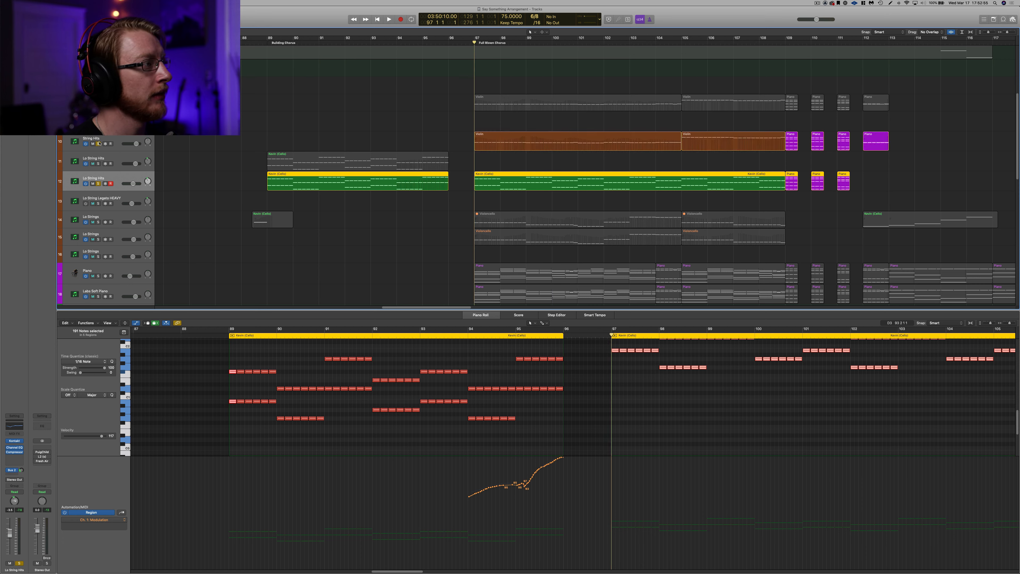
pyautogui.press('space')
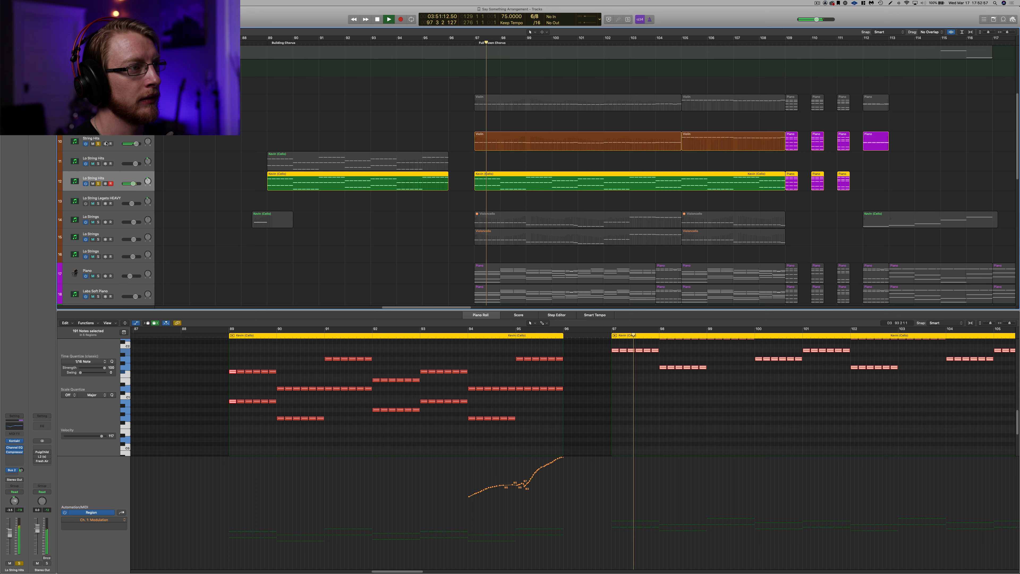
pyautogui.click(98, 184)
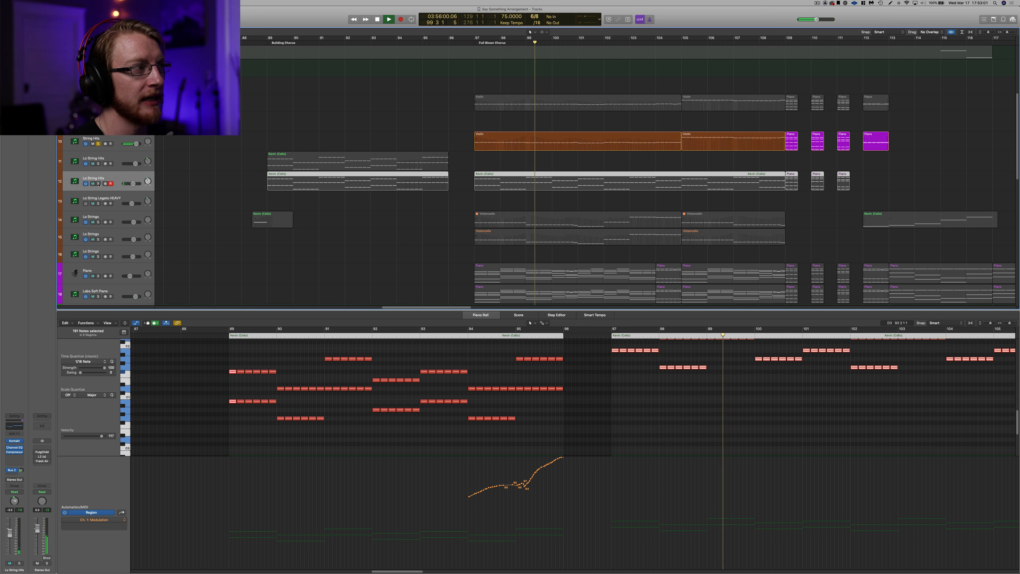
pyautogui.click(98, 184)
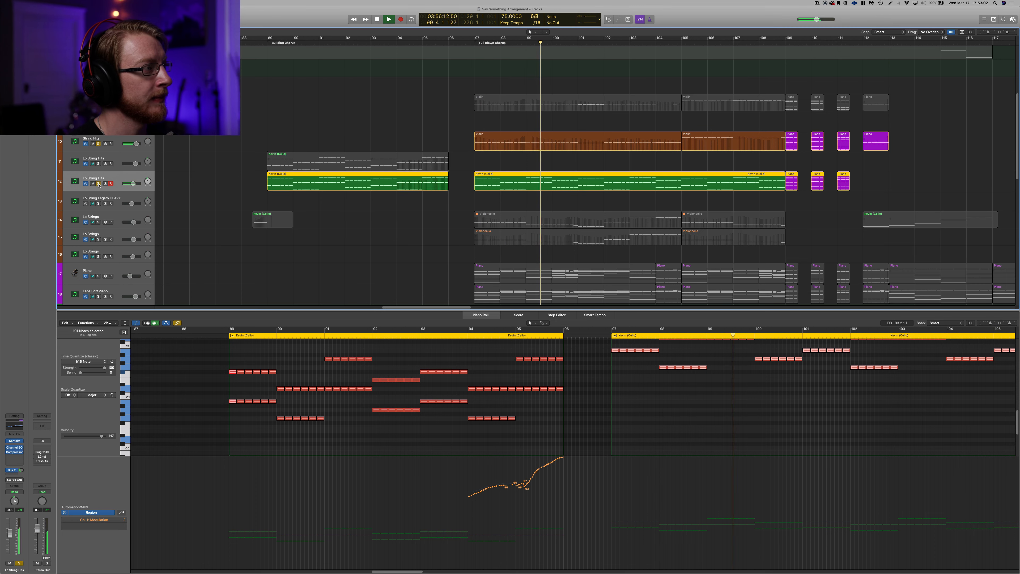
# Step: Solo the Lo Strings part on track 15 alongside both hit tracks and play the three parts from the start of the Full Blown Chorus
pyautogui.click(99, 222)
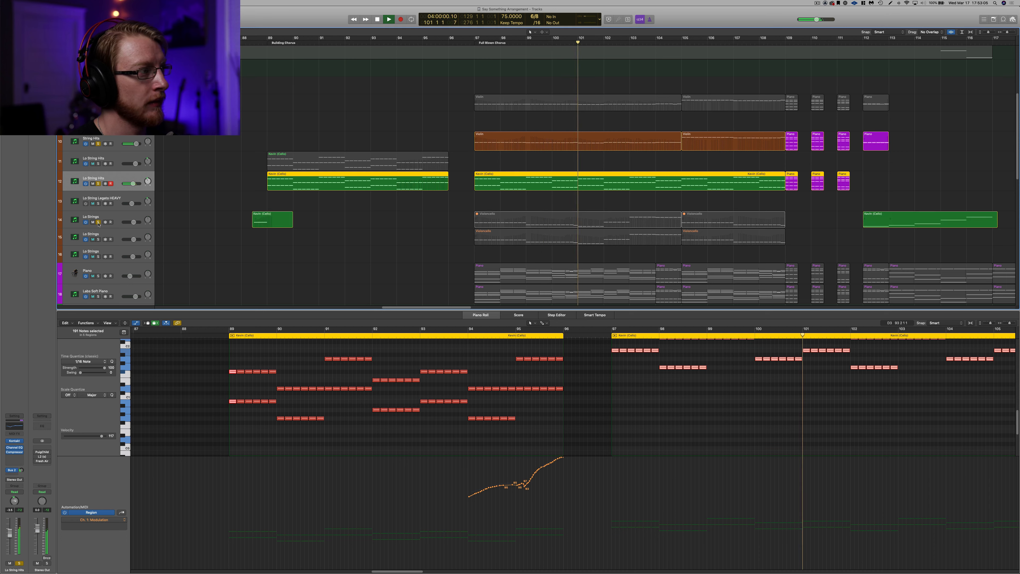
pyautogui.click(98, 222)
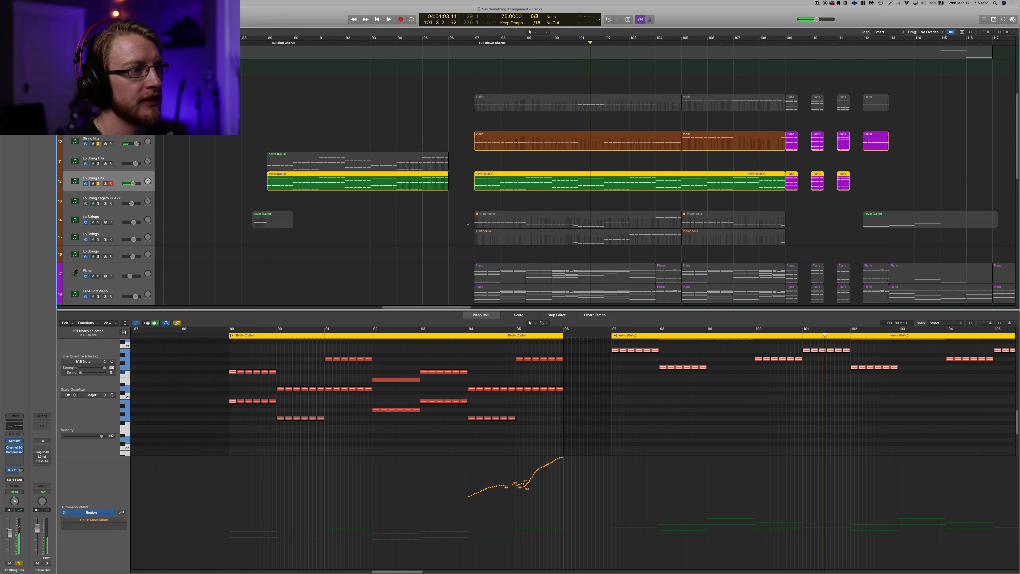
pyautogui.click(527, 225)
pyautogui.click(422, 229)
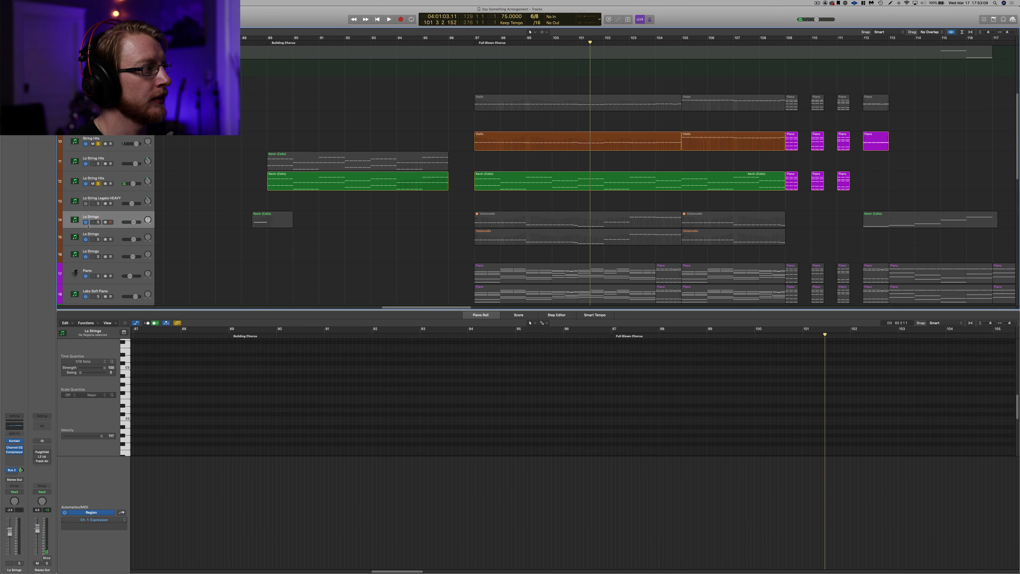
pyautogui.click(98, 222)
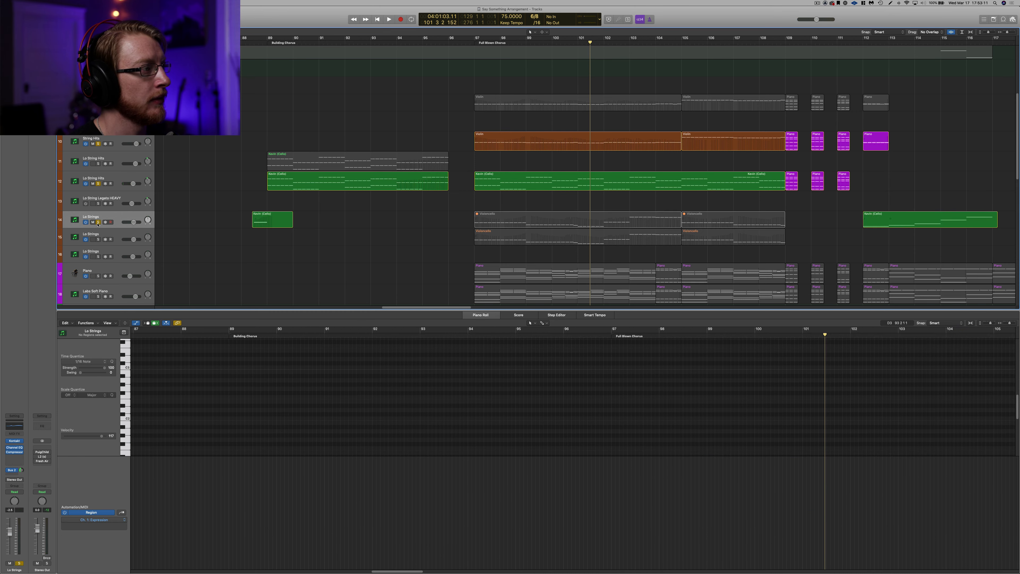
pyautogui.click(98, 222)
pyautogui.click(98, 240)
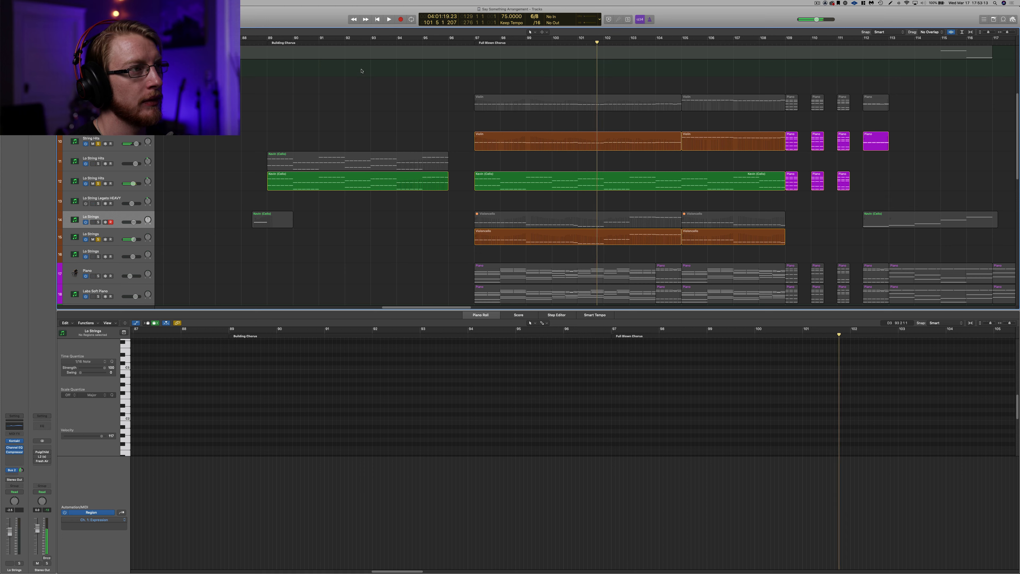
pyautogui.click(475, 43)
pyautogui.press('space')
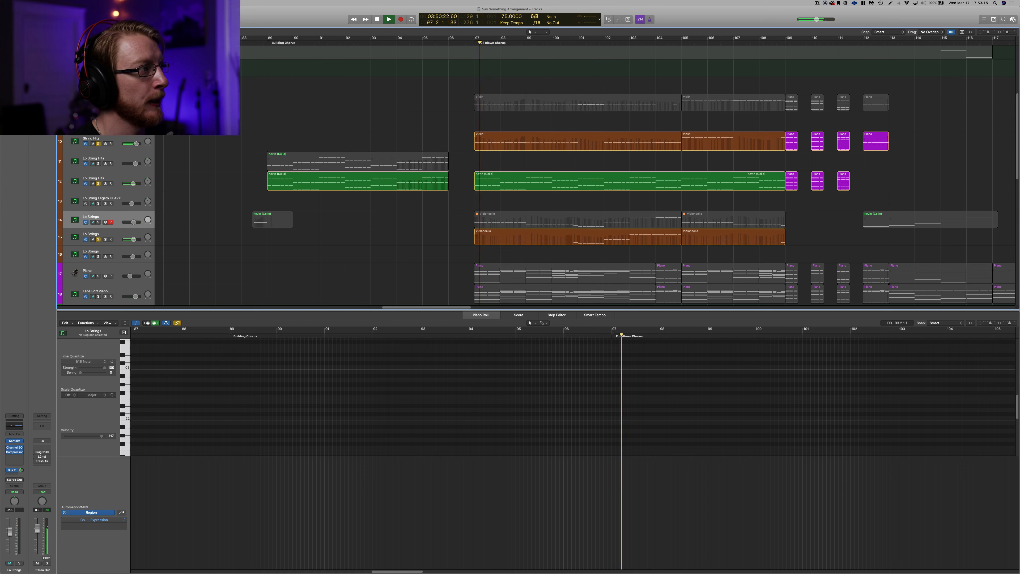
# Step: Take String Hits and Lo String Hits out of solo, listen to the Lo Strings on track 15 alone, and stop playback
pyautogui.click(98, 143)
pyautogui.click(98, 184)
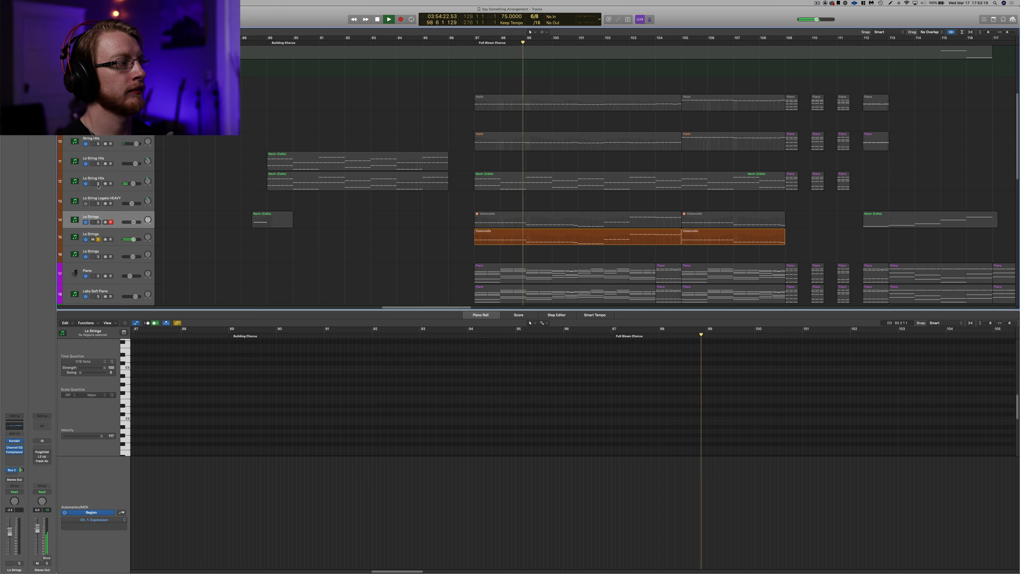
pyautogui.click(110, 234)
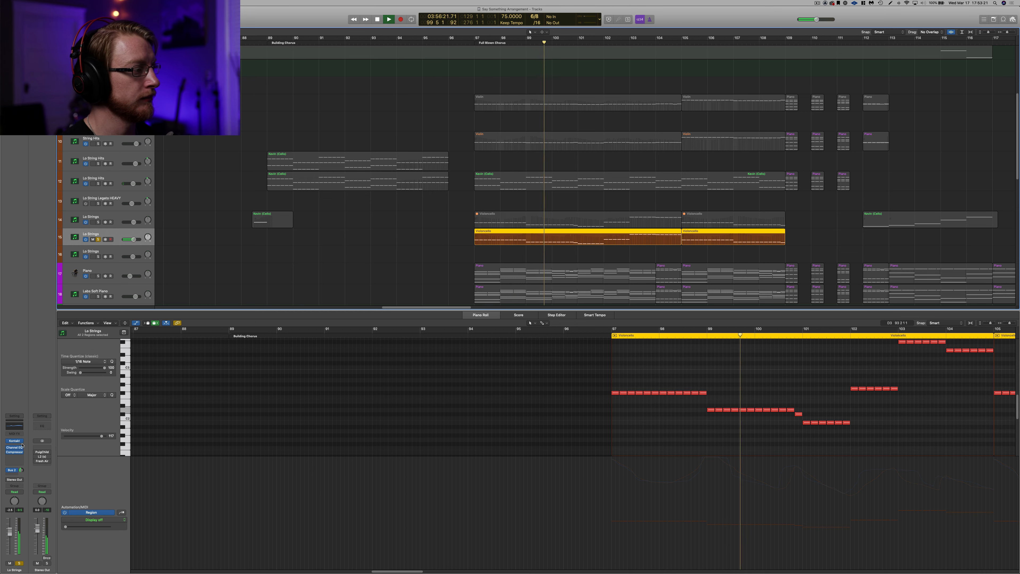
pyautogui.press('space')
# Step: Check the Kontakt instruments loaded on the Lo Strings track and the Hi Strings track, closing each plug-in window
pyautogui.click(15, 441)
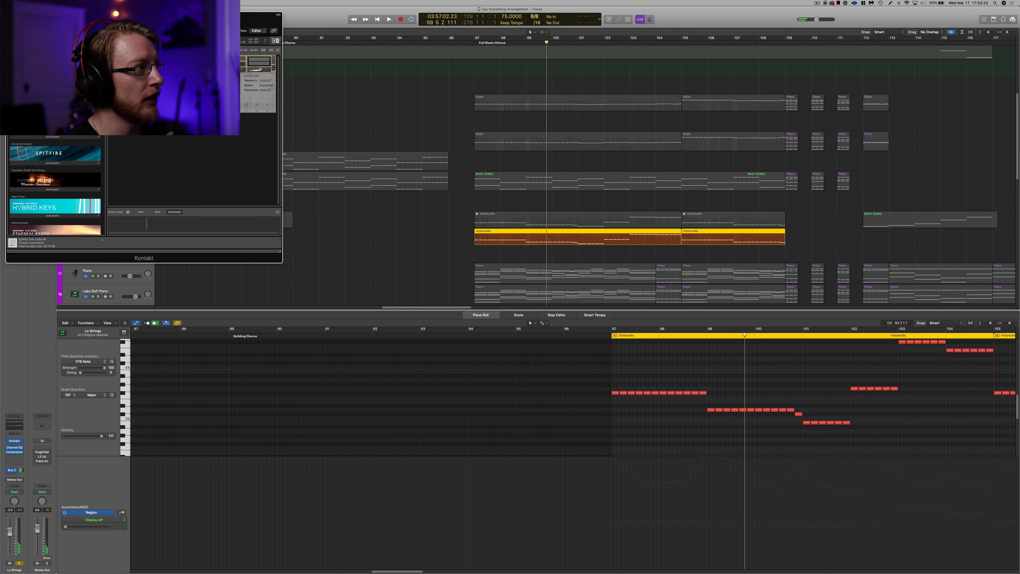
pyautogui.press('super+w')
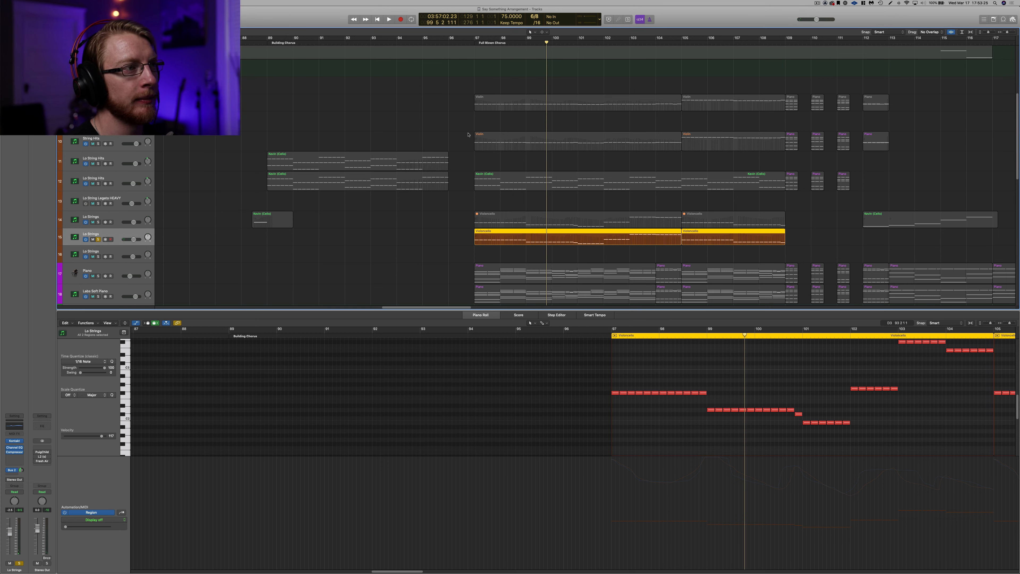
pyautogui.click(95, 101)
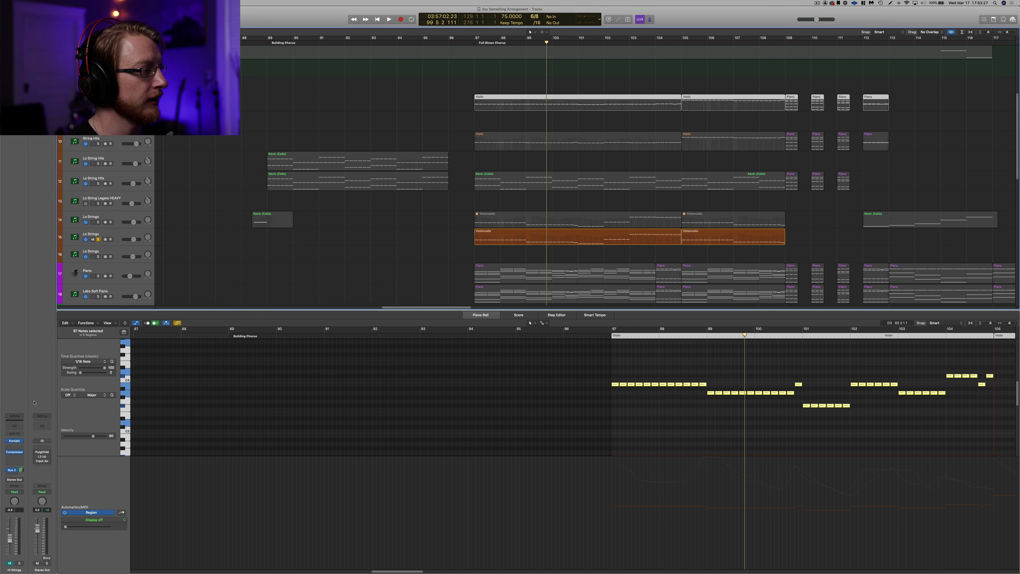
pyautogui.click(15, 441)
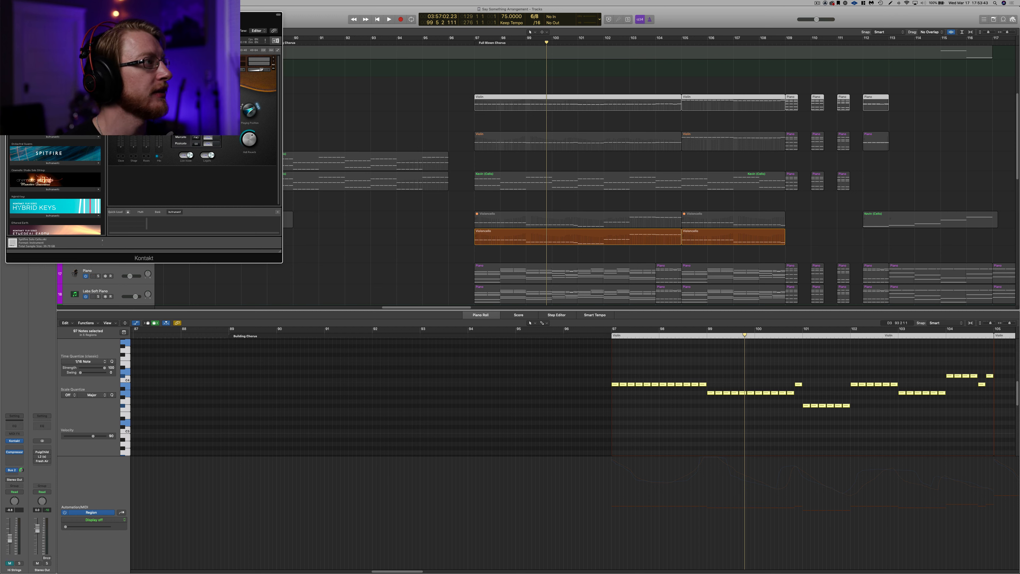
pyautogui.click(10, 14)
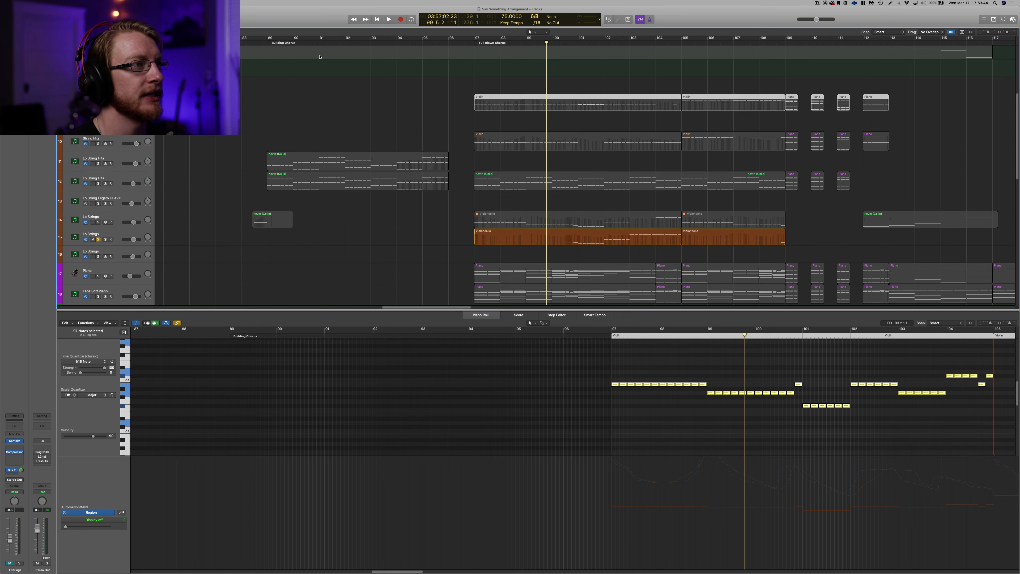
# Step: Return the playhead to bar 97, save the project, and check the Kontakt instrument on the String Hits track
pyautogui.click(478, 43)
pyautogui.press('super+s')
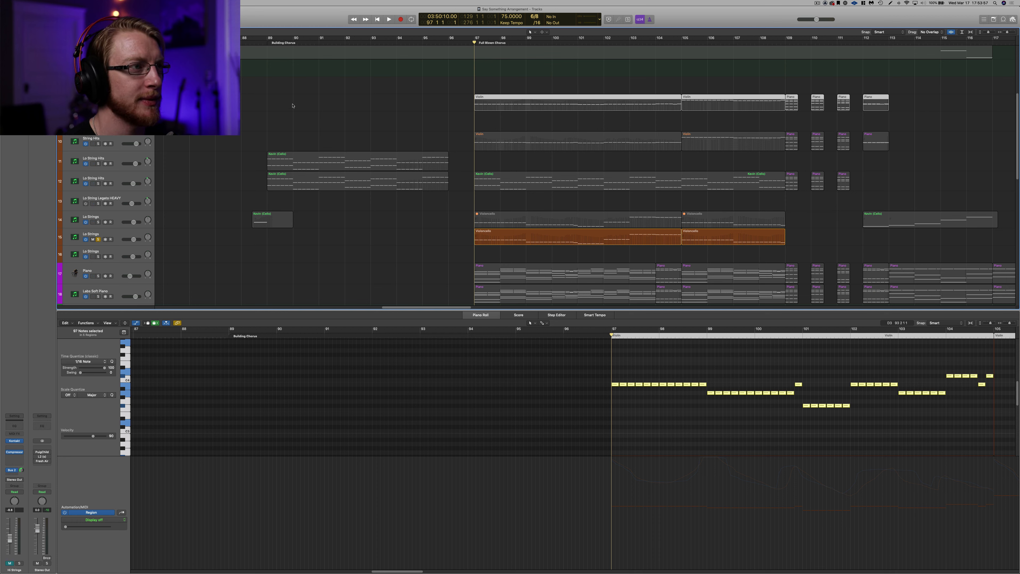
pyautogui.click(125, 137)
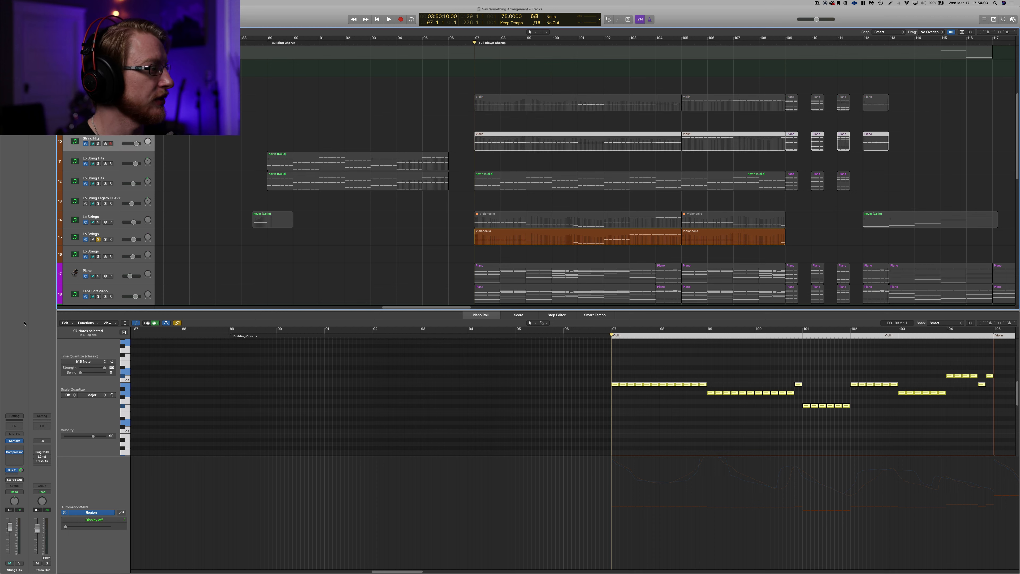
pyautogui.click(13, 442)
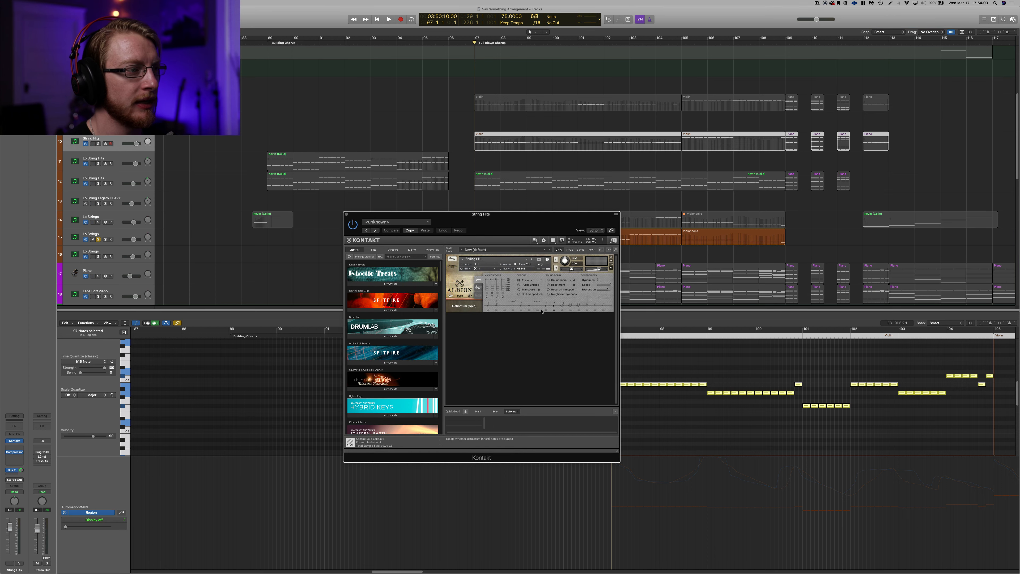
pyautogui.click(347, 214)
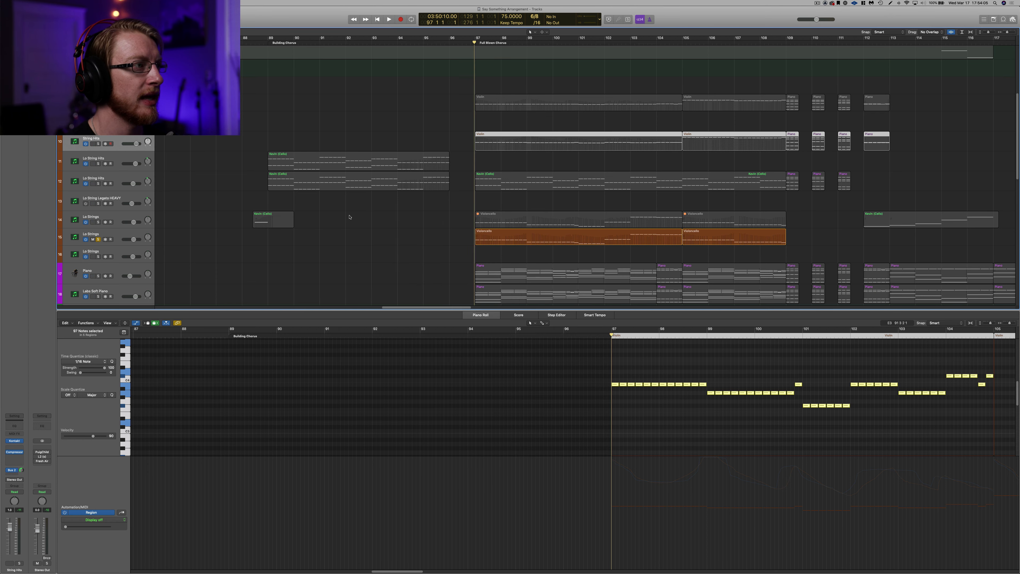
# Step: Examine the String Hits regions before the Soft Section and in the Full Blown Chorus, and recheck the Kontakt instrument on Lo Strings track 15
pyautogui.hscroll(-15, 298, 135)
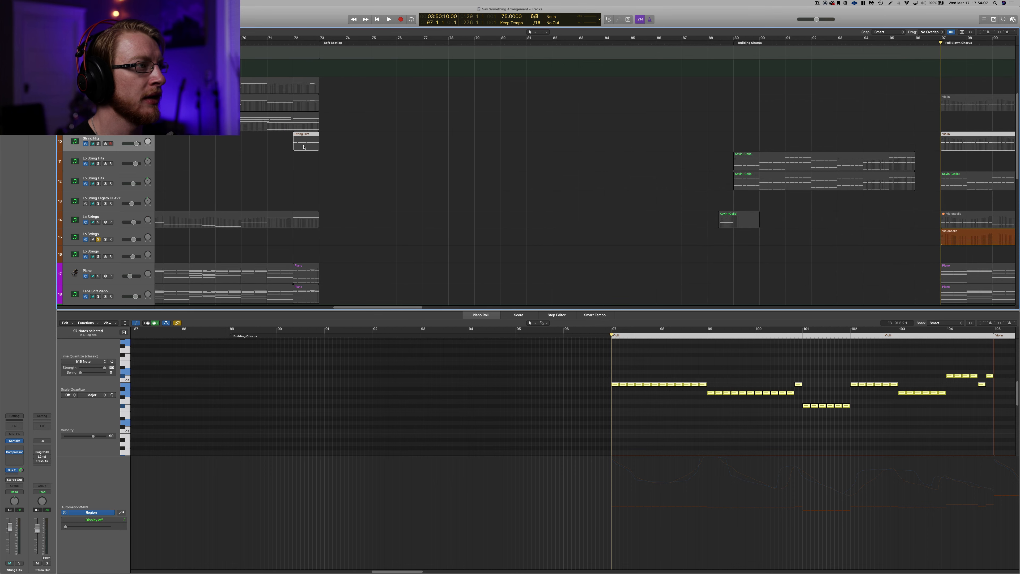
pyautogui.hscroll(15, 478, 208)
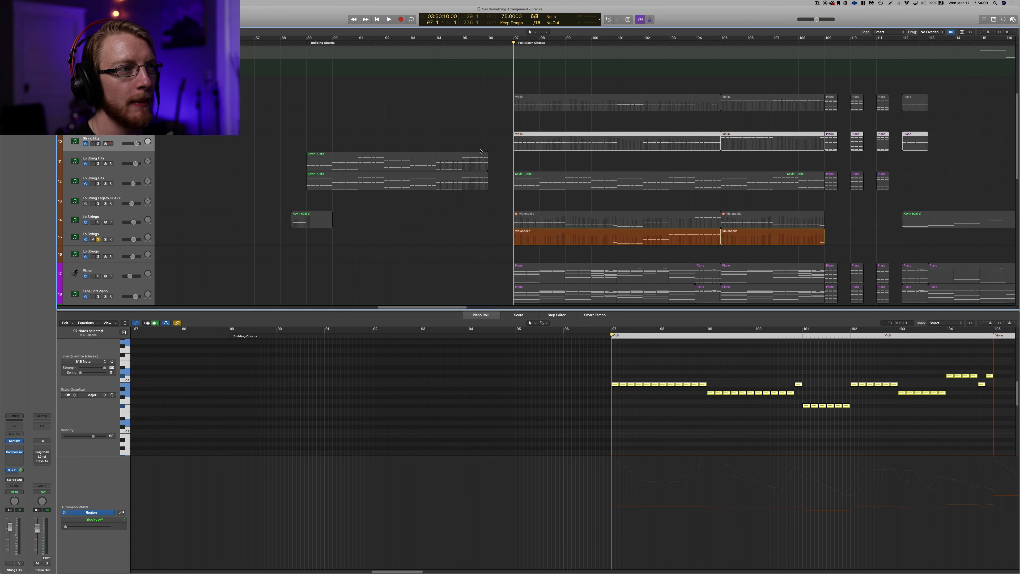
pyautogui.click(573, 152)
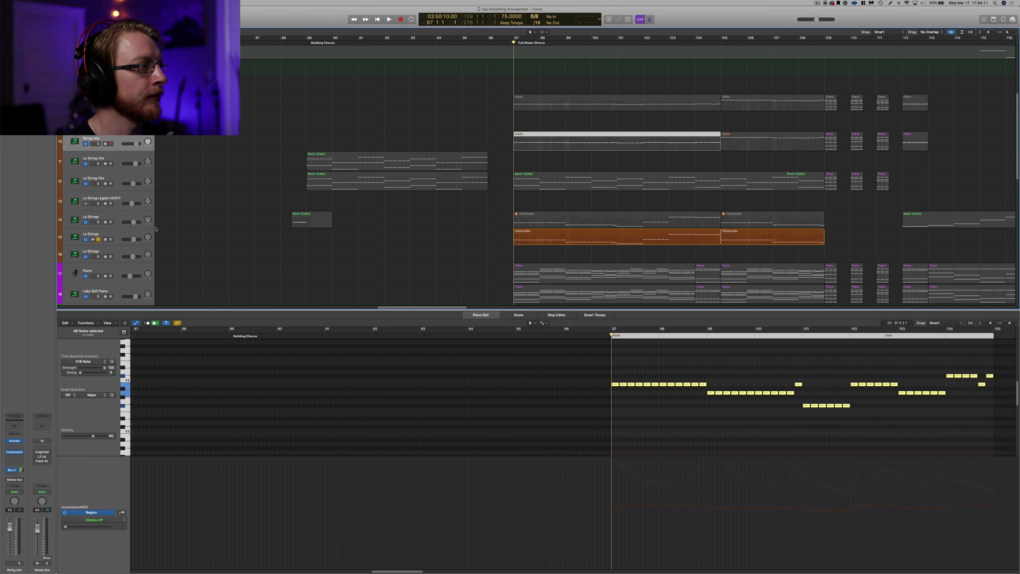
pyautogui.click(91, 237)
pyautogui.click(15, 442)
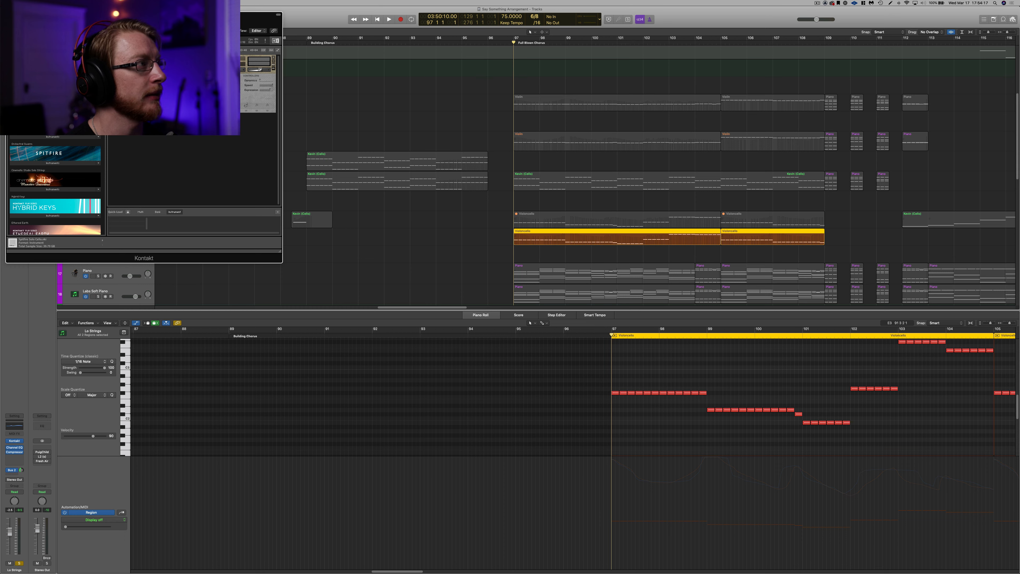
pyautogui.press('super+w')
# Step: Play the soloed Lo Strings from bar 97, adding the Lo String Hits and String Hits tracks during playback, and stop around bar 106
pyautogui.press('space')
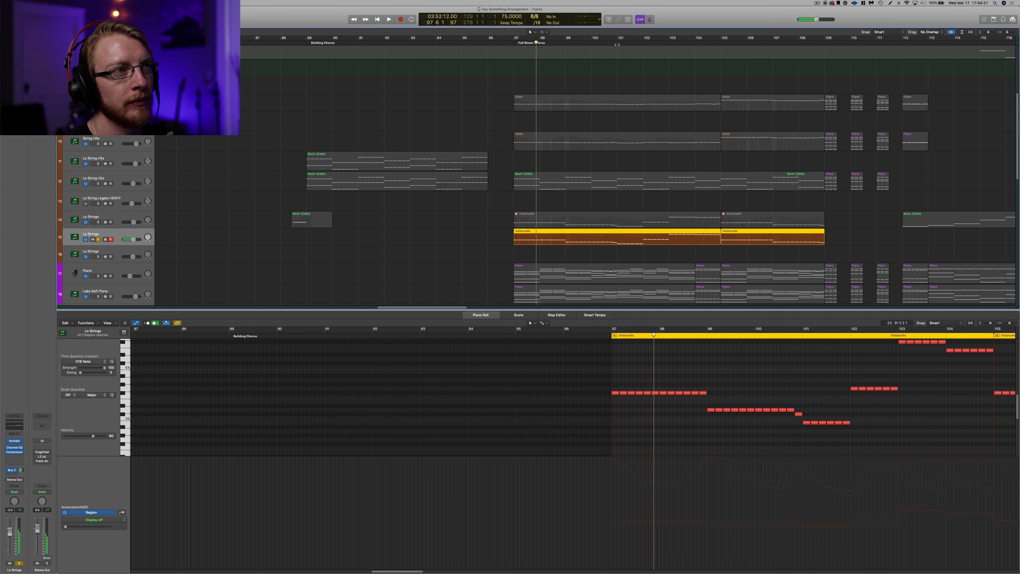
pyautogui.hscroll(2, 345, 267)
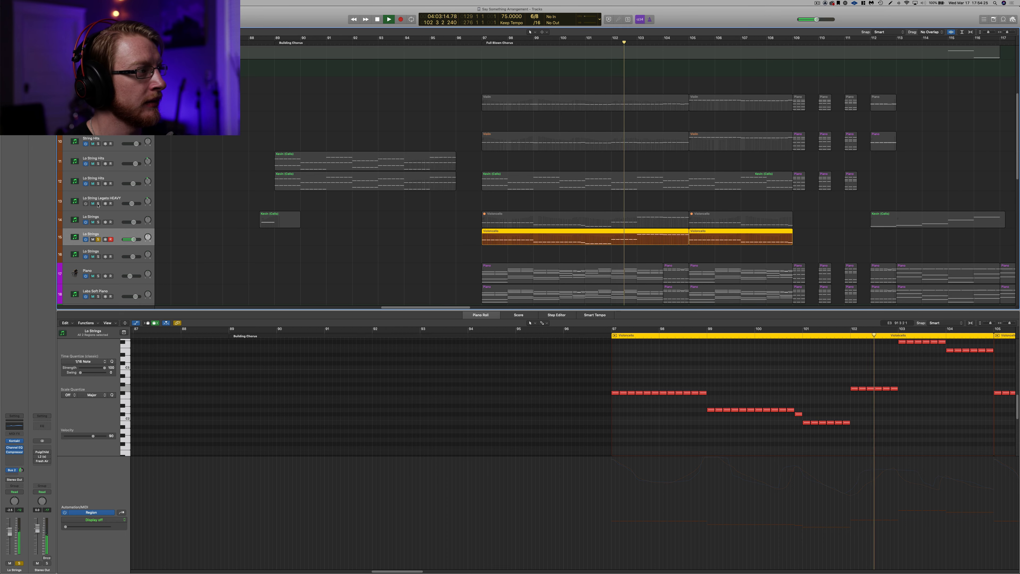
pyautogui.click(98, 184)
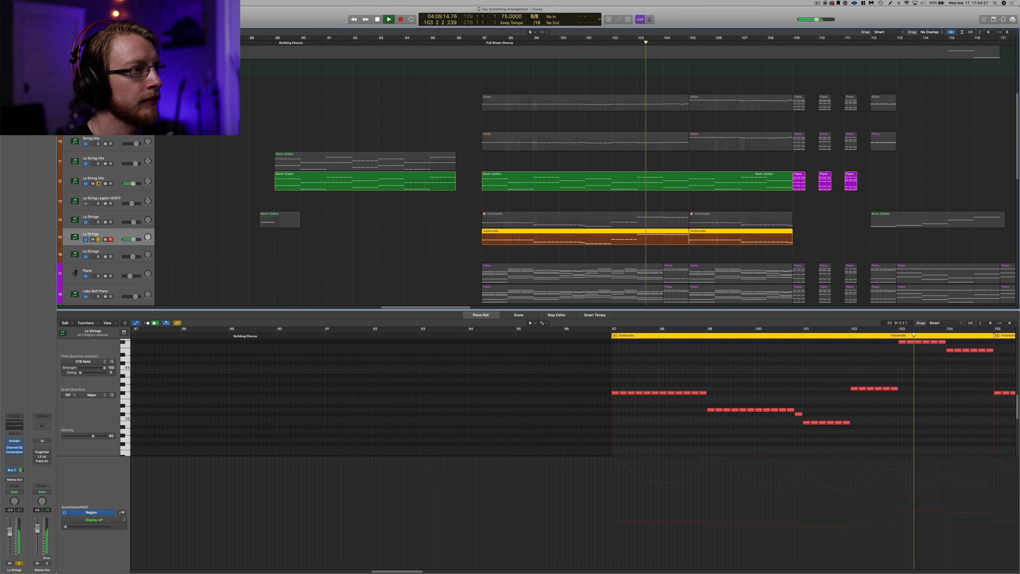
pyautogui.click(99, 144)
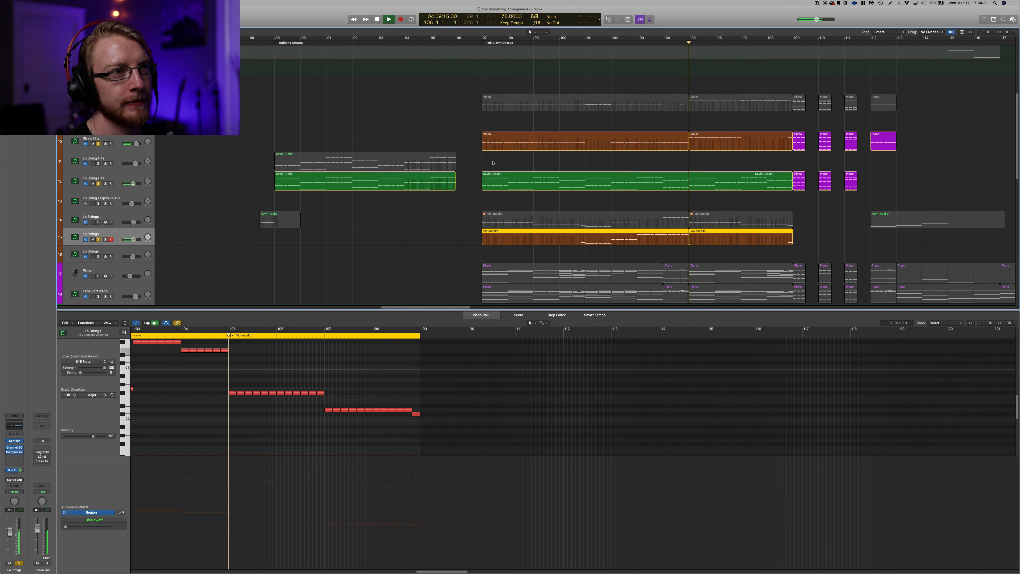
pyautogui.hscroll(4, 493, 162)
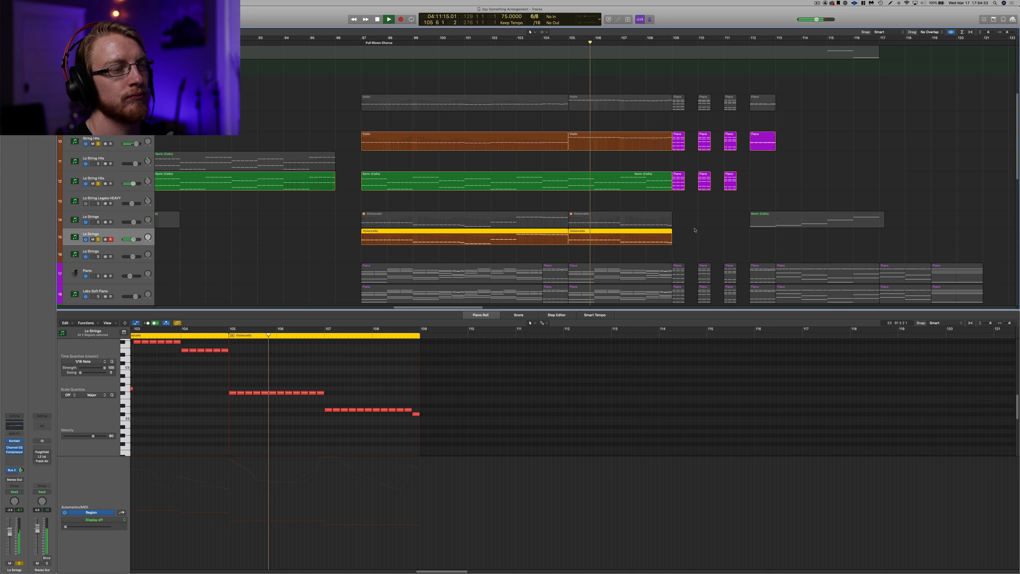
pyautogui.press('space')
# Step: Examine the notes of the two String Hits Violin regions at bars 97 and 105 of the Full Blown Chorus
pyautogui.click(535, 146)
pyautogui.click(585, 145)
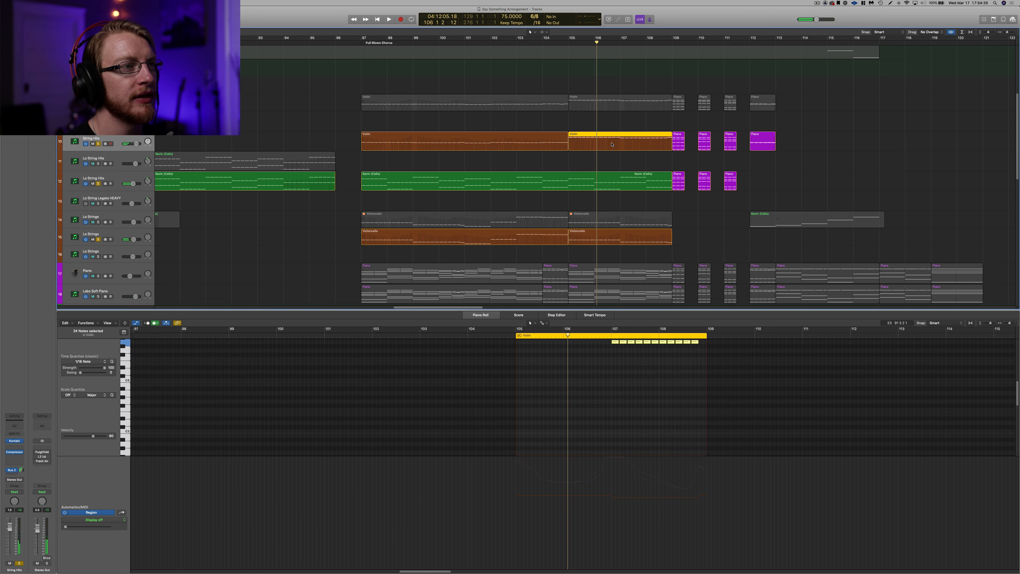
pyautogui.click(540, 145)
pyautogui.click(586, 145)
pyautogui.scroll(5, 667, 401)
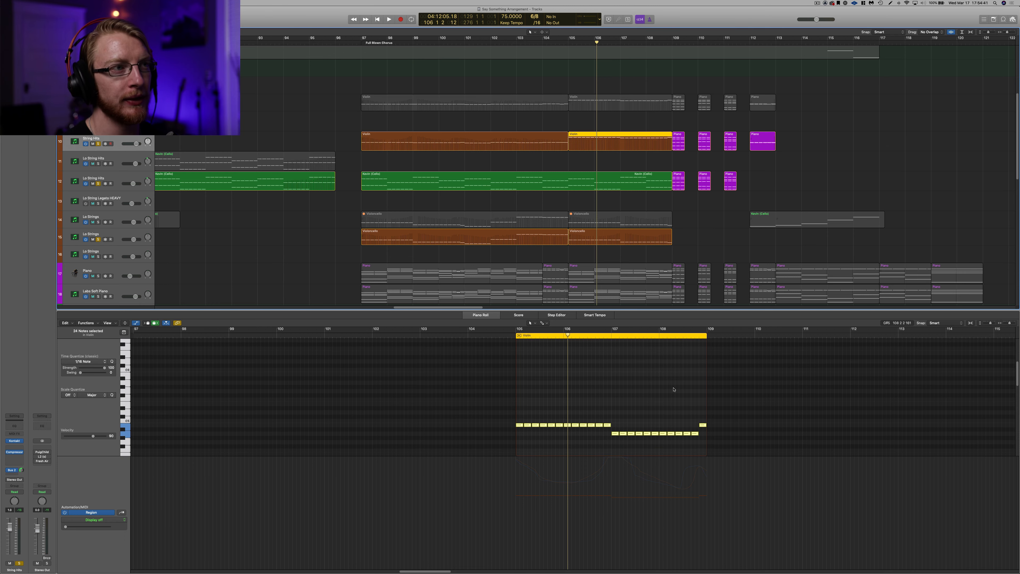
# Step: Resume playback of the soloed string tracks from bar 106 and stop around bar 109
pyautogui.press('space')
pyautogui.scroll(3, 634, 235)
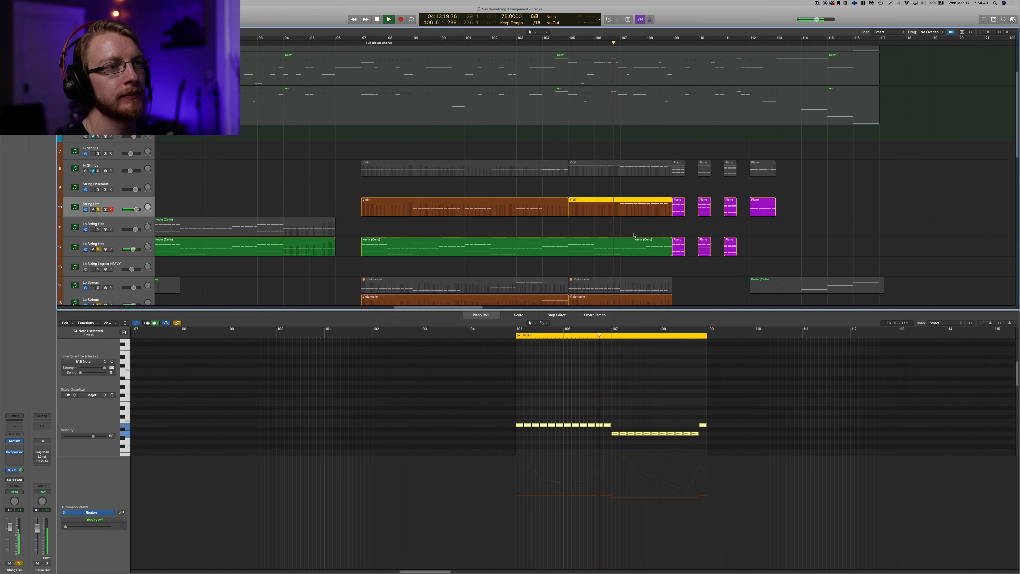
pyautogui.scroll(-4, 634, 235)
pyautogui.hscroll(3, 466, 214)
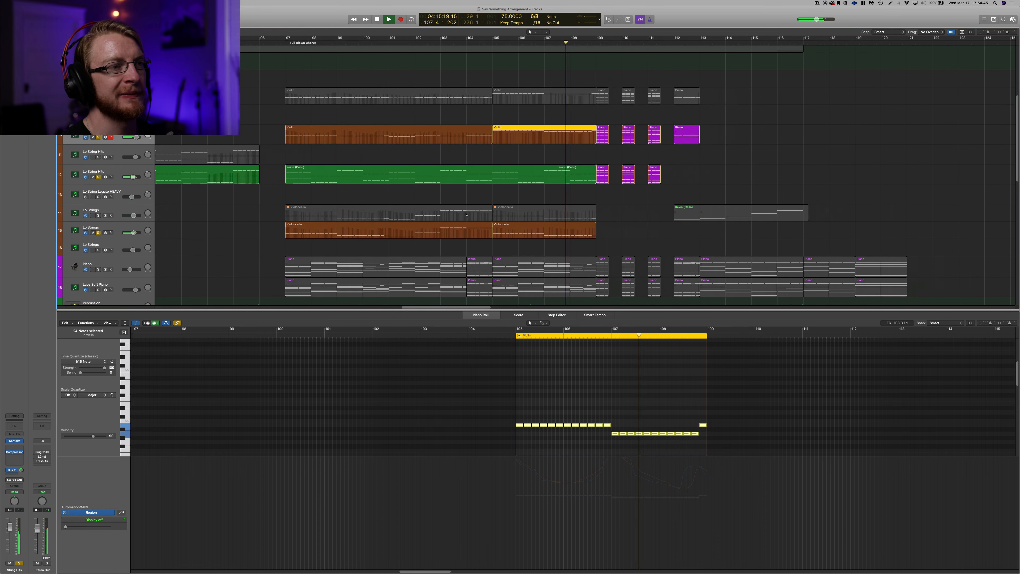
pyautogui.hscroll(1, 466, 215)
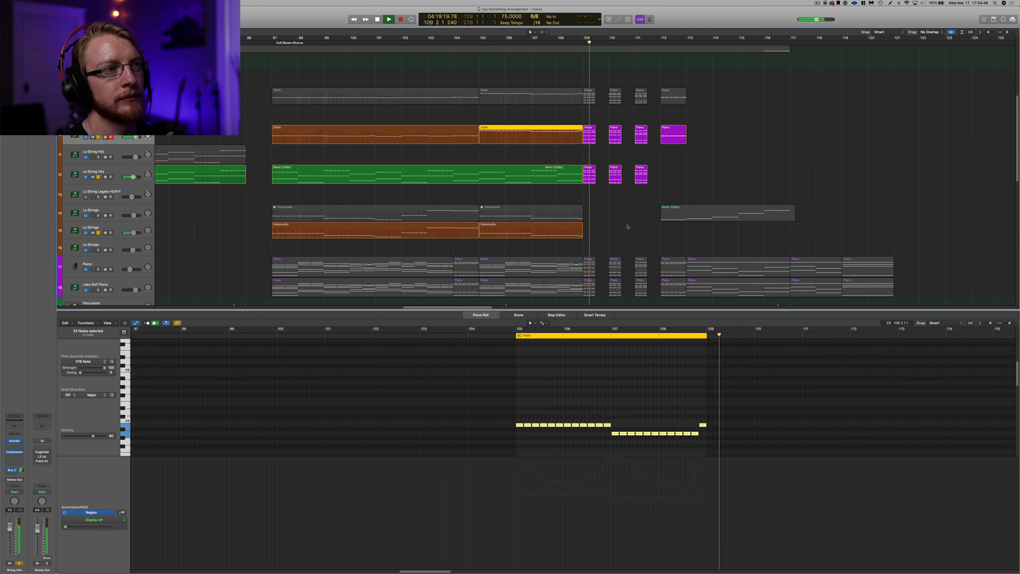
pyautogui.press('space')
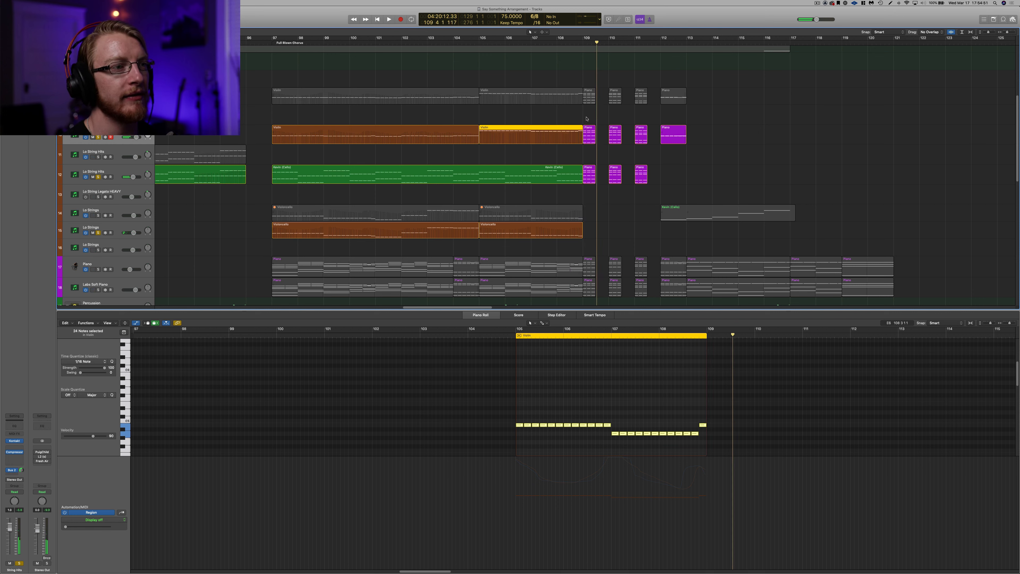
# Step: Add the Piano and Labs Soft Piano tracks to the solo, play from bar 109, and stop around bar 113
pyautogui.click(98, 270)
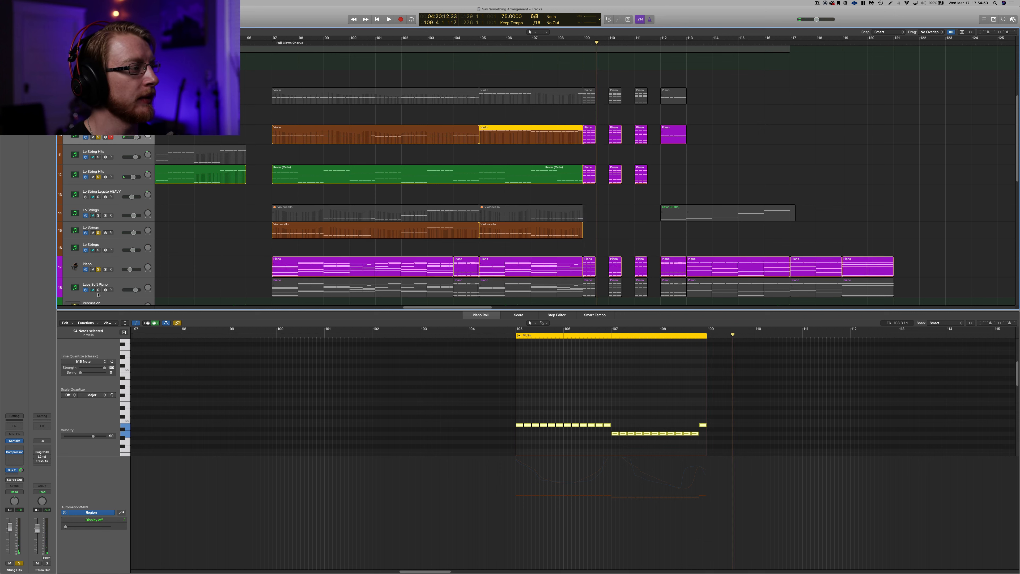
pyautogui.click(98, 290)
pyautogui.click(616, 113)
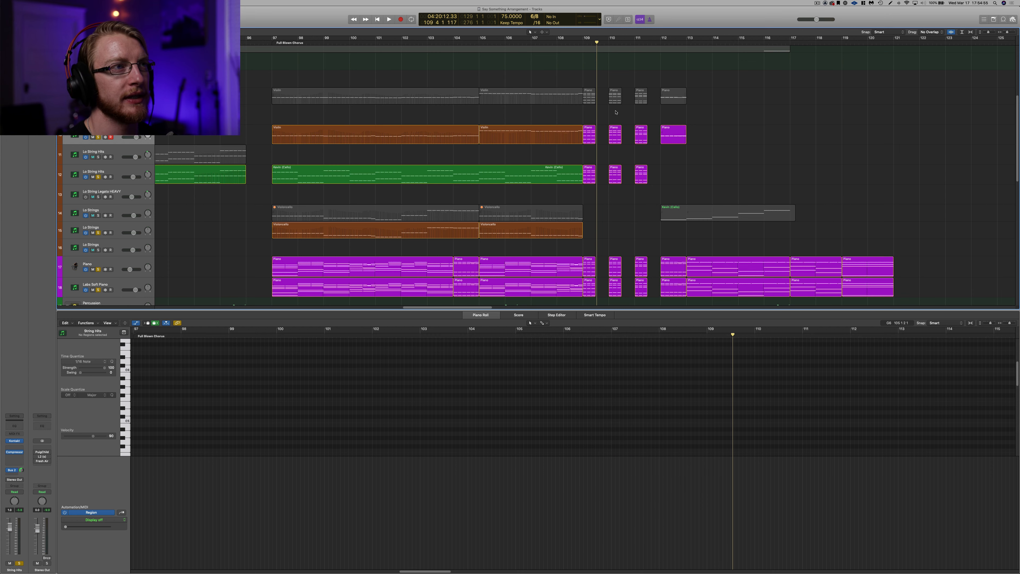
pyautogui.click(583, 41)
pyautogui.press('space')
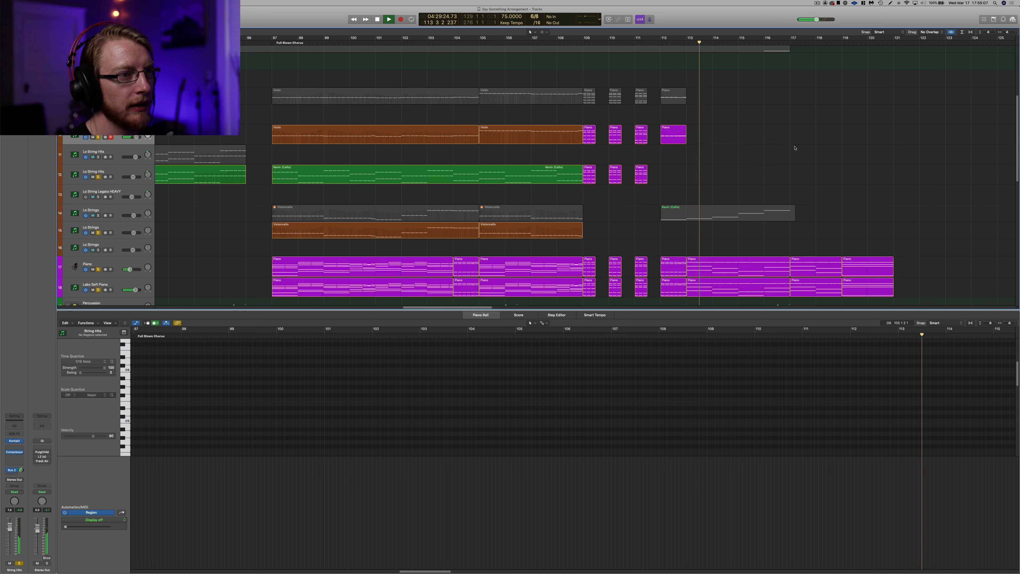
pyautogui.press('space')
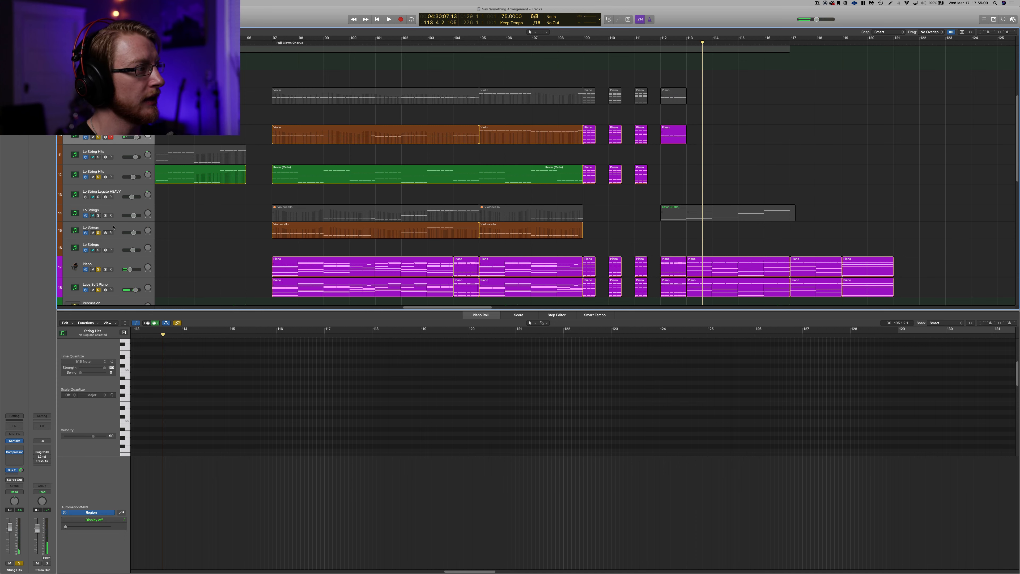
# Step: Check the Kontakt instrument loaded on Lo Strings track 14 and close the plug-in window
pyautogui.click(99, 211)
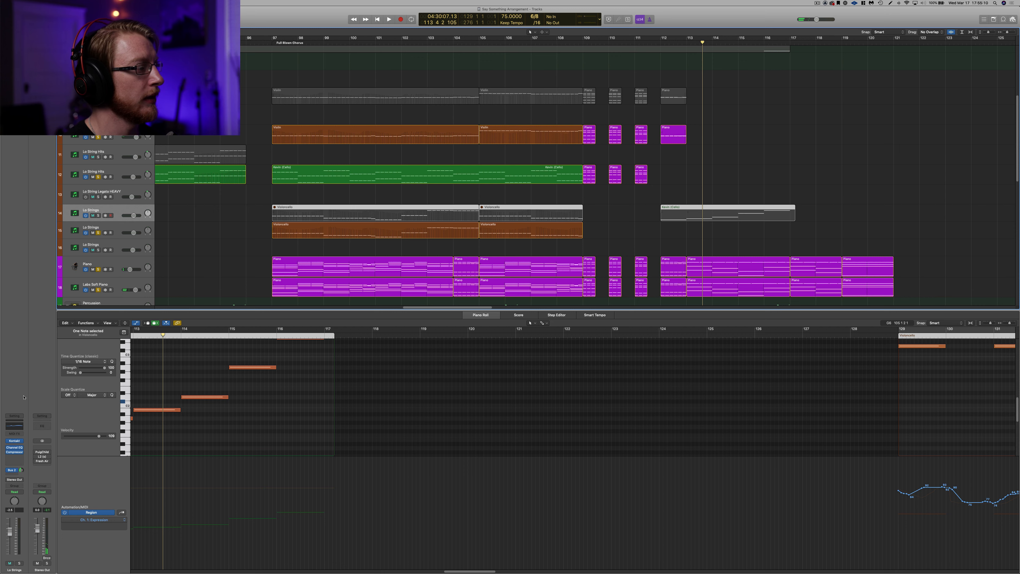
pyautogui.click(14, 441)
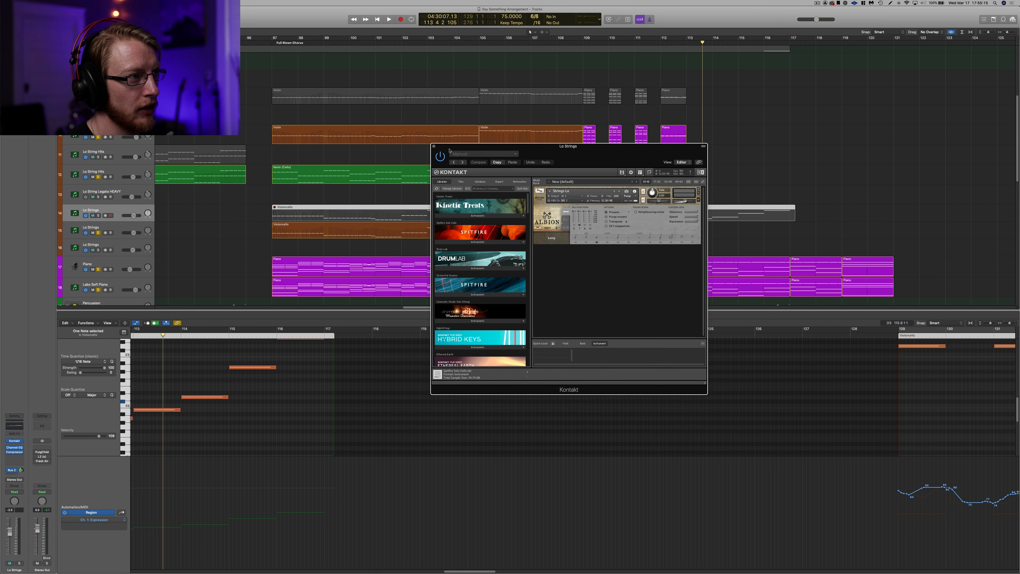
pyautogui.click(435, 147)
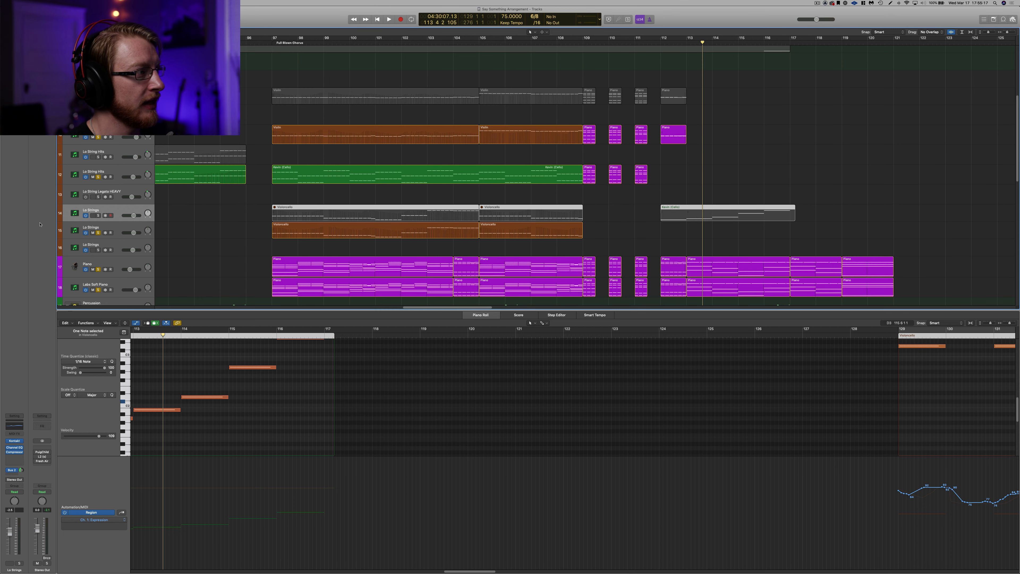
# Step: Solo Lo Strings track 14 as well, play the soloed parts from bar 112, and stop around bar 119
pyautogui.click(99, 215)
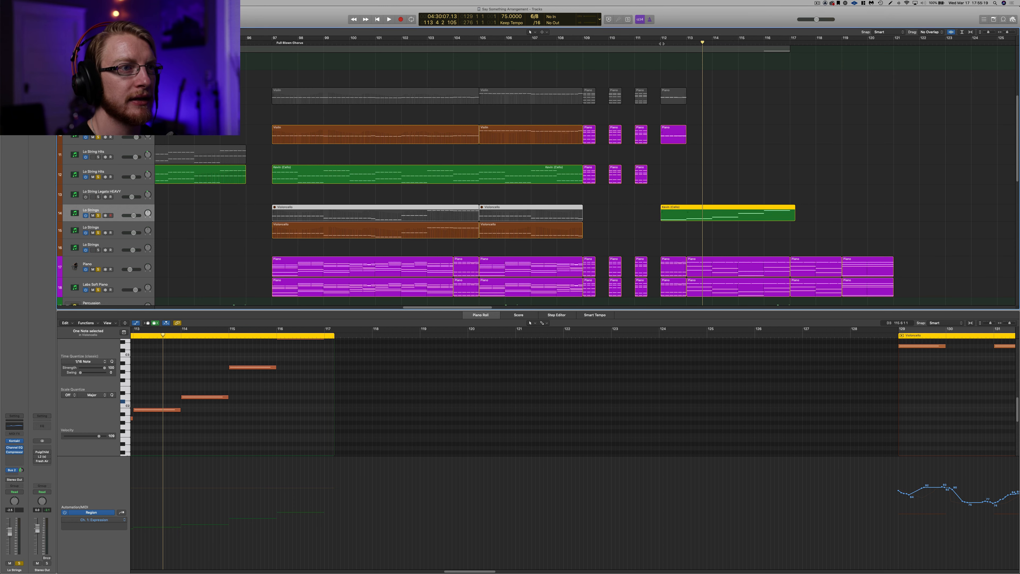
pyautogui.press(',')
pyautogui.press('space')
pyautogui.scroll(3, 882, 162)
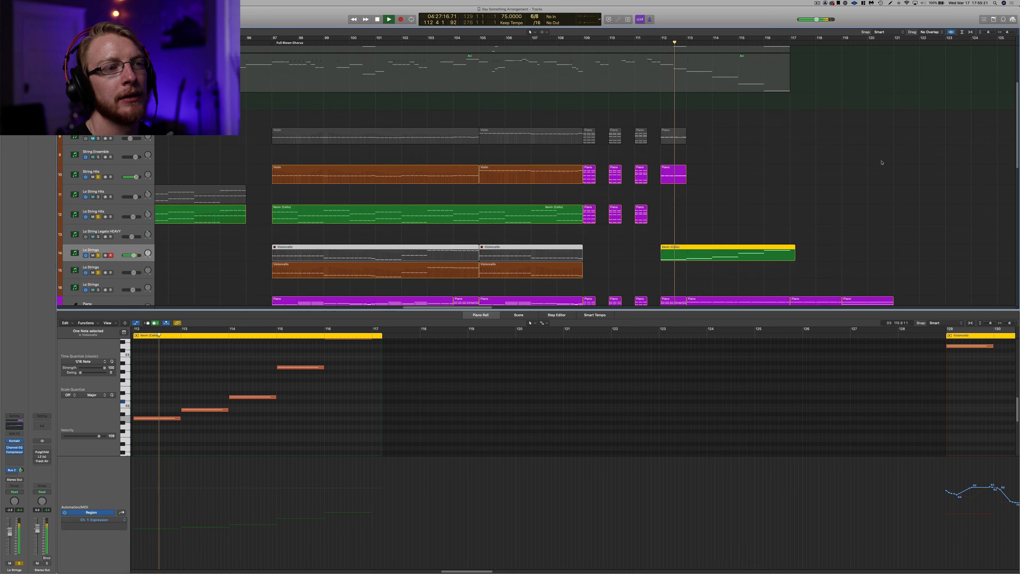
pyautogui.scroll(-3, 882, 162)
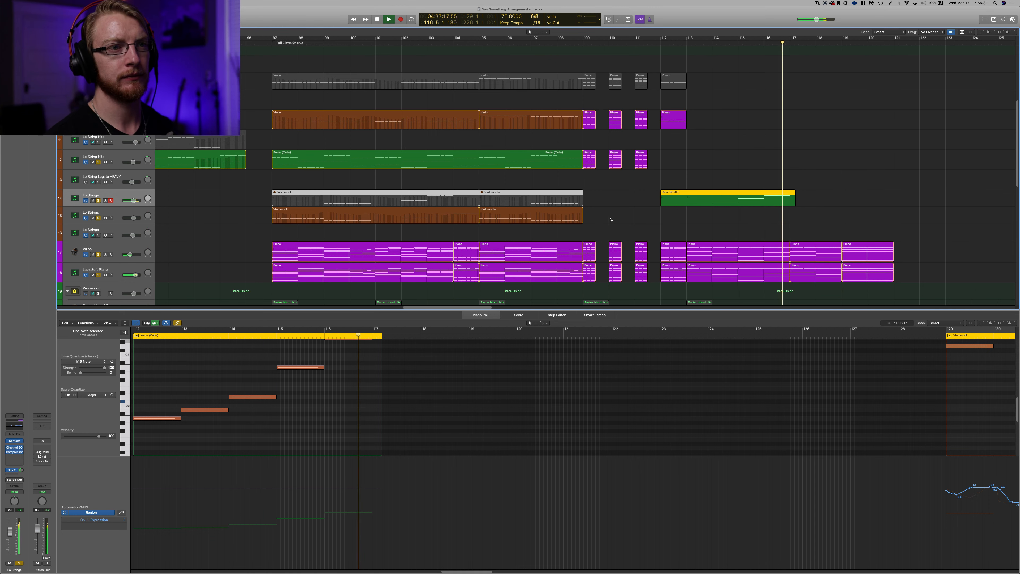
pyautogui.hscroll(5, 610, 220)
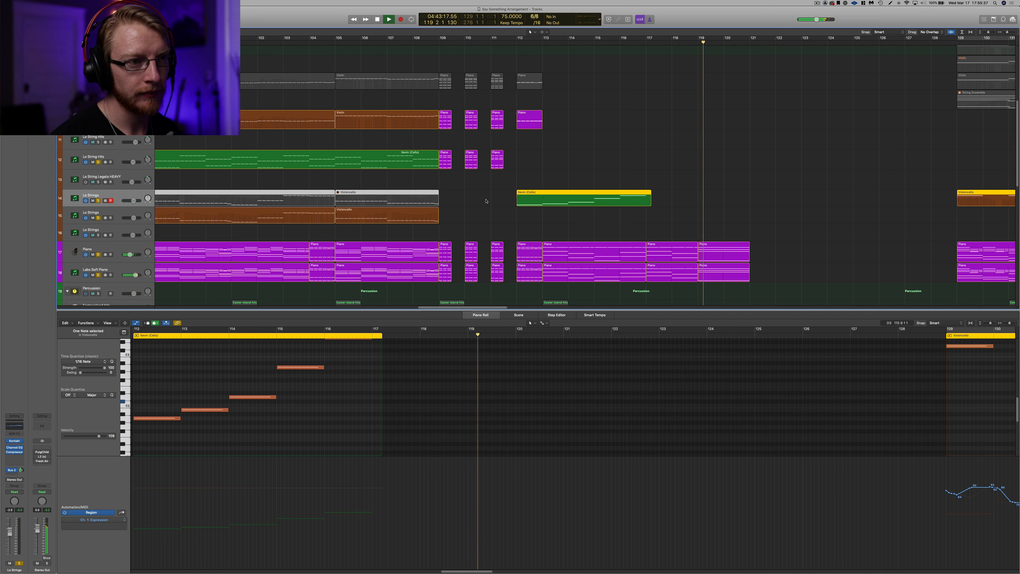
pyautogui.press('space')
# Step: Select the four flute regions in the Full Blown Chorus and view their notes together in the Piano Roll
pyautogui.hscroll(-3, 543, 240)
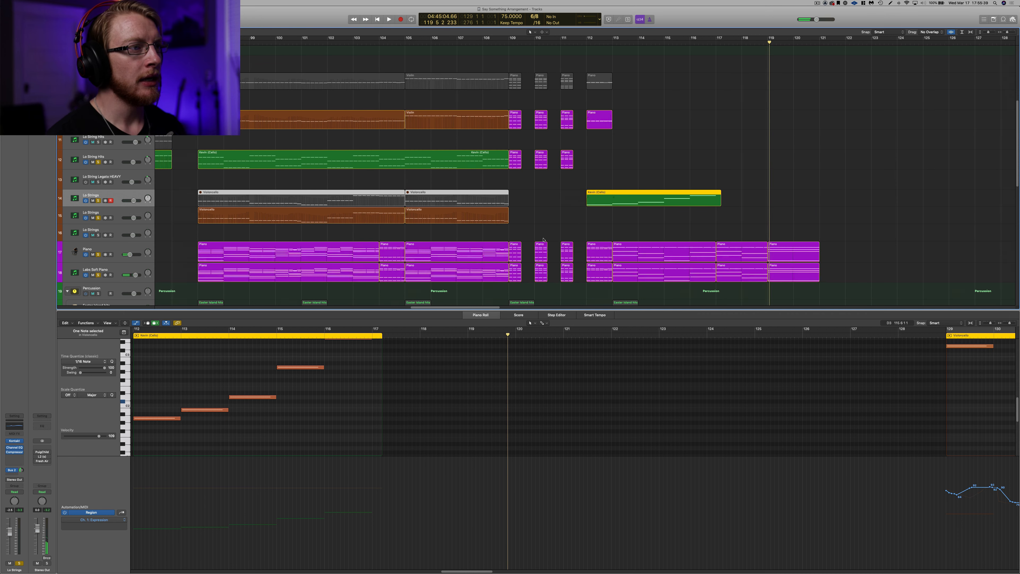
pyautogui.hscroll(-2, 544, 240)
pyautogui.scroll(8, 550, 217)
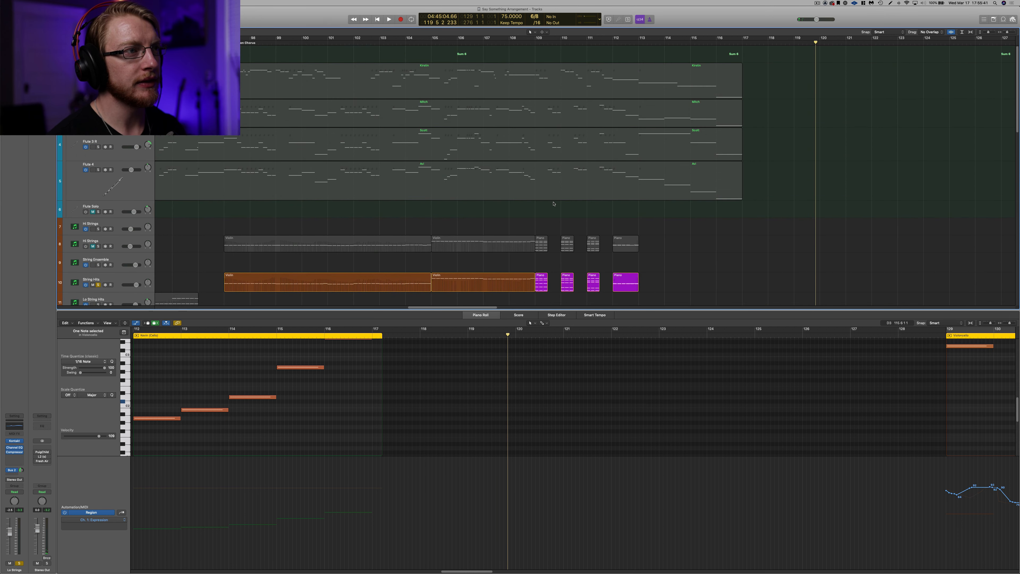
pyautogui.scroll(-3, 554, 204)
pyautogui.moveTo(544, 161); pyautogui.dragTo(536, 45)
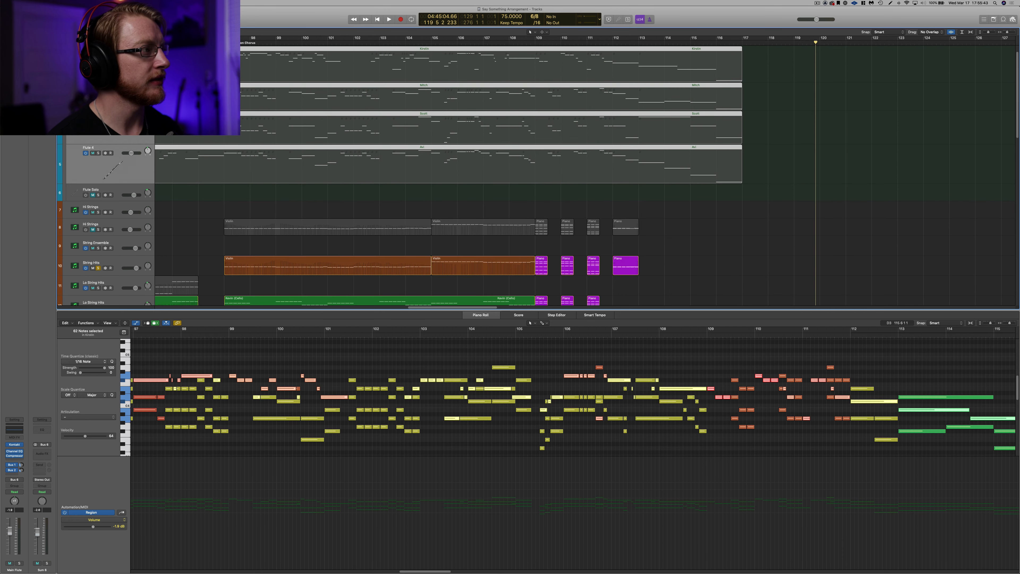
pyautogui.scroll(-5, 218, 257)
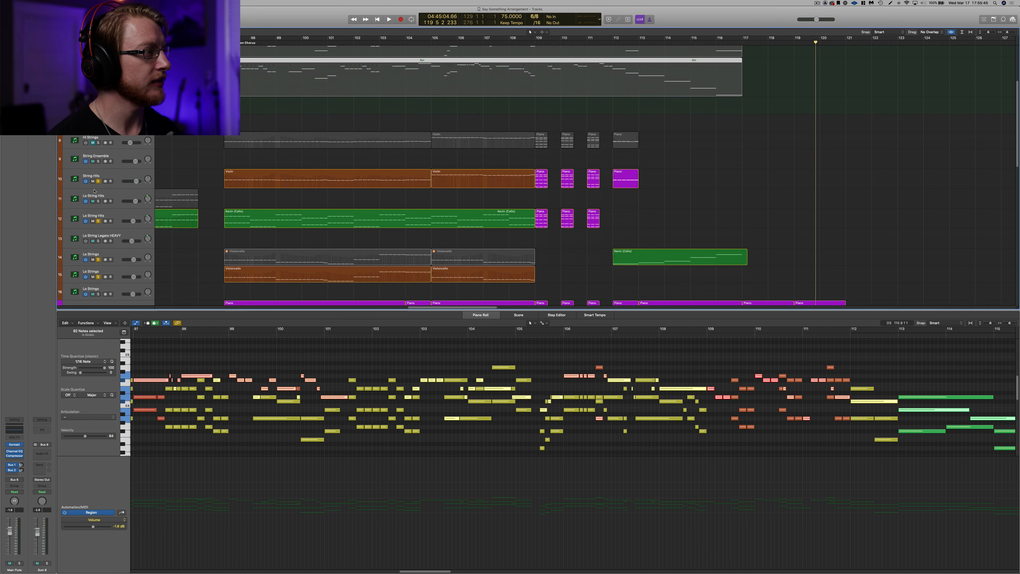
# Step: Turn off solo on the string tracks and on the Piano and Labs Soft Piano tracks
pyautogui.moveTo(97, 183); pyautogui.dragTo(104, 295)
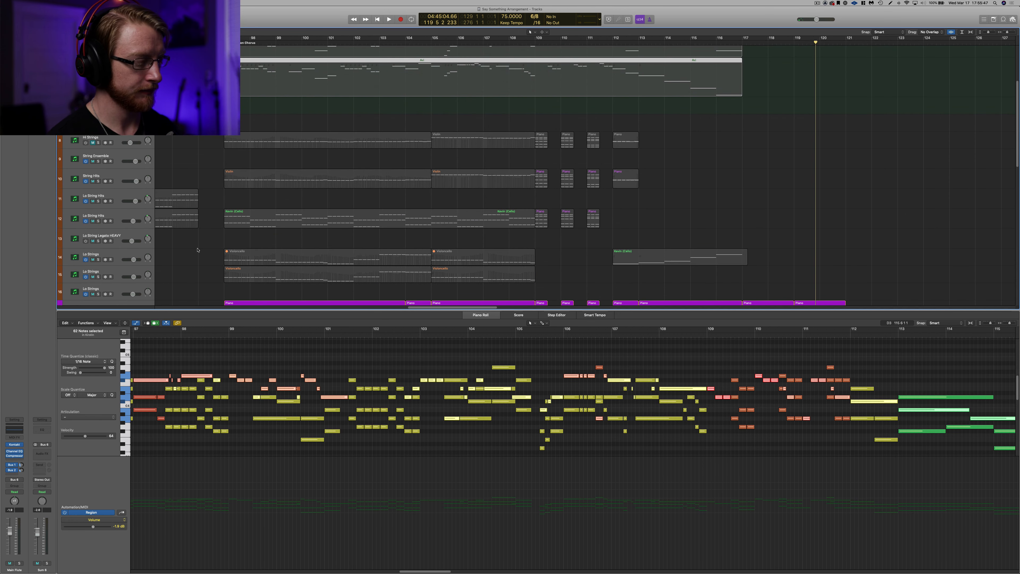
pyautogui.scroll(-6, 197, 250)
pyautogui.click(98, 187)
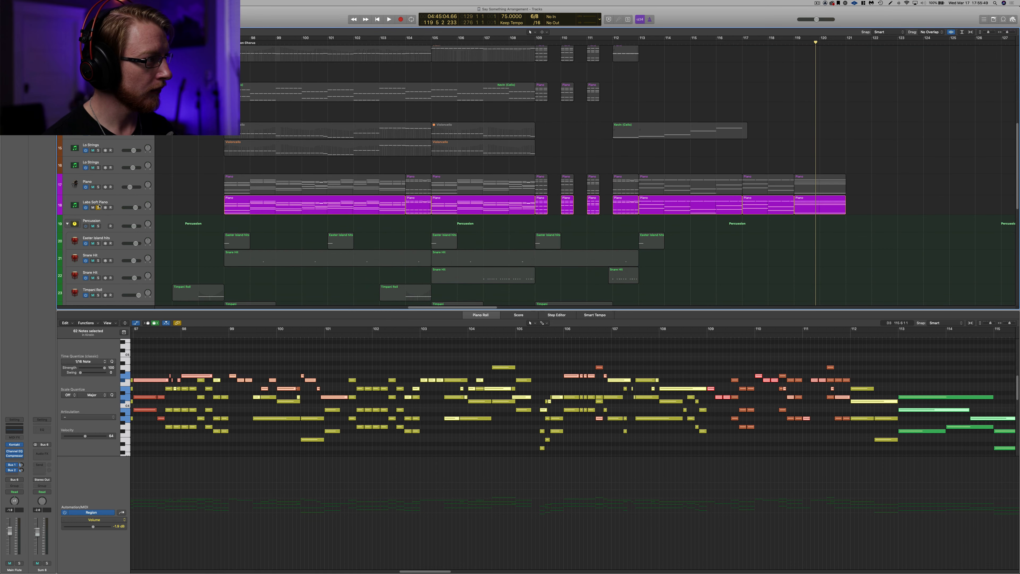
pyautogui.click(98, 207)
# Step: Play the full arrangement from bar 110, restart it from bar 108, and stop around bar 114
pyautogui.press('/')
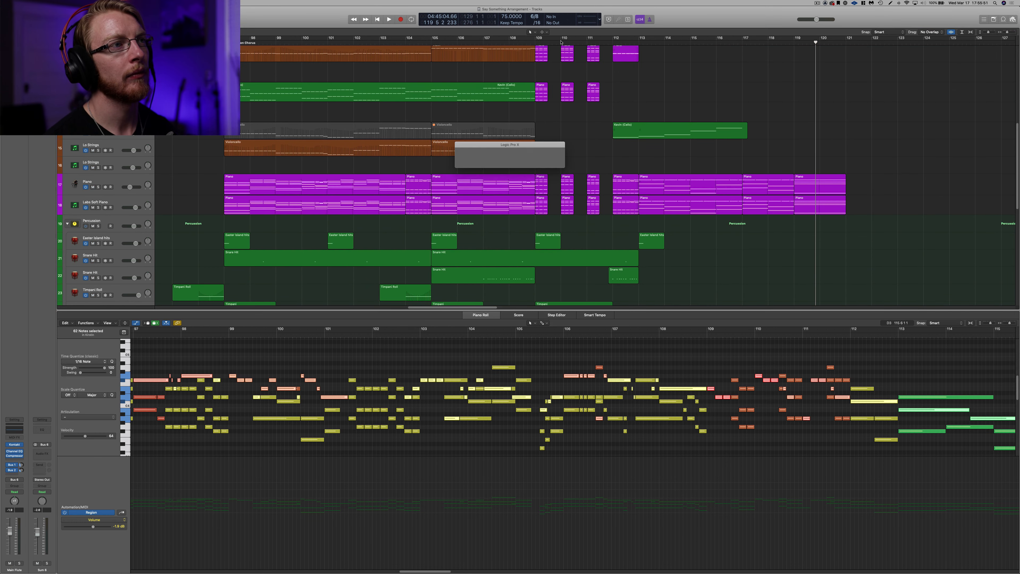
pyautogui.write('110')
pyautogui.press('Return')
pyautogui.press('space')
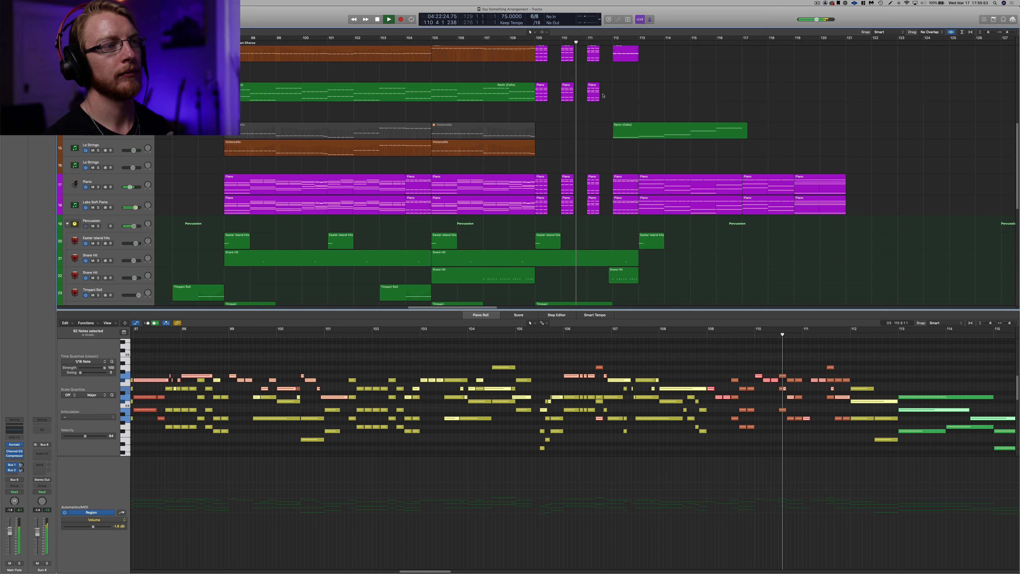
pyautogui.click(518, 42)
pyautogui.press('space')
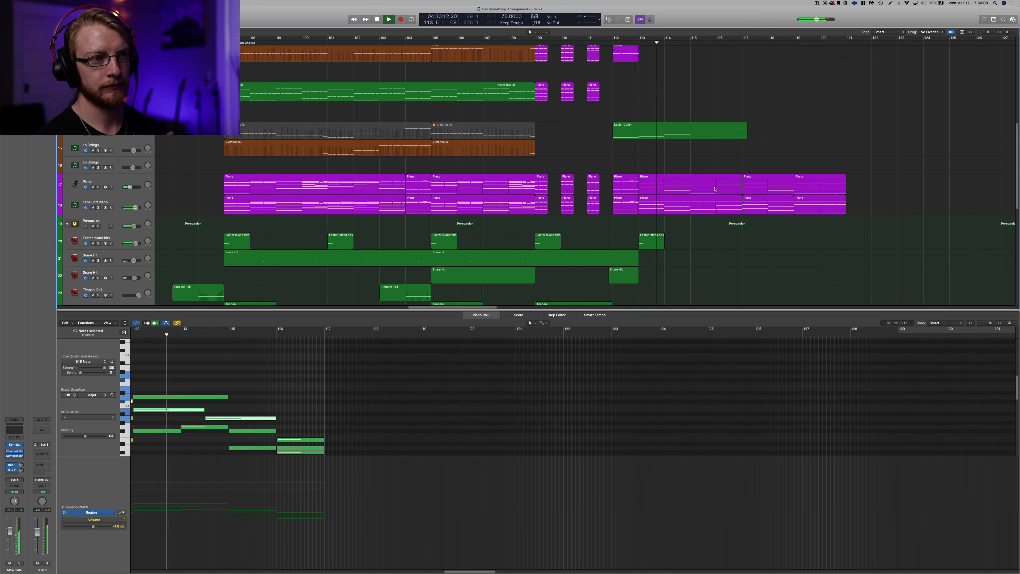
pyautogui.press('space')
# Step: Check the Easter Island Hits region at bar 113, play the full arrangement from bar 112, and deselect the region
pyautogui.click(652, 243)
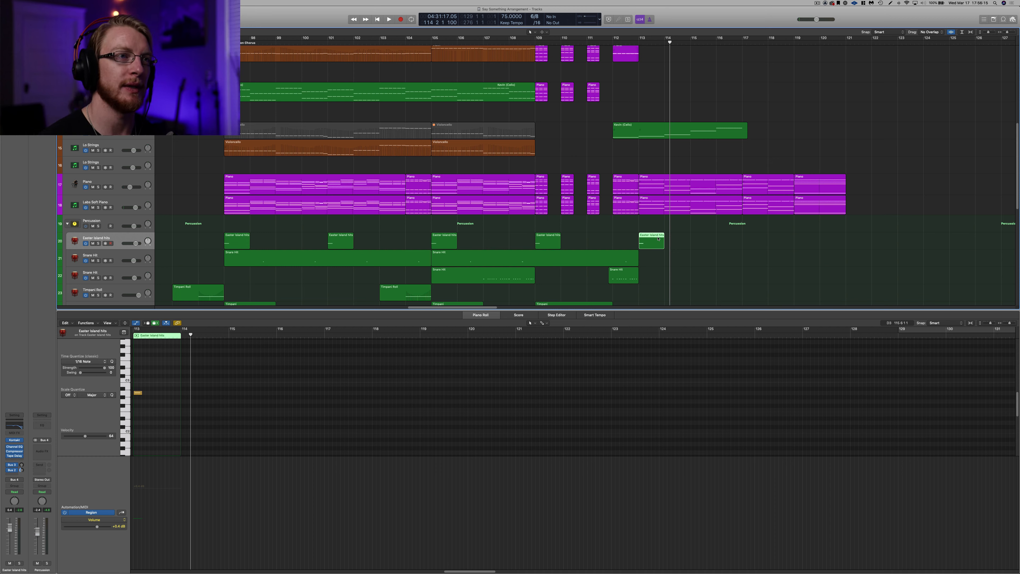
pyautogui.click(613, 43)
pyautogui.press('space')
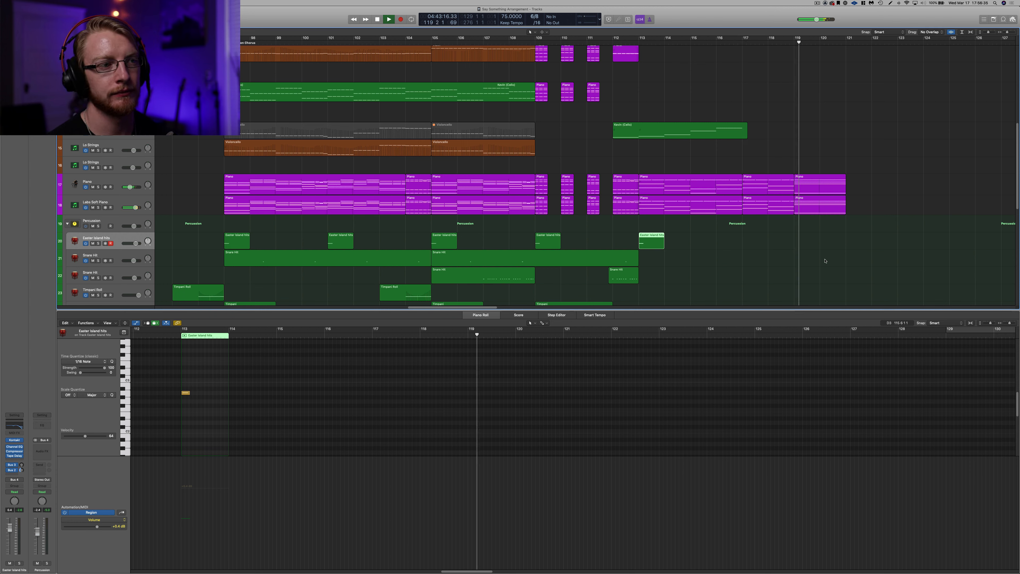
pyautogui.click(714, 264)
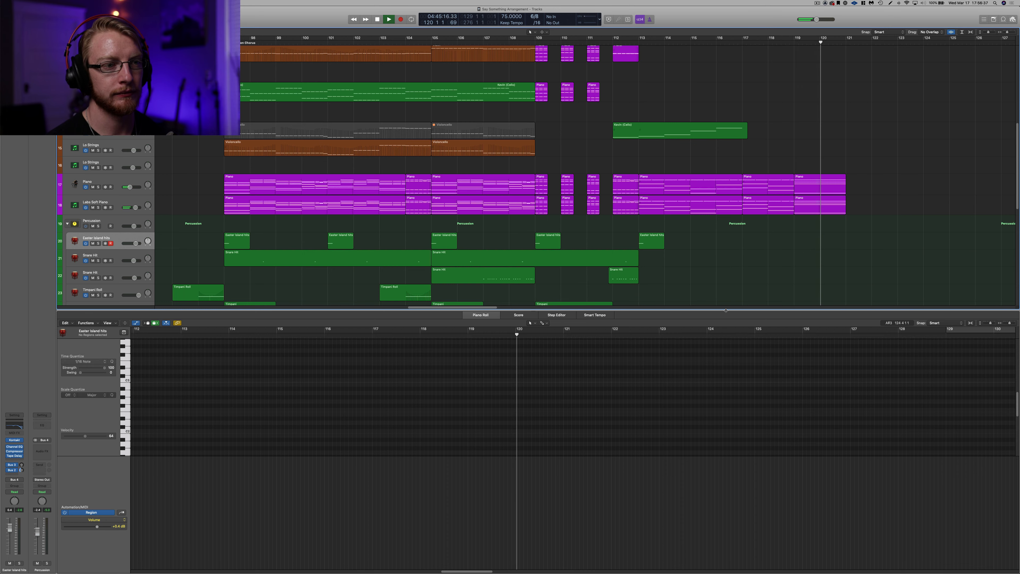
# Step: Stop playback around bar 120, close the Piano Roll, and zoom out to examine the whole arrangement from flutes to percussion
pyautogui.press('e')
pyautogui.press('super+Left')
pyautogui.press('super+Left')
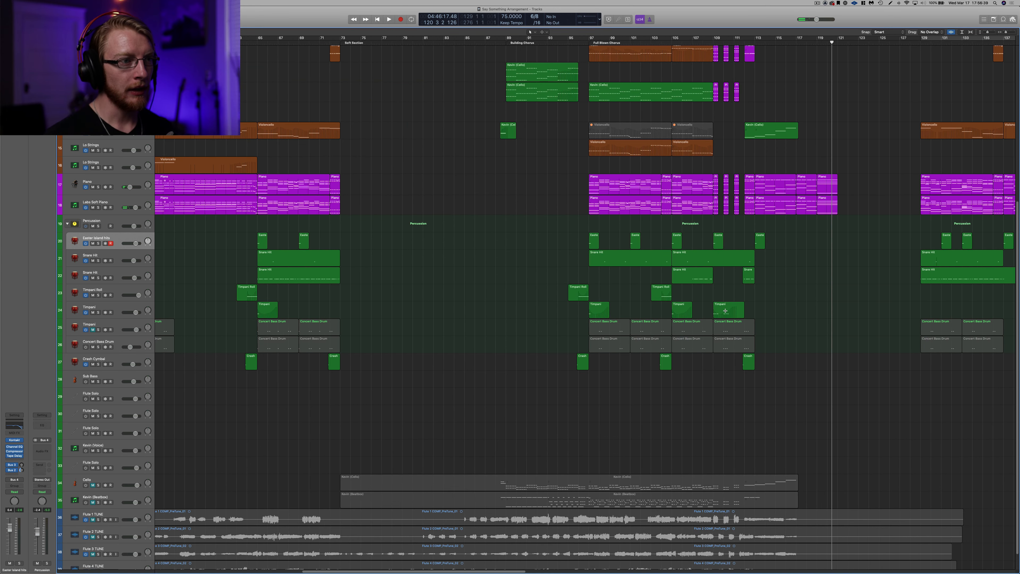
pyautogui.scroll(4, 723, 187)
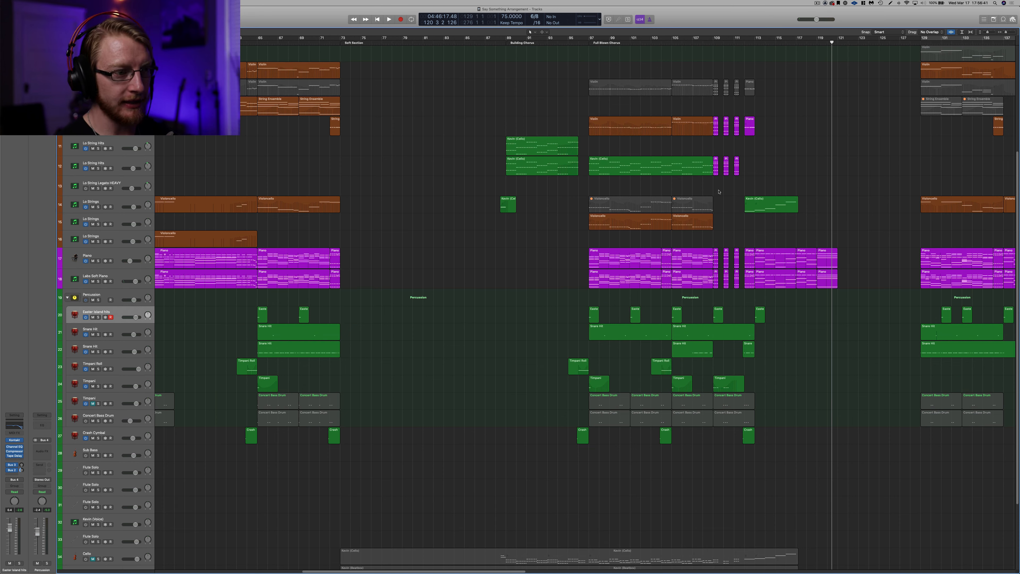
pyautogui.hscroll(-15, 715, 195)
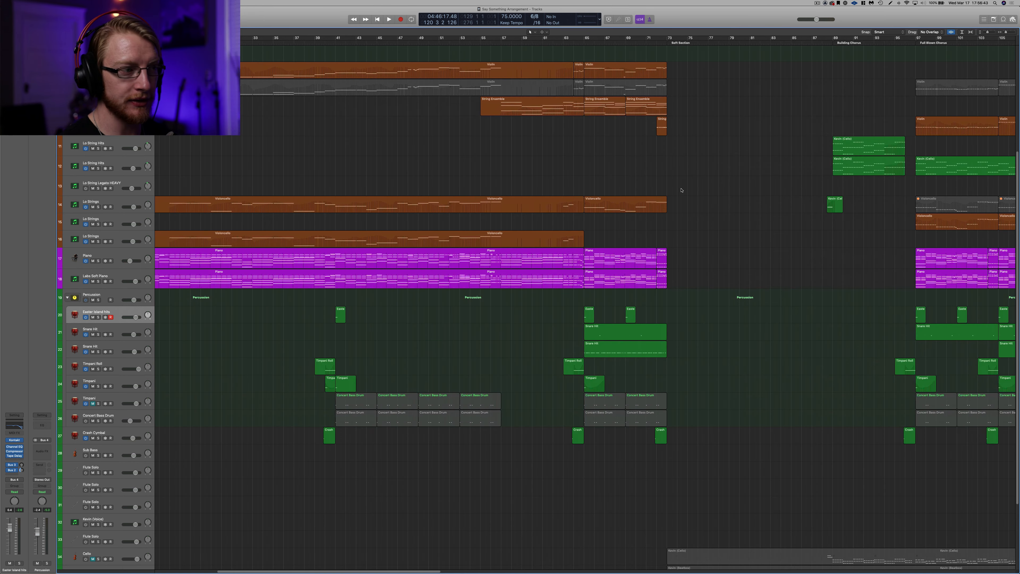
pyautogui.press('super+Left')
pyautogui.press('super+Left')
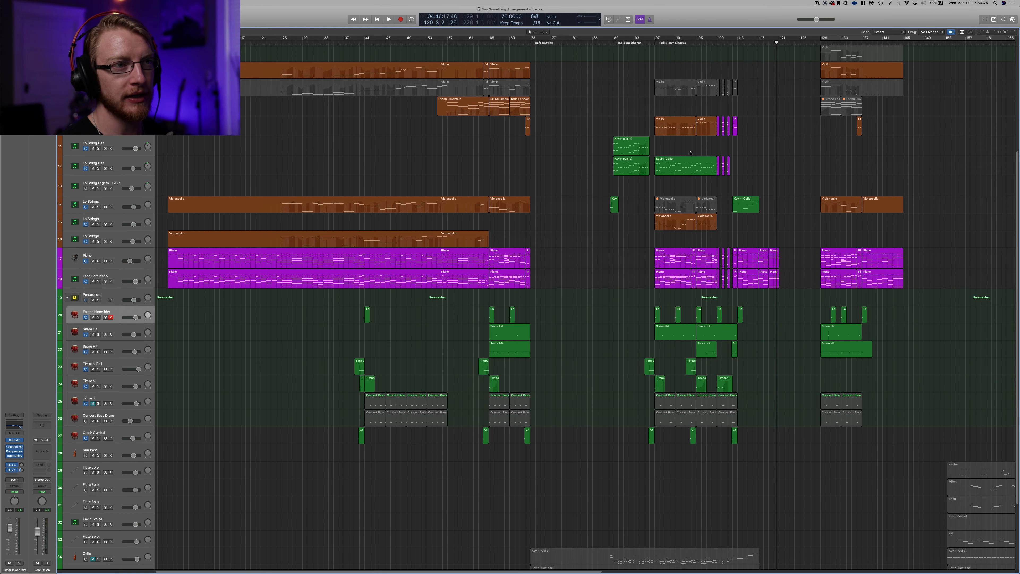
pyautogui.scroll(6, 691, 153)
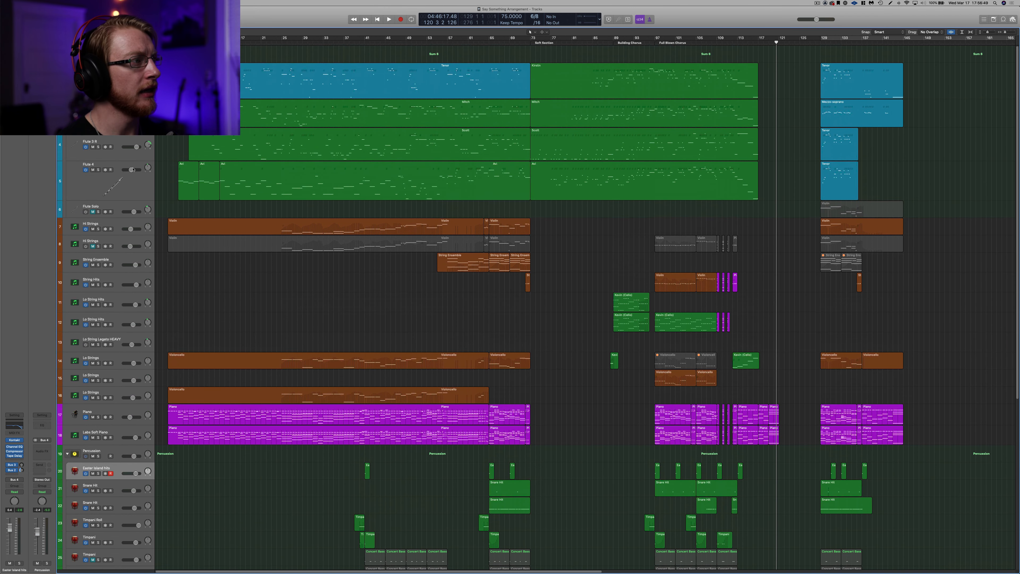
# Step: Select the flute tracks above Flute Solo, examine the arrangement with smaller track heights, and clear the region selection
pyautogui.click(140, 186)
pyautogui.keyDown('shift'); pyautogui.click(139, 82); pyautogui.keyUp('shift')
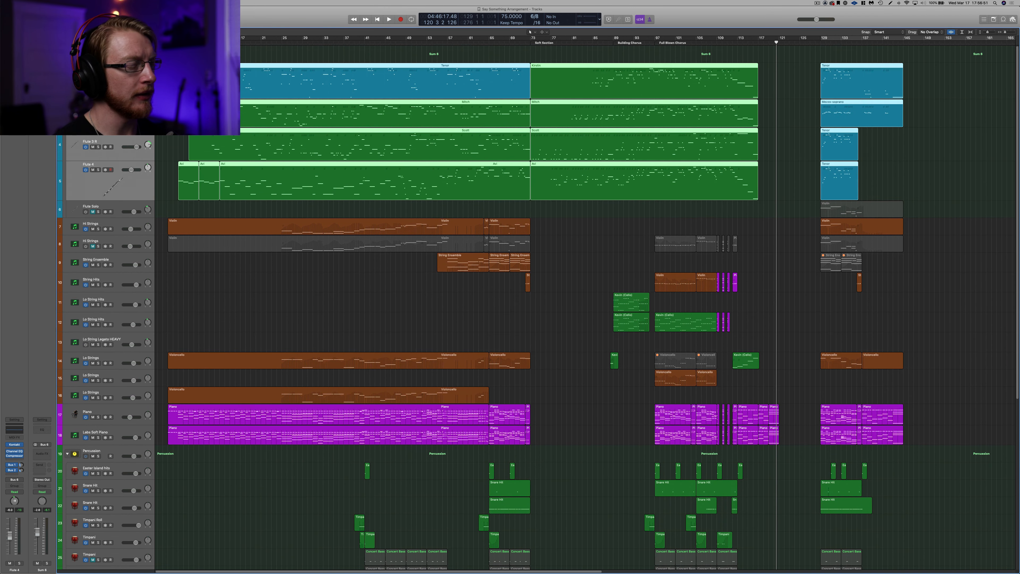
pyautogui.press('super+Down')
pyautogui.press('super+Up')
pyautogui.press('super+Up')
pyautogui.press('super+Up')
pyautogui.press('super+Up')
pyautogui.press('super+Up')
pyautogui.press('super+Up')
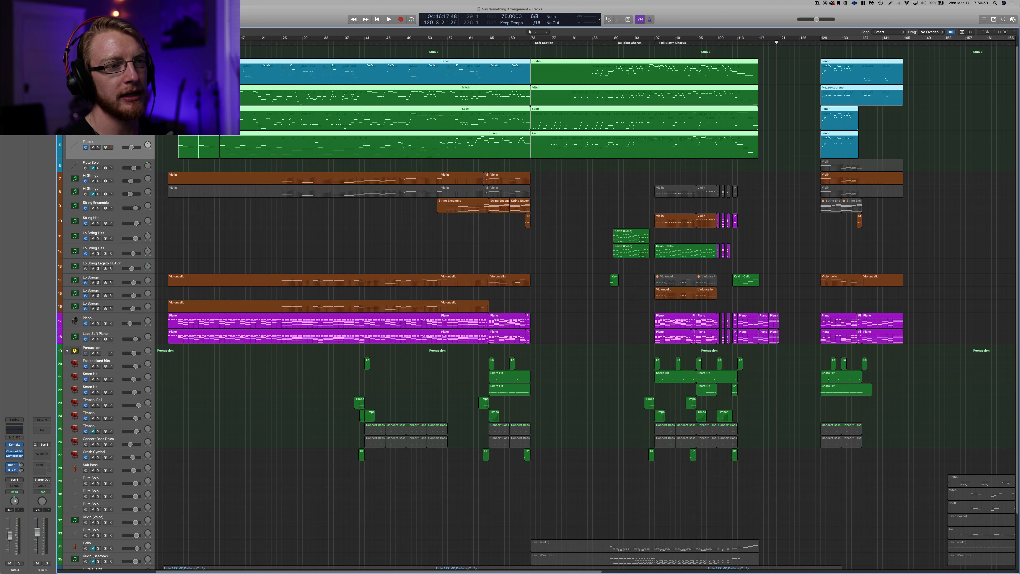
pyautogui.press('super+Down')
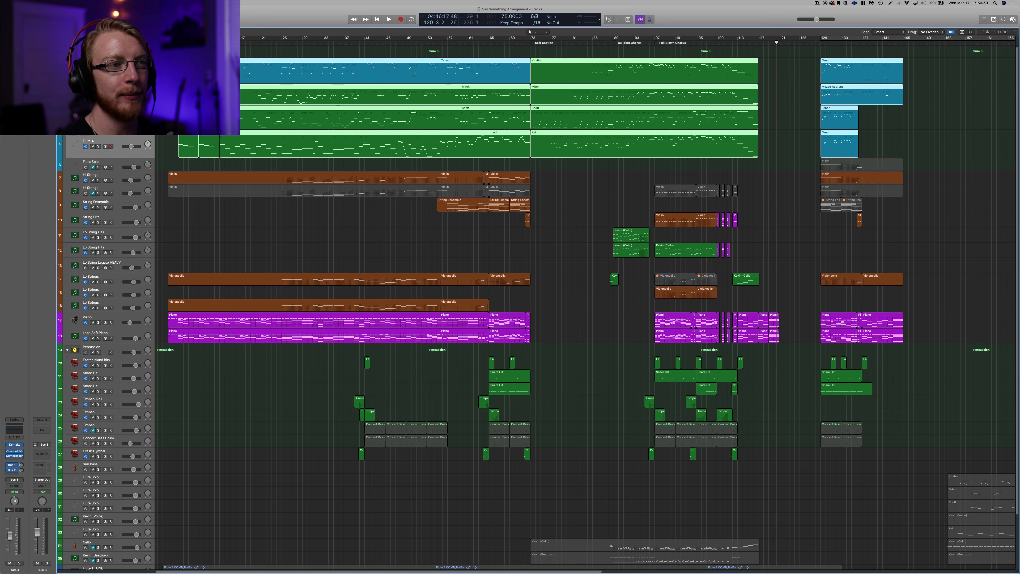
pyautogui.click(580, 339)
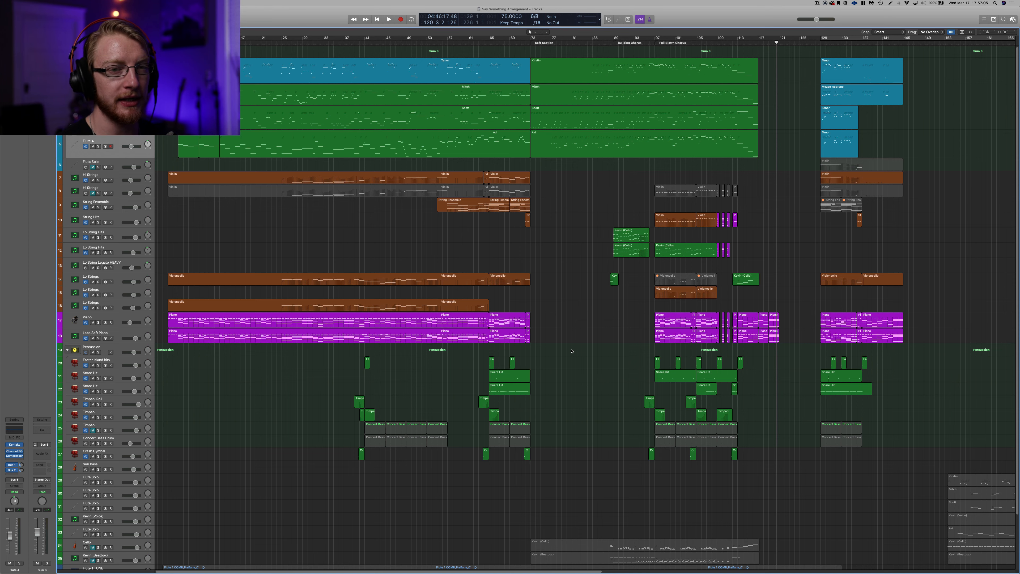
# Step: Highlight the flute regions on both sides of bar 73 on the lower three flute tracks, and clear the selection
pyautogui.scroll(-2, 573, 352)
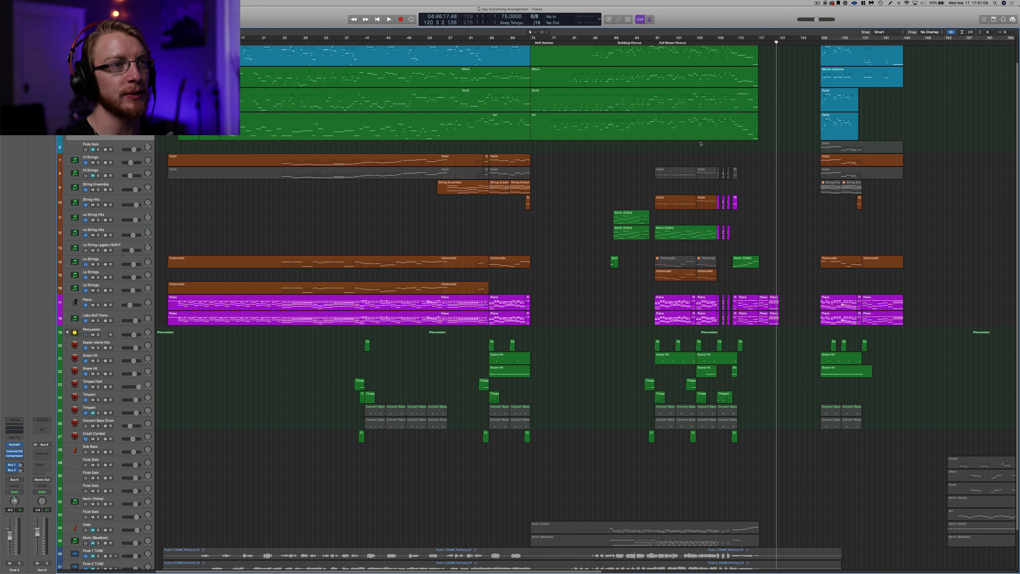
pyautogui.moveTo(635, 148); pyautogui.dragTo(473, 63)
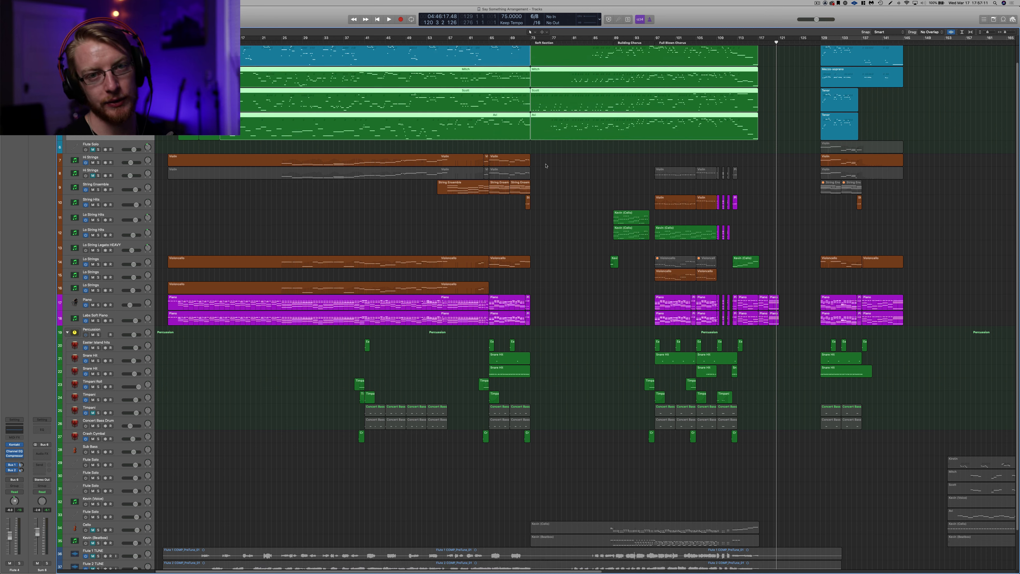
pyautogui.click(562, 215)
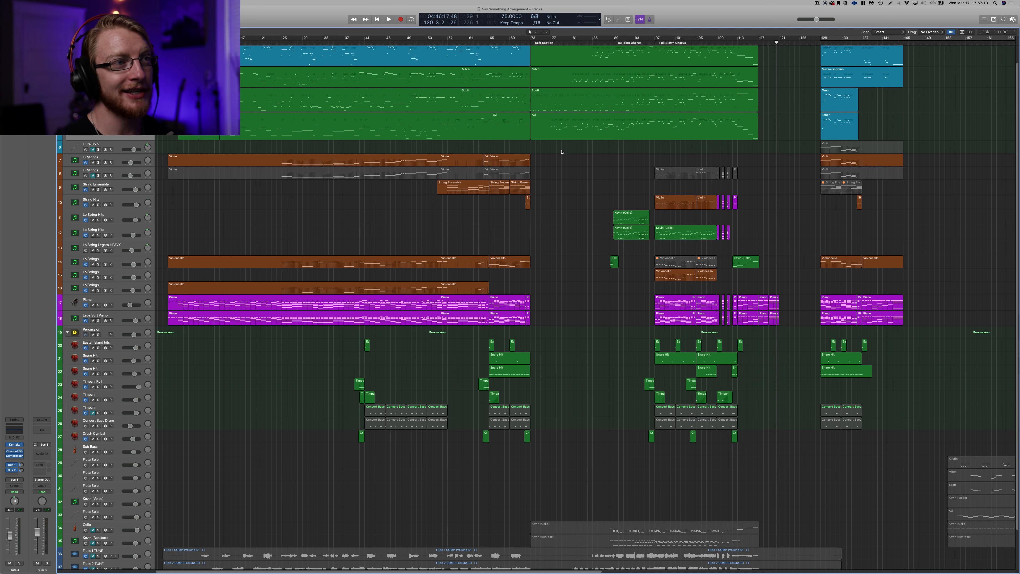